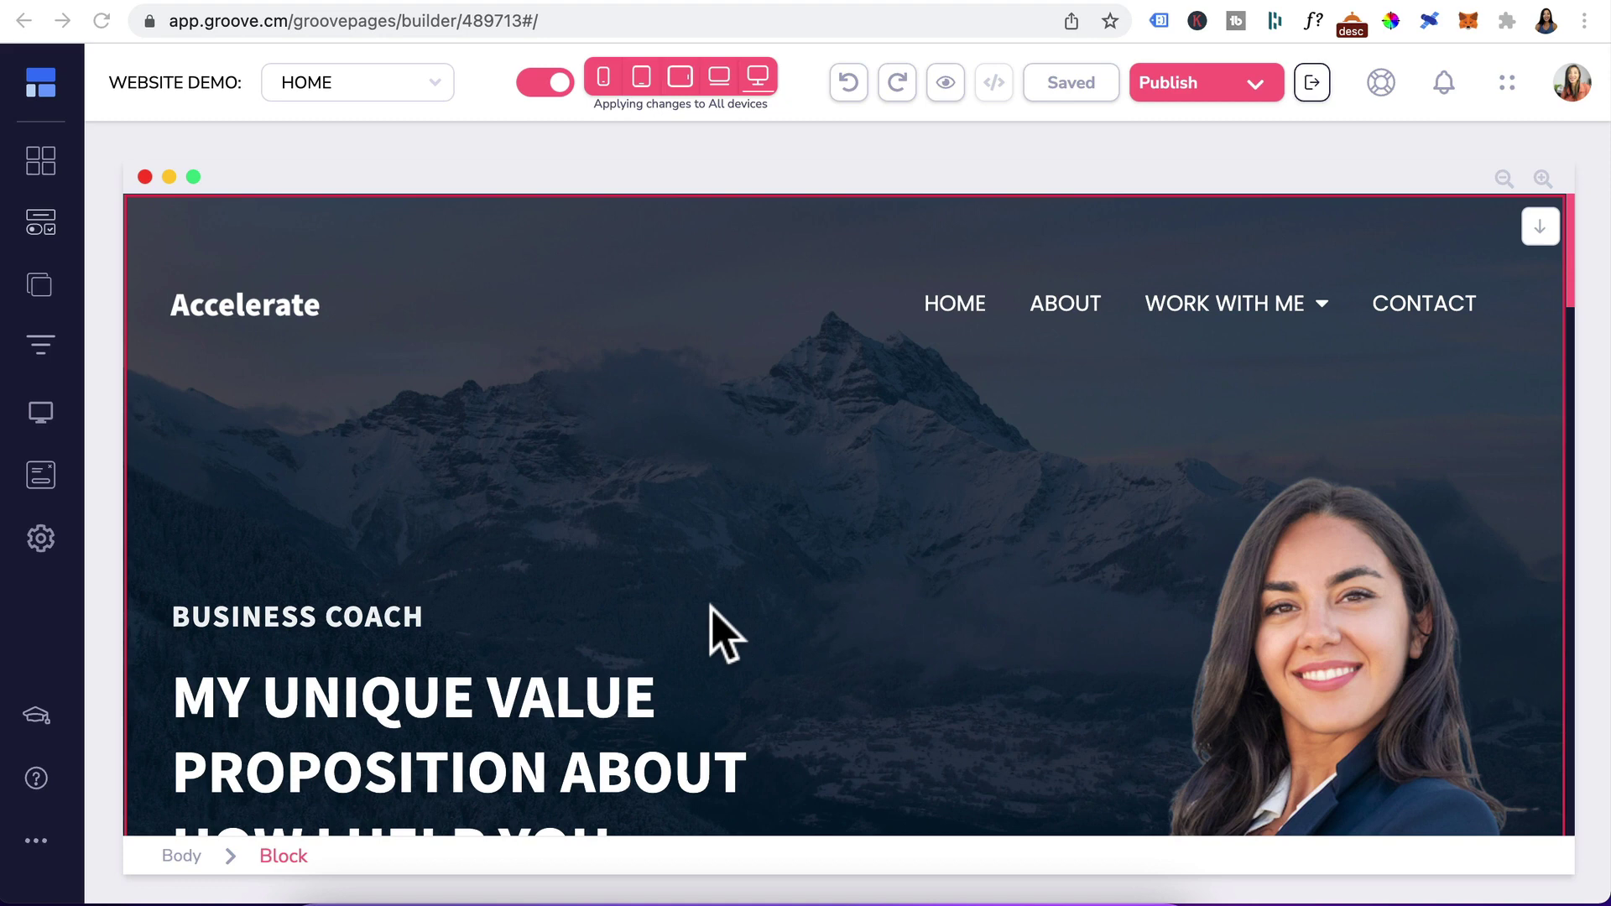
Start a new popup from the Popups panel and scroll the templates to Free Reports 1
{"action": "left_click", "coordinate": [38, 480]}
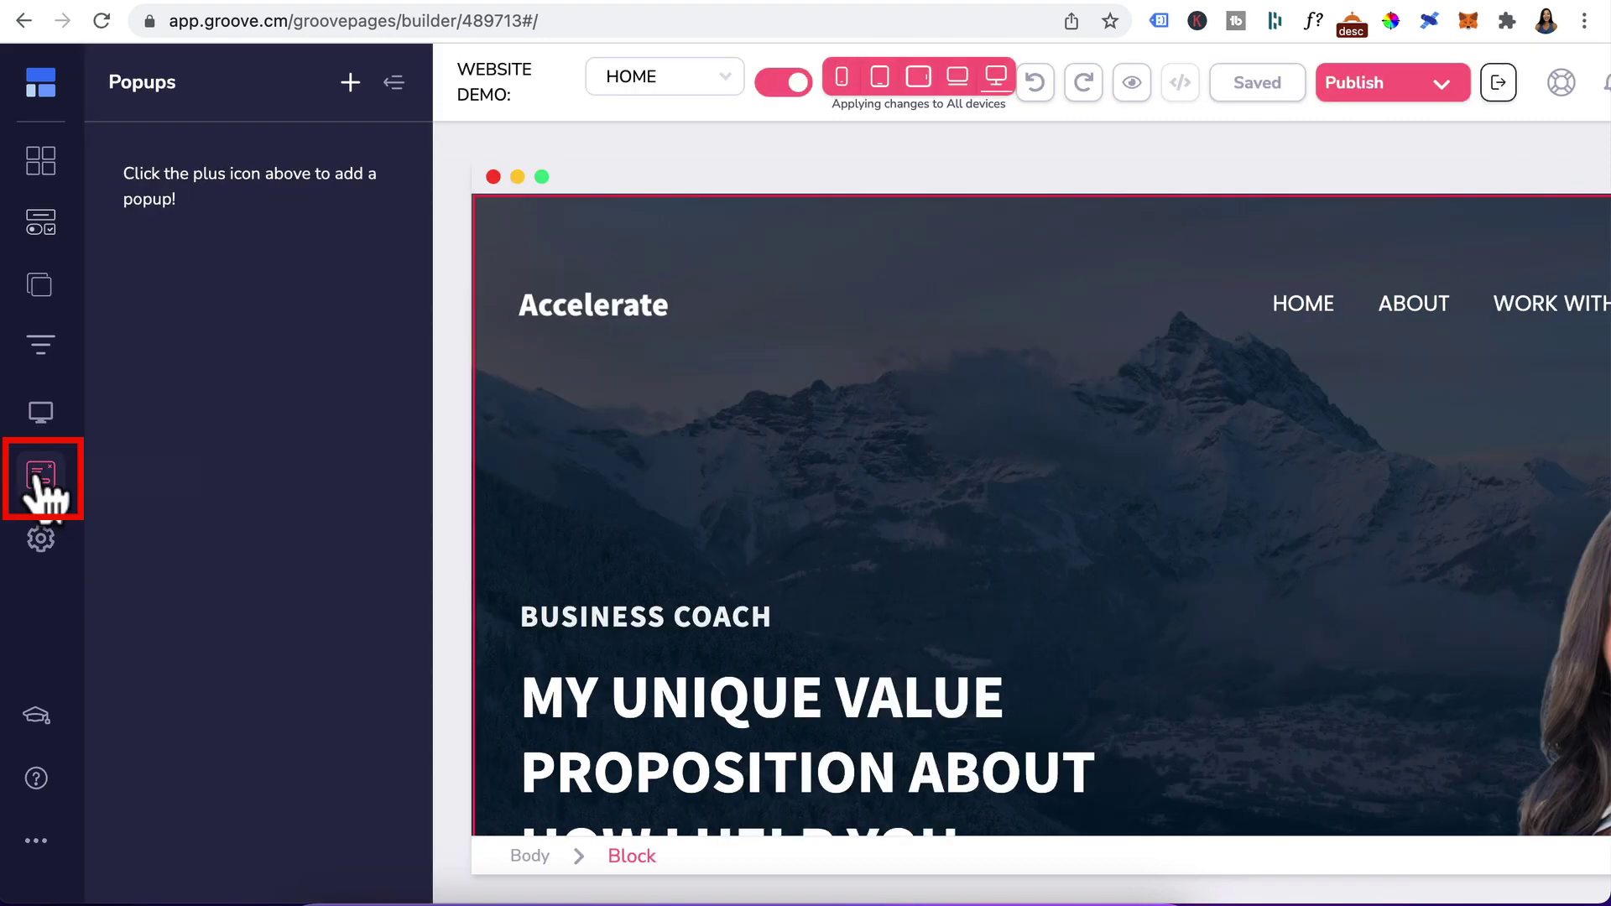
{"action": "left_click", "coordinate": [348, 83]}
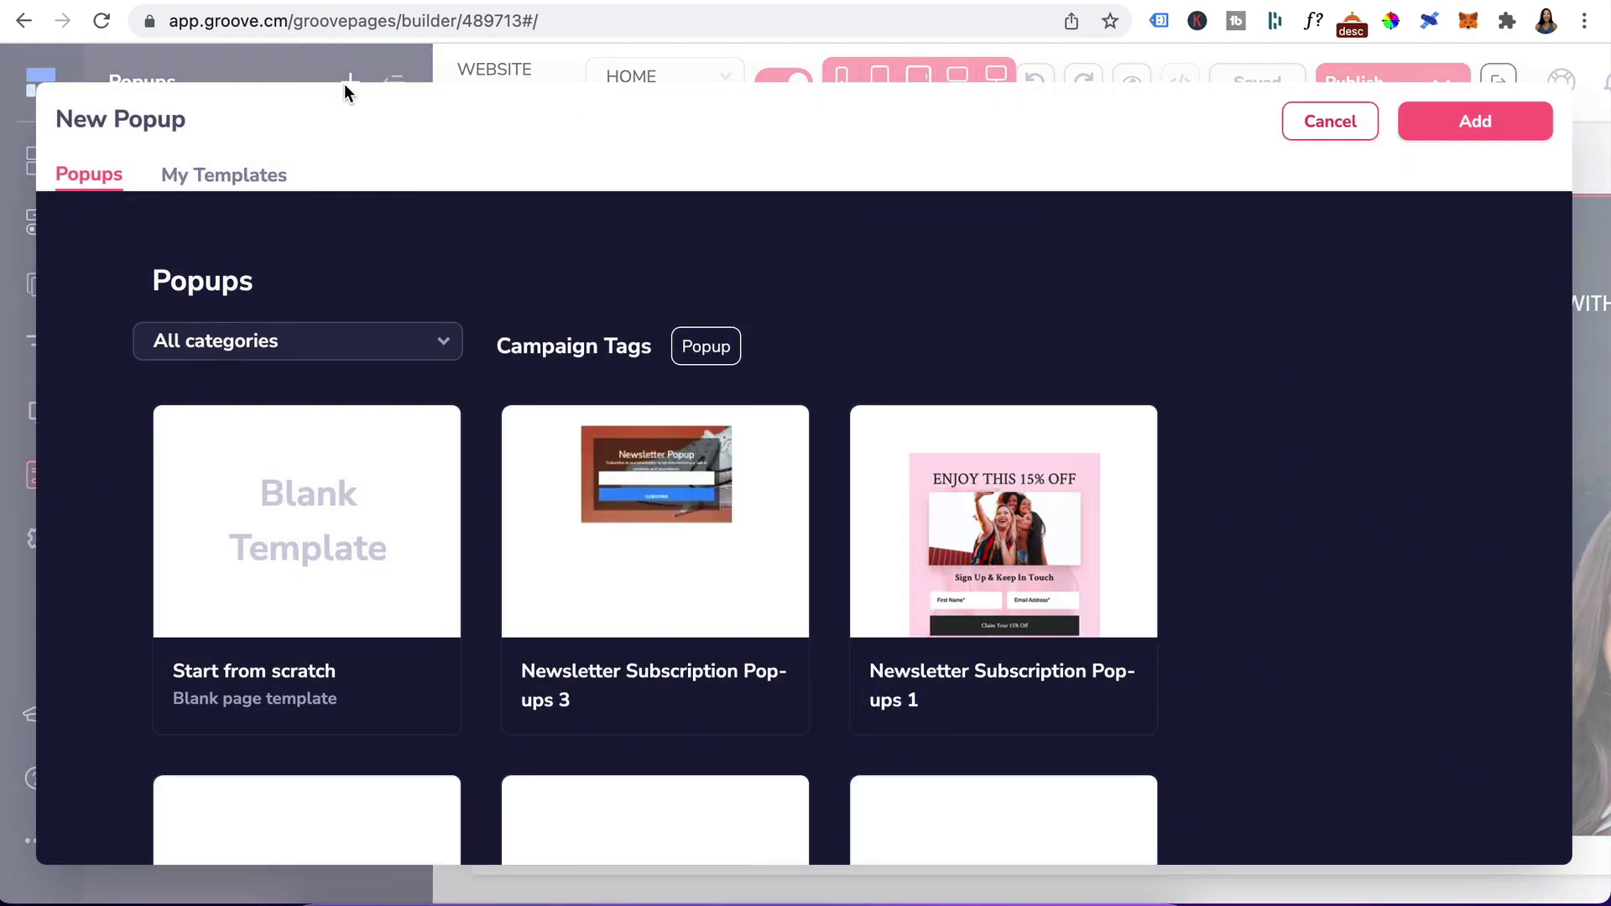
{"action": "scroll", "coordinate": [490, 395], "scroll_direction": "down", "scroll_amount": 3}
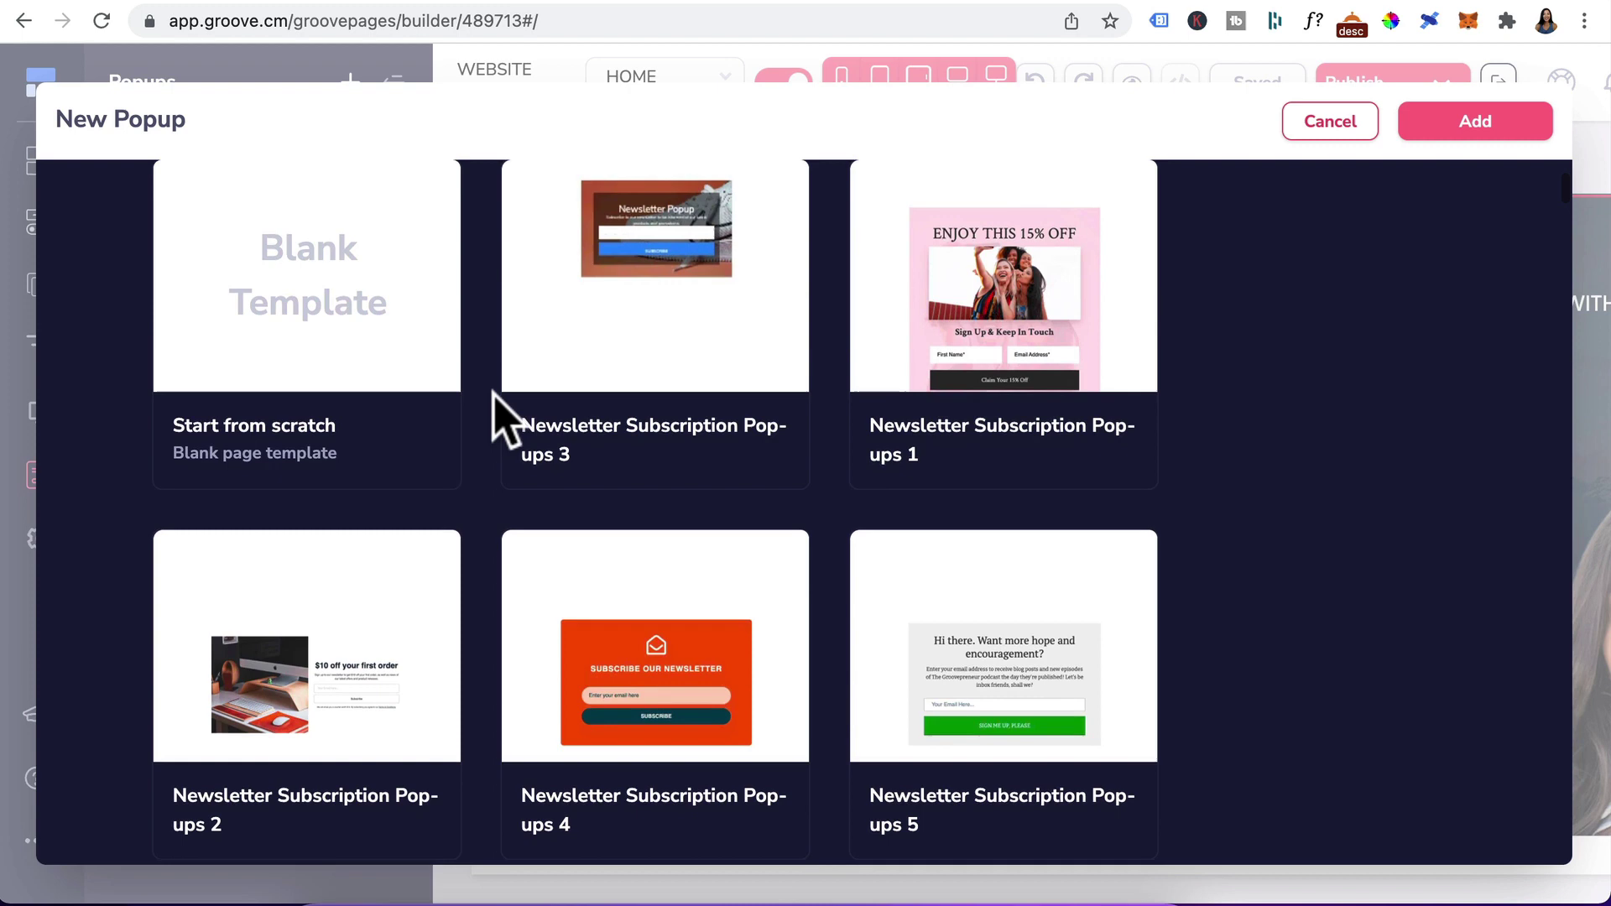
{"action": "scroll", "coordinate": [495, 411], "scroll_direction": "down", "scroll_amount": 3}
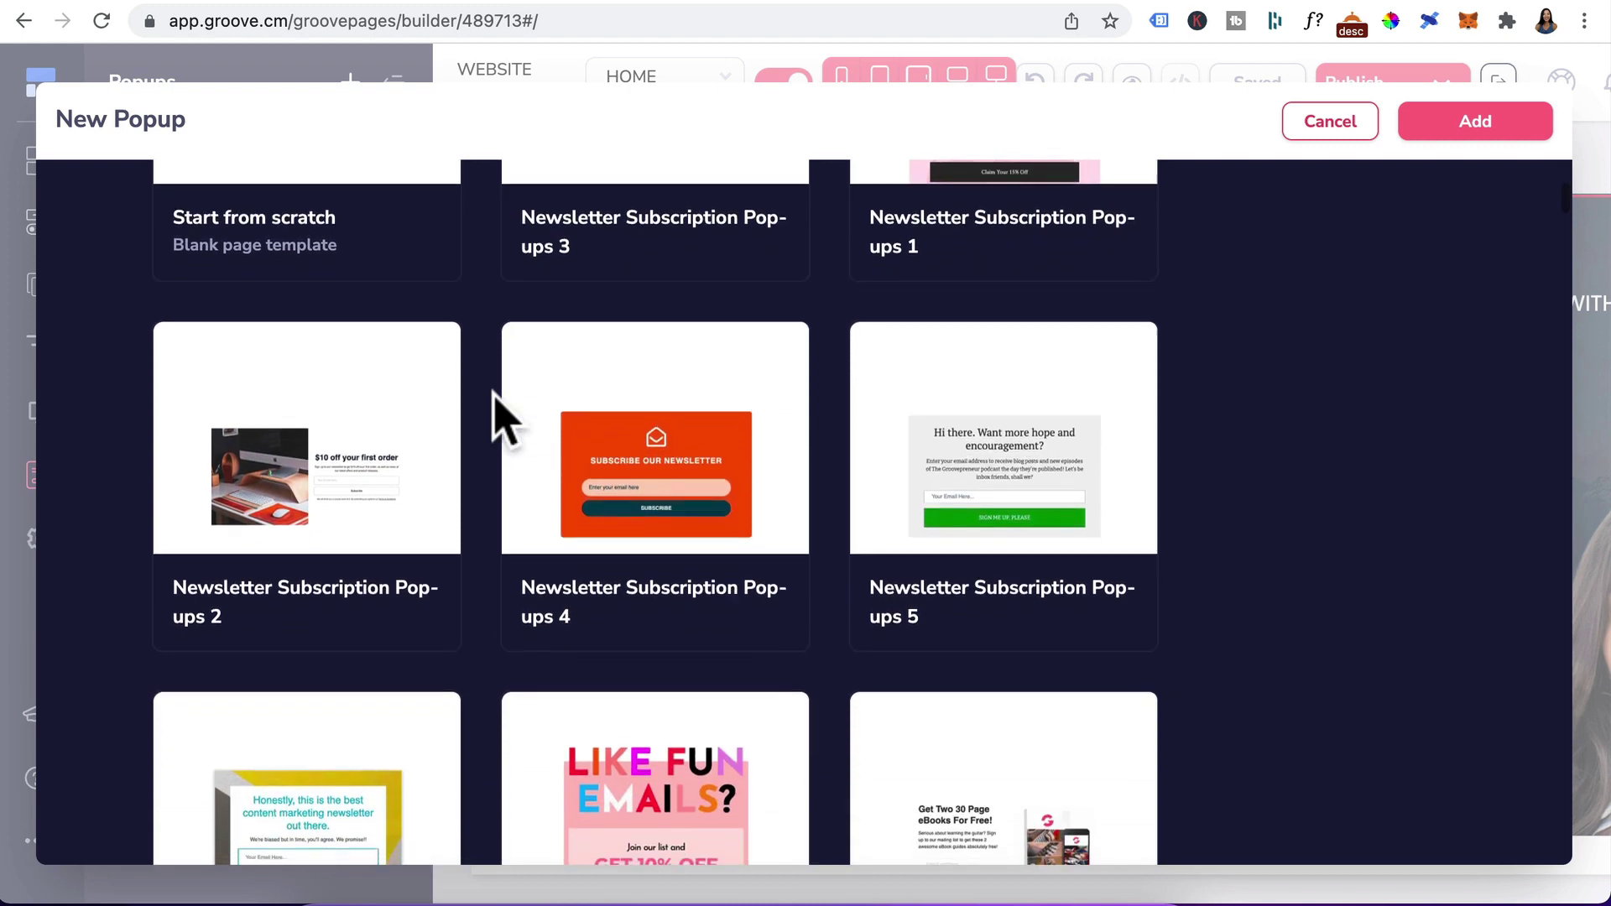
{"action": "scroll", "coordinate": [502, 415], "scroll_direction": "down", "scroll_amount": 2}
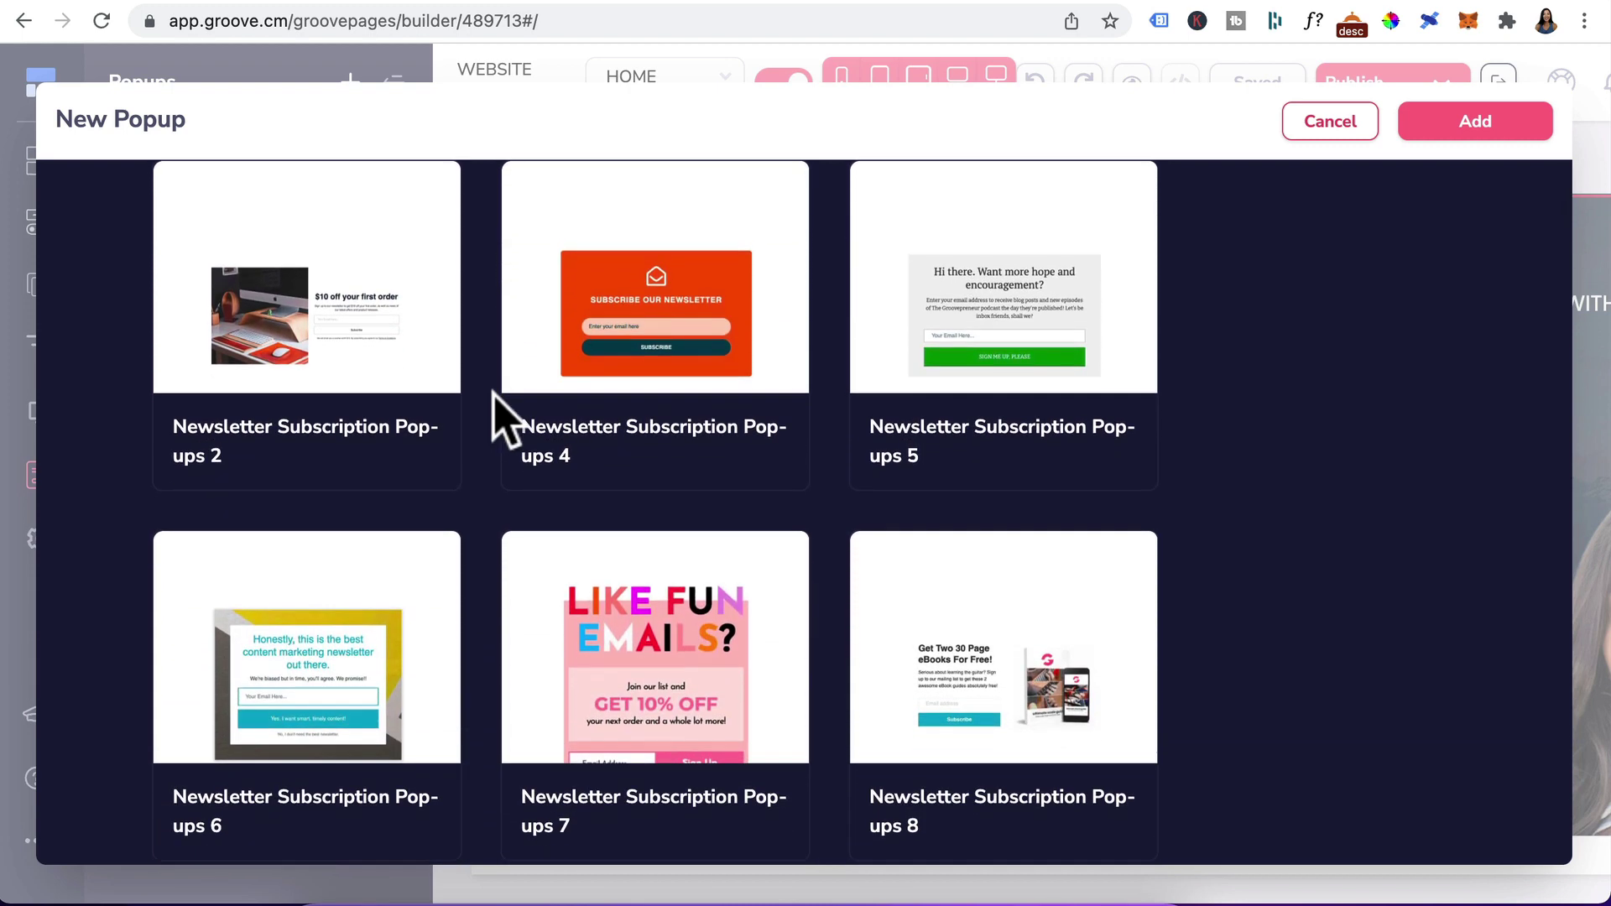
{"action": "scroll", "coordinate": [503, 413], "scroll_direction": "down", "scroll_amount": 3}
{"action": "scroll", "coordinate": [830, 457], "scroll_direction": "down", "scroll_amount": 3}
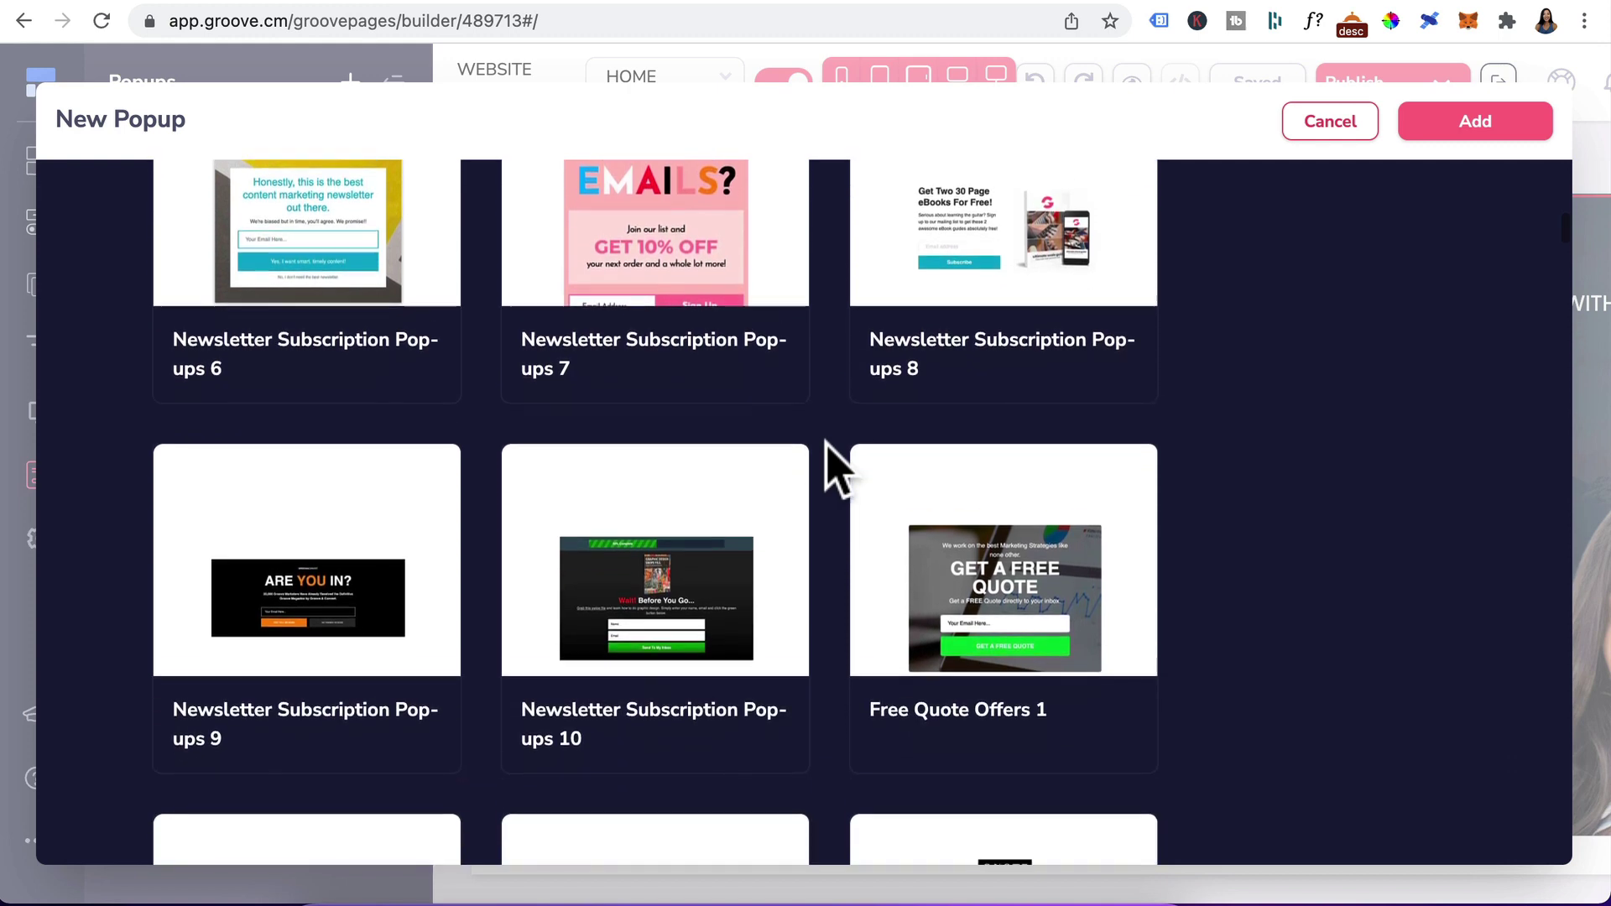
{"action": "scroll", "coordinate": [831, 457], "scroll_direction": "down", "scroll_amount": 2}
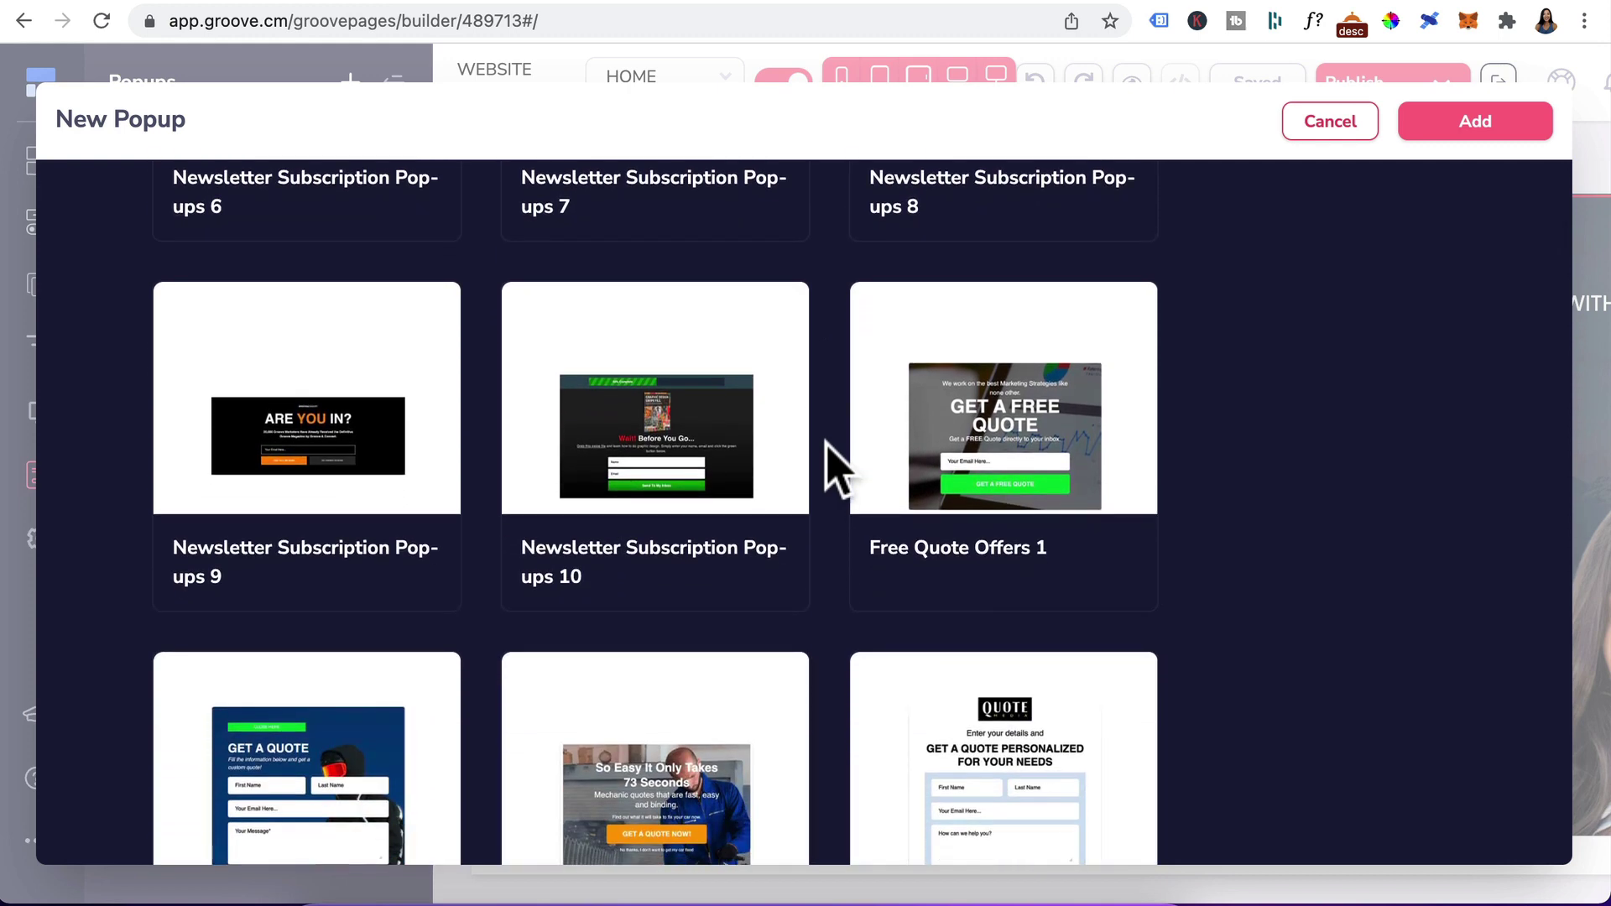
{"action": "scroll", "coordinate": [830, 457], "scroll_direction": "down", "scroll_amount": 10}
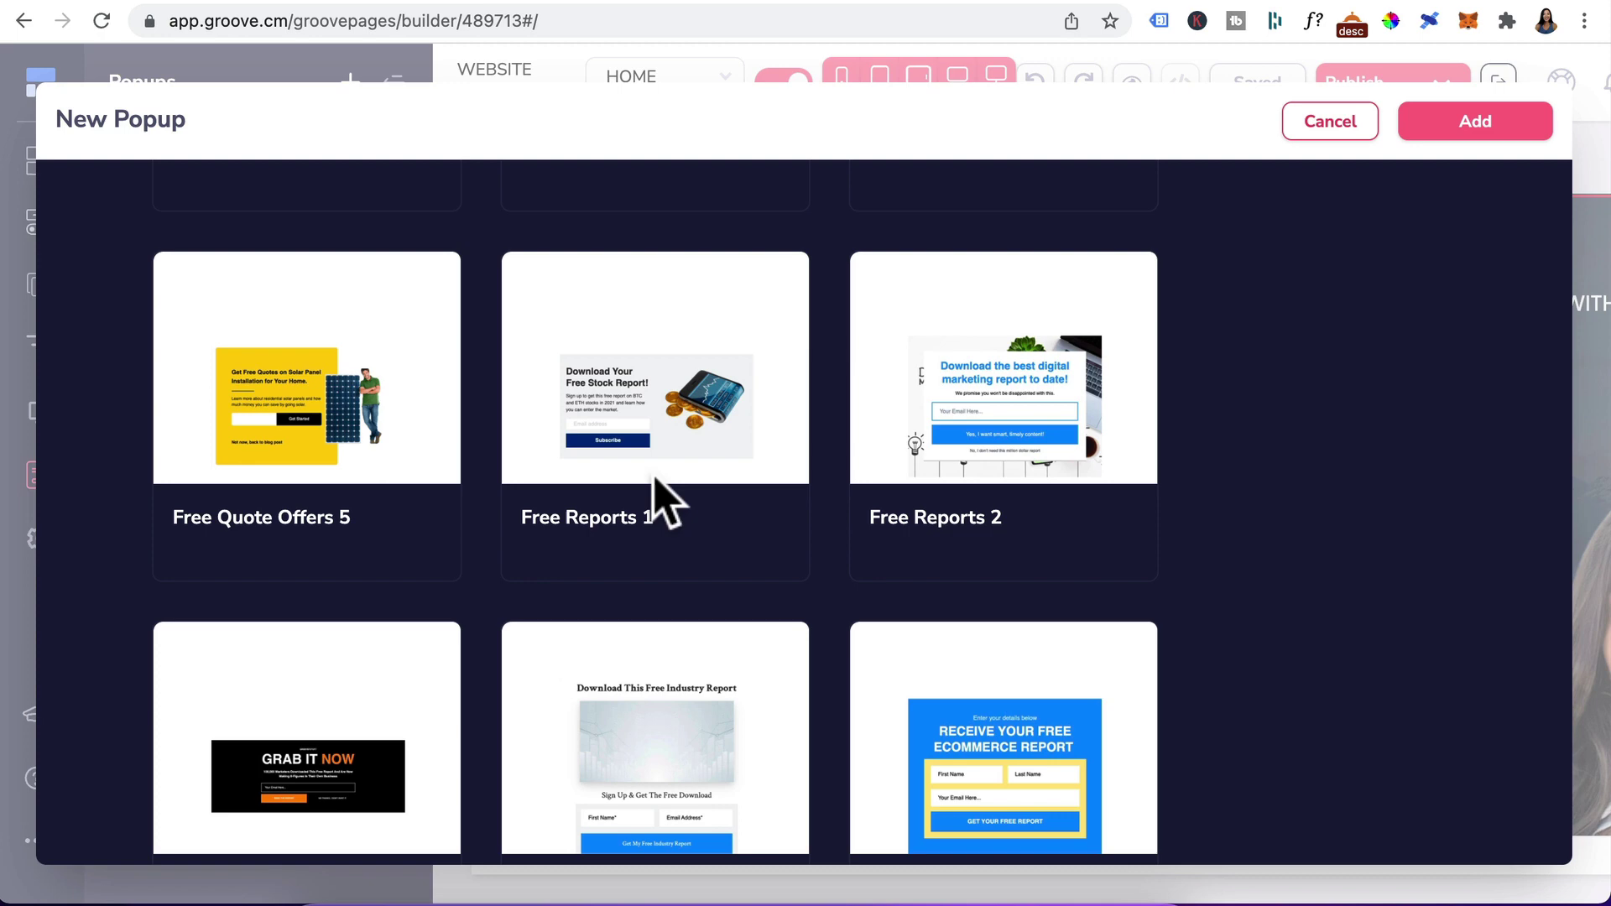
Use Free Reports 1, retitle it 'Top 5 Alts To Buy In 2022!' with new blurb, and save
{"action": "left_click", "coordinate": [662, 370]}
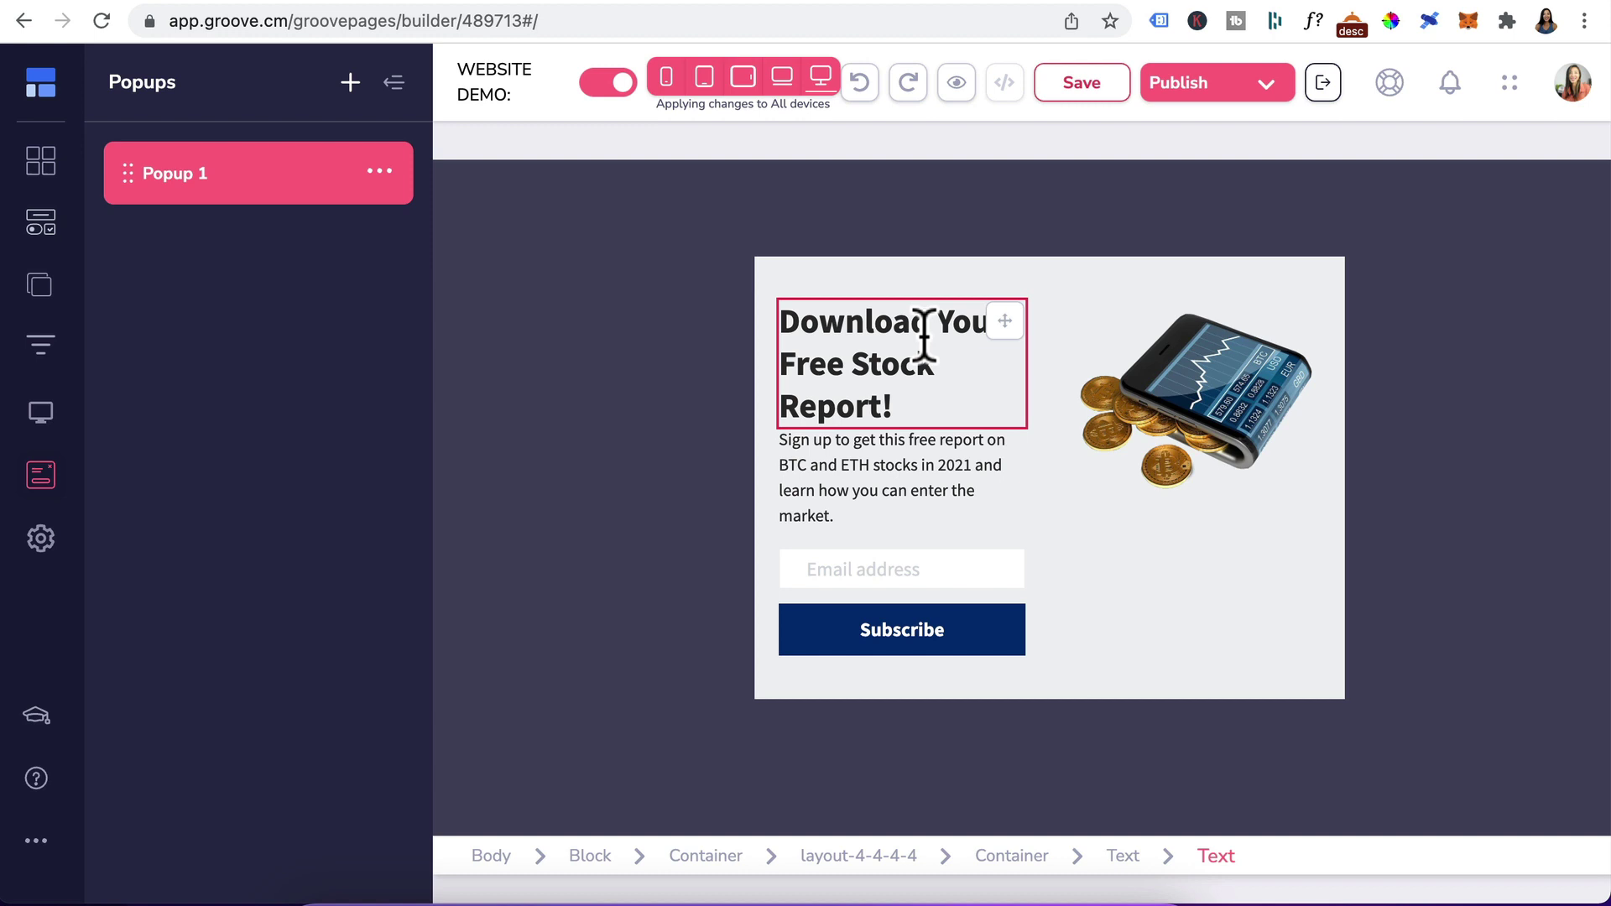
{"action": "double_click", "coordinate": [923, 340]}
{"action": "triple_click", "coordinate": [533, 323]}
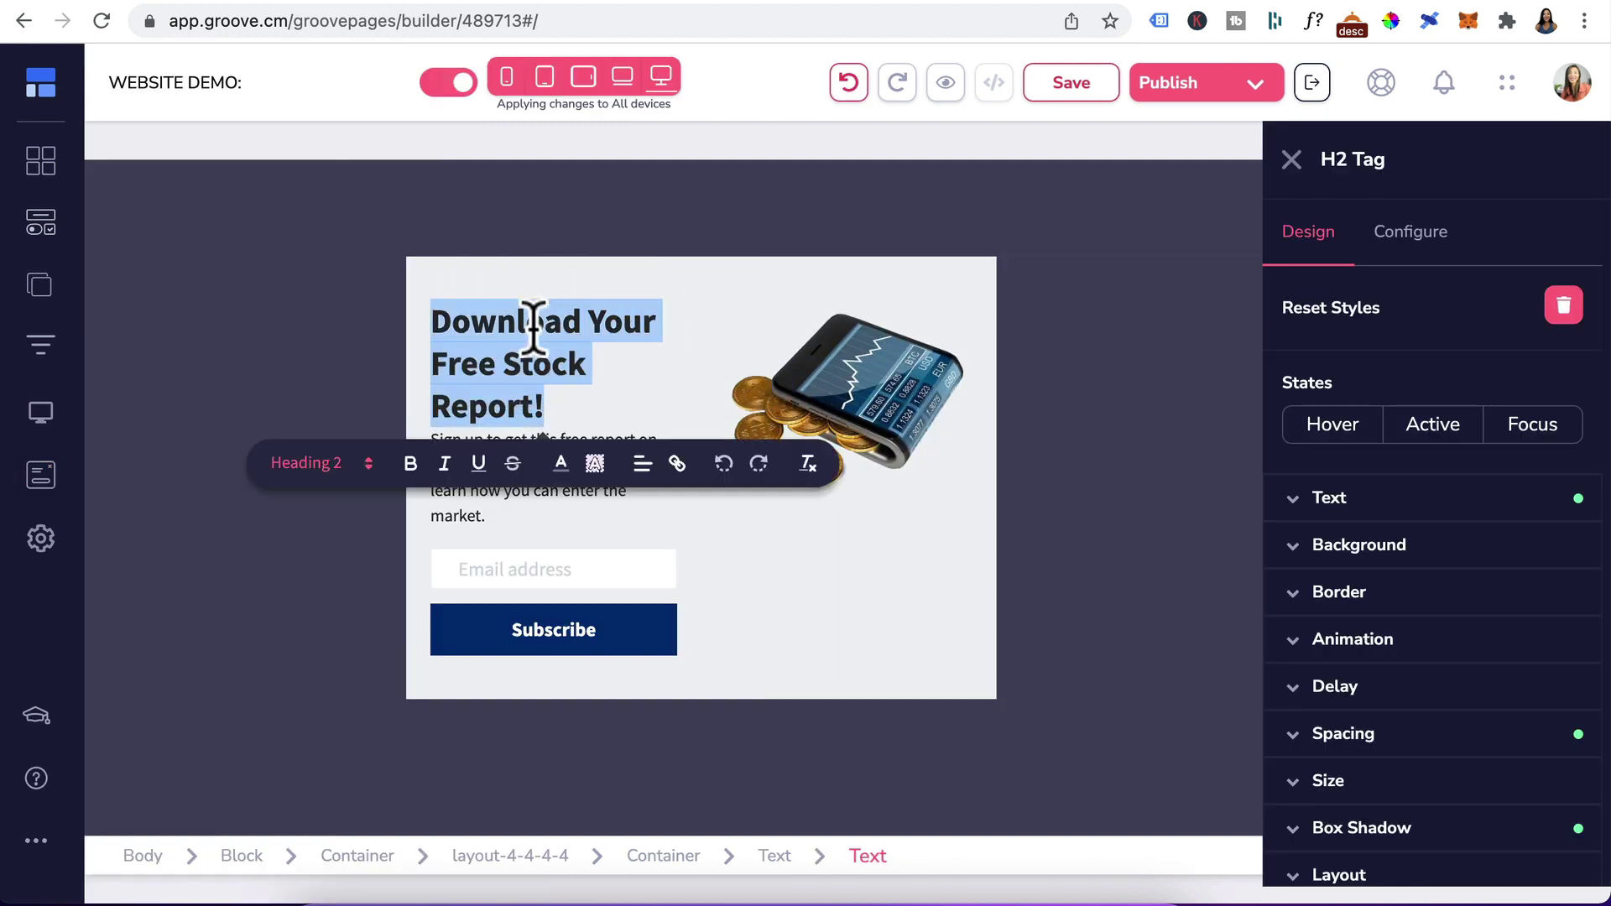
{"action": "key", "text": "BackSpace"}
{"action": "type", "text": "Top 5 Alts To Buy In 2022!"}
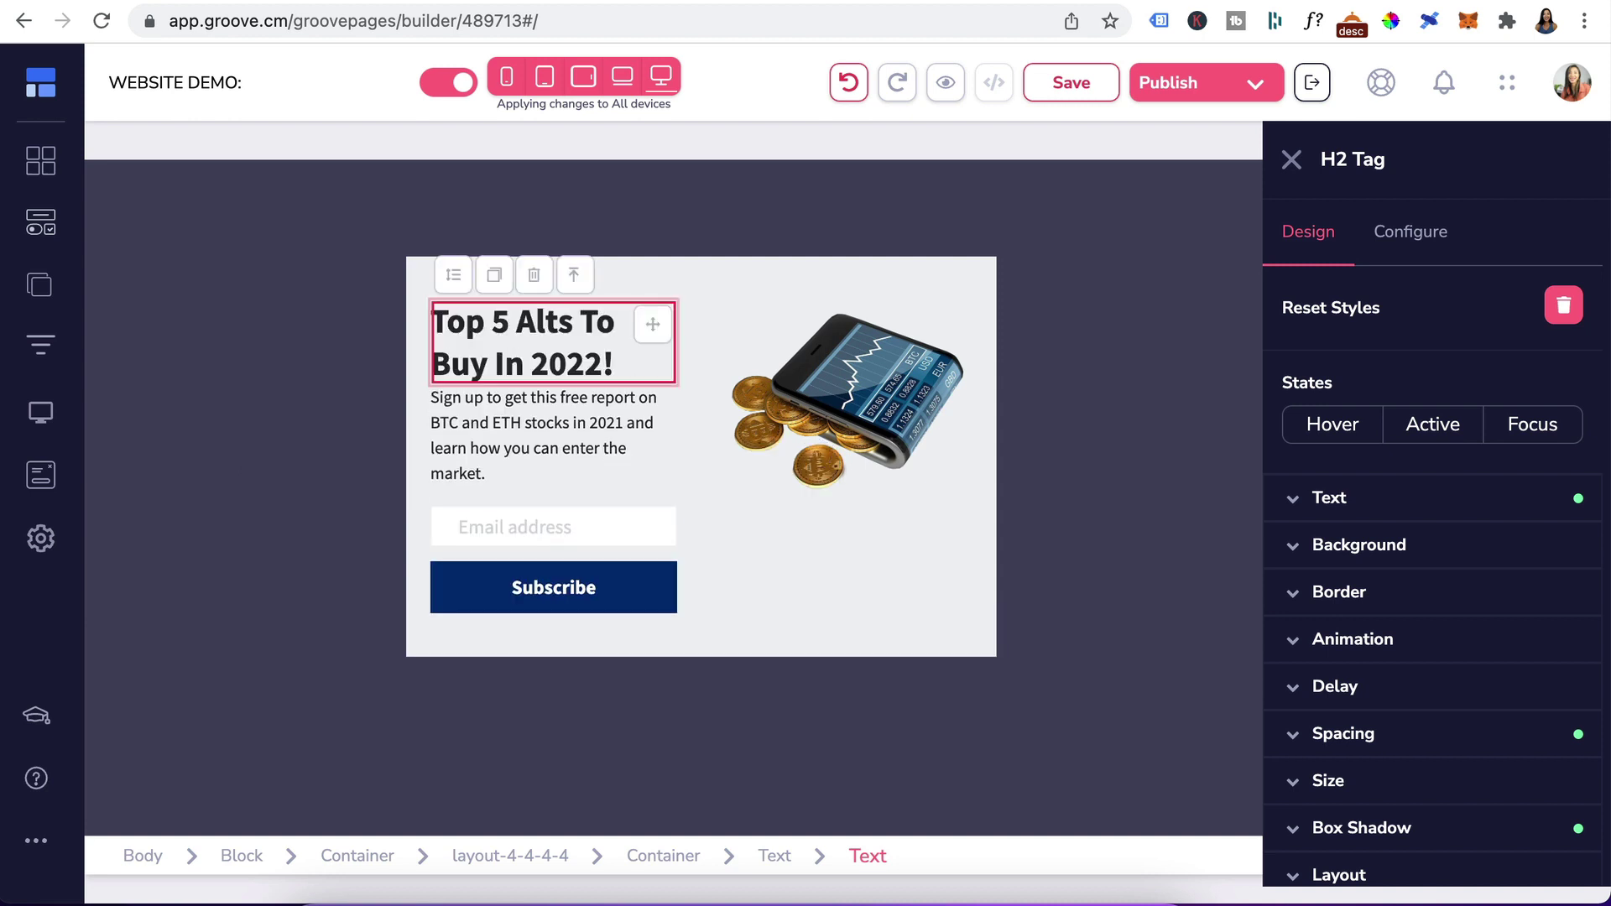
{"action": "triple_click", "coordinate": [492, 403]}
{"action": "type", "text": "Sign up to the free report to get the 5 Alts that will go to the moon in 2022!"}
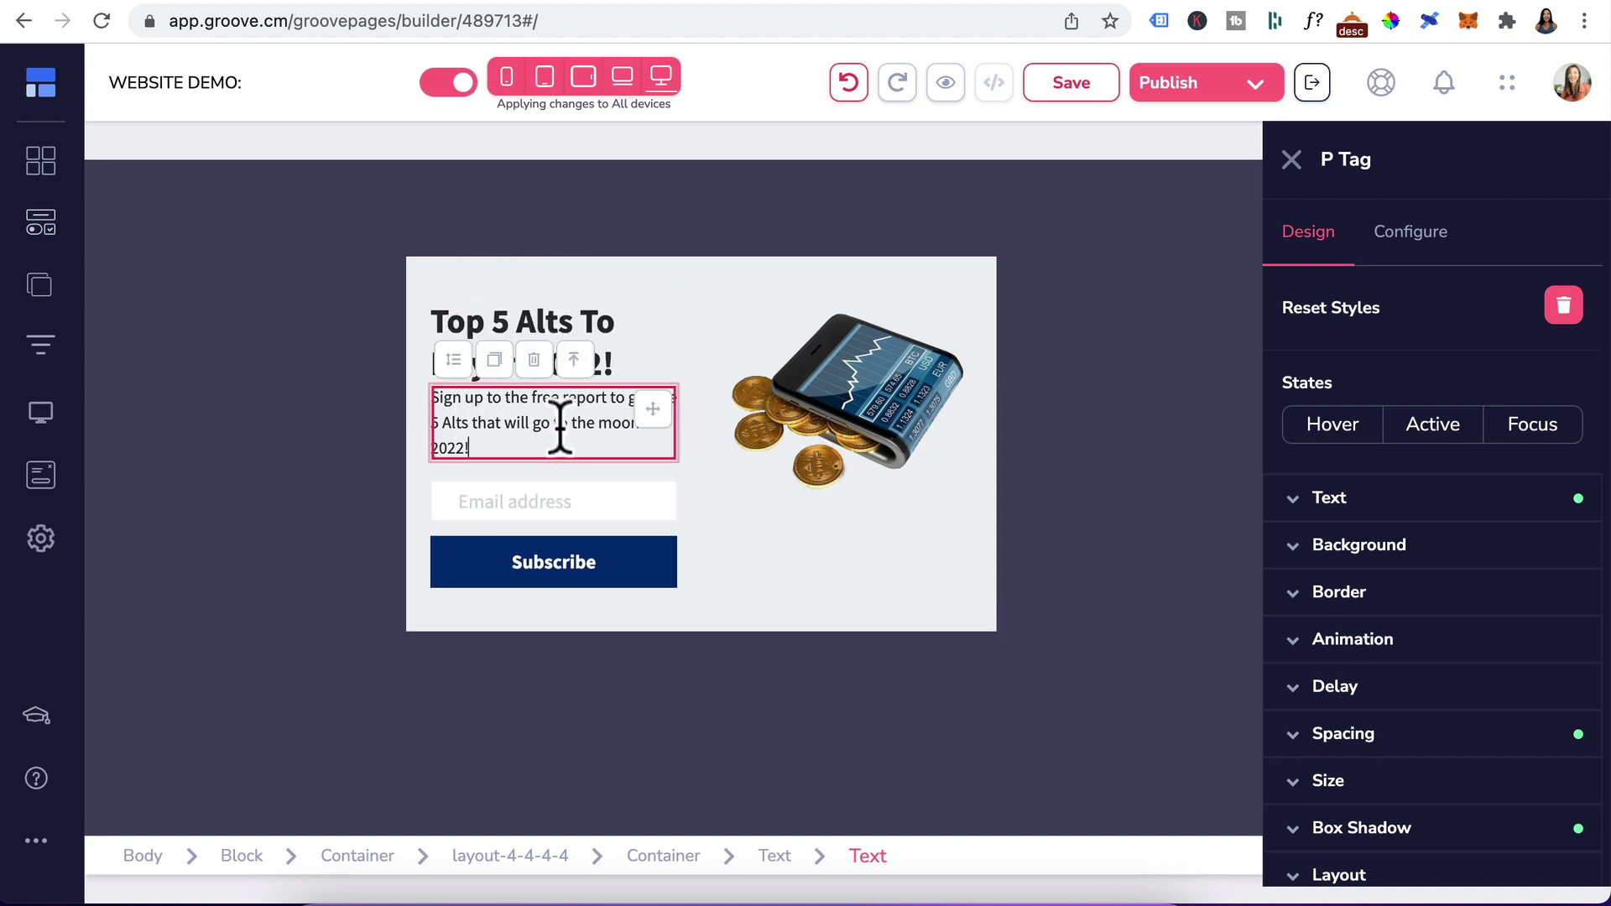
{"action": "key", "text": "super+s"}
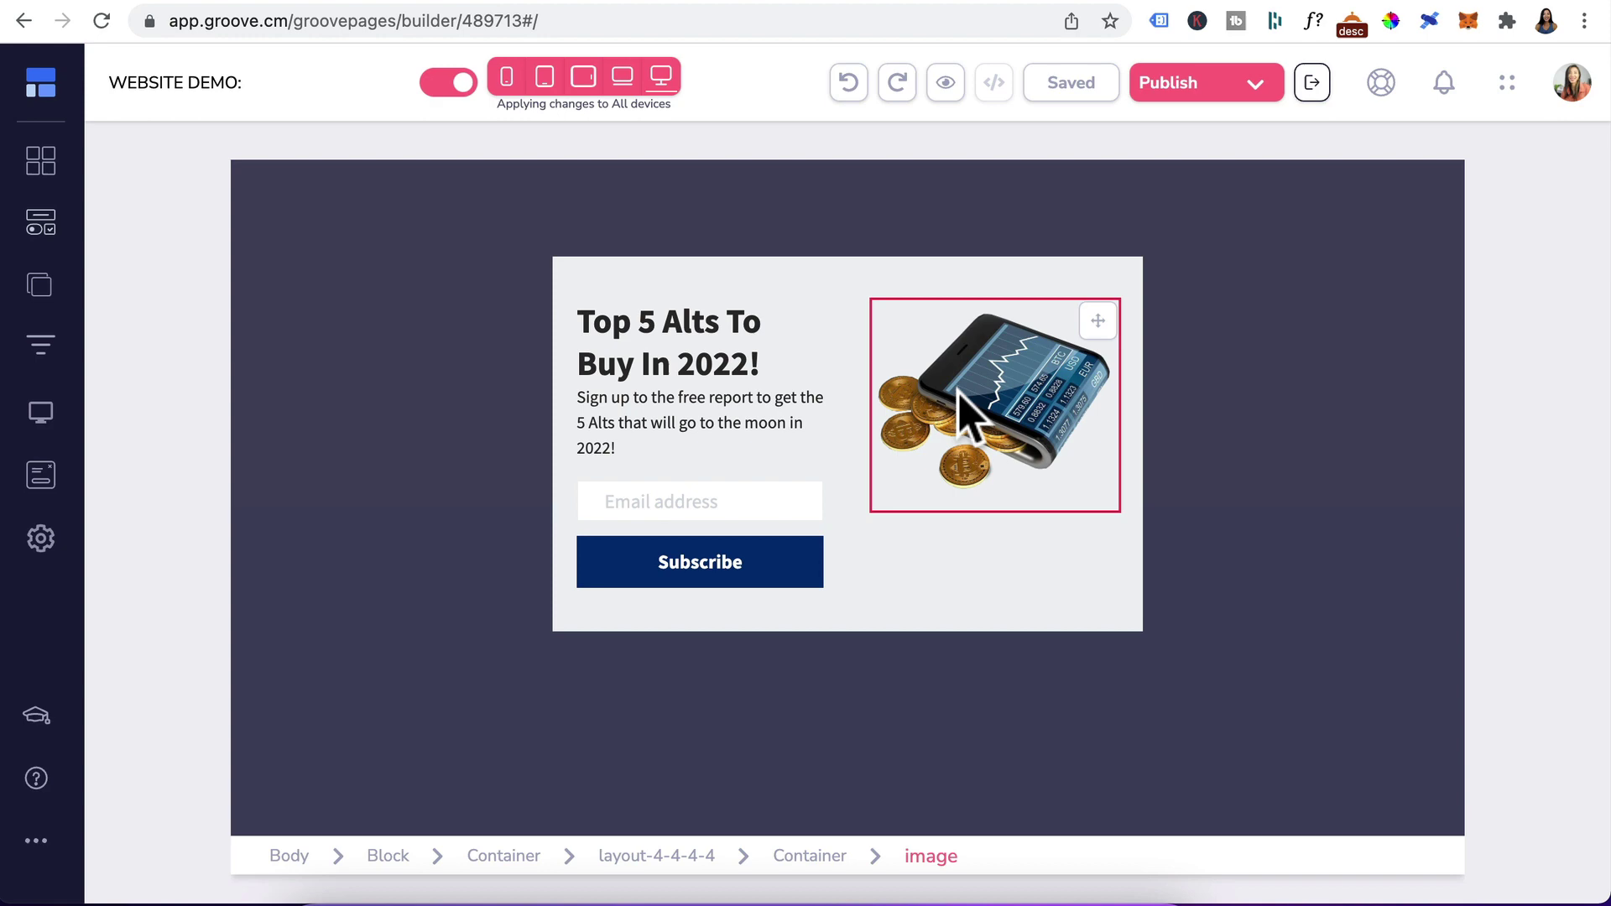
Replace the wallet image with the coins photo from the image library
{"action": "left_click", "coordinate": [965, 411]}
{"action": "left_click", "coordinate": [1422, 244]}
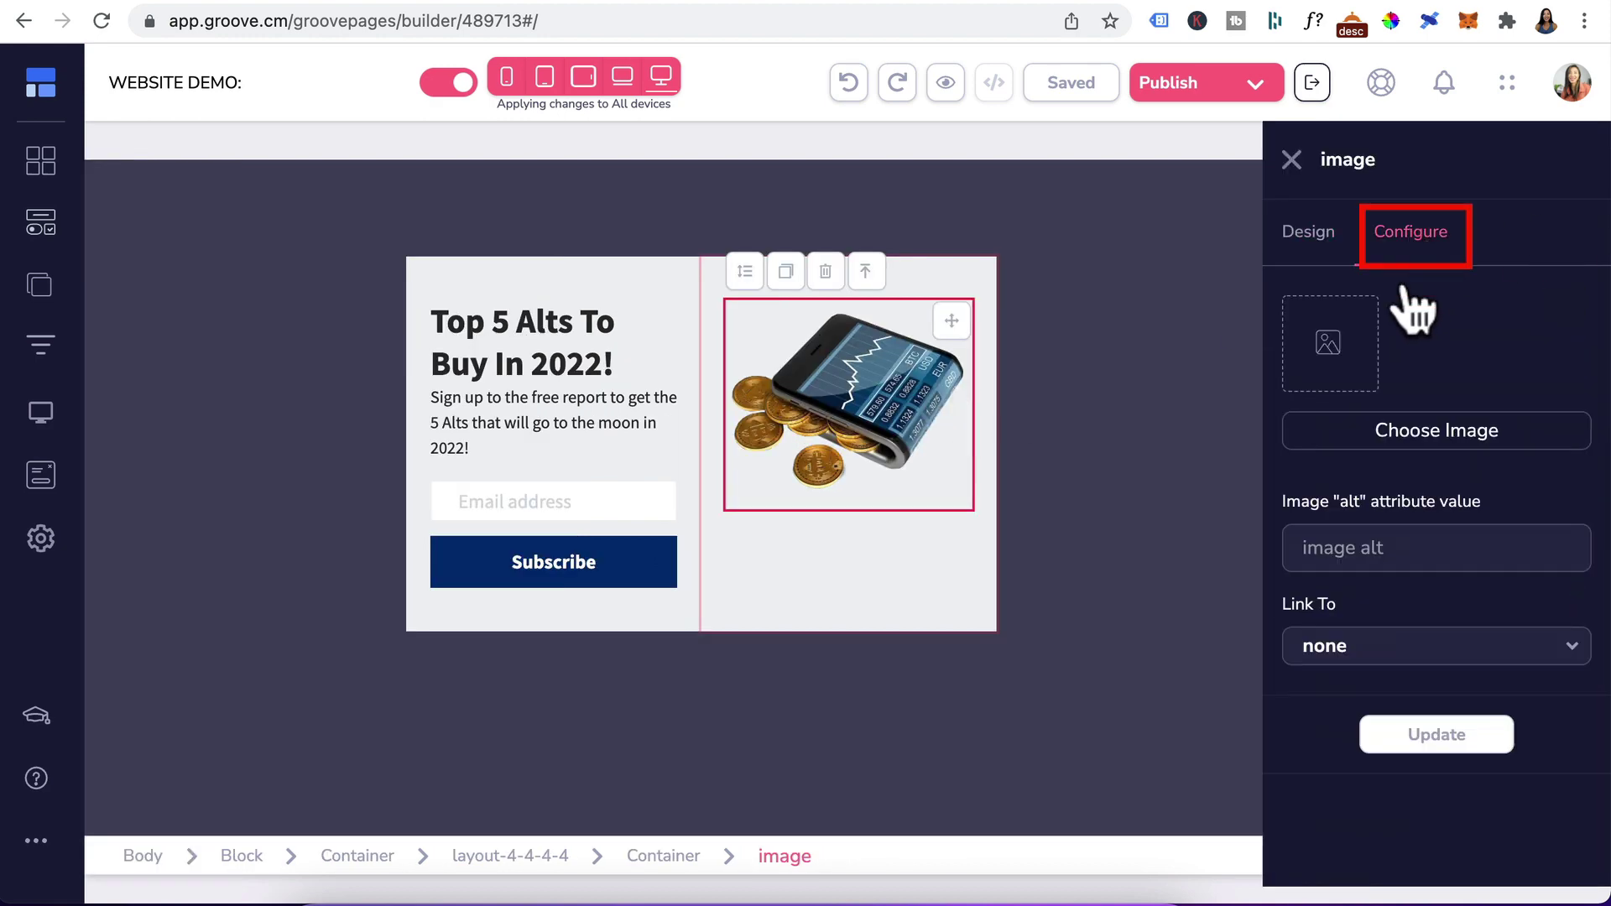
{"action": "left_click", "coordinate": [1396, 421]}
{"action": "left_click", "coordinate": [476, 346]}
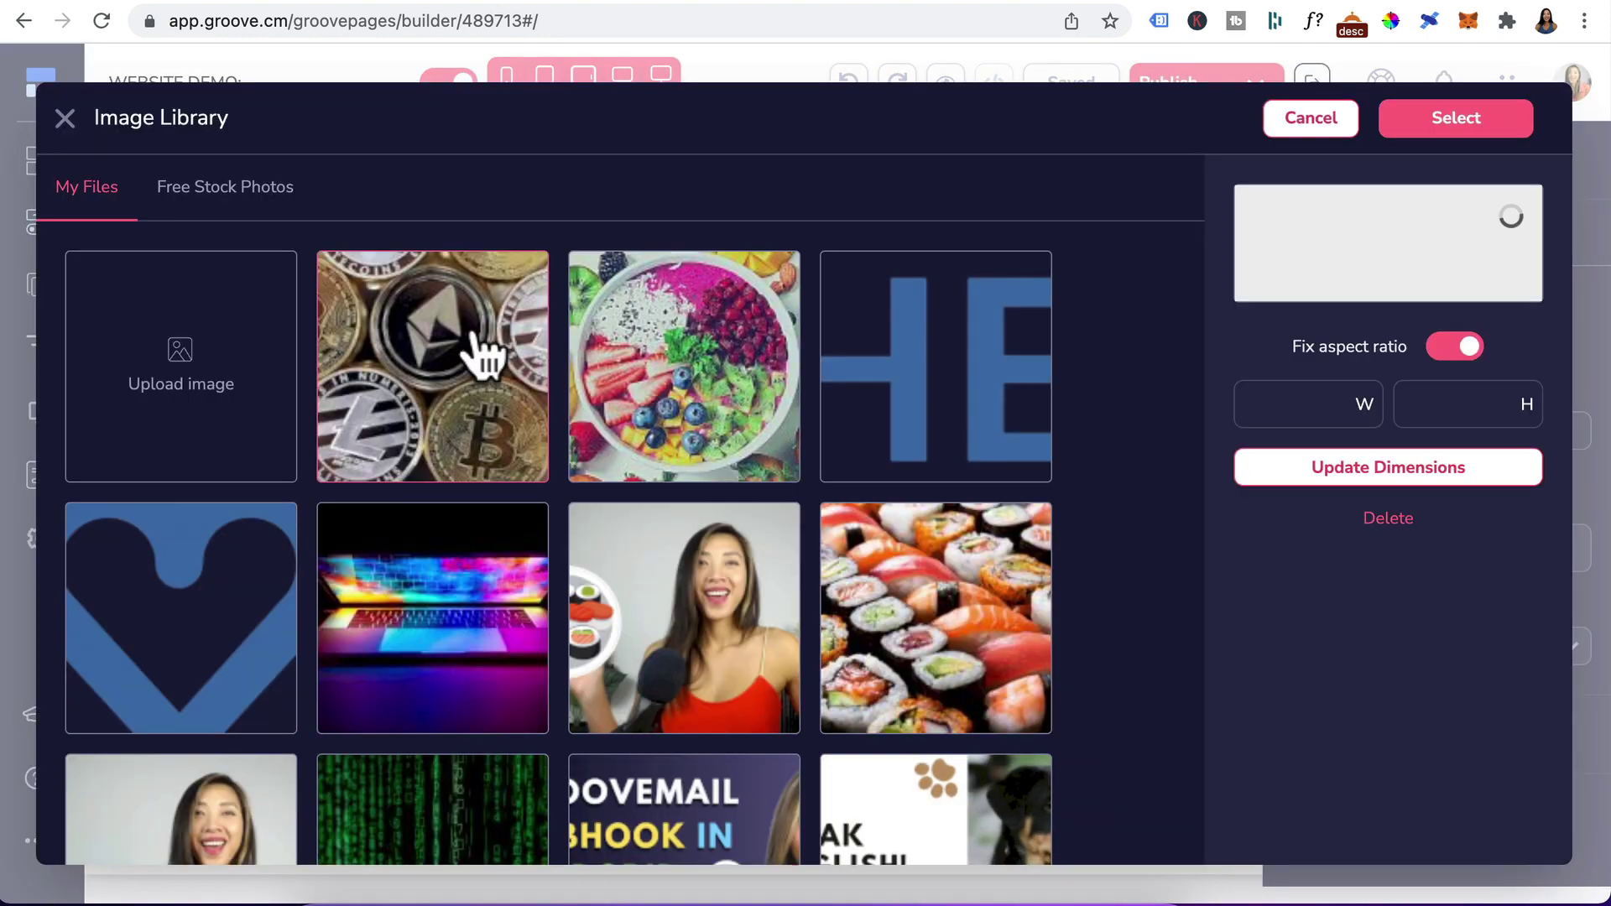
{"action": "left_click", "coordinate": [1451, 134]}
{"action": "left_click", "coordinate": [1418, 747]}
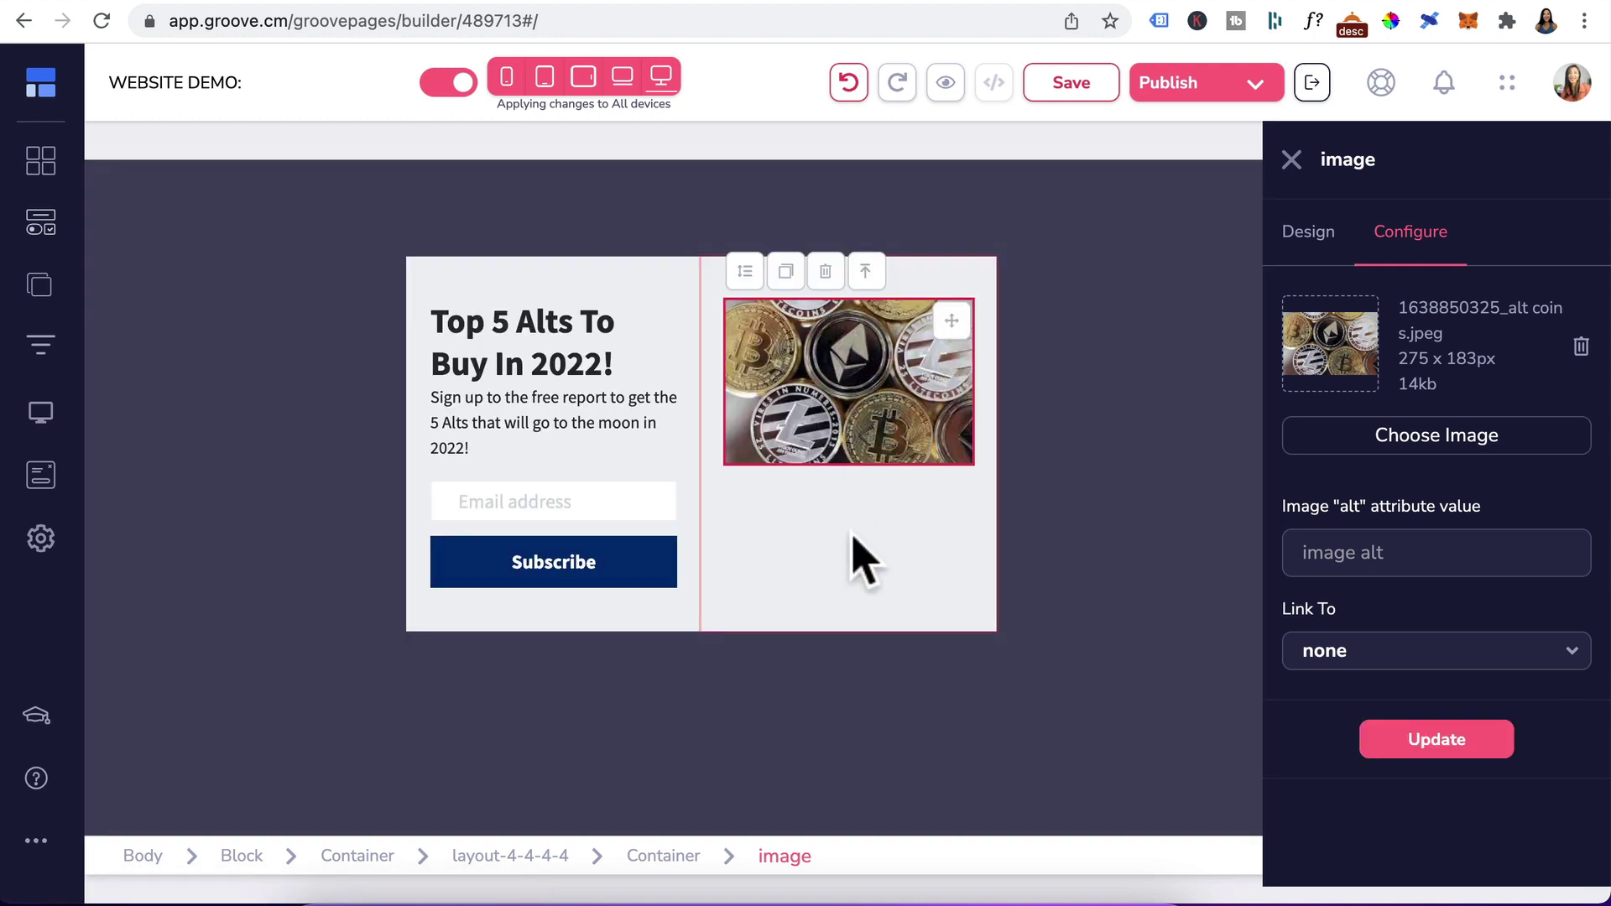
Centre the coins photo within its column via the container's layout alignment
{"action": "left_click", "coordinate": [857, 546]}
{"action": "left_click", "coordinate": [1305, 235]}
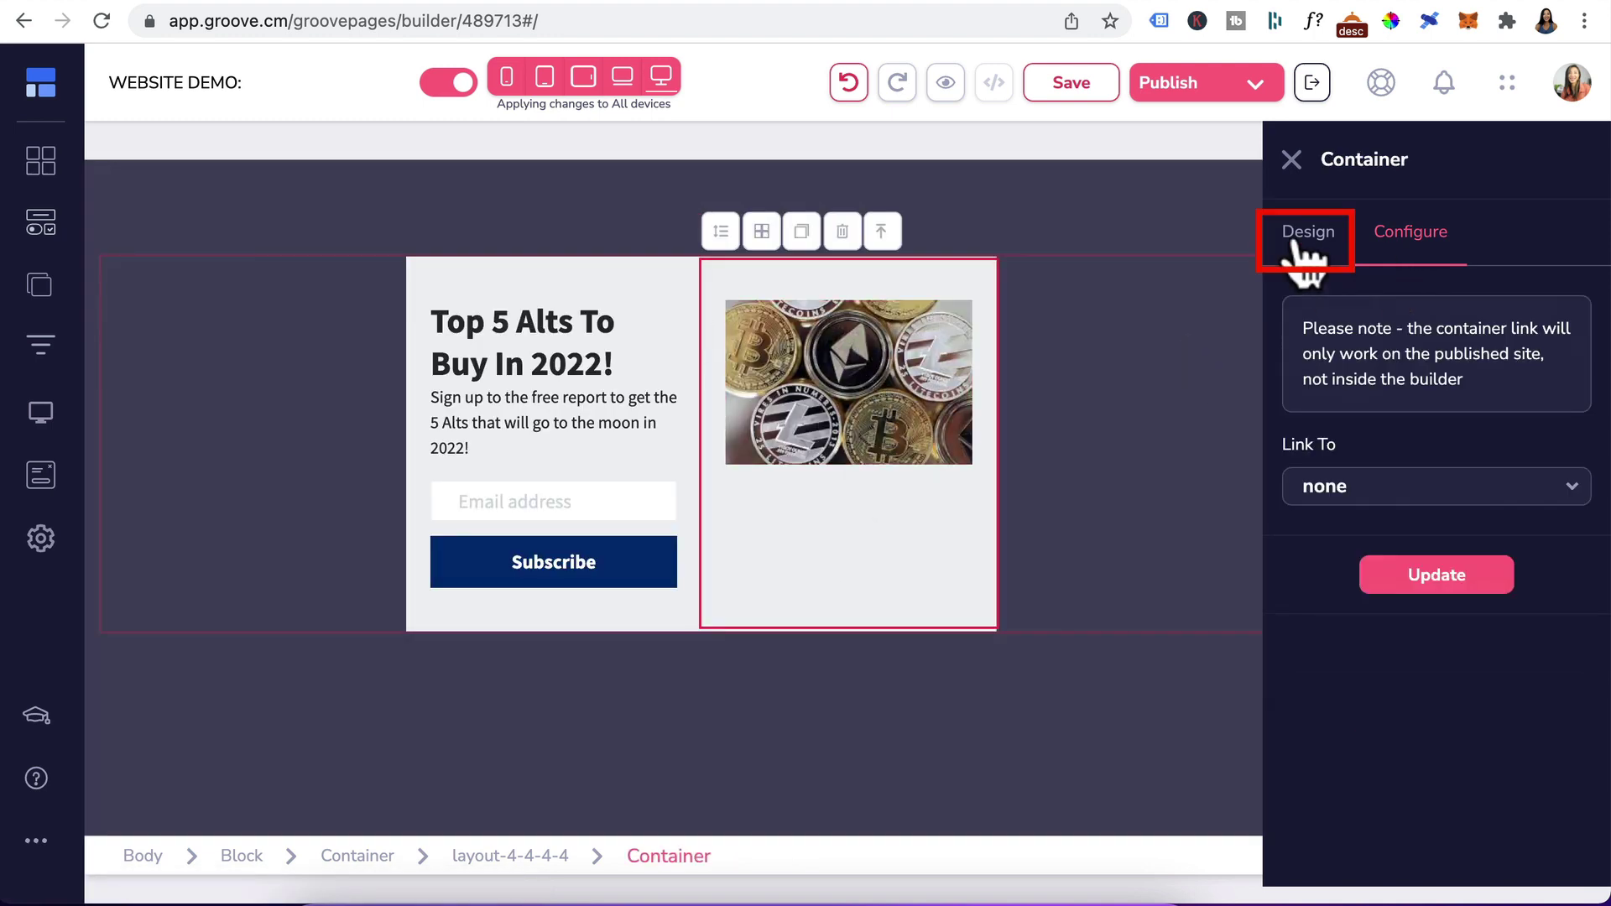
{"action": "scroll", "coordinate": [1343, 696], "scroll_direction": "down", "scroll_amount": 2}
{"action": "left_click", "coordinate": [1334, 723]}
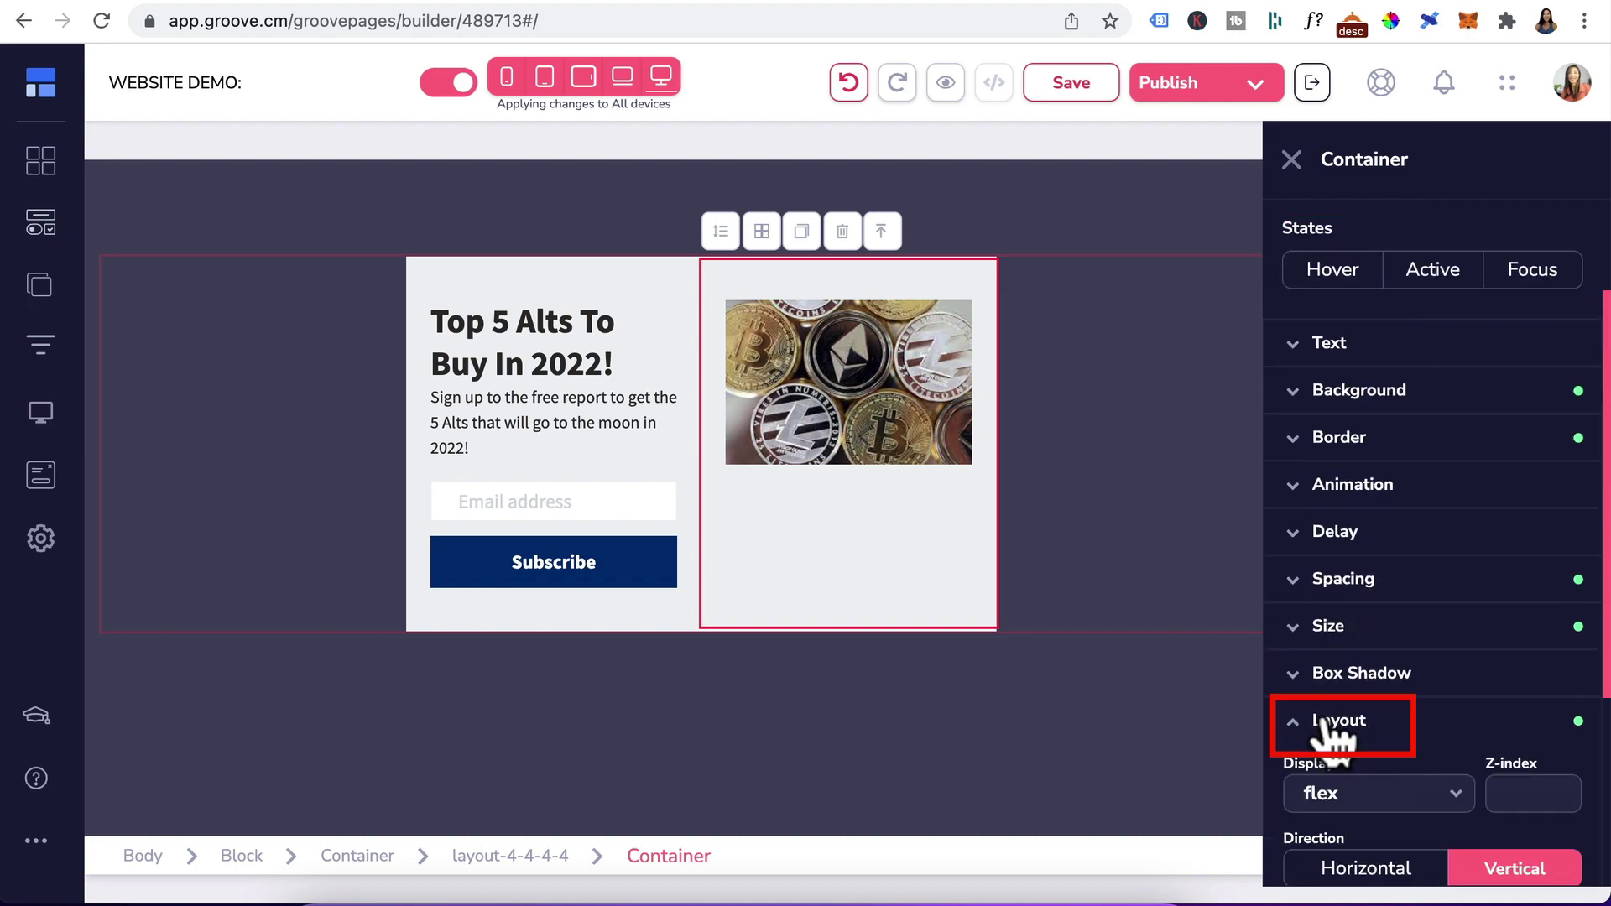
{"action": "scroll", "coordinate": [1334, 738], "scroll_direction": "down", "scroll_amount": 4}
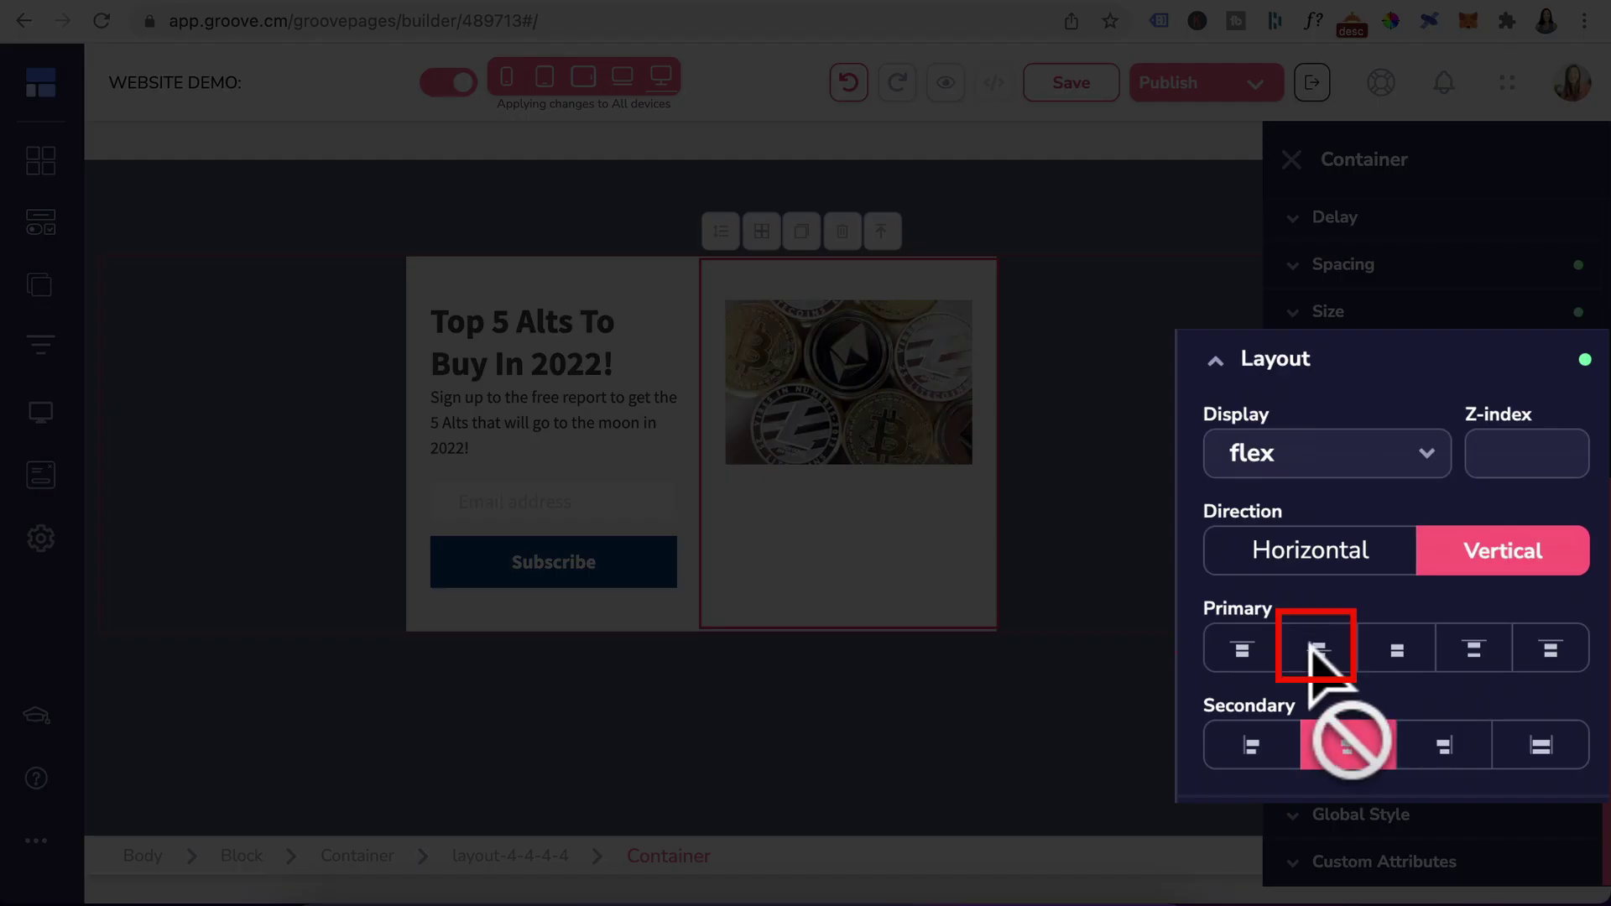
{"action": "left_click", "coordinate": [1371, 629]}
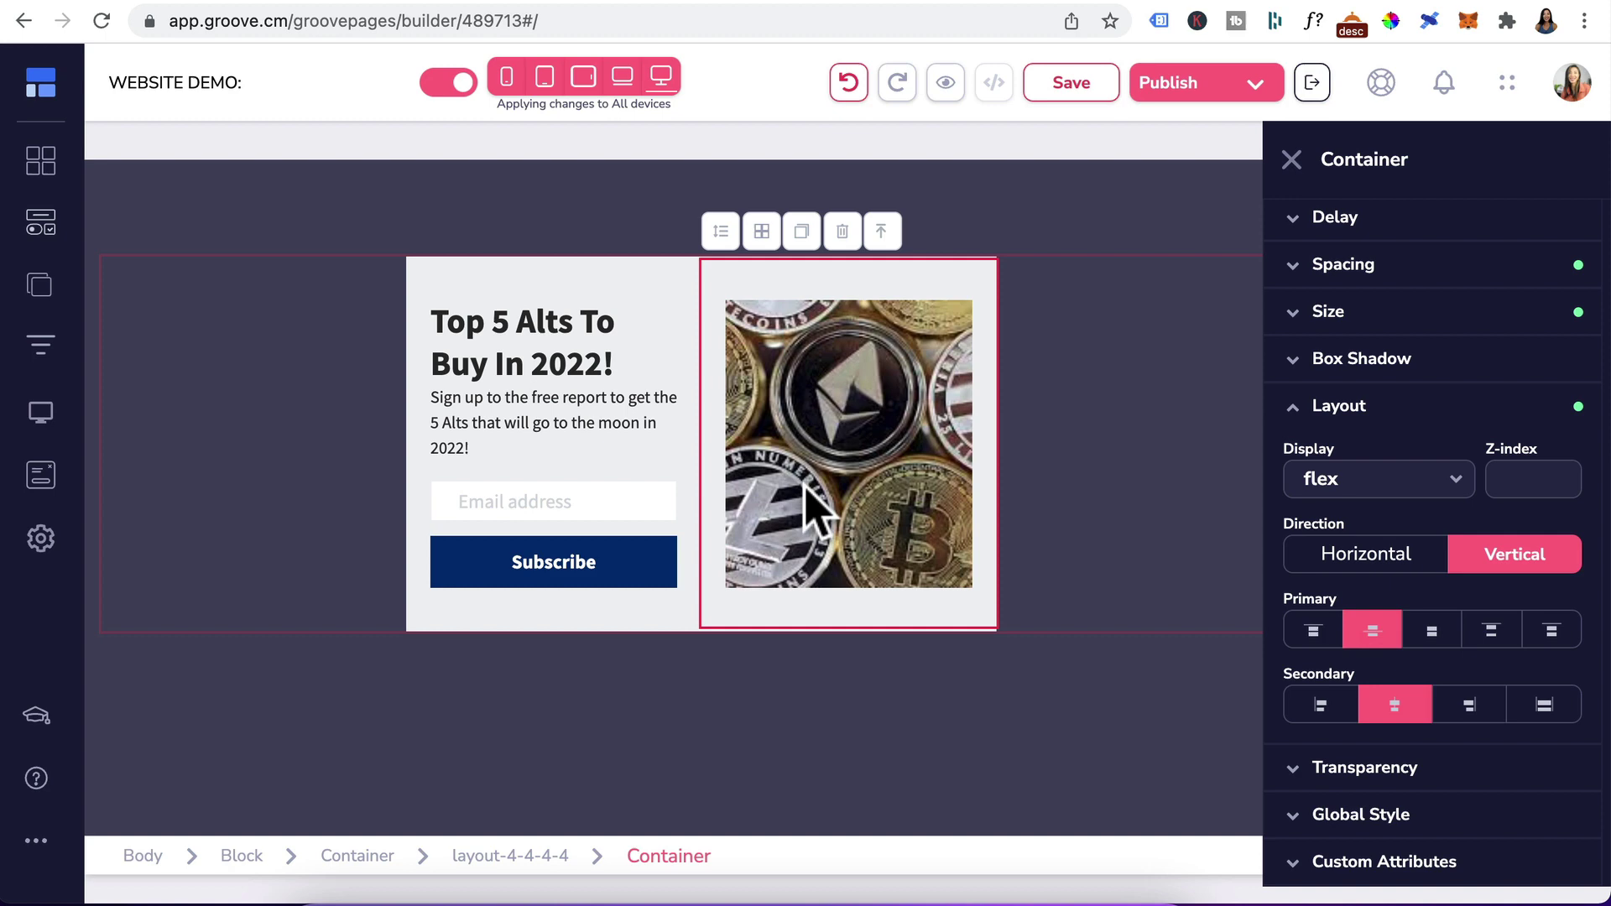
Give the popup heading a bottom margin of 10
{"action": "left_click", "coordinate": [576, 319]}
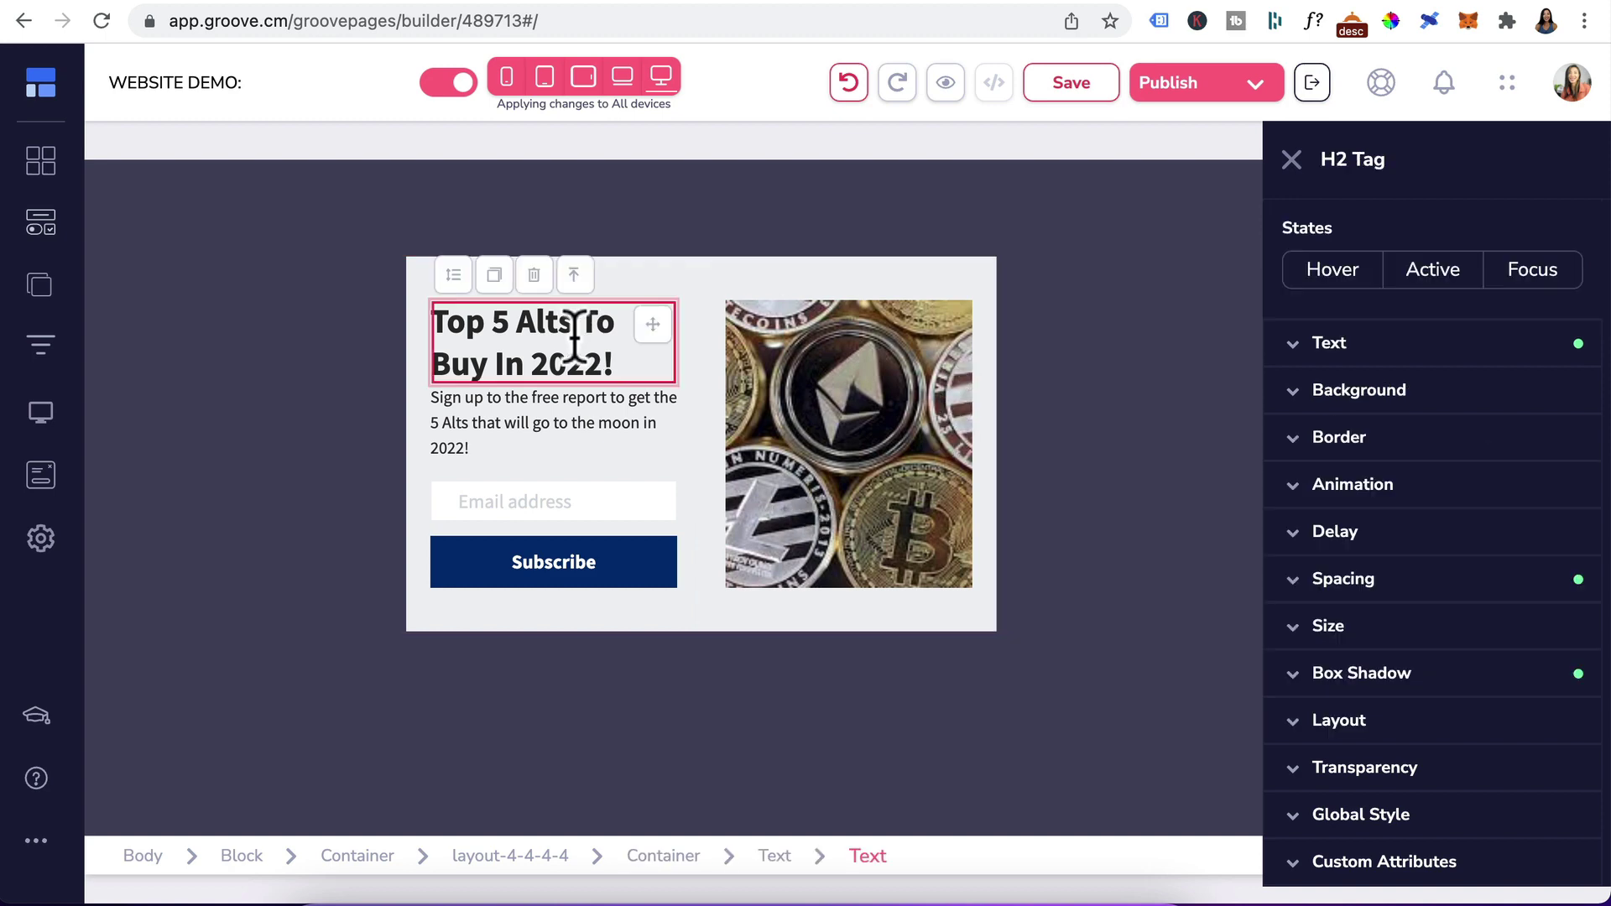
{"action": "left_click", "coordinate": [1360, 575]}
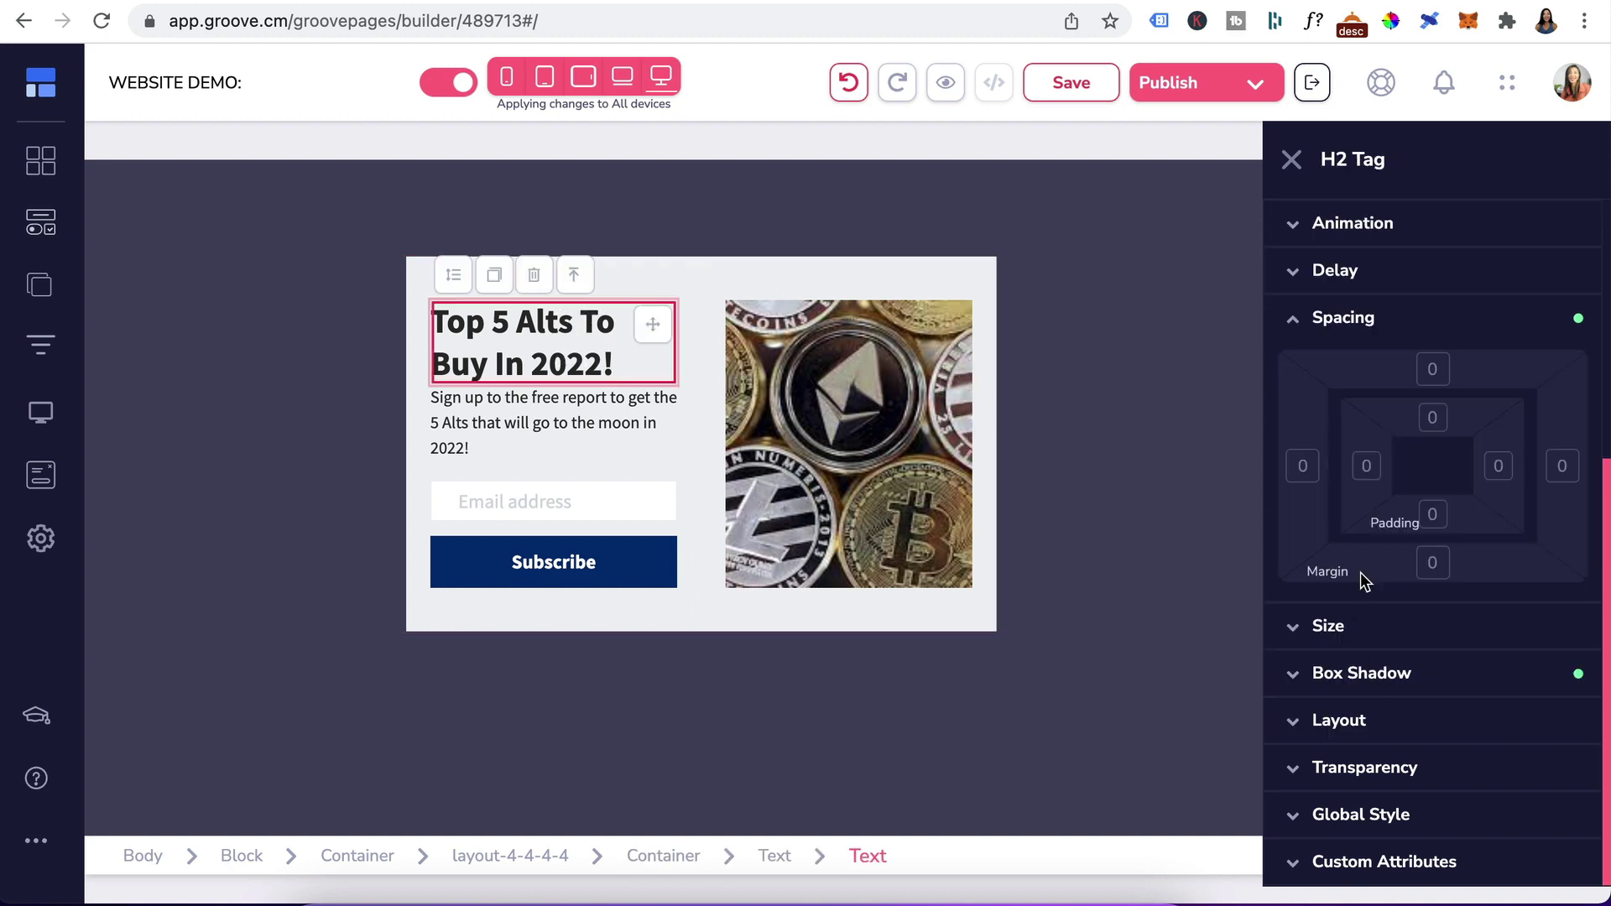
{"action": "left_click", "coordinate": [1437, 564]}
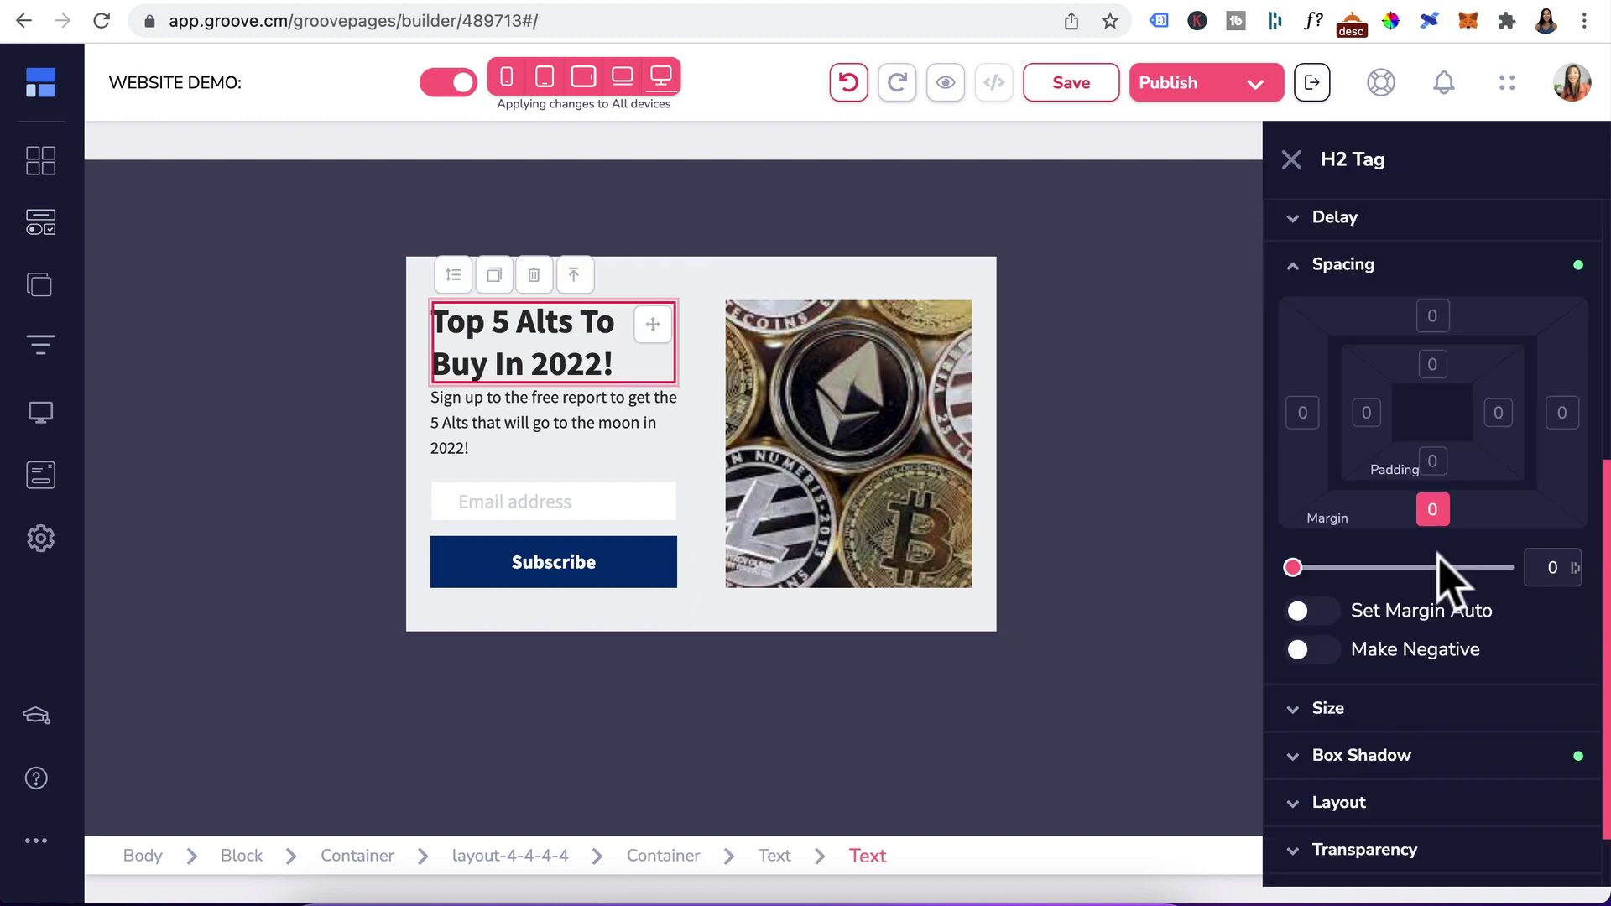
{"action": "left_click", "coordinate": [1548, 567]}
{"action": "type", "text": "10"}
{"action": "left_click", "coordinate": [618, 508]}
{"action": "left_click", "coordinate": [619, 509]}
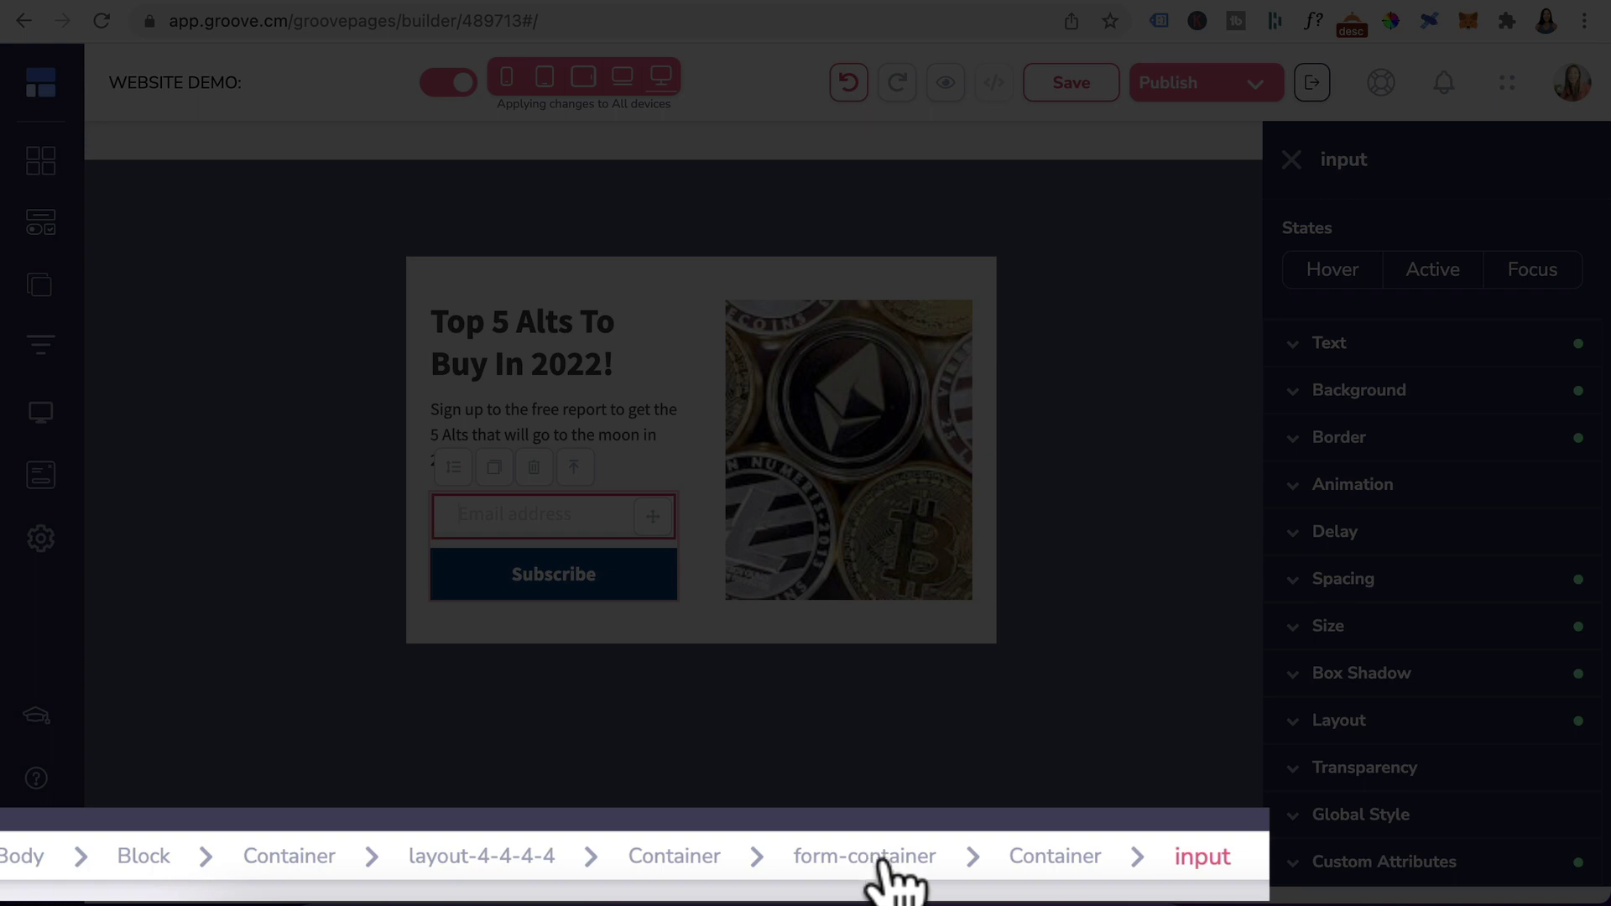
Delete the email sign-up form with its Subscribe button, then bring up the Elements library
{"action": "left_click", "coordinate": [839, 856]}
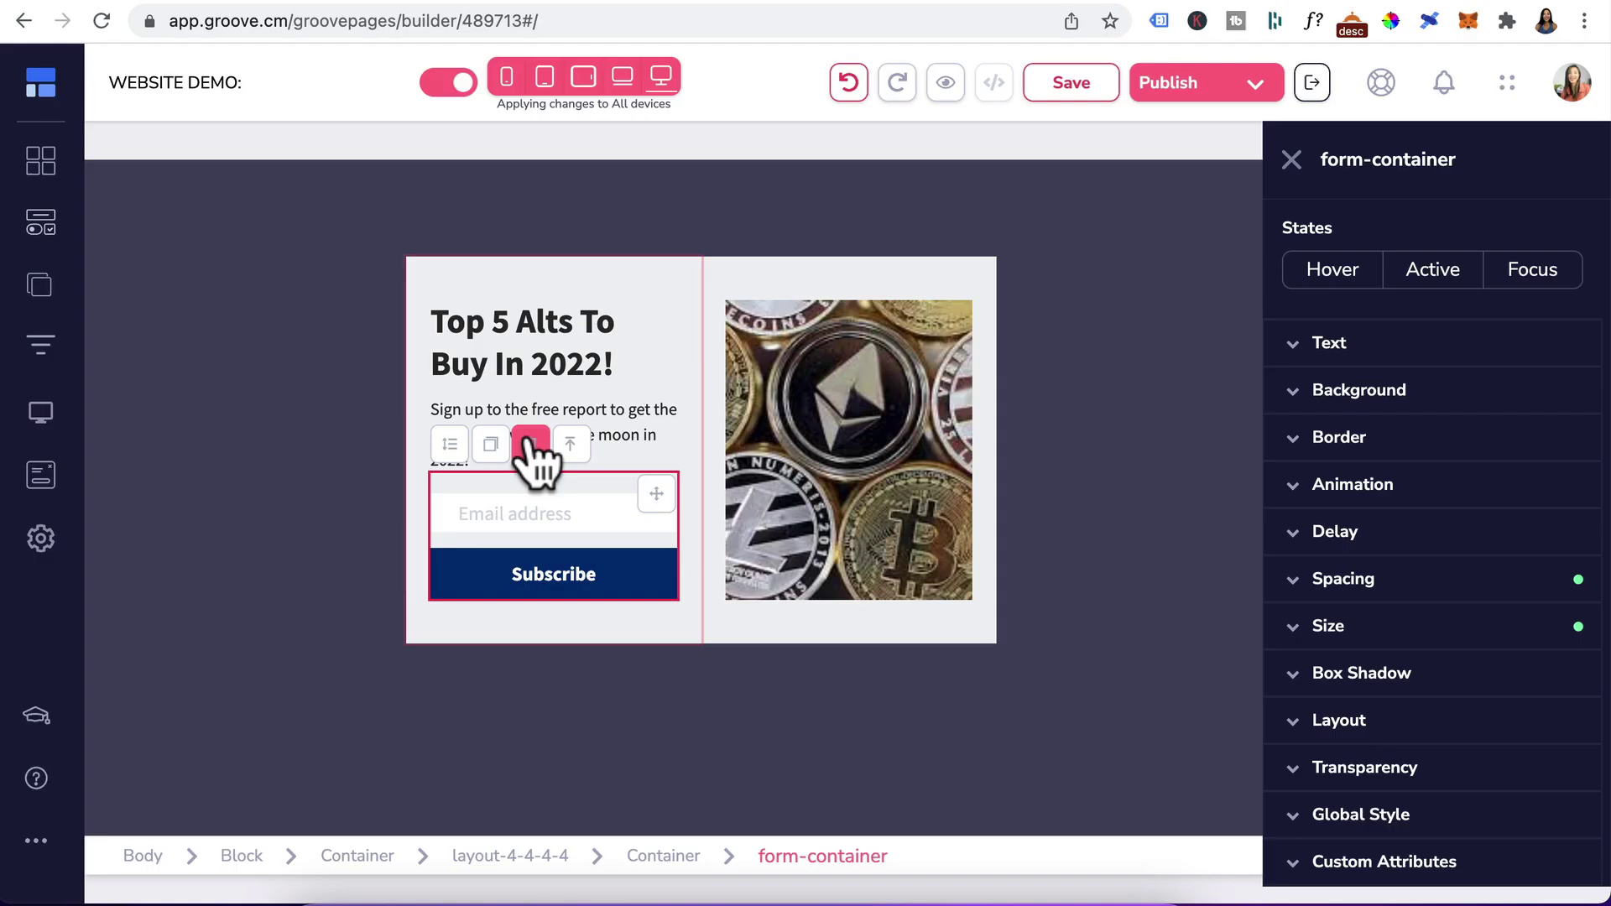
{"action": "left_click", "coordinate": [528, 442]}
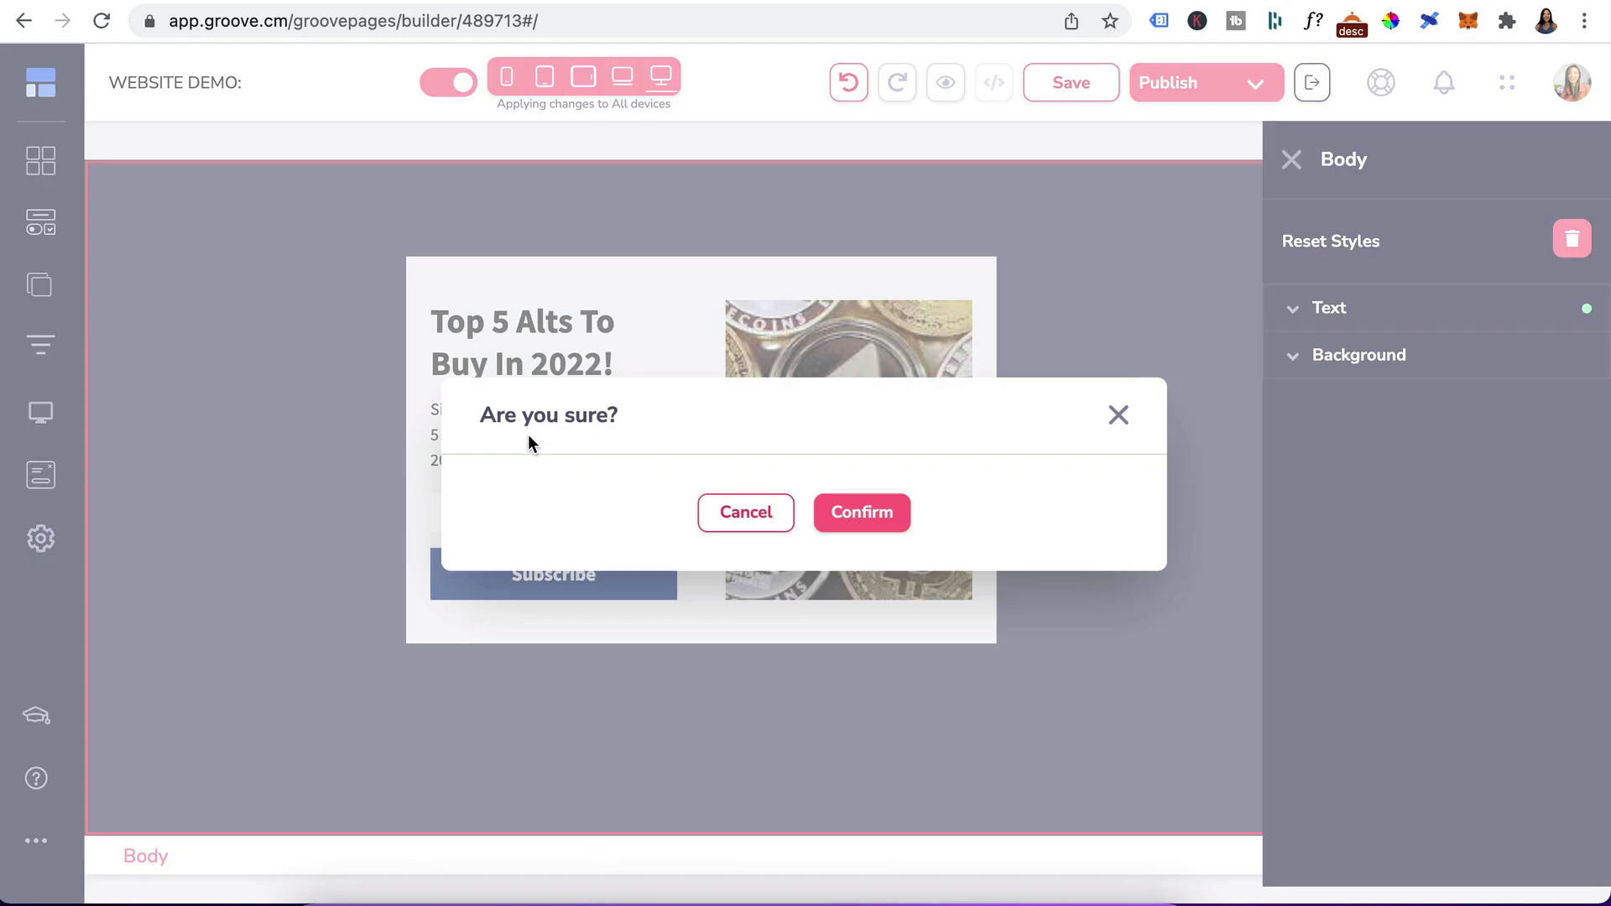
{"action": "left_click", "coordinate": [839, 512]}
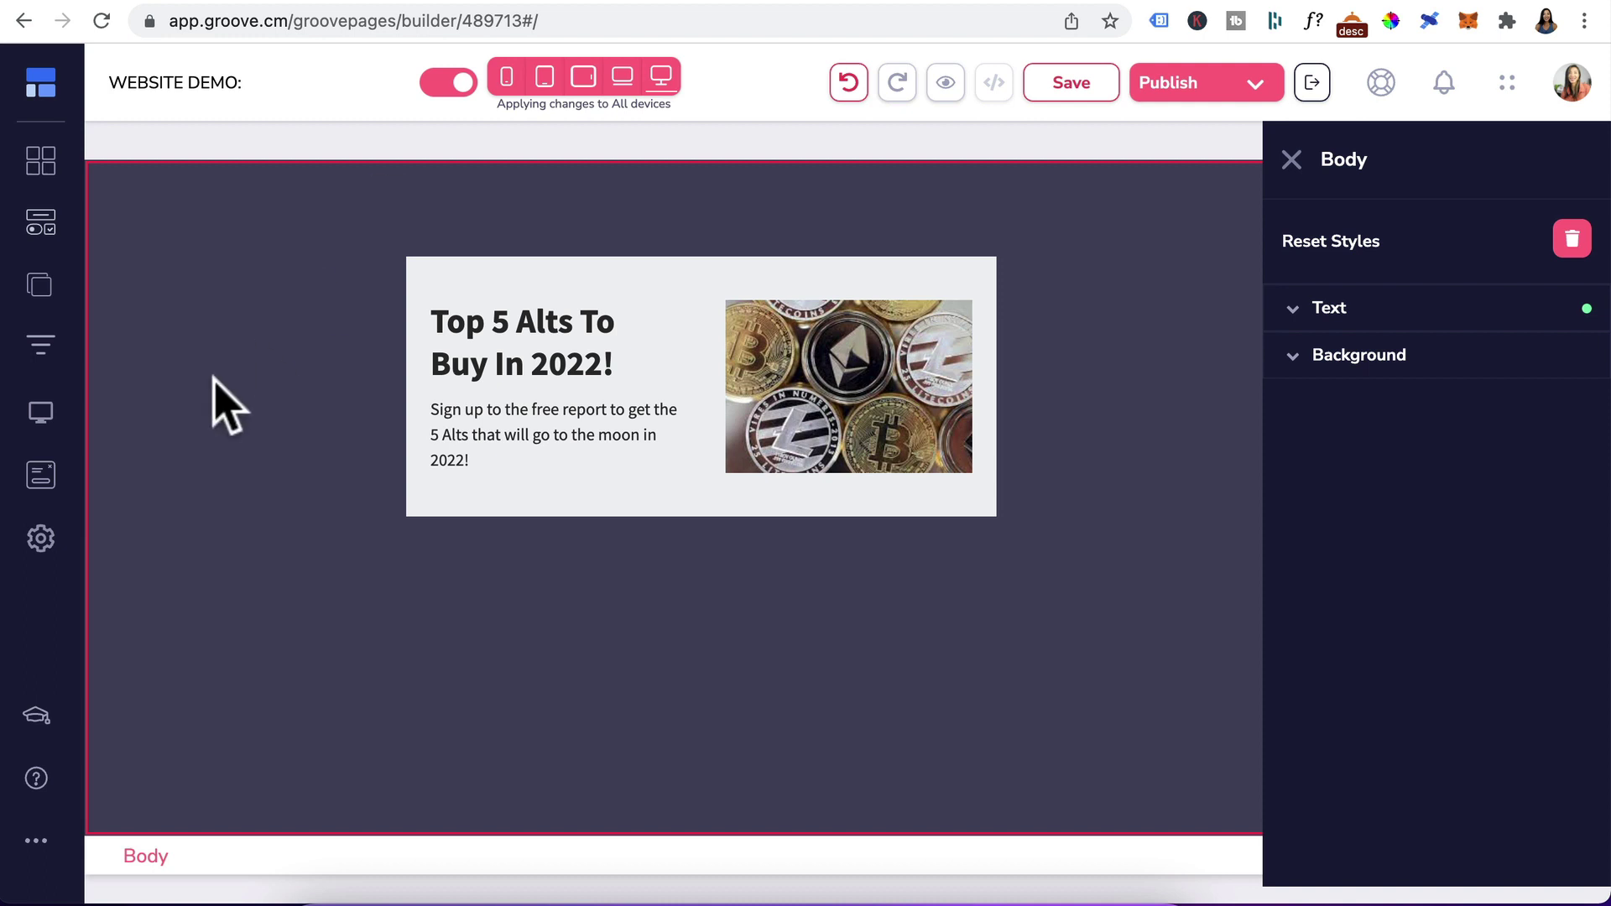
{"action": "left_click", "coordinate": [42, 223]}
Drag a Groovemail Form from Groove Apps under the blurb and select it
{"action": "scroll", "coordinate": [129, 453], "scroll_direction": "down", "scroll_amount": 15}
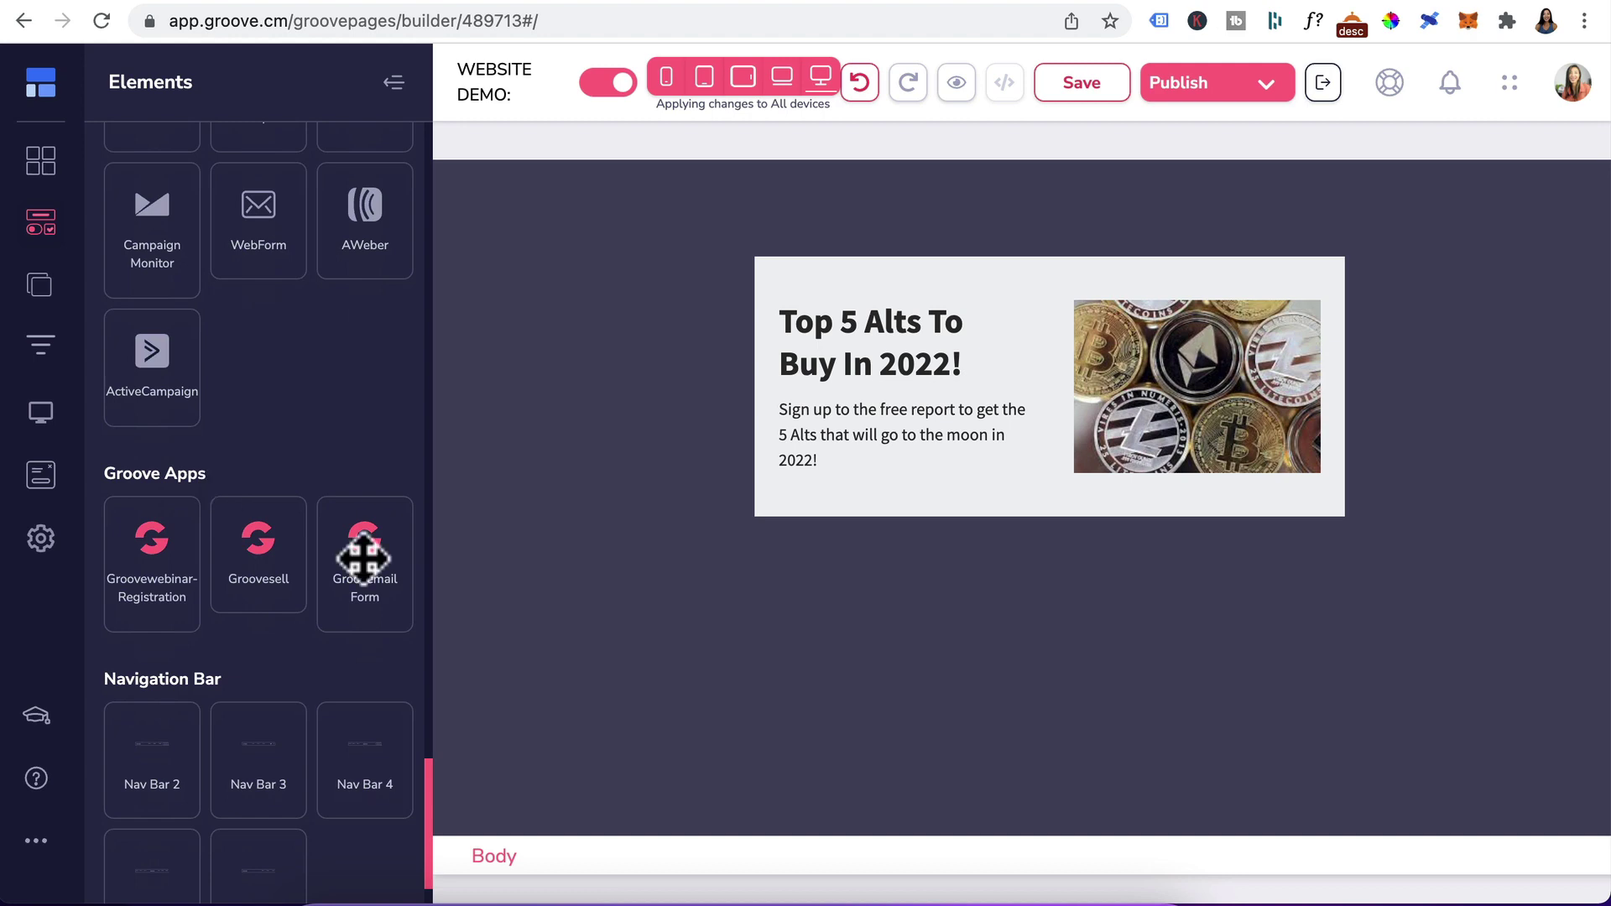
{"action": "left_click_drag", "start_coordinate": [363, 558], "coordinate": [864, 565]}
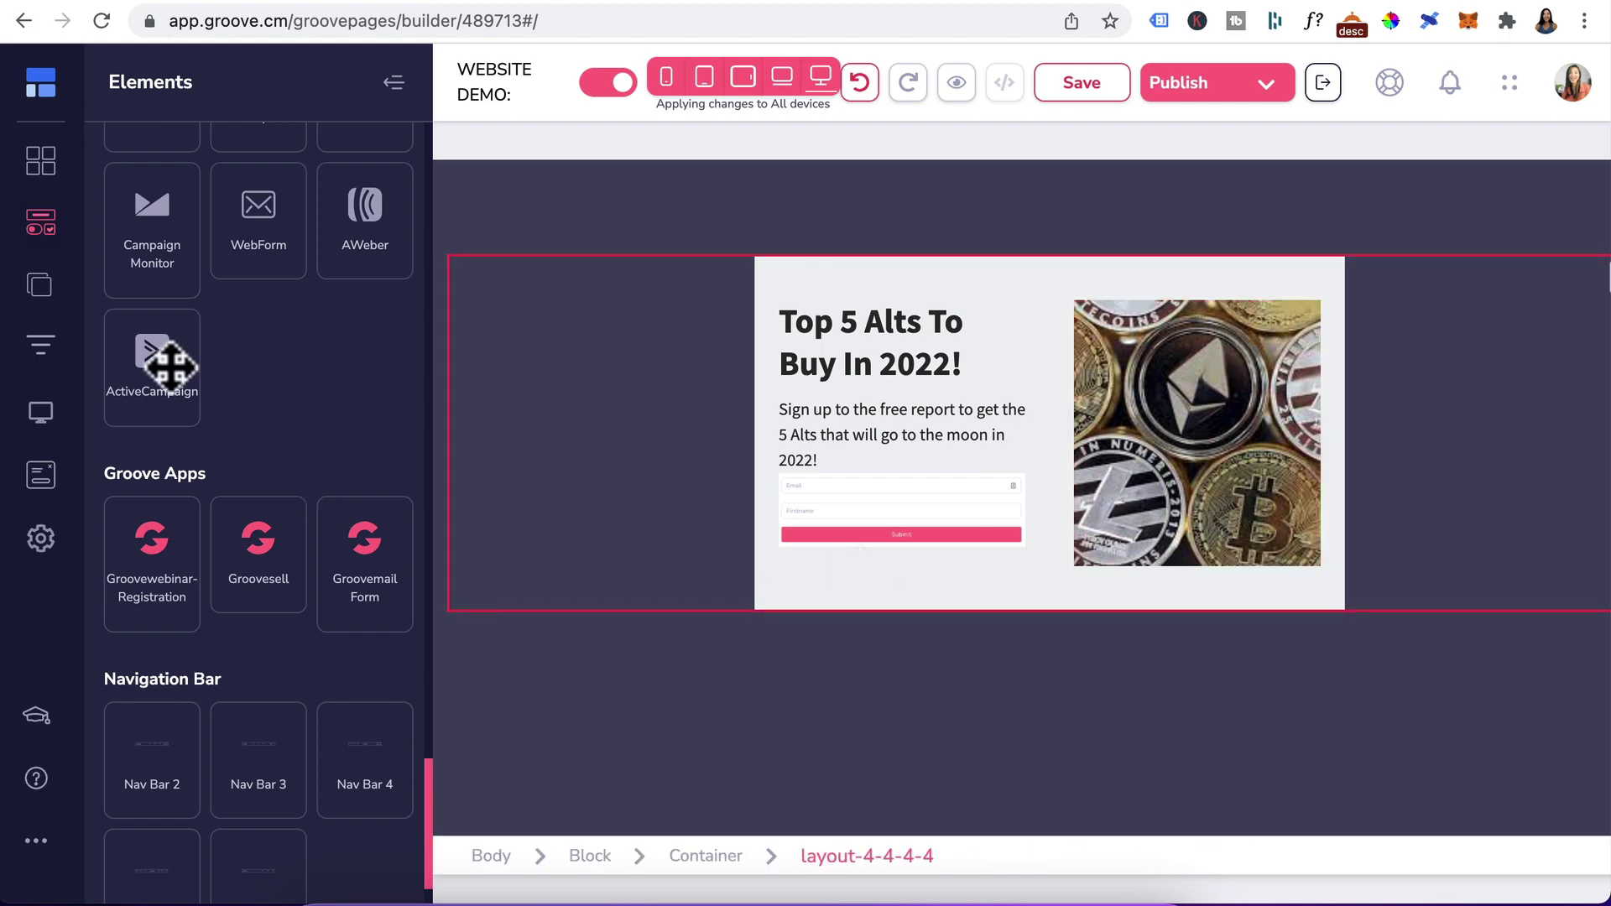
{"action": "left_click", "coordinate": [909, 544]}
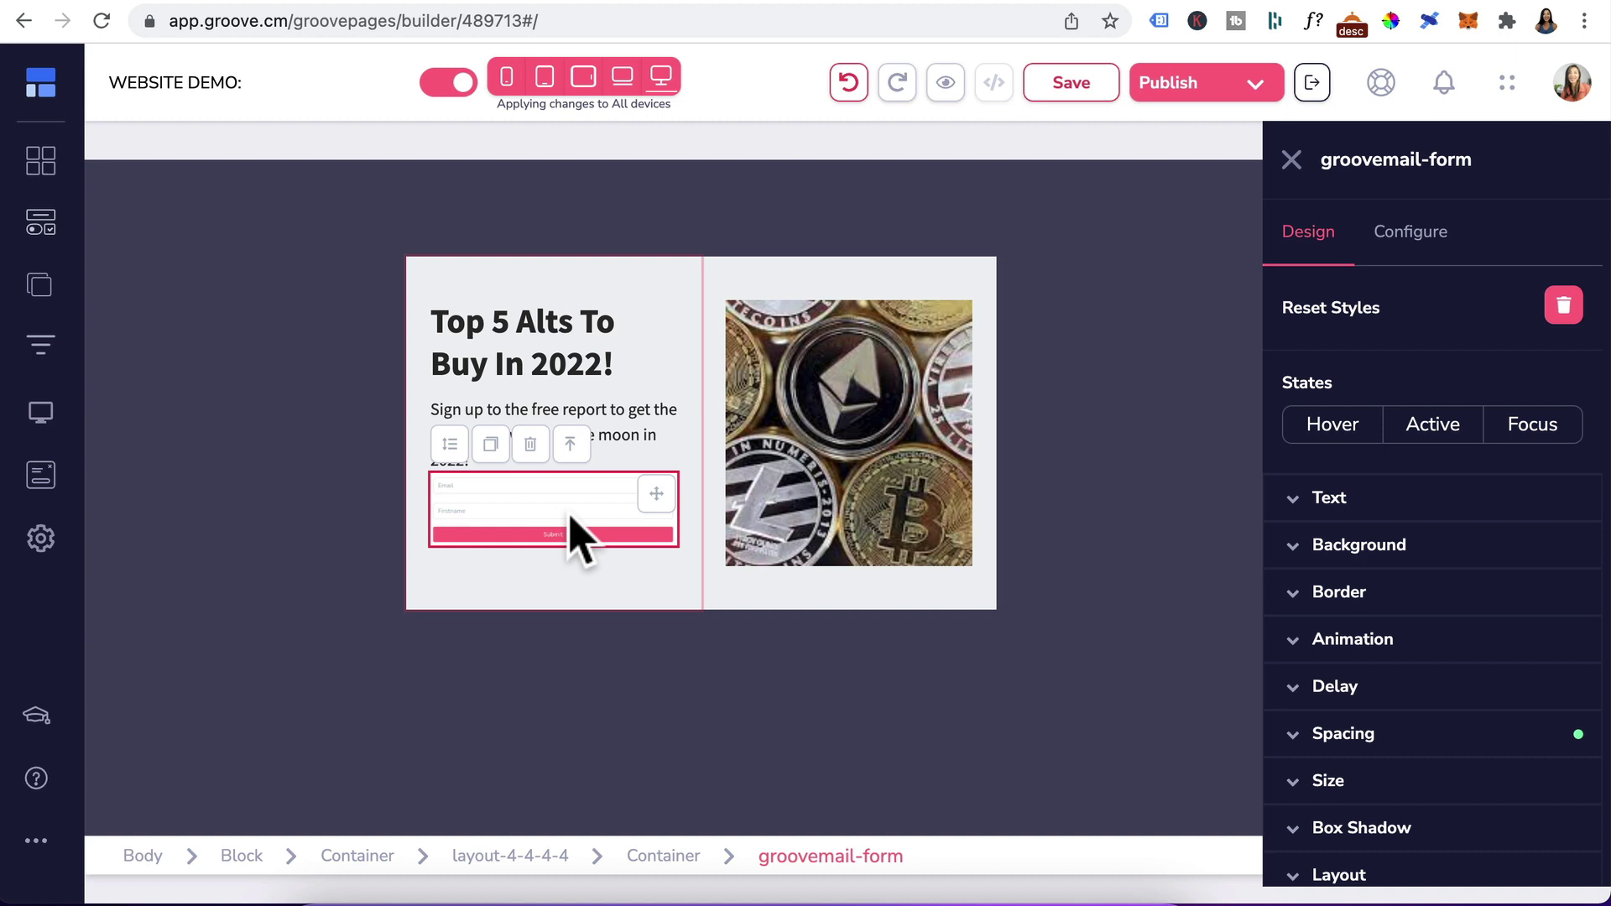
Set the intro paragraph's bottom margin to 20
{"action": "left_click", "coordinate": [640, 406]}
{"action": "scroll", "coordinate": [1426, 722], "scroll_direction": "down", "scroll_amount": 2}
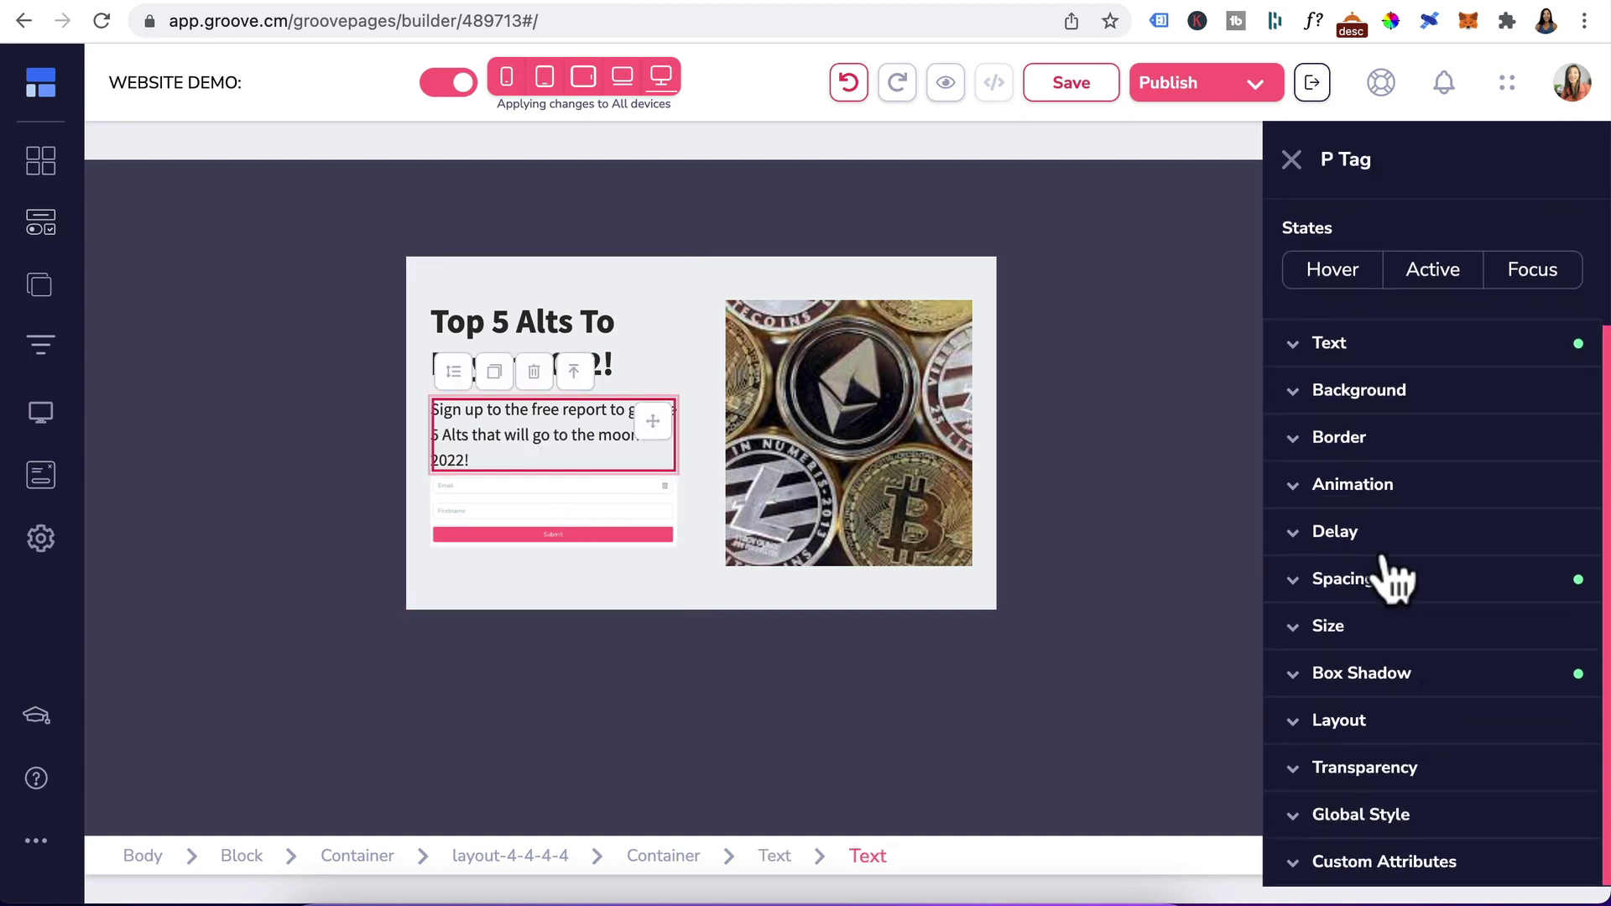
{"action": "left_click", "coordinate": [1391, 579]}
{"action": "scroll", "coordinate": [1481, 818], "scroll_direction": "down", "scroll_amount": 2}
{"action": "scroll", "coordinate": [1485, 810], "scroll_direction": "down", "scroll_amount": 1}
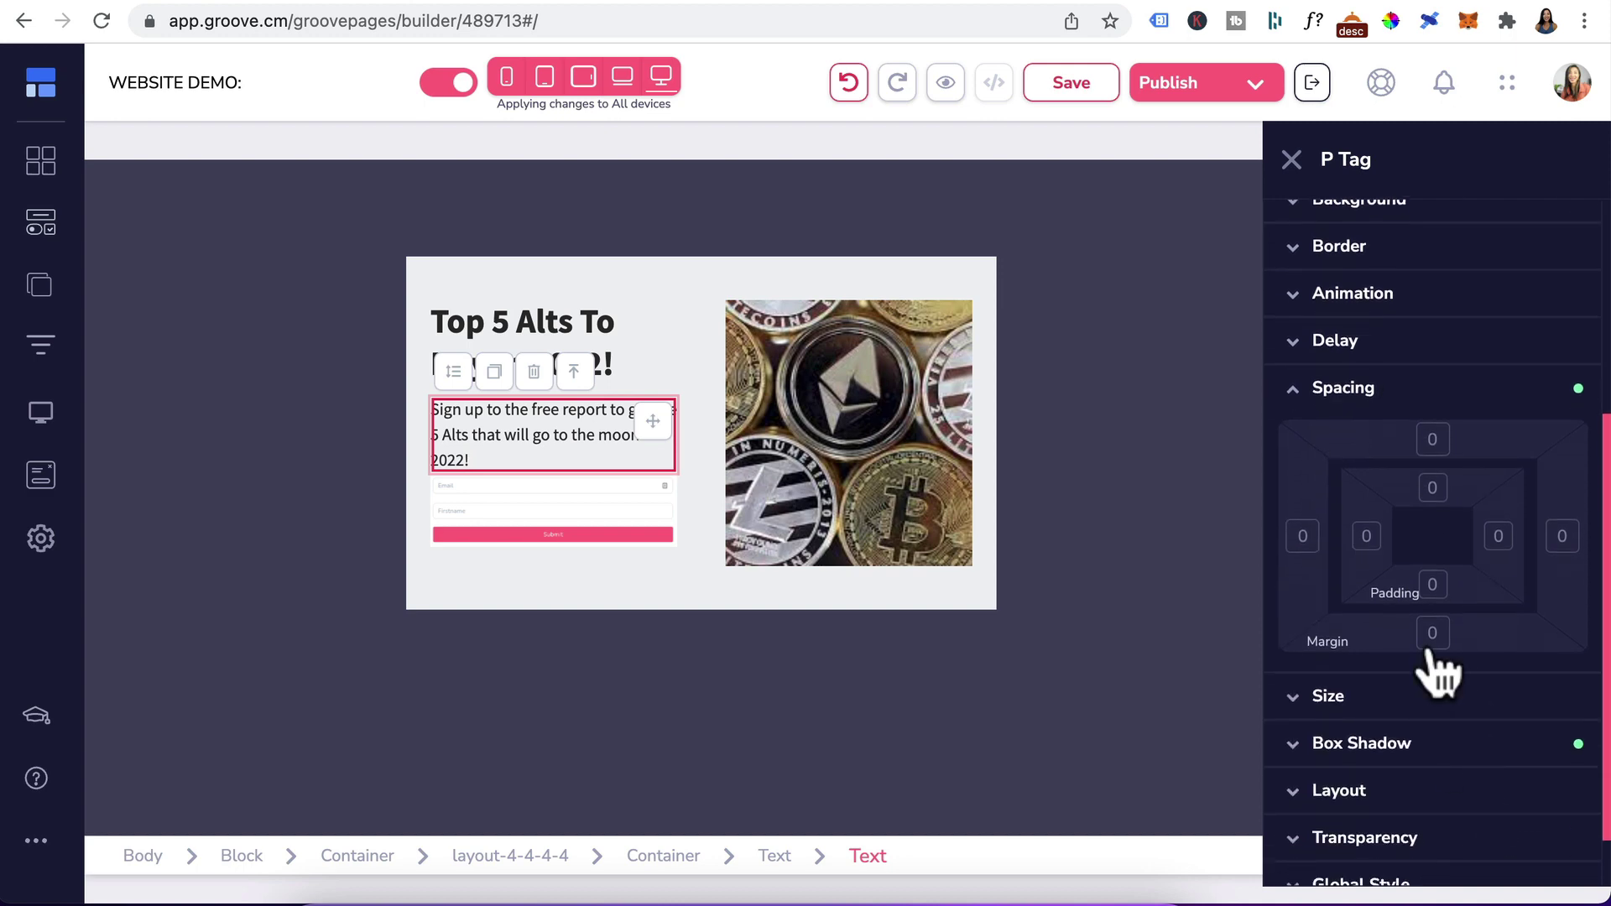
{"action": "left_click", "coordinate": [1432, 634]}
{"action": "left_click", "coordinate": [1551, 690]}
{"action": "type", "text": "20"}
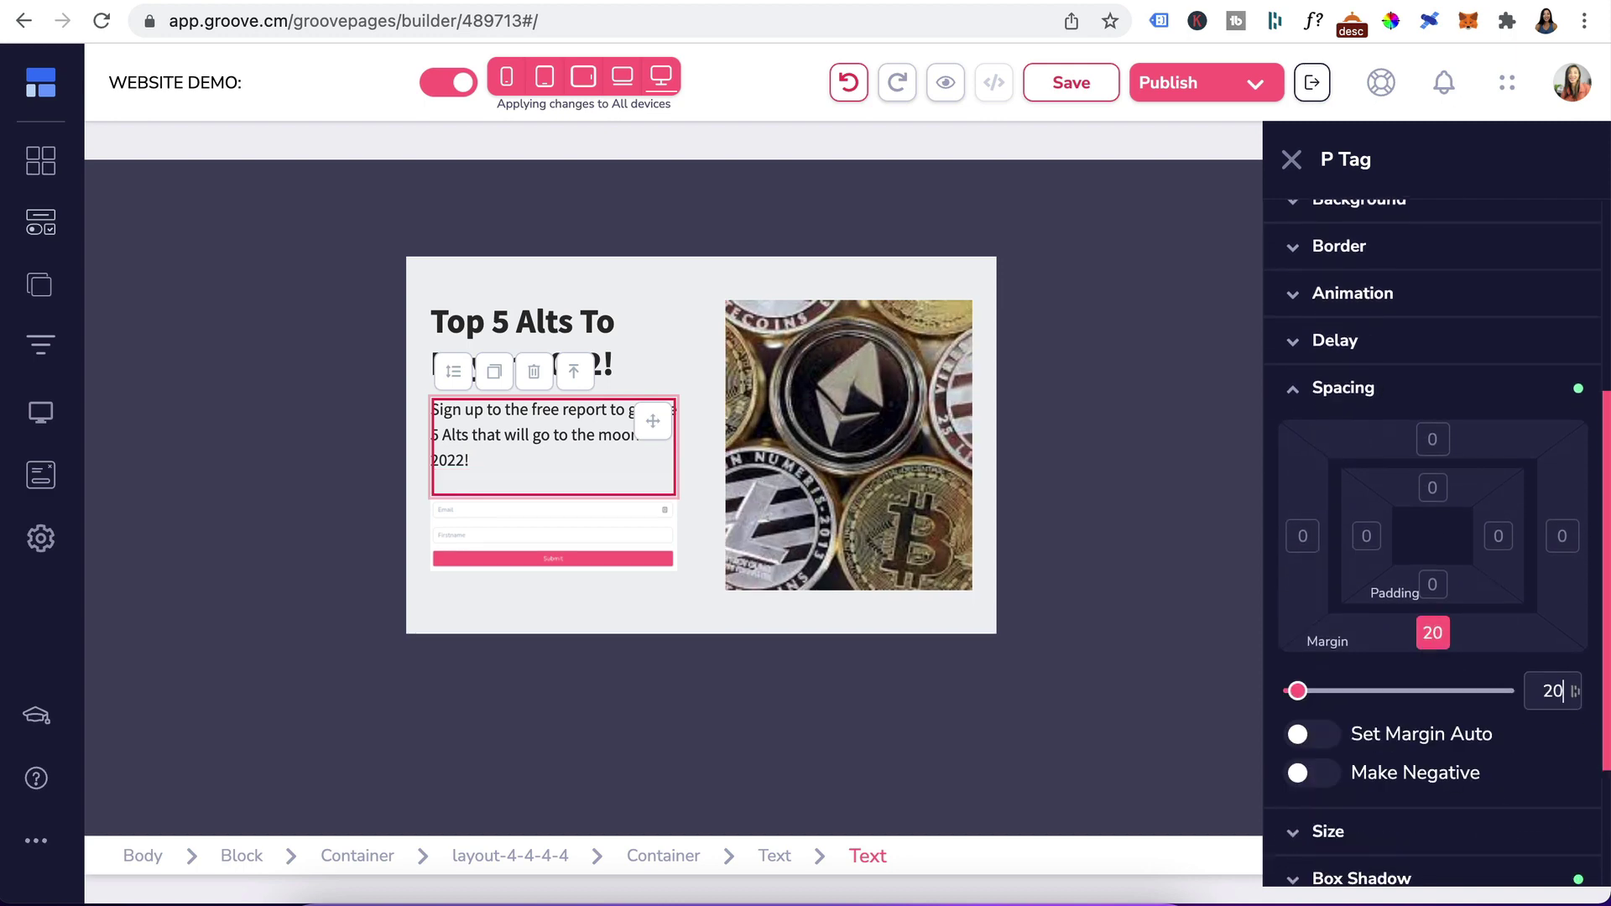
Connect the form to the existing GrooveMail form, redirecting to the THANKYOU REPORT page
{"action": "left_click", "coordinate": [573, 537]}
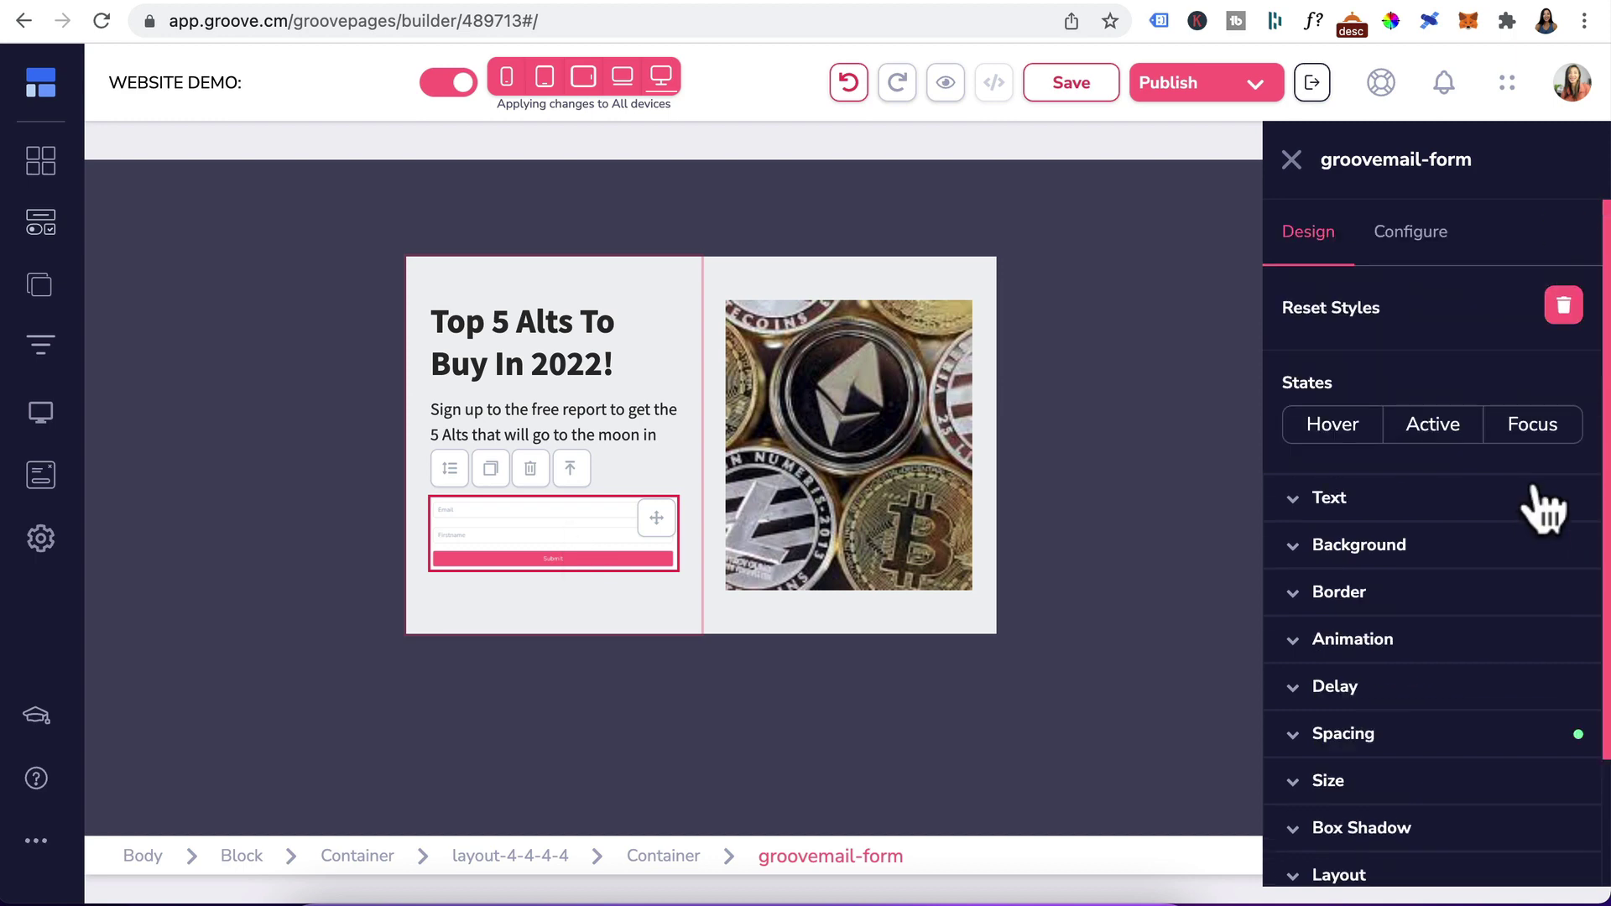
{"action": "left_click", "coordinate": [1413, 239]}
{"action": "left_click", "coordinate": [1395, 351]}
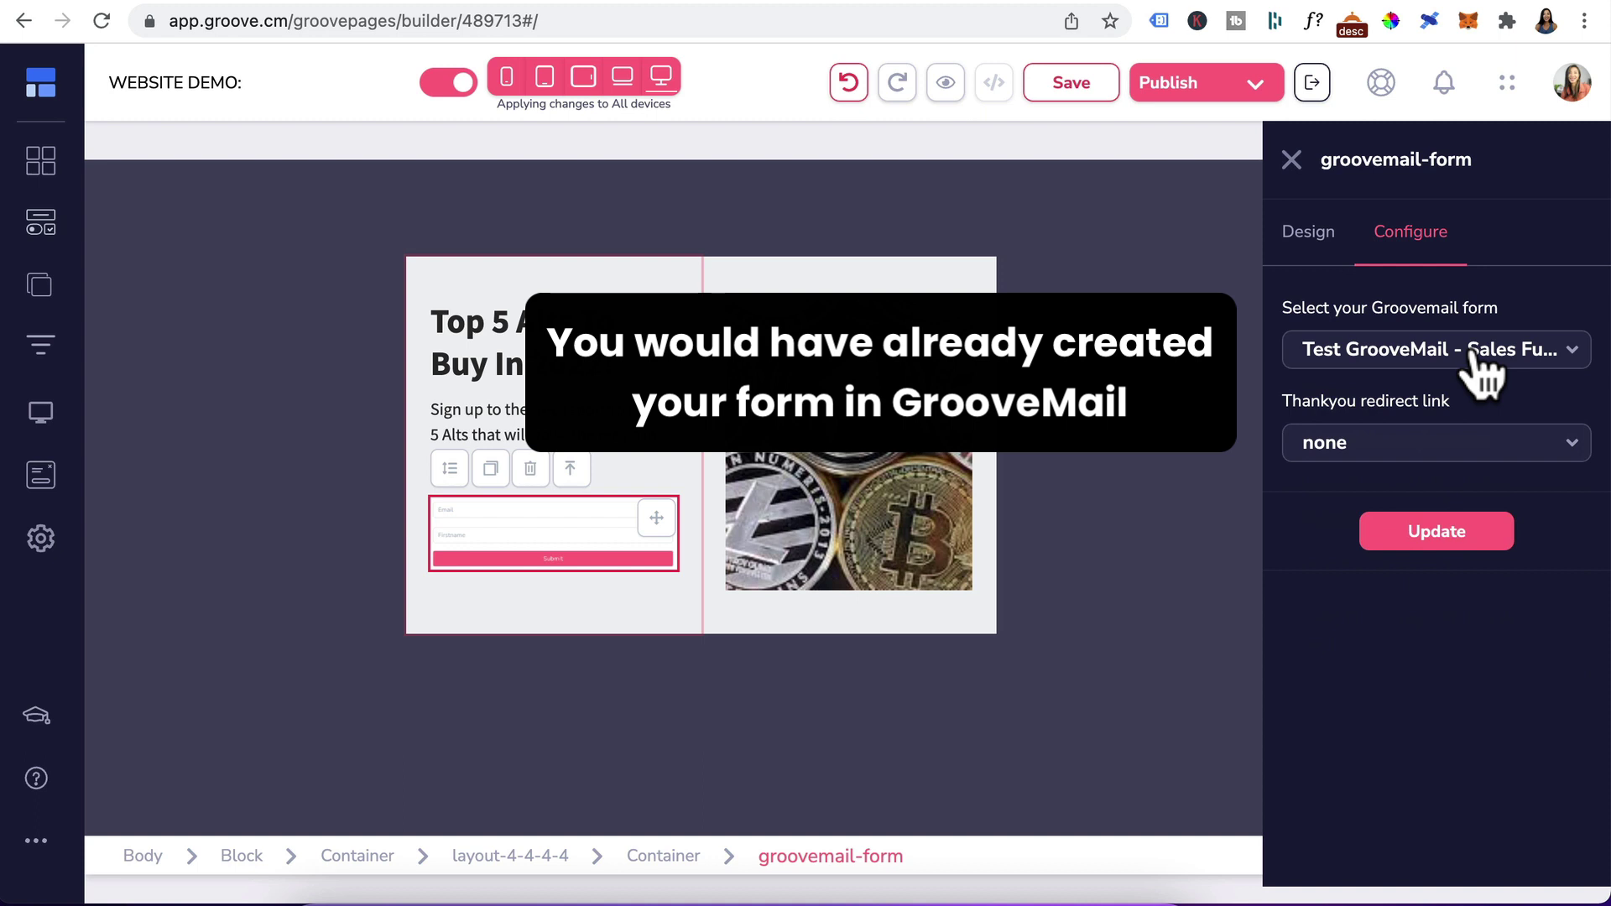
{"action": "left_click", "coordinate": [1426, 437]}
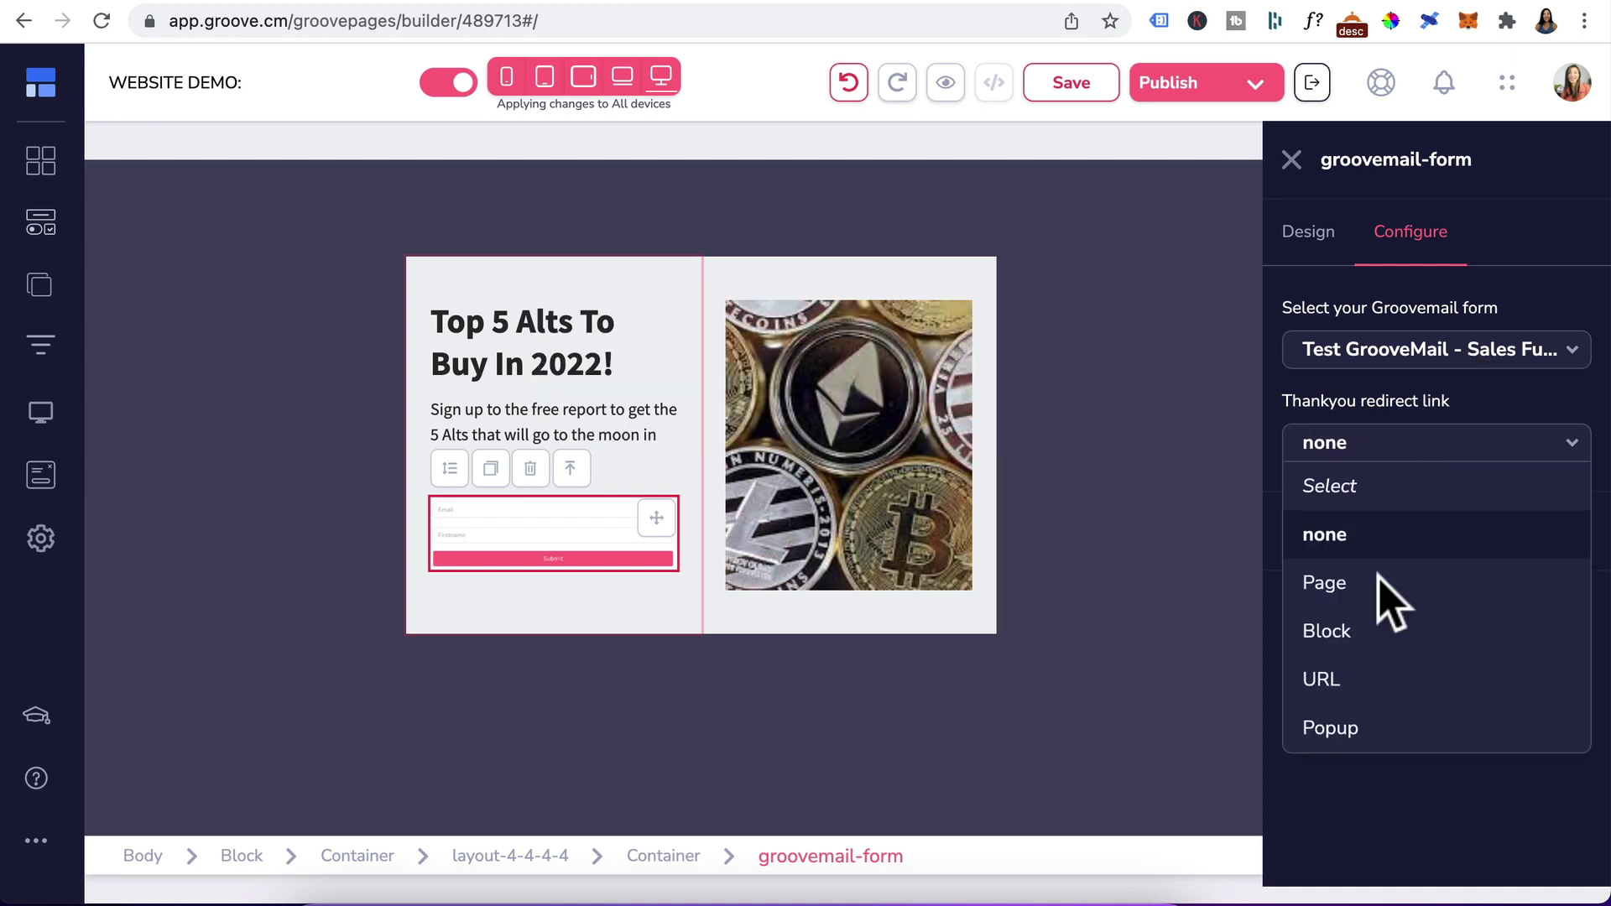
{"action": "left_click", "coordinate": [1353, 591]}
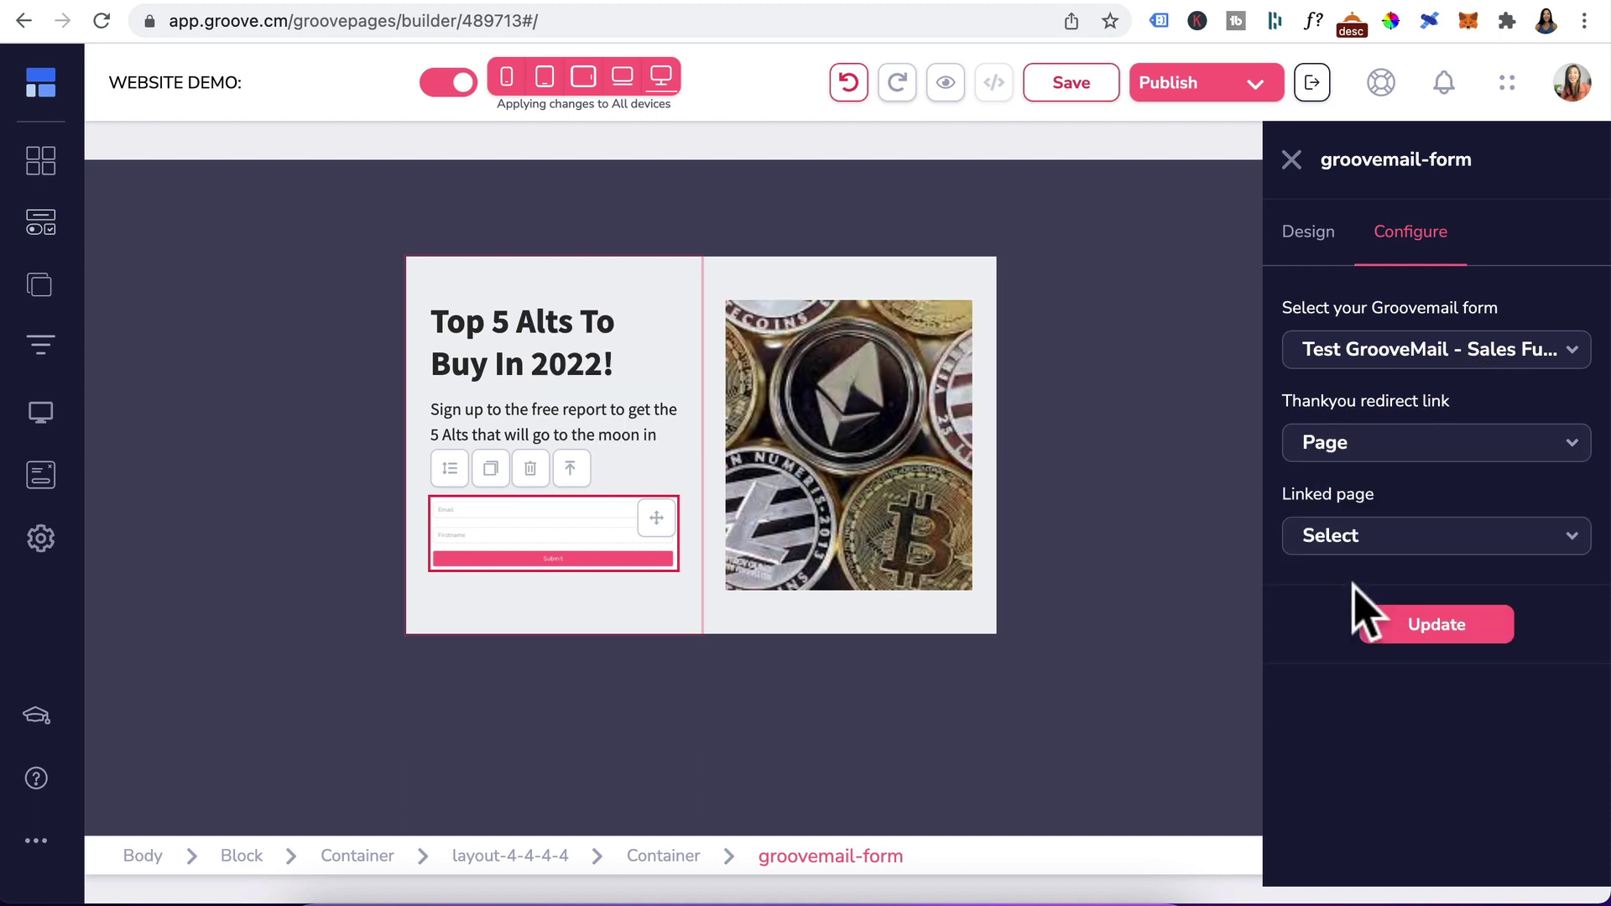
{"action": "left_click", "coordinate": [1395, 541]}
{"action": "scroll", "coordinate": [1386, 729], "scroll_direction": "down", "scroll_amount": 3}
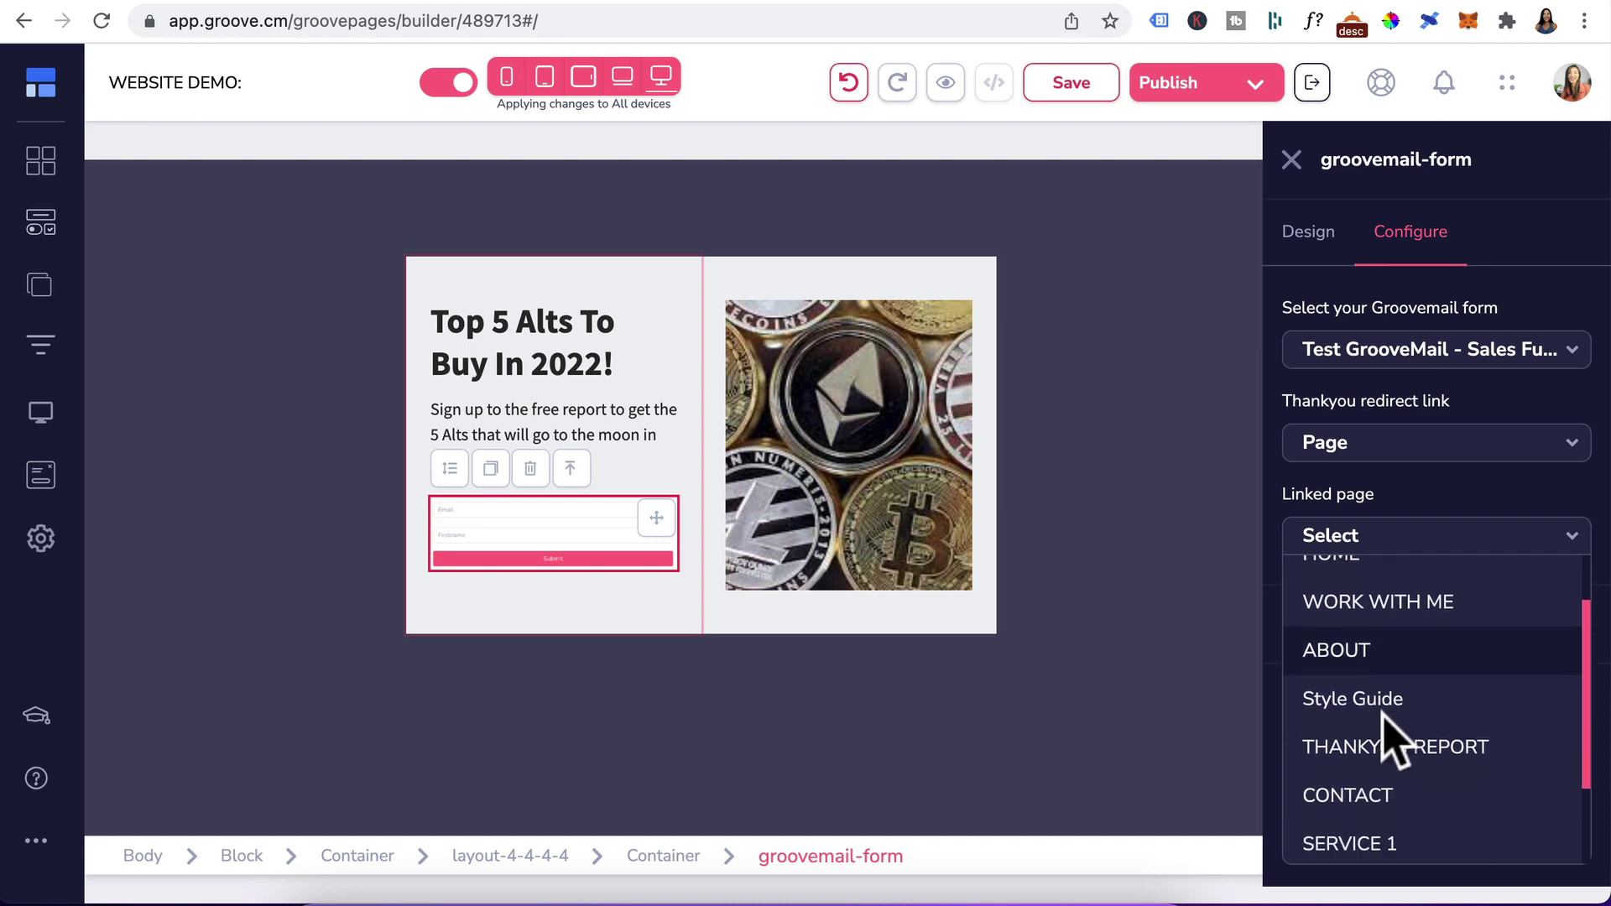
{"action": "left_click", "coordinate": [1389, 633]}
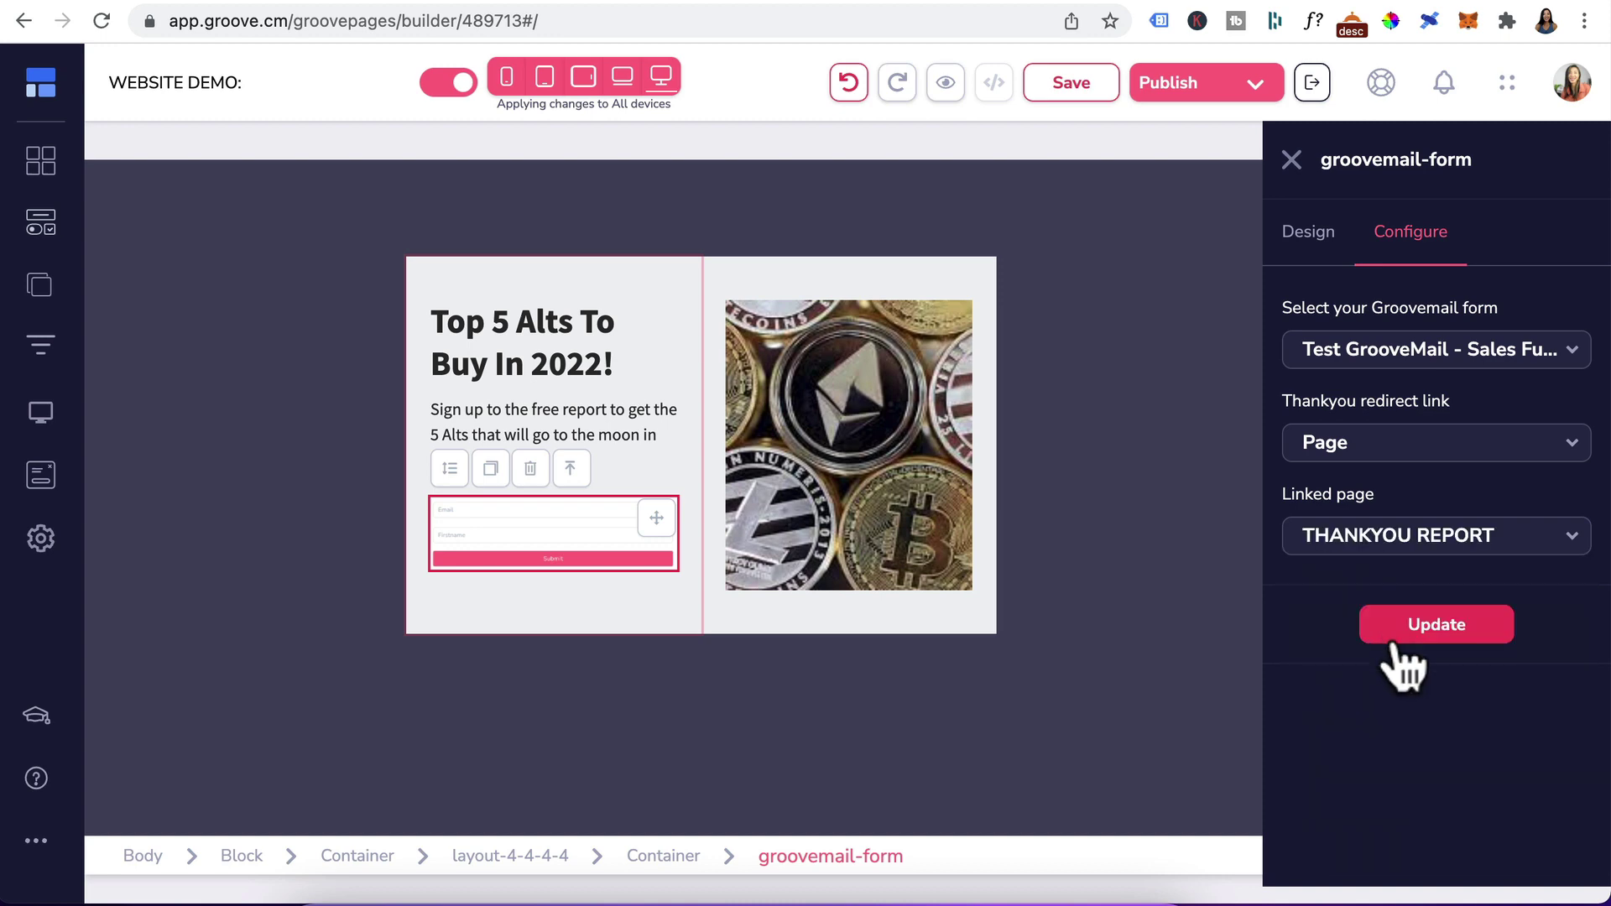
{"action": "left_click", "coordinate": [1438, 631]}
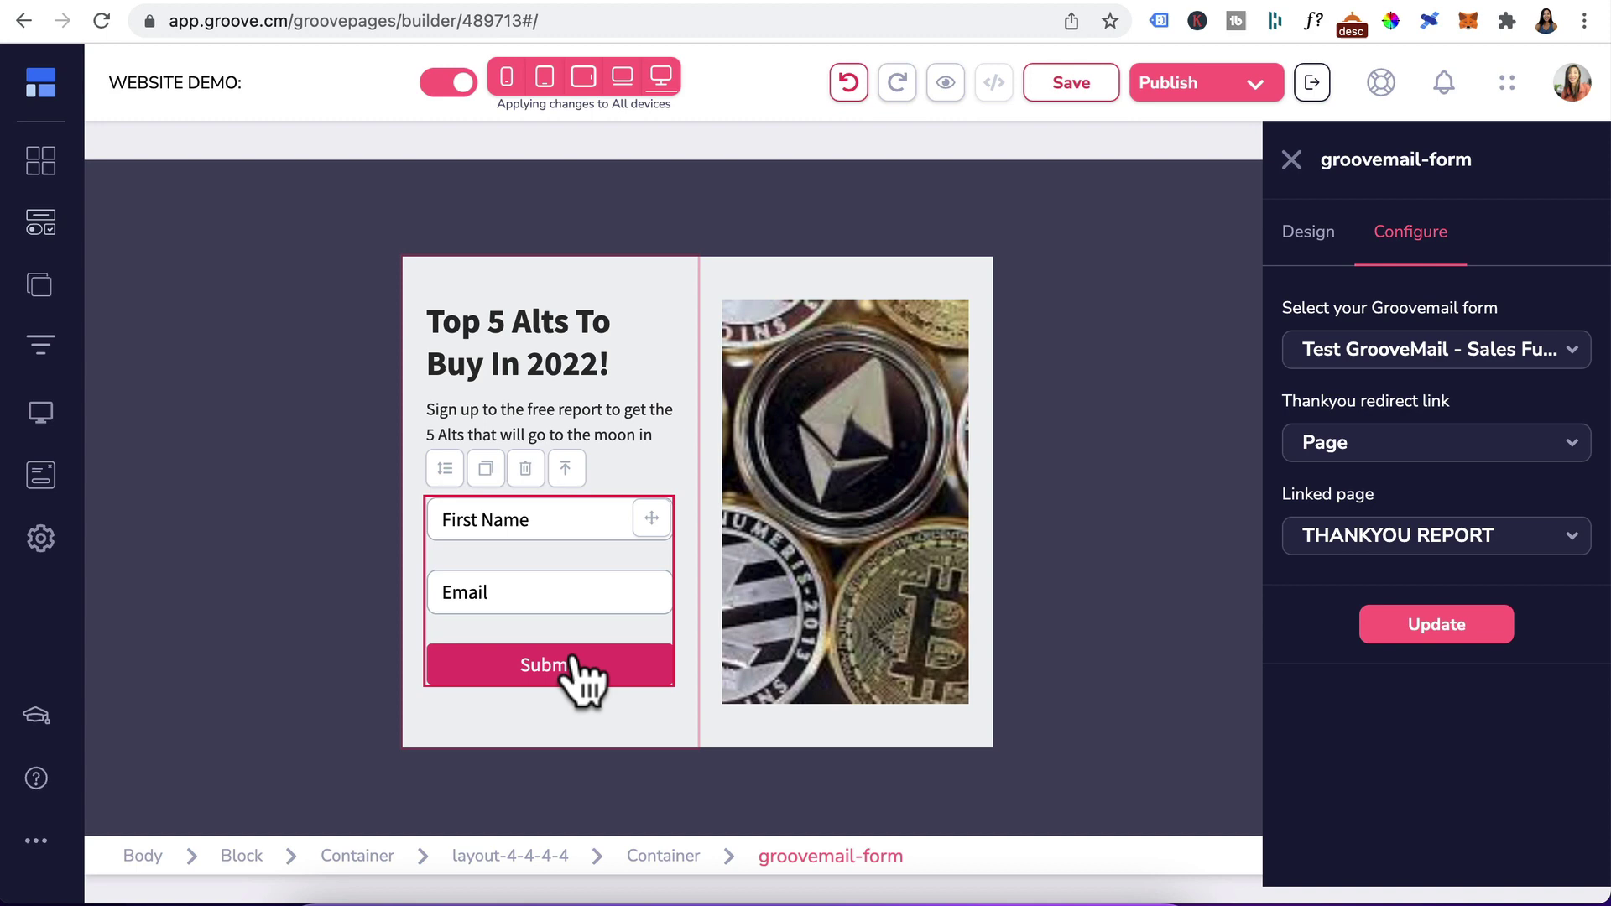
Relabel the form's Submit button as DOWNLOAD NOW
{"action": "left_click", "coordinate": [574, 660]}
{"action": "left_click", "coordinate": [1313, 354]}
{"action": "type", "text": "DOWNLOAD NOW"}
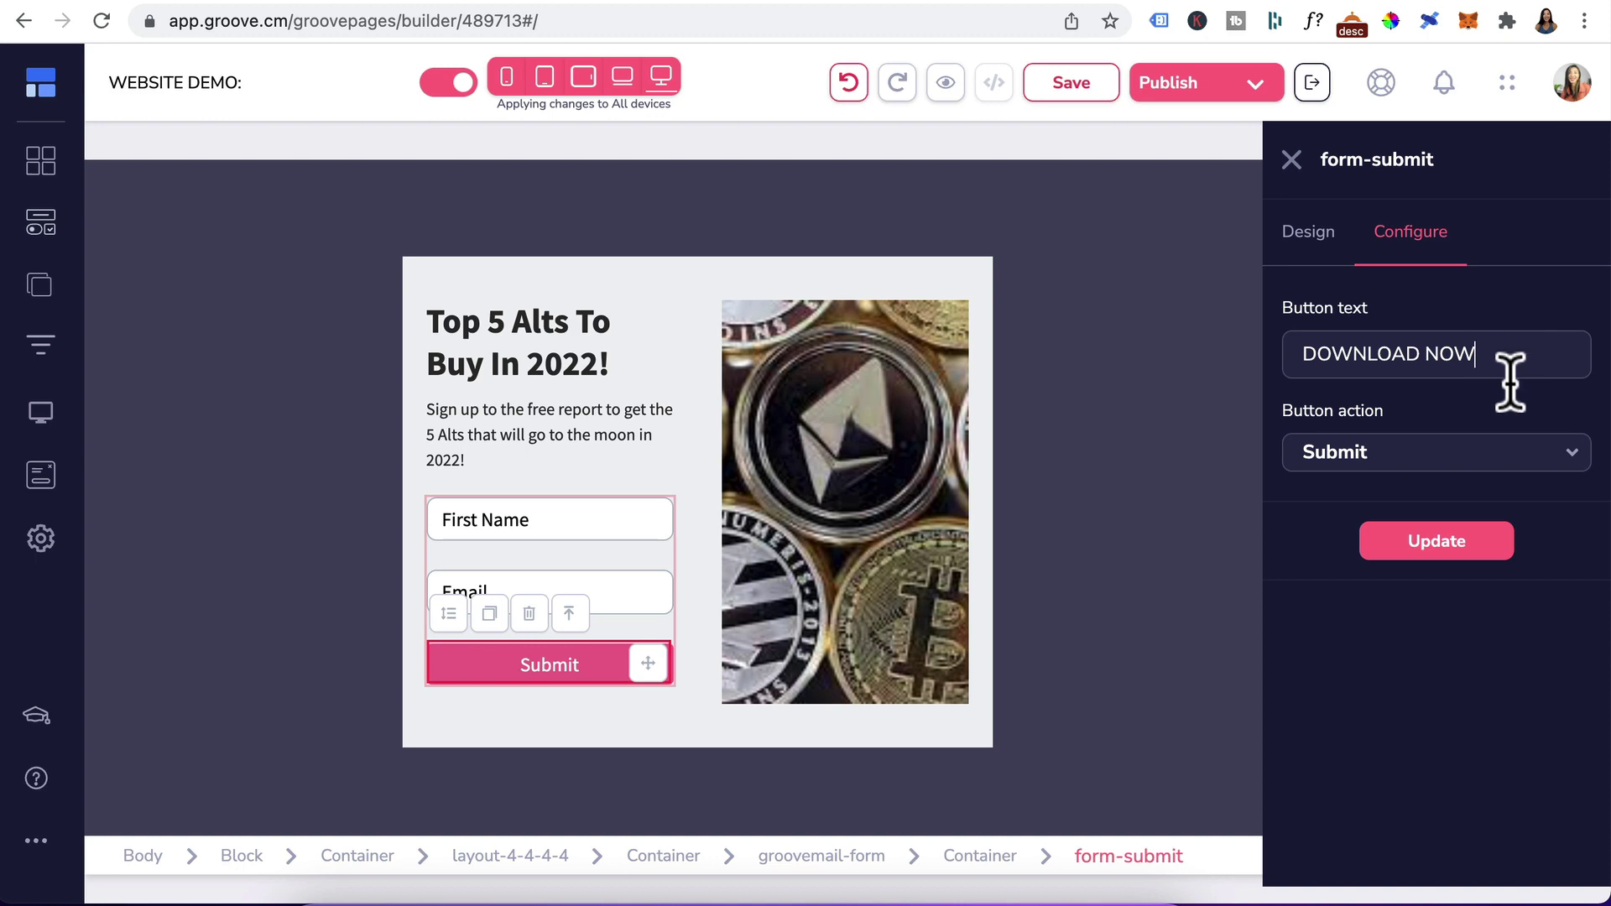
{"action": "left_click", "coordinate": [1422, 547]}
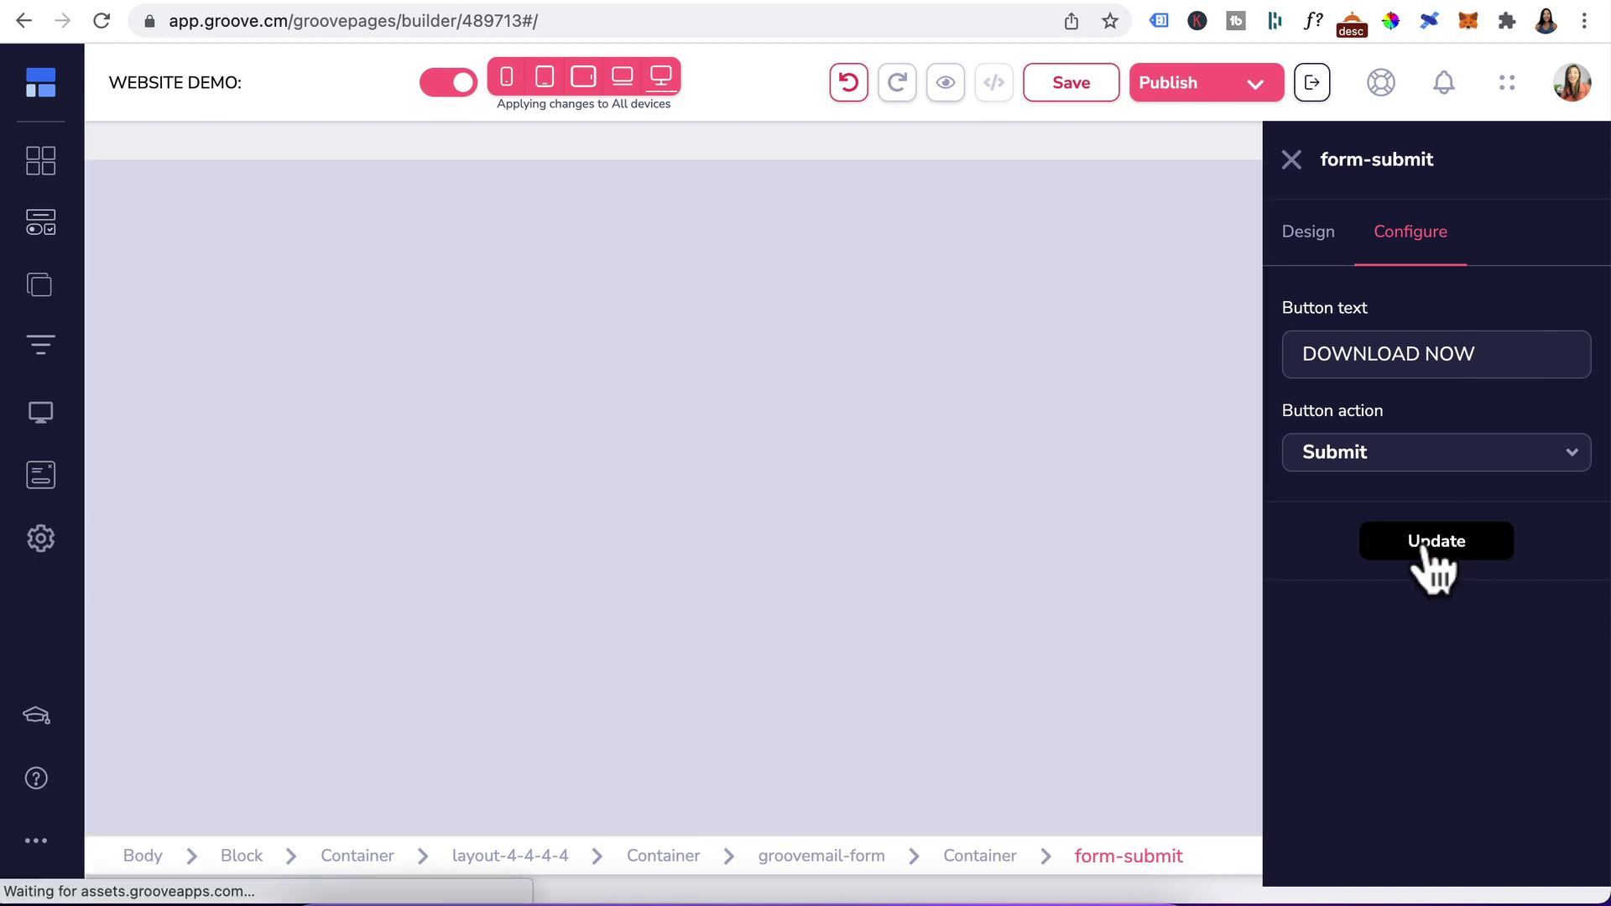
{"action": "left_click", "coordinate": [1309, 243]}
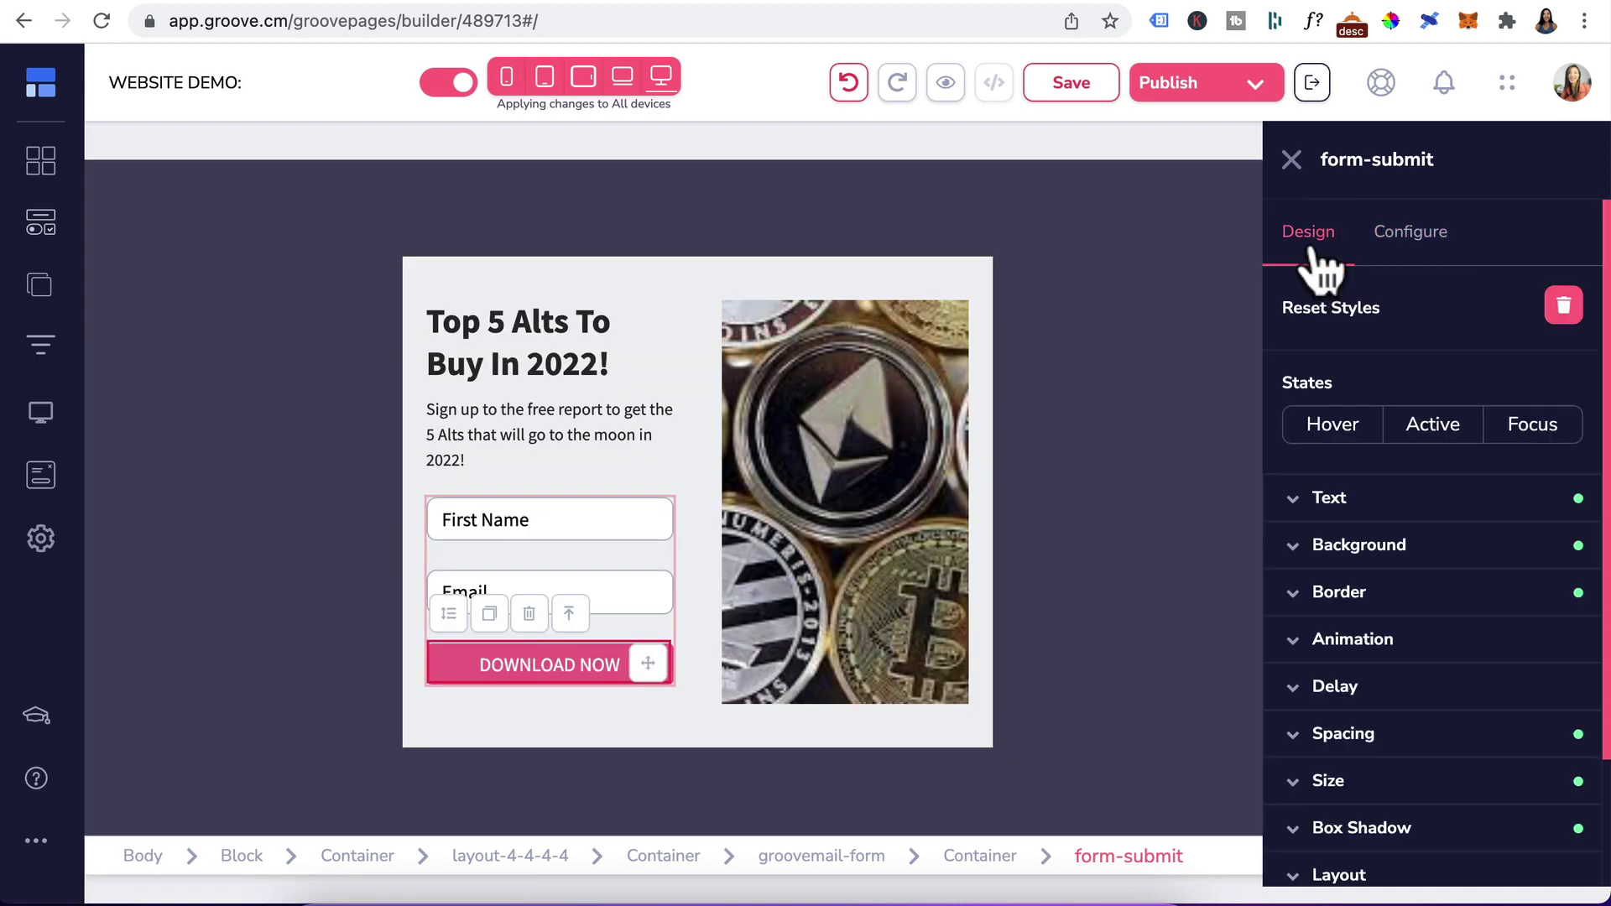
Make the button background green #10893E
{"action": "left_click", "coordinate": [1358, 547]}
{"action": "left_click", "coordinate": [1498, 597]}
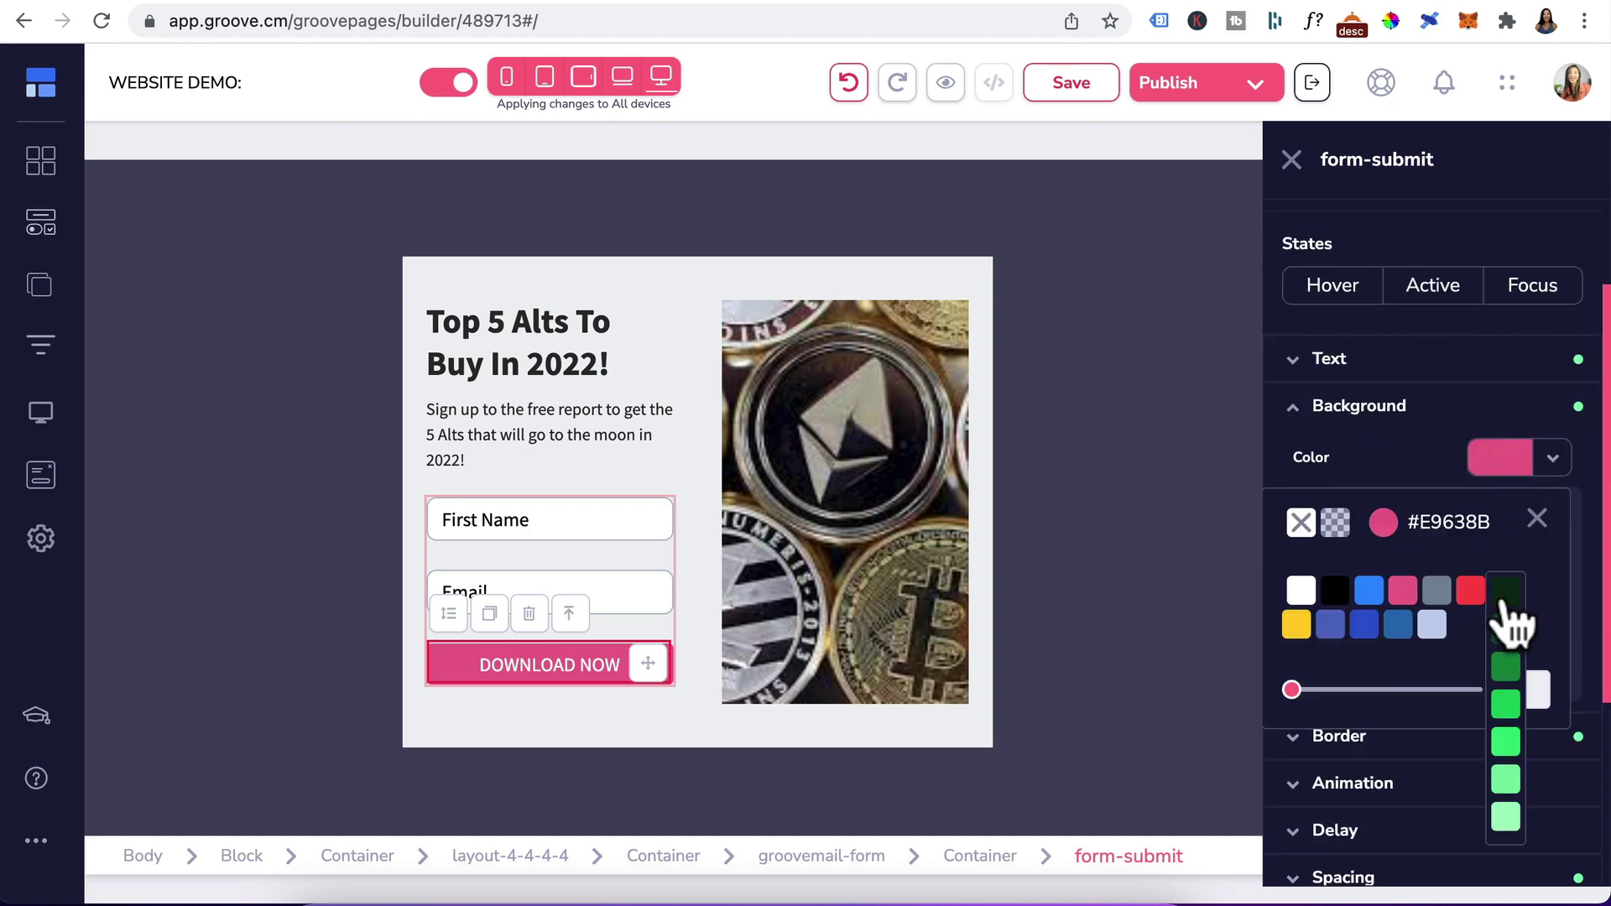
{"action": "left_click", "coordinate": [1504, 589]}
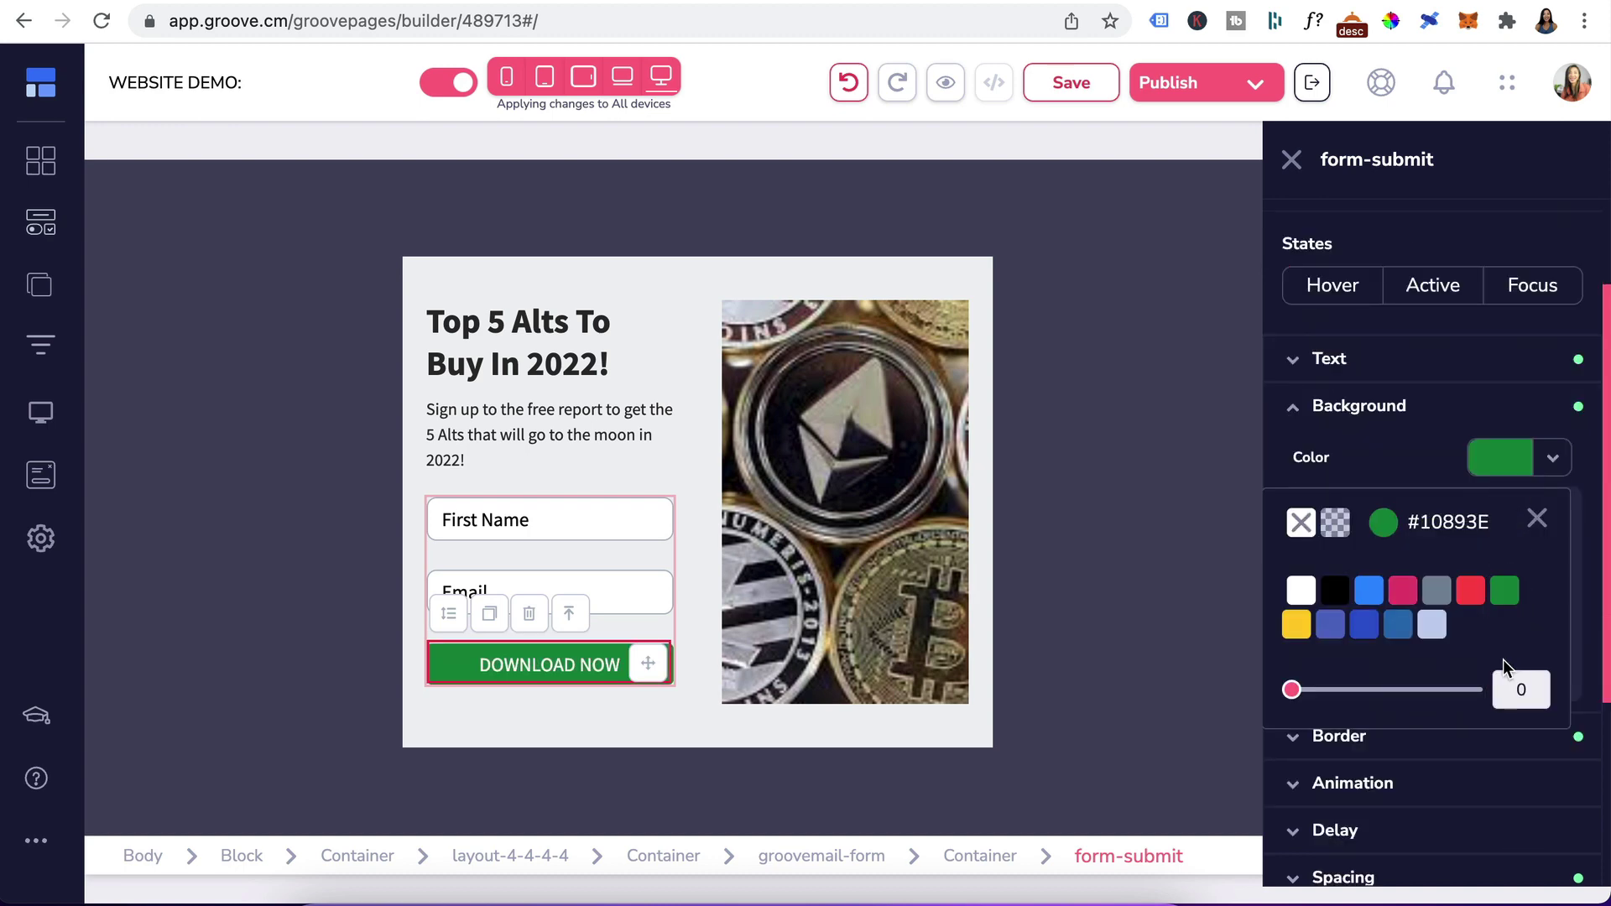
Style the button text at size 19, Semibold weight, Wide letter spacing
{"action": "left_click", "coordinate": [1334, 361]}
{"action": "left_click_drag", "start_coordinate": [1292, 642], "coordinate": [1331, 644]}
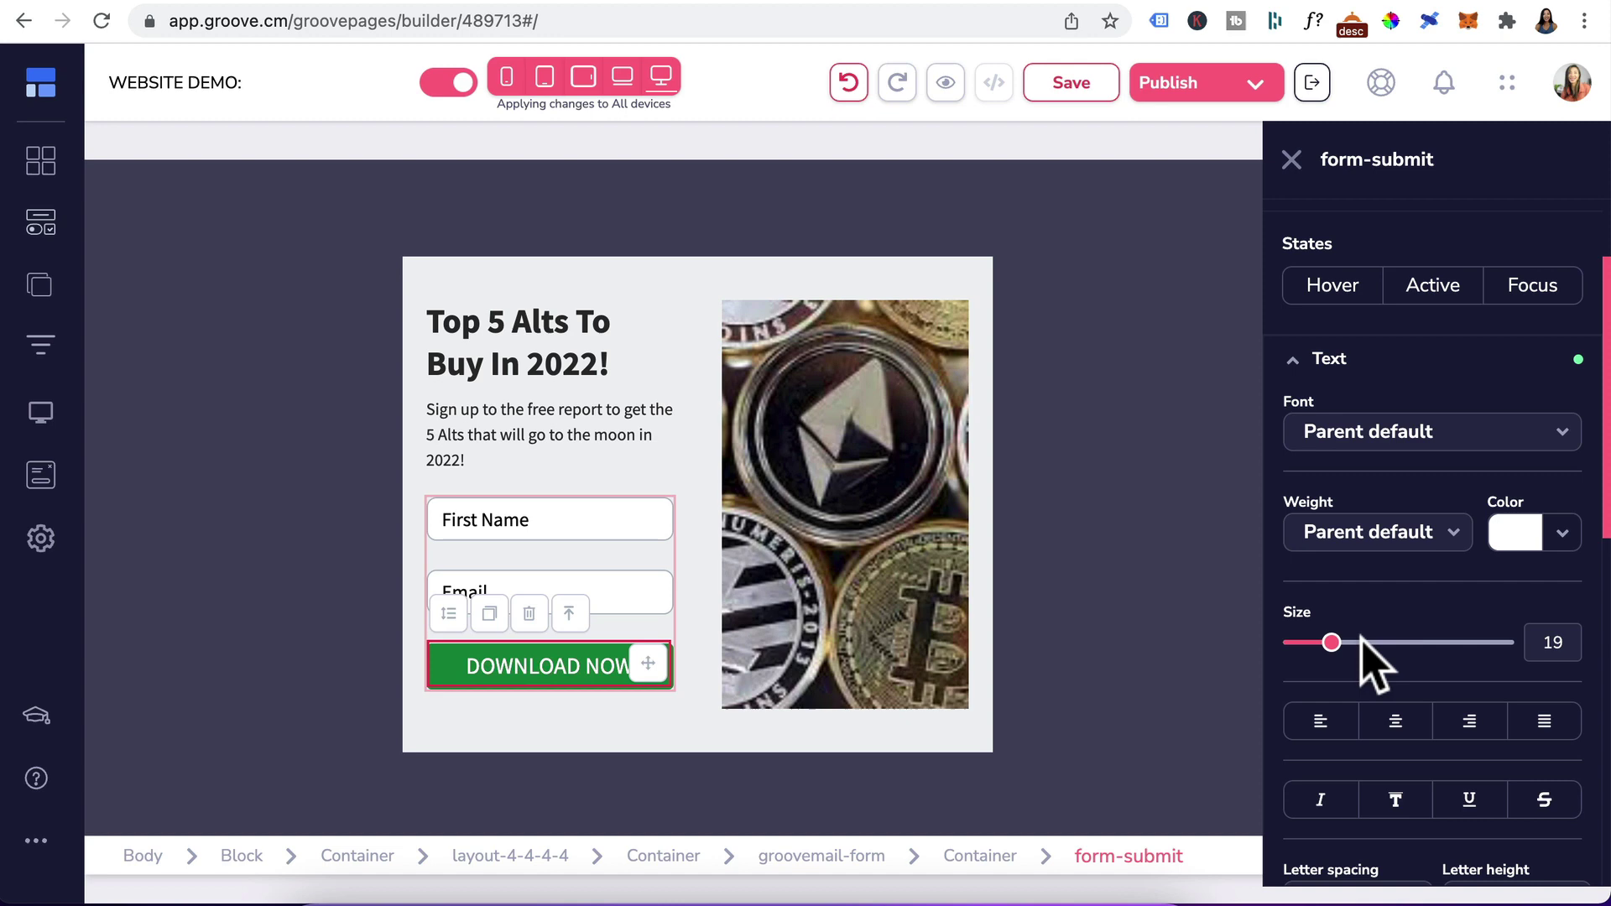
{"action": "left_click", "coordinate": [1422, 537]}
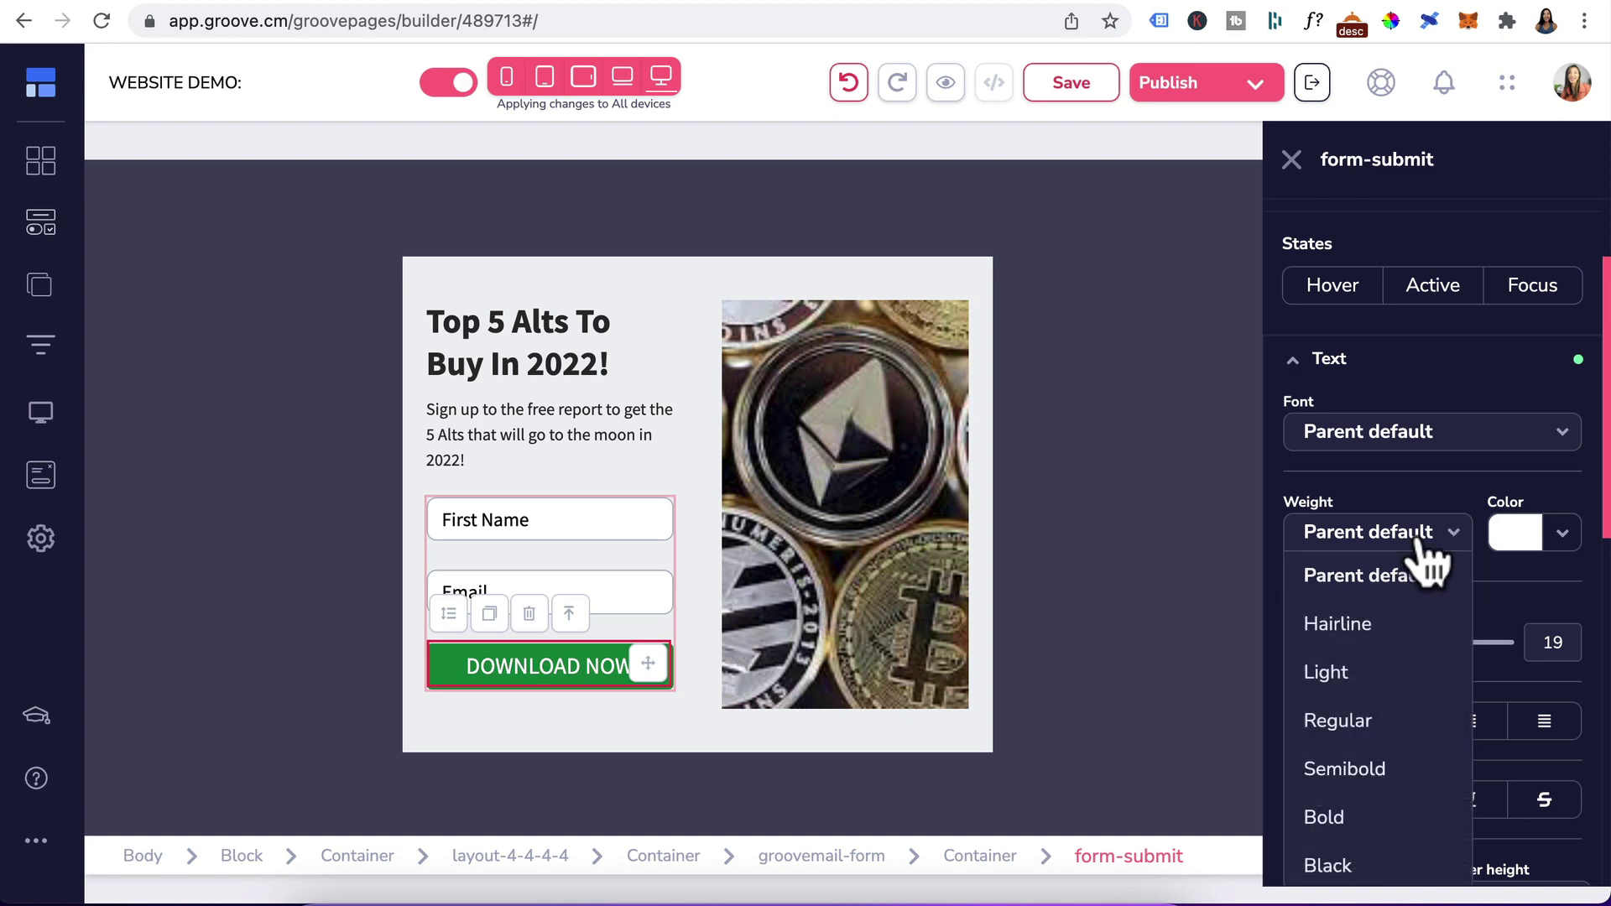
{"action": "left_click", "coordinate": [1367, 665]}
{"action": "scroll", "coordinate": [1359, 791], "scroll_direction": "down", "scroll_amount": 3}
{"action": "left_click", "coordinate": [1359, 609]}
{"action": "left_click", "coordinate": [1334, 826]}
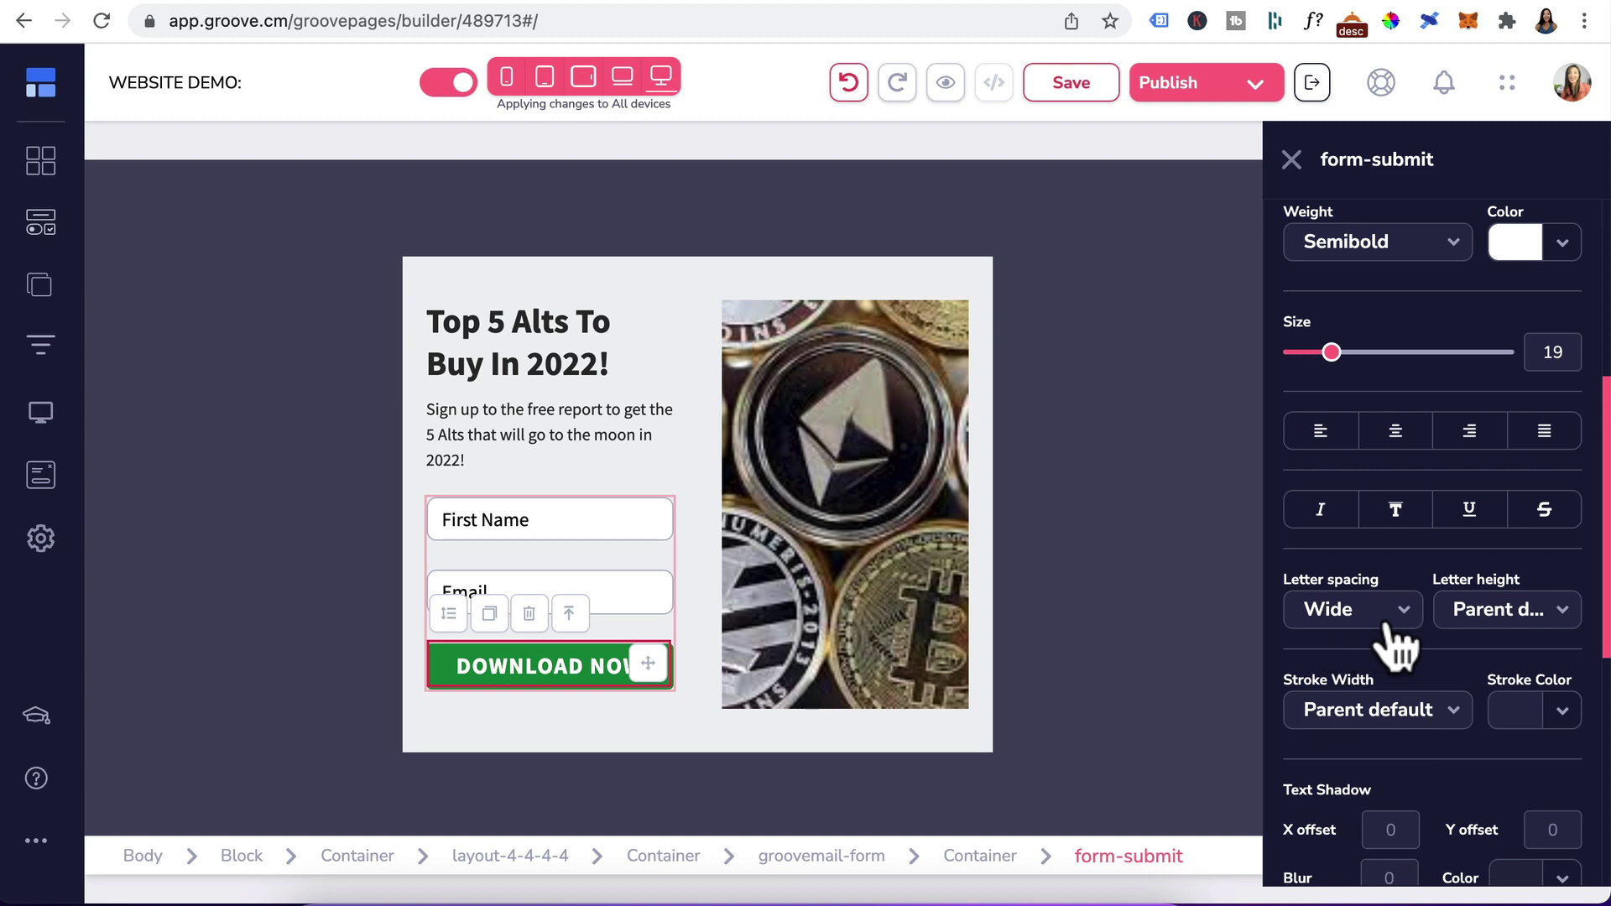
Set the button's top and bottom padding to 14
{"action": "scroll", "coordinate": [1376, 604], "scroll_direction": "down", "scroll_amount": 5}
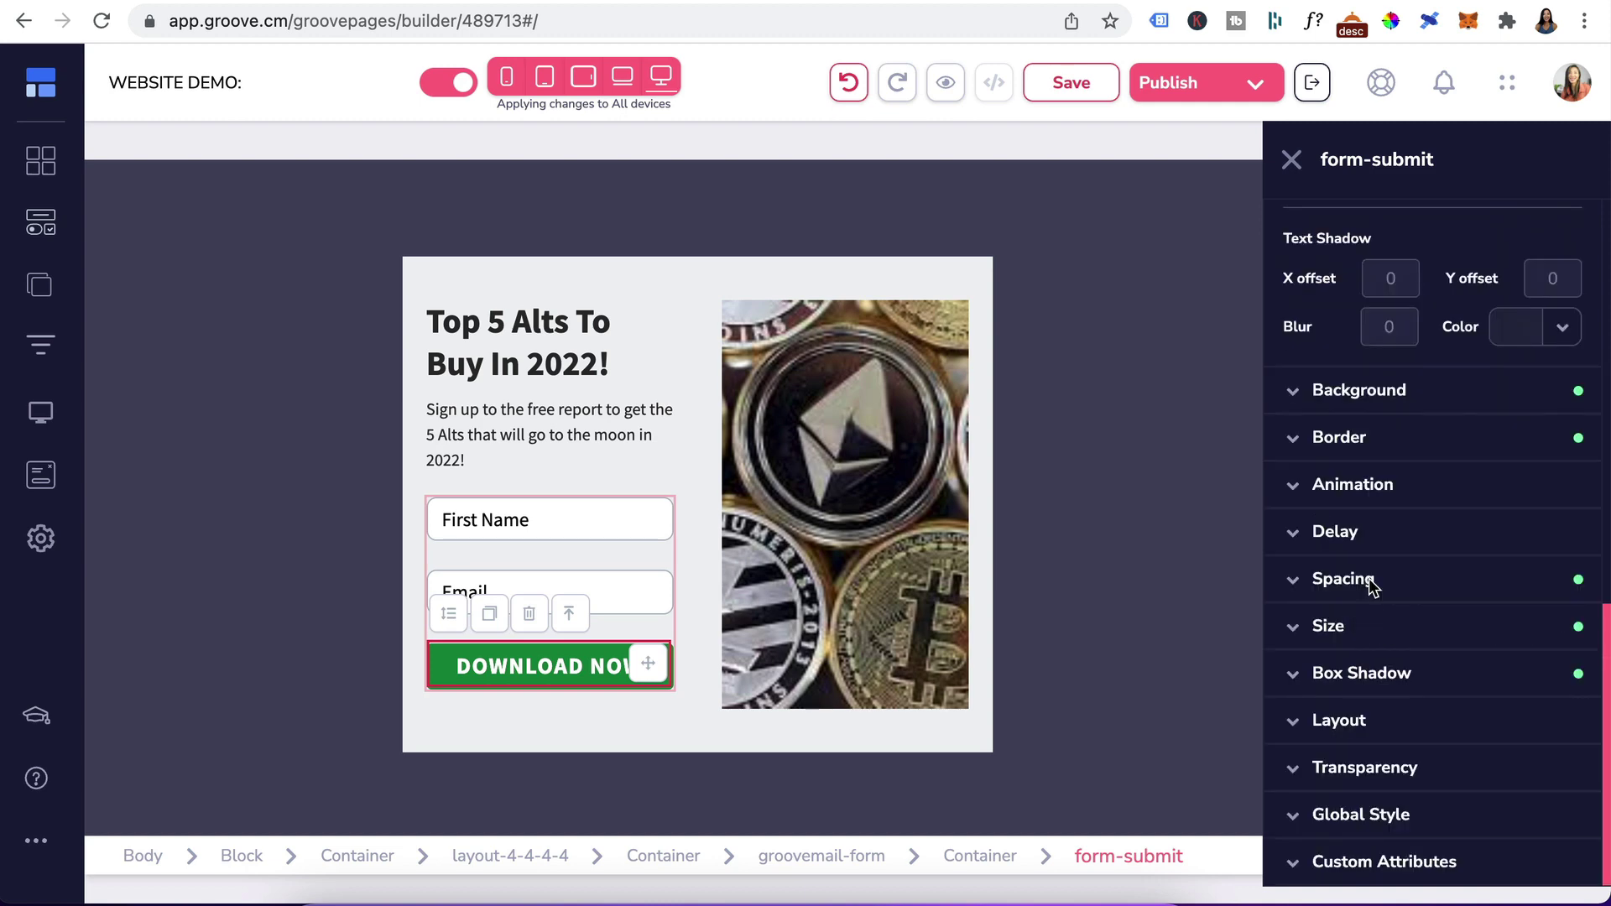
{"action": "left_click", "coordinate": [1368, 583]}
{"action": "left_click_drag", "start_coordinate": [1288, 562], "coordinate": [1294, 562]}
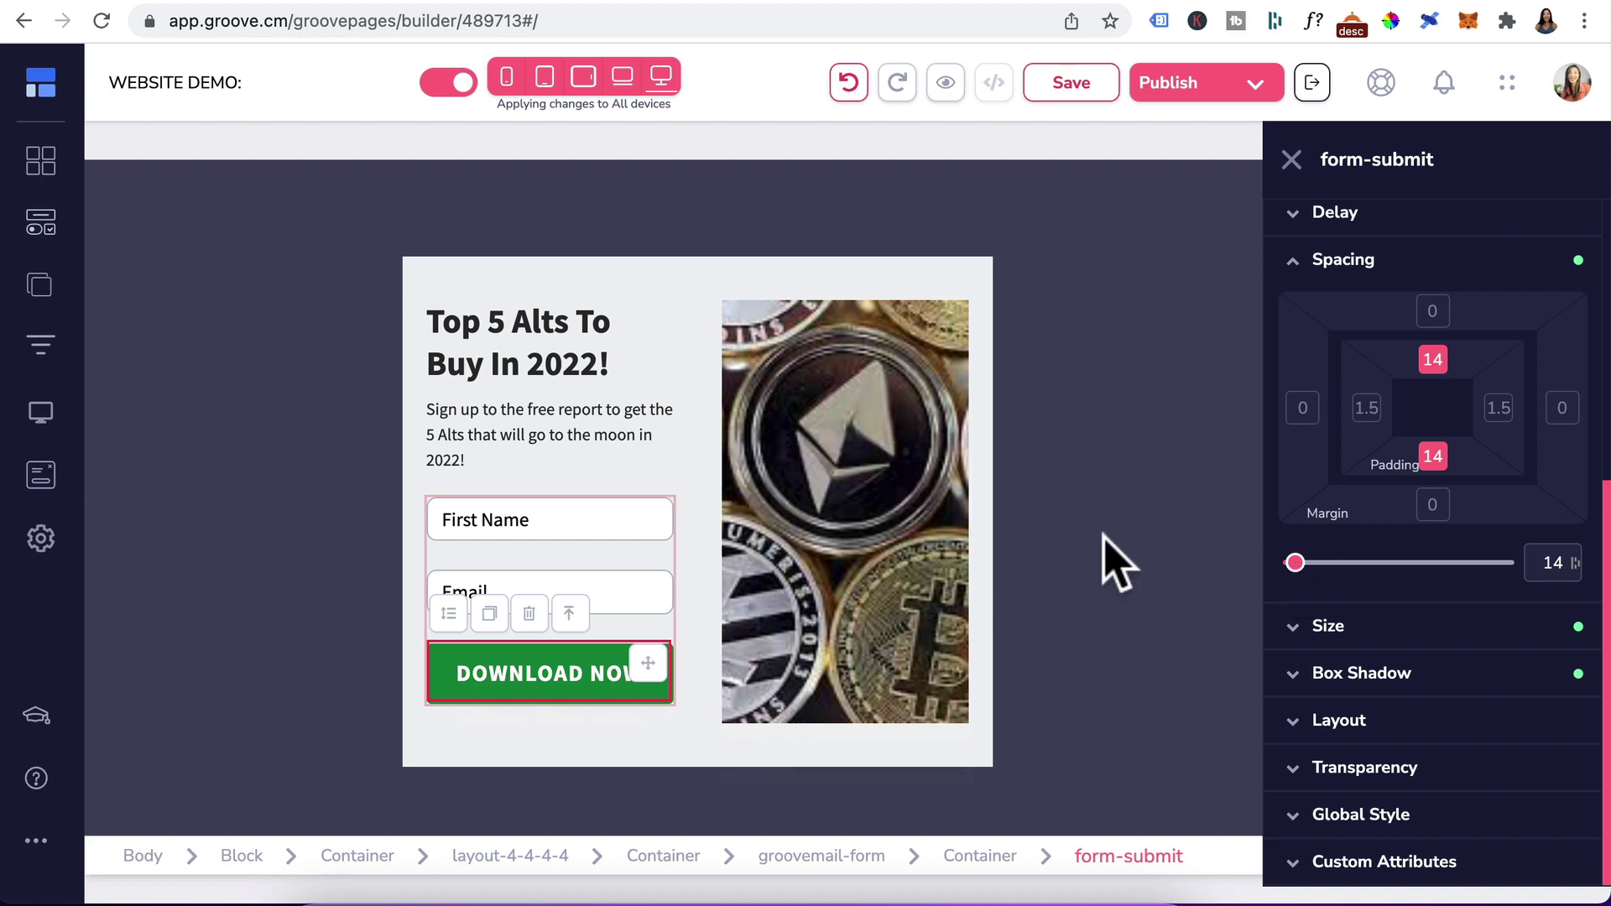
Change the form field text colour to grey #78889B
{"action": "left_click", "coordinate": [563, 523]}
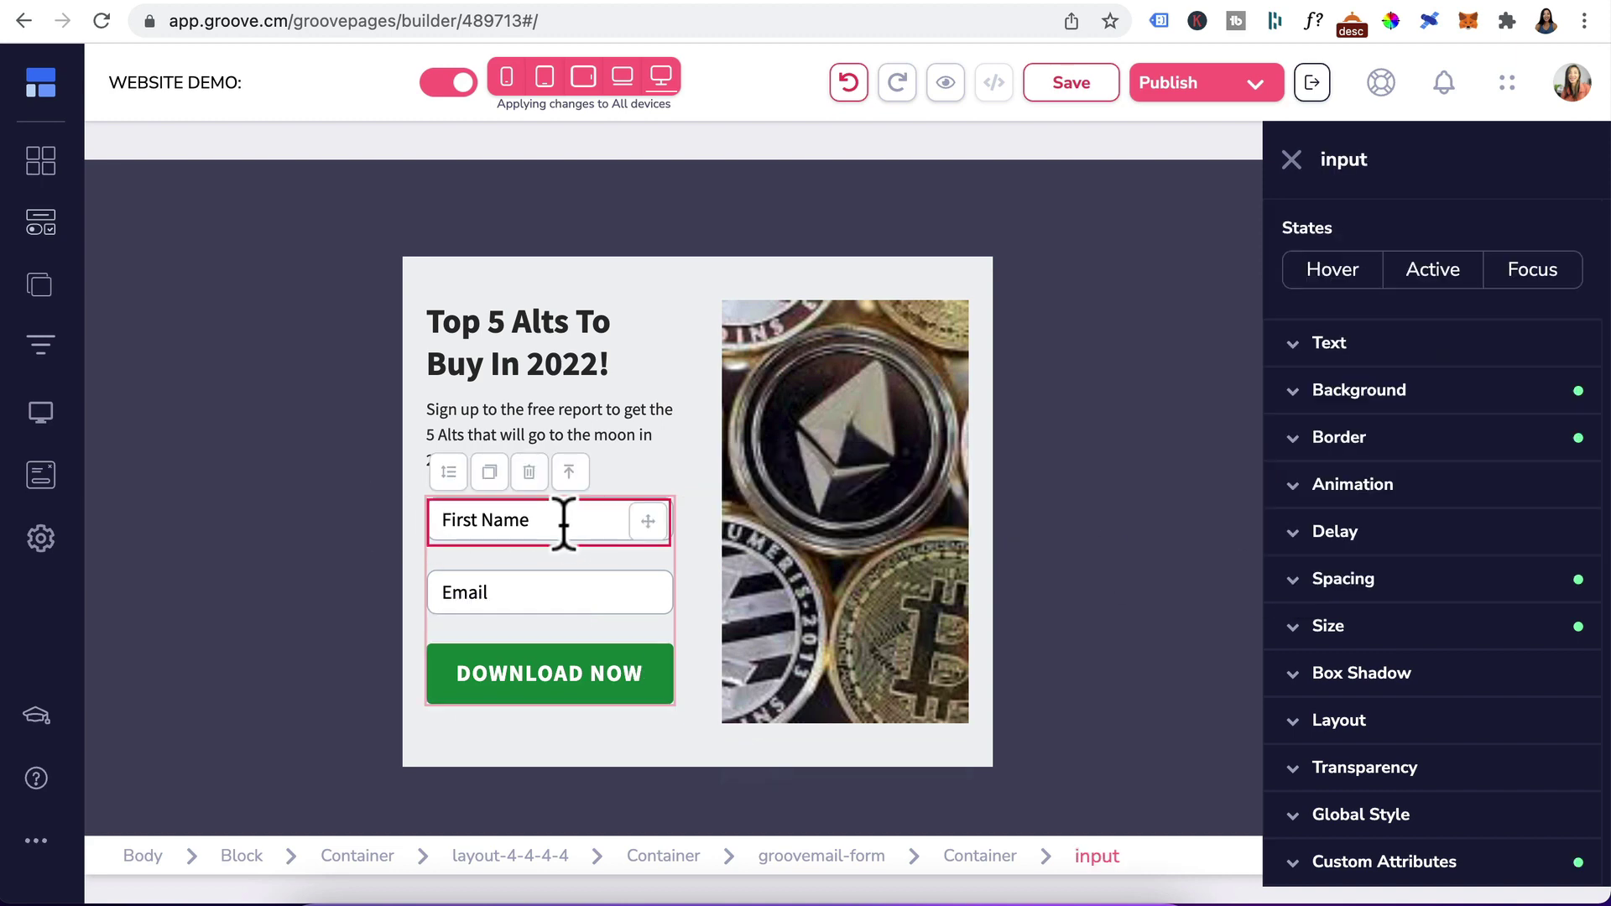
{"action": "left_click", "coordinate": [1338, 345]}
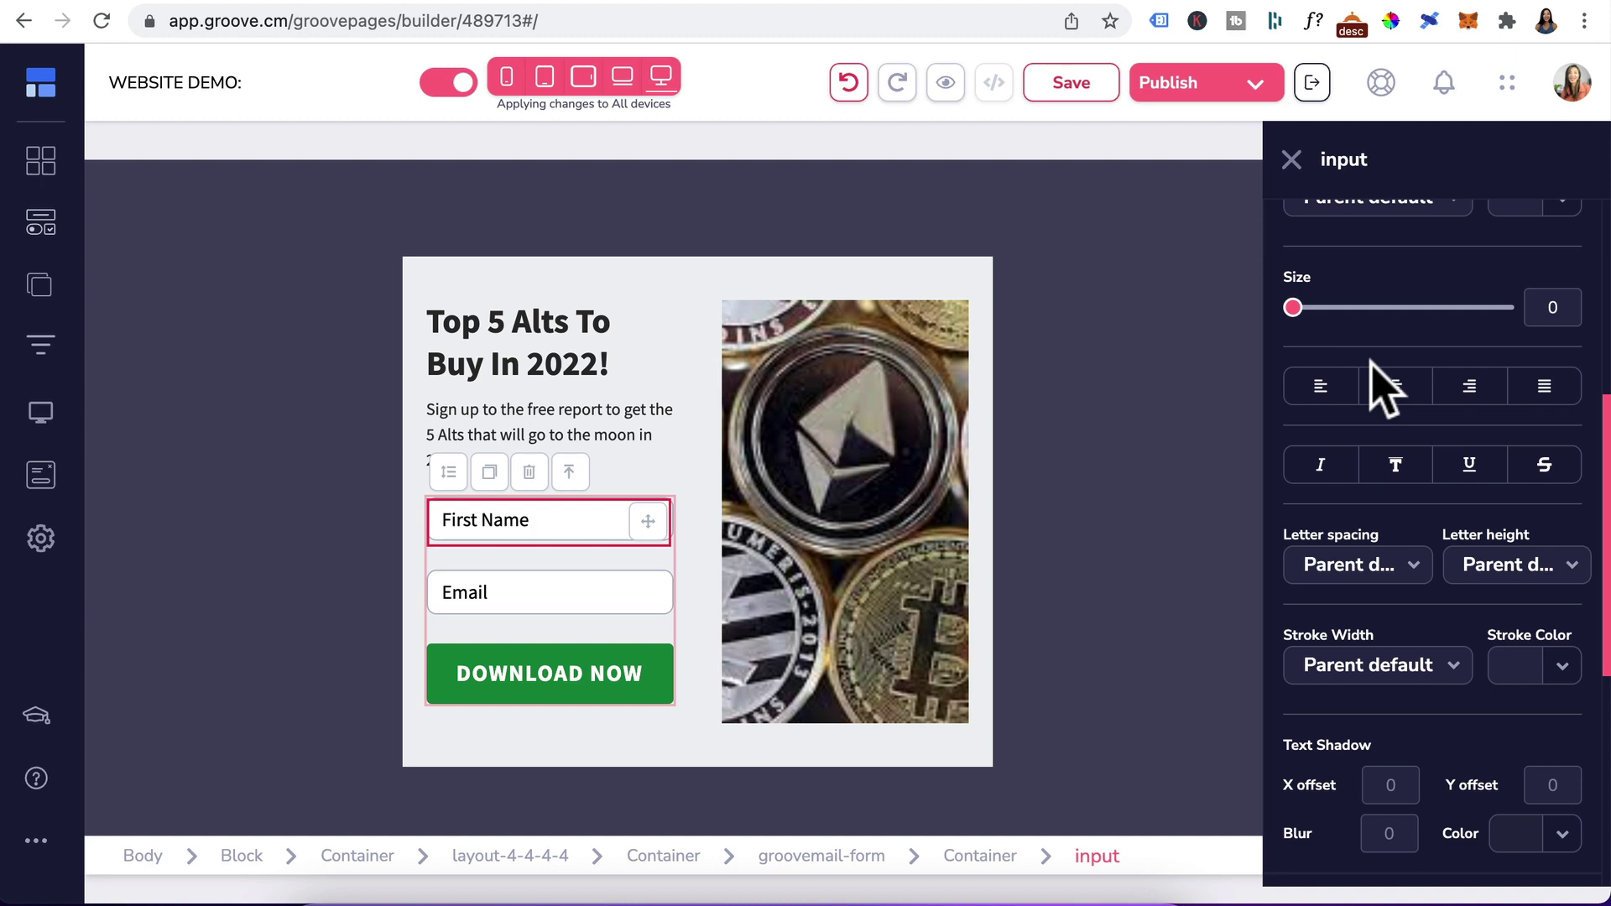
{"action": "scroll", "coordinate": [1523, 331], "scroll_direction": "up", "scroll_amount": 2}
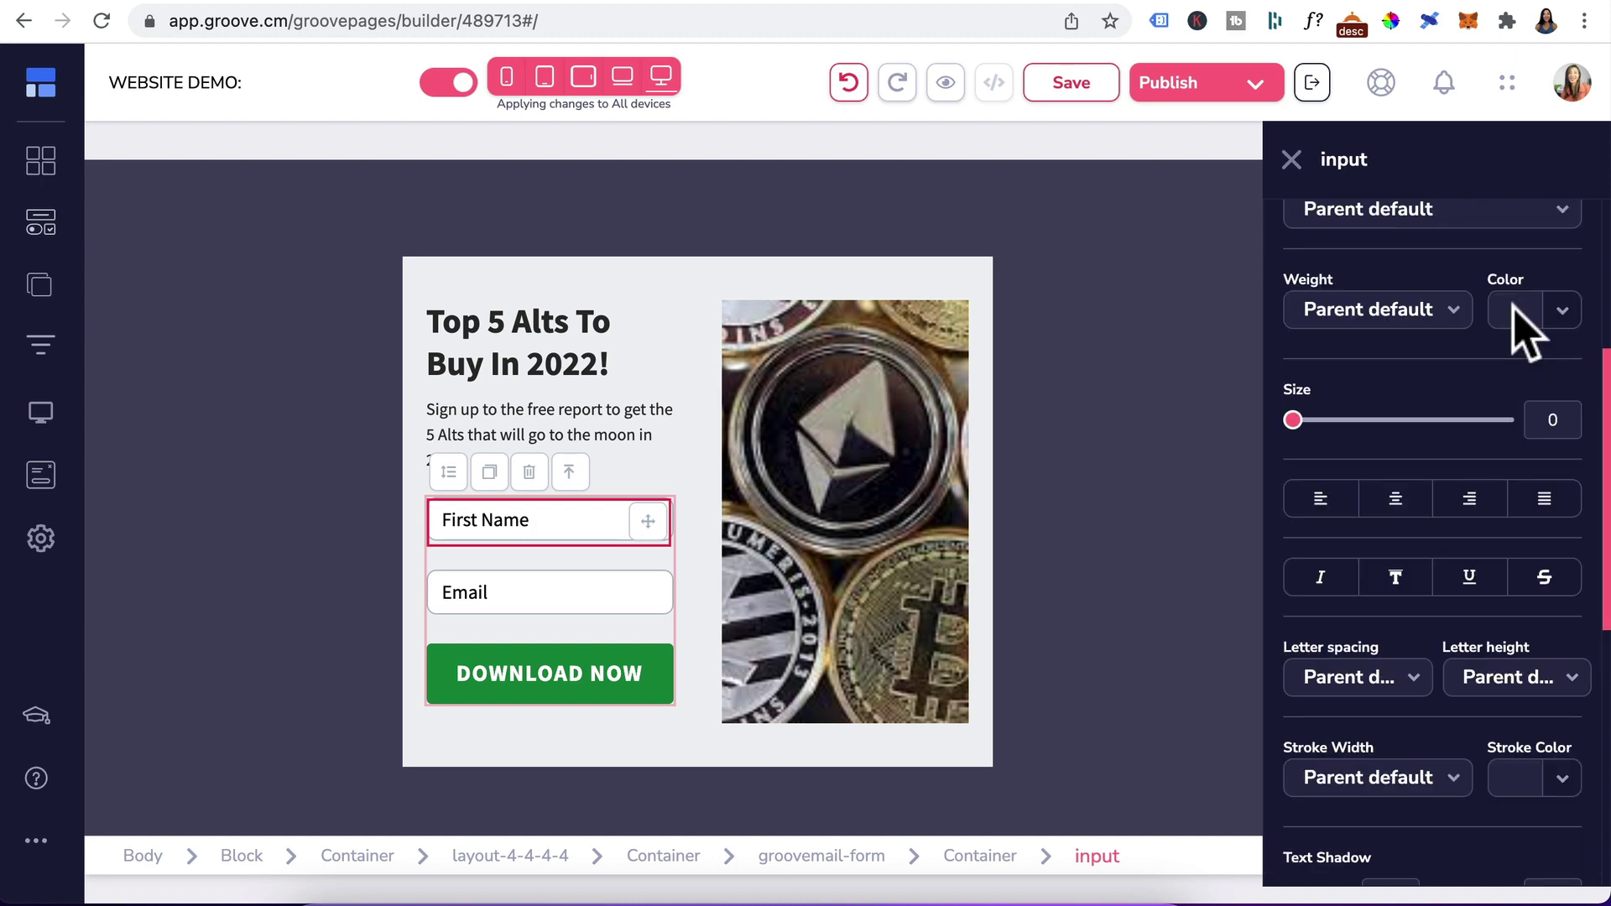
{"action": "left_click", "coordinate": [1523, 331]}
{"action": "mouse_move", "coordinate": [1451, 446]}
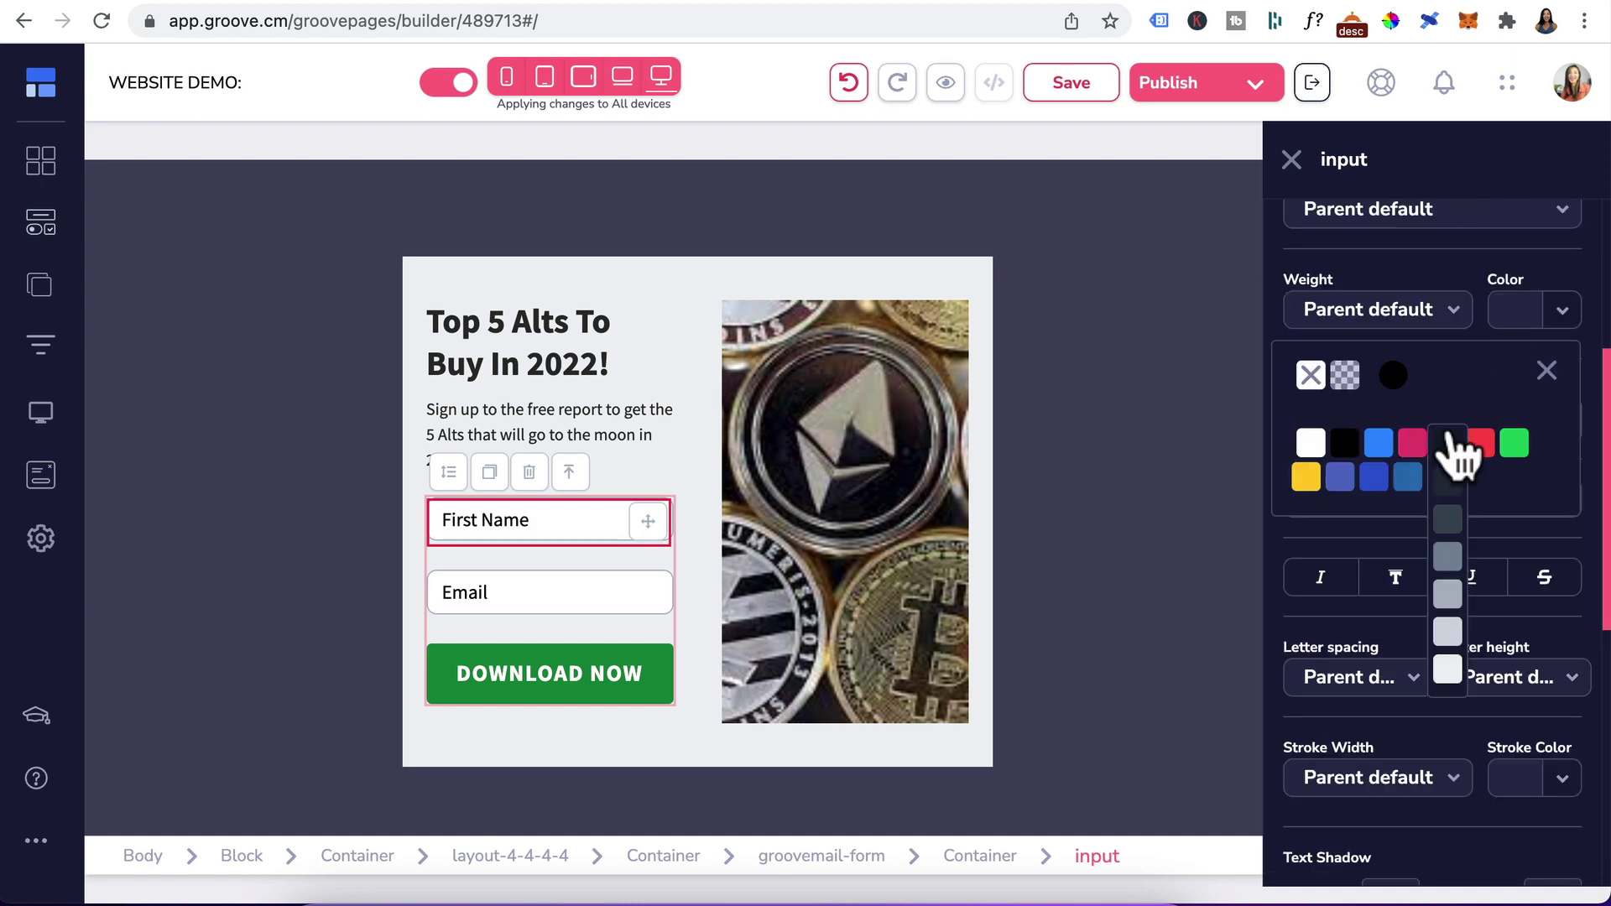
{"action": "left_click", "coordinate": [1447, 558]}
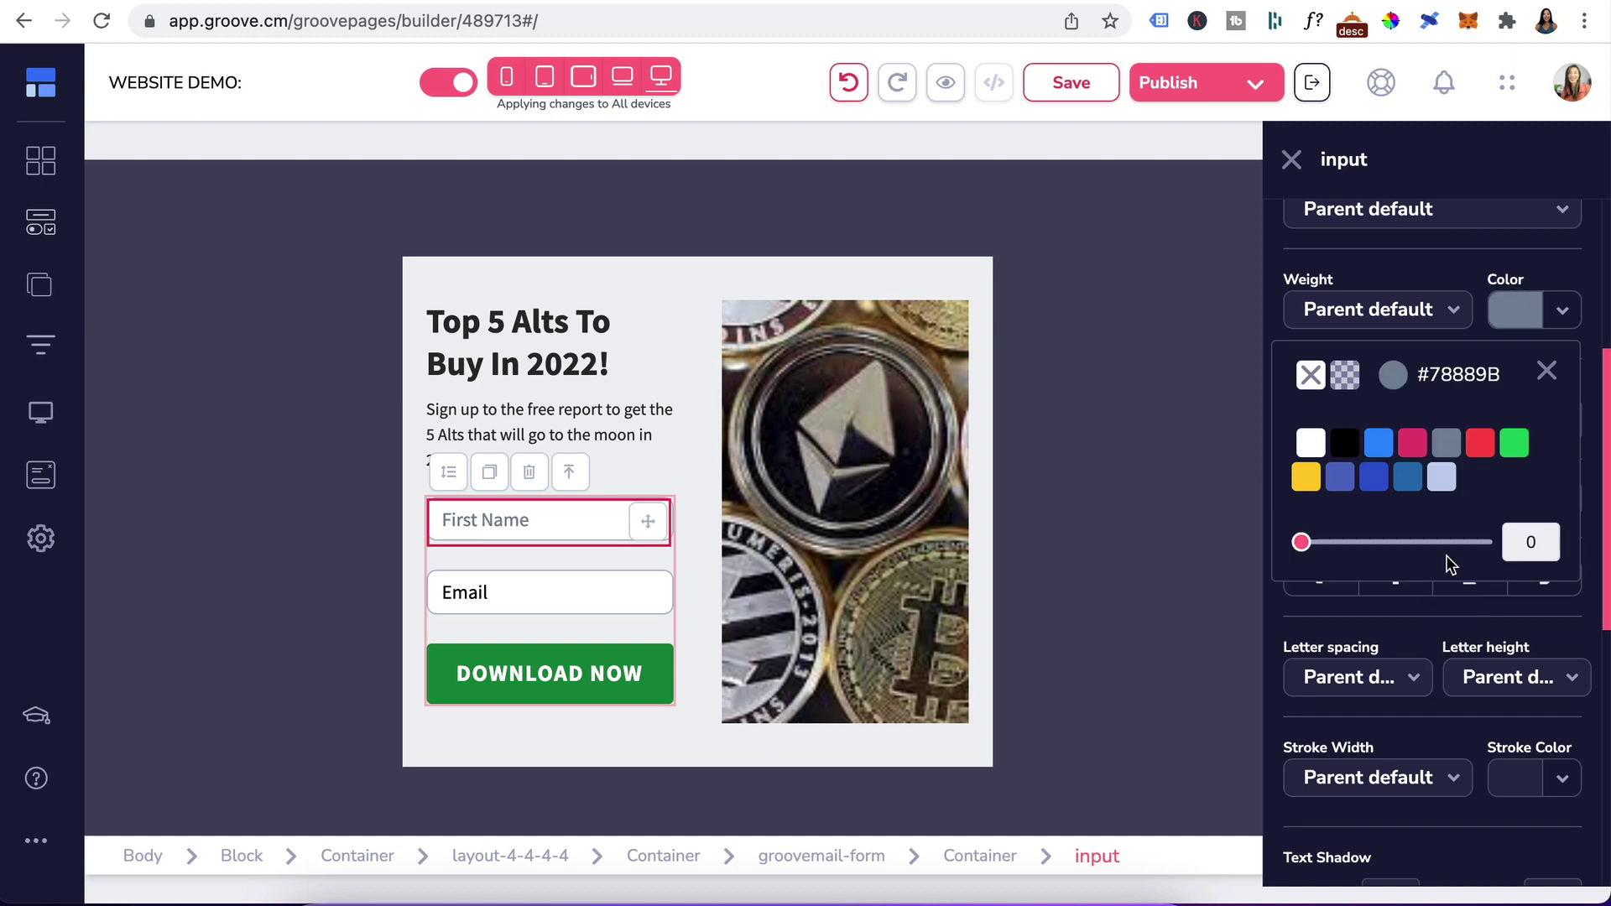
Save the page with the restyled form fields
{"action": "left_click", "coordinate": [539, 587]}
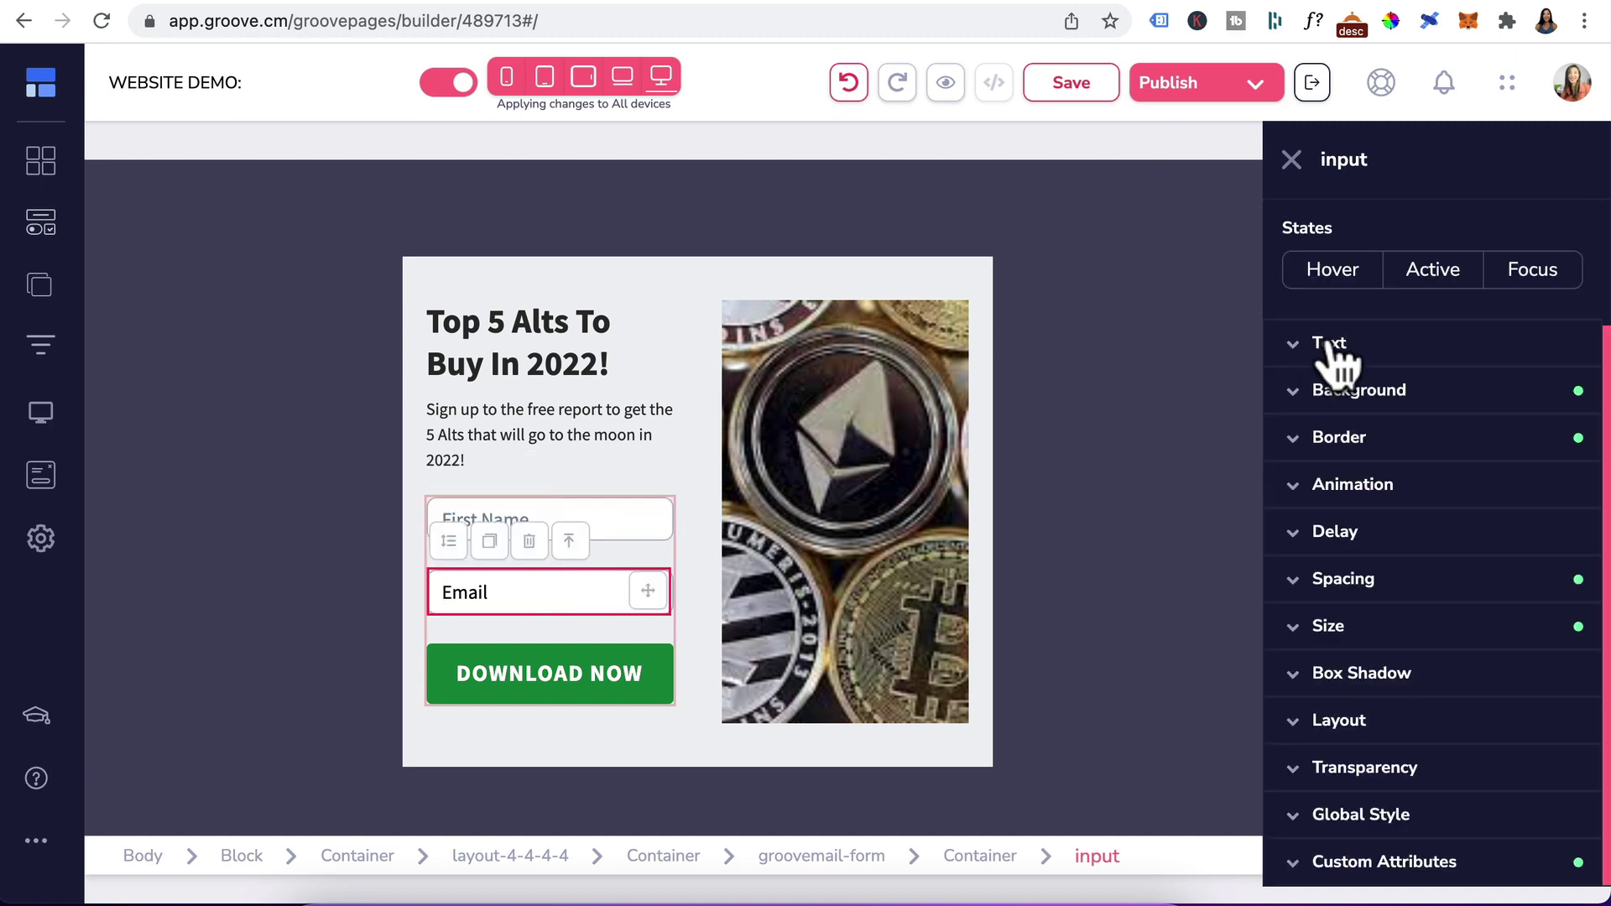
{"action": "left_click", "coordinate": [692, 496]}
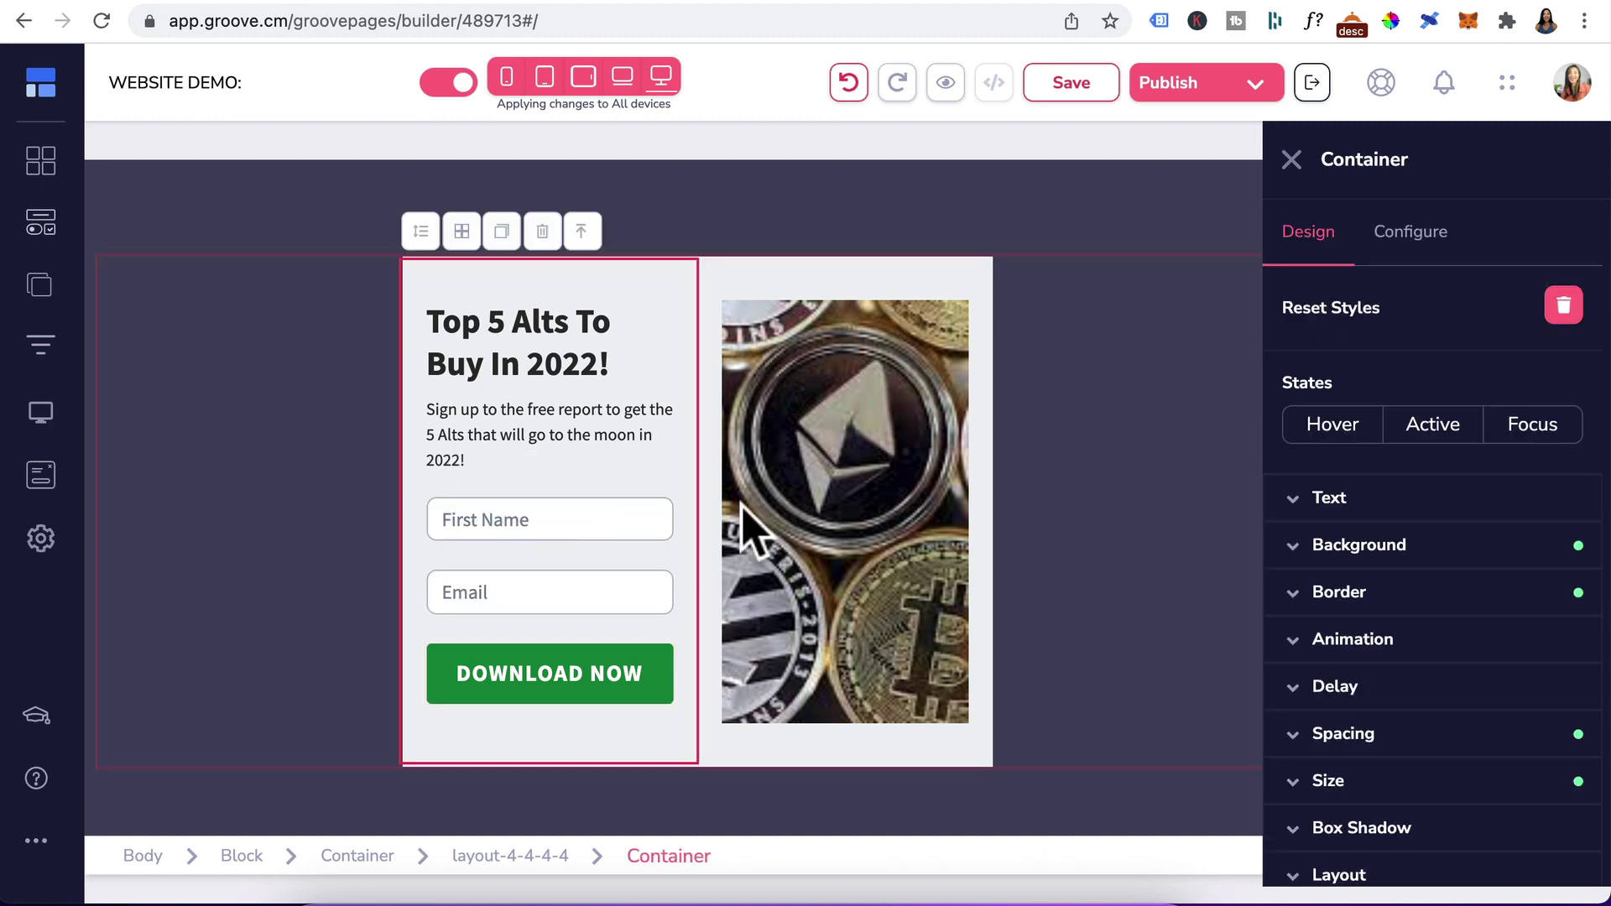
{"action": "left_click", "coordinate": [1076, 88]}
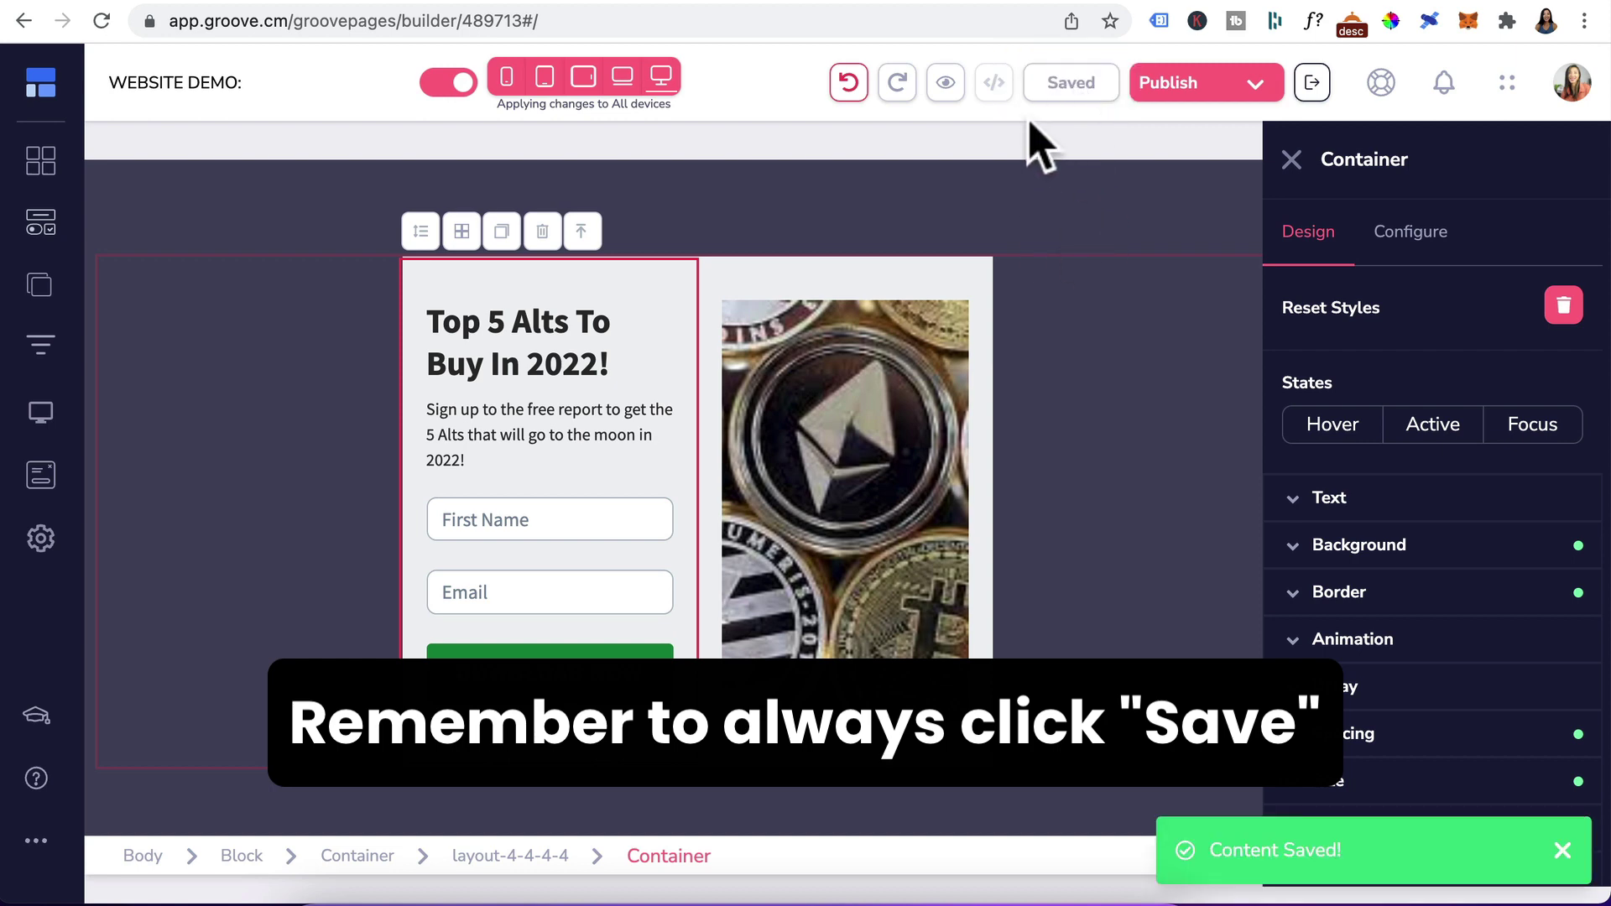
Rename Popup 1 to 'Crypto Report' in its popup settings
{"action": "left_click", "coordinate": [41, 478]}
{"action": "left_click", "coordinate": [381, 173]}
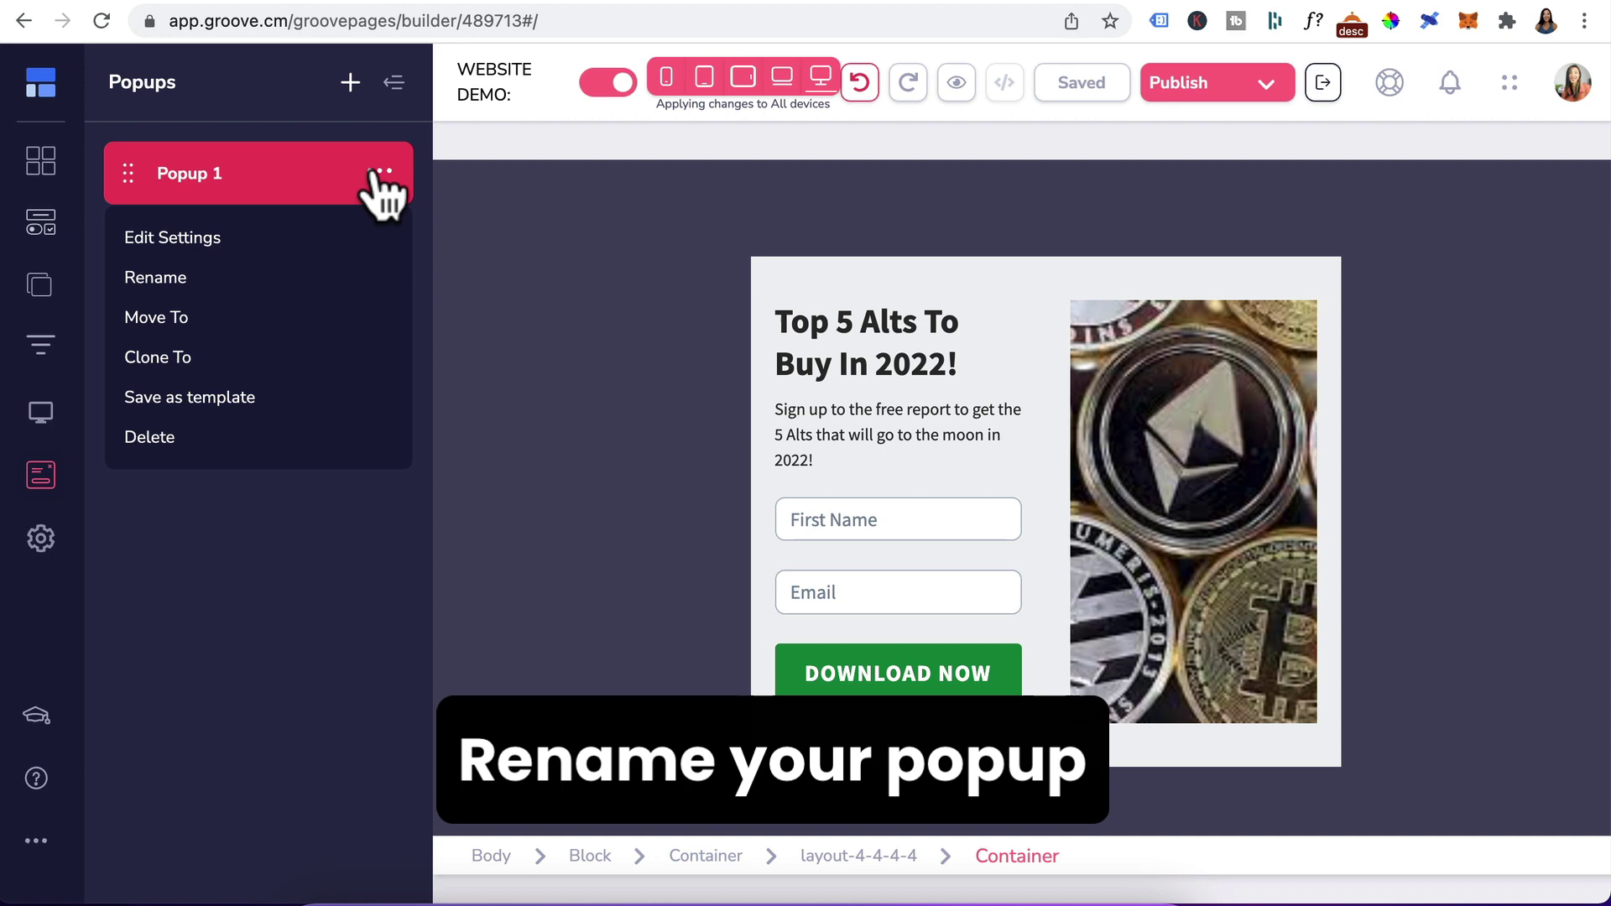
{"action": "left_click", "coordinate": [180, 238]}
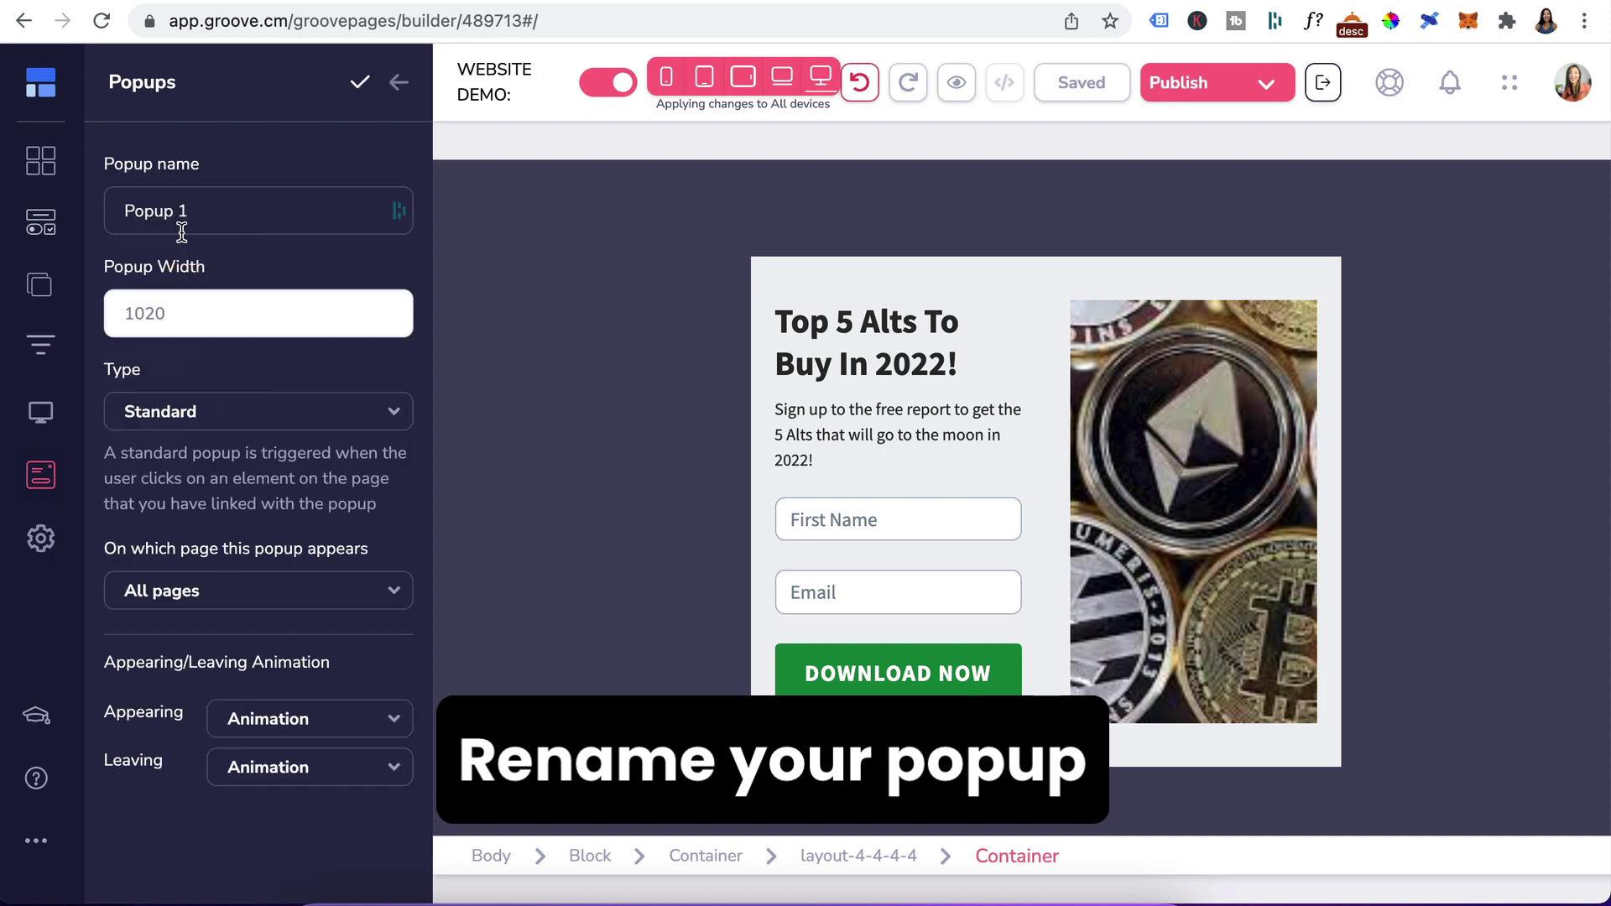
{"action": "triple_click", "coordinate": [181, 232]}
{"action": "type", "text": "Crypto Report"}
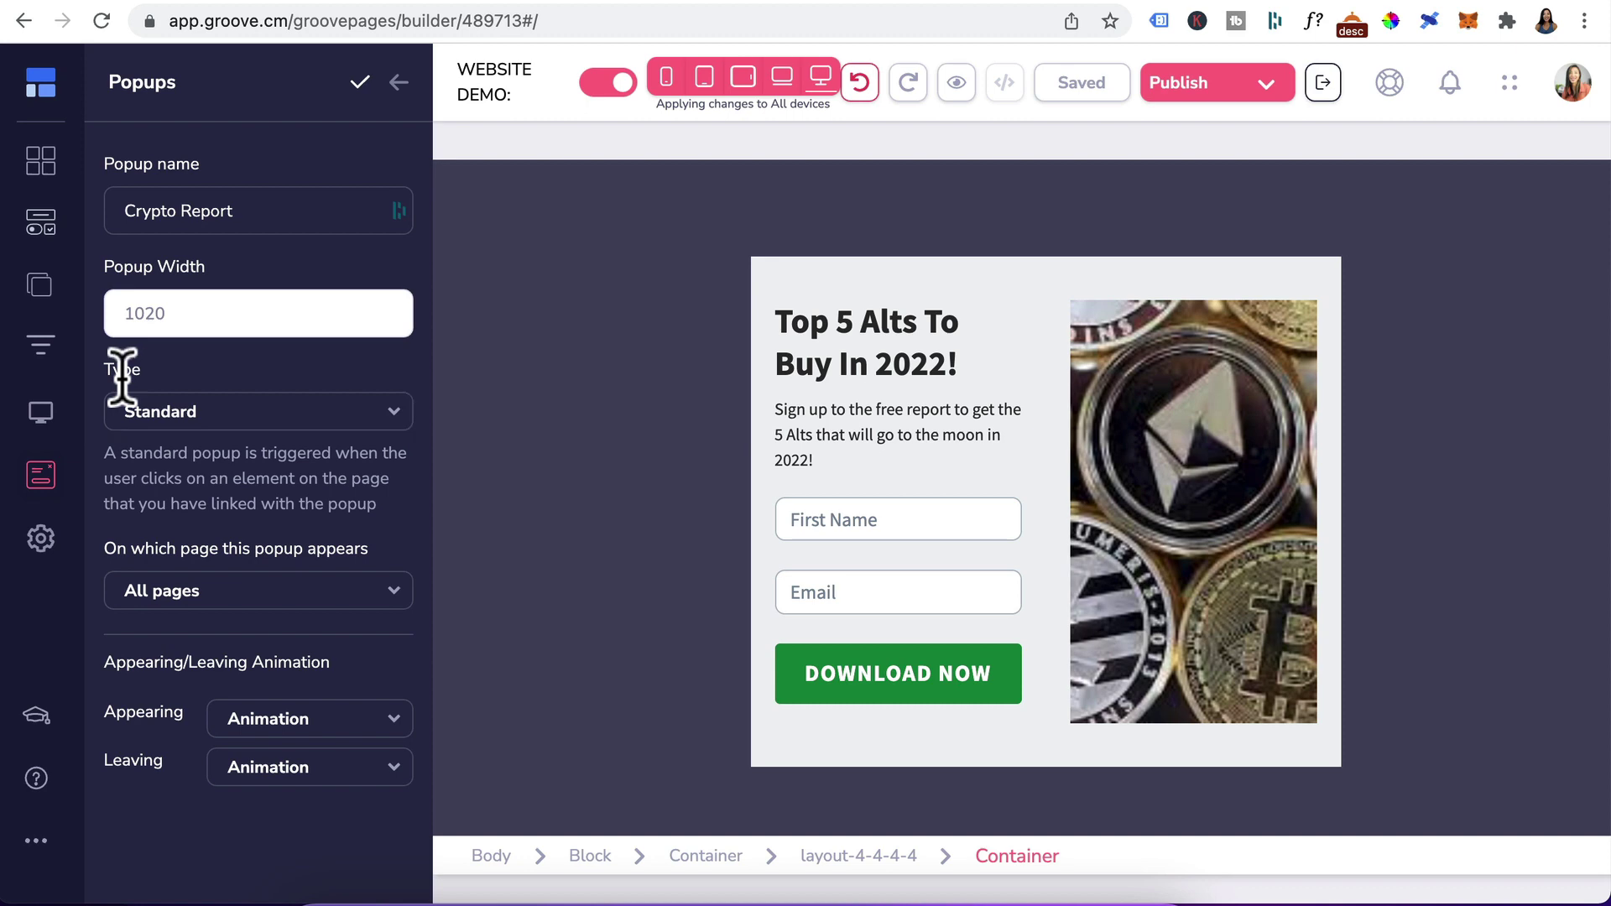
Make Crypto Report an Entry popup and keep it on All pages
{"action": "left_click", "coordinate": [143, 424]}
{"action": "left_click", "coordinate": [153, 502]}
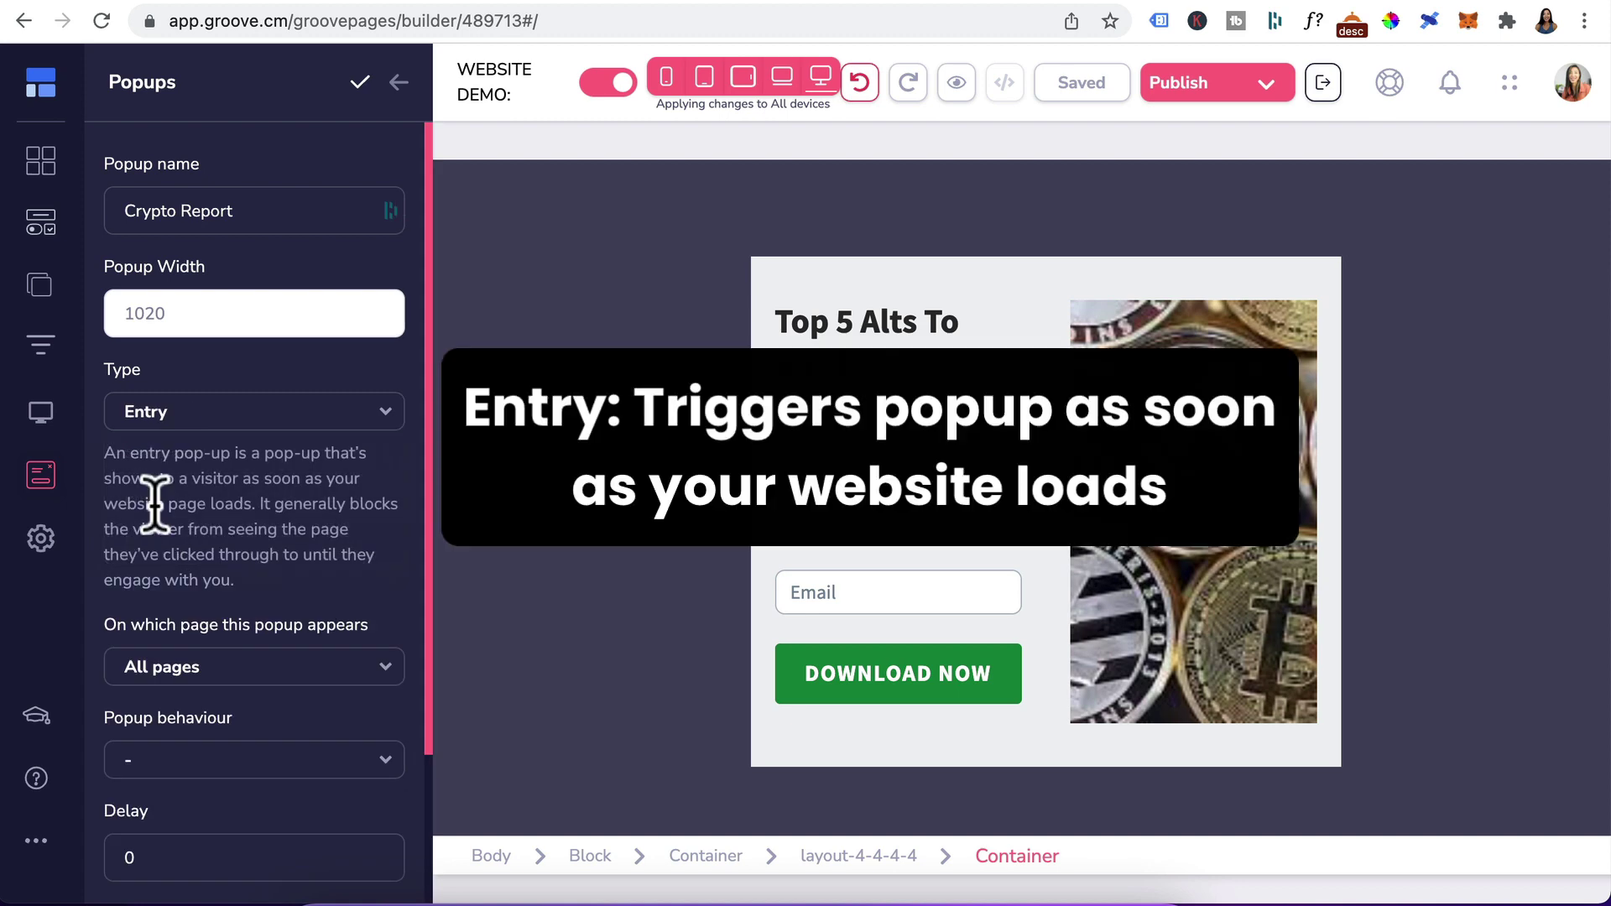
{"action": "scroll", "coordinate": [159, 512], "scroll_direction": "down", "scroll_amount": 2}
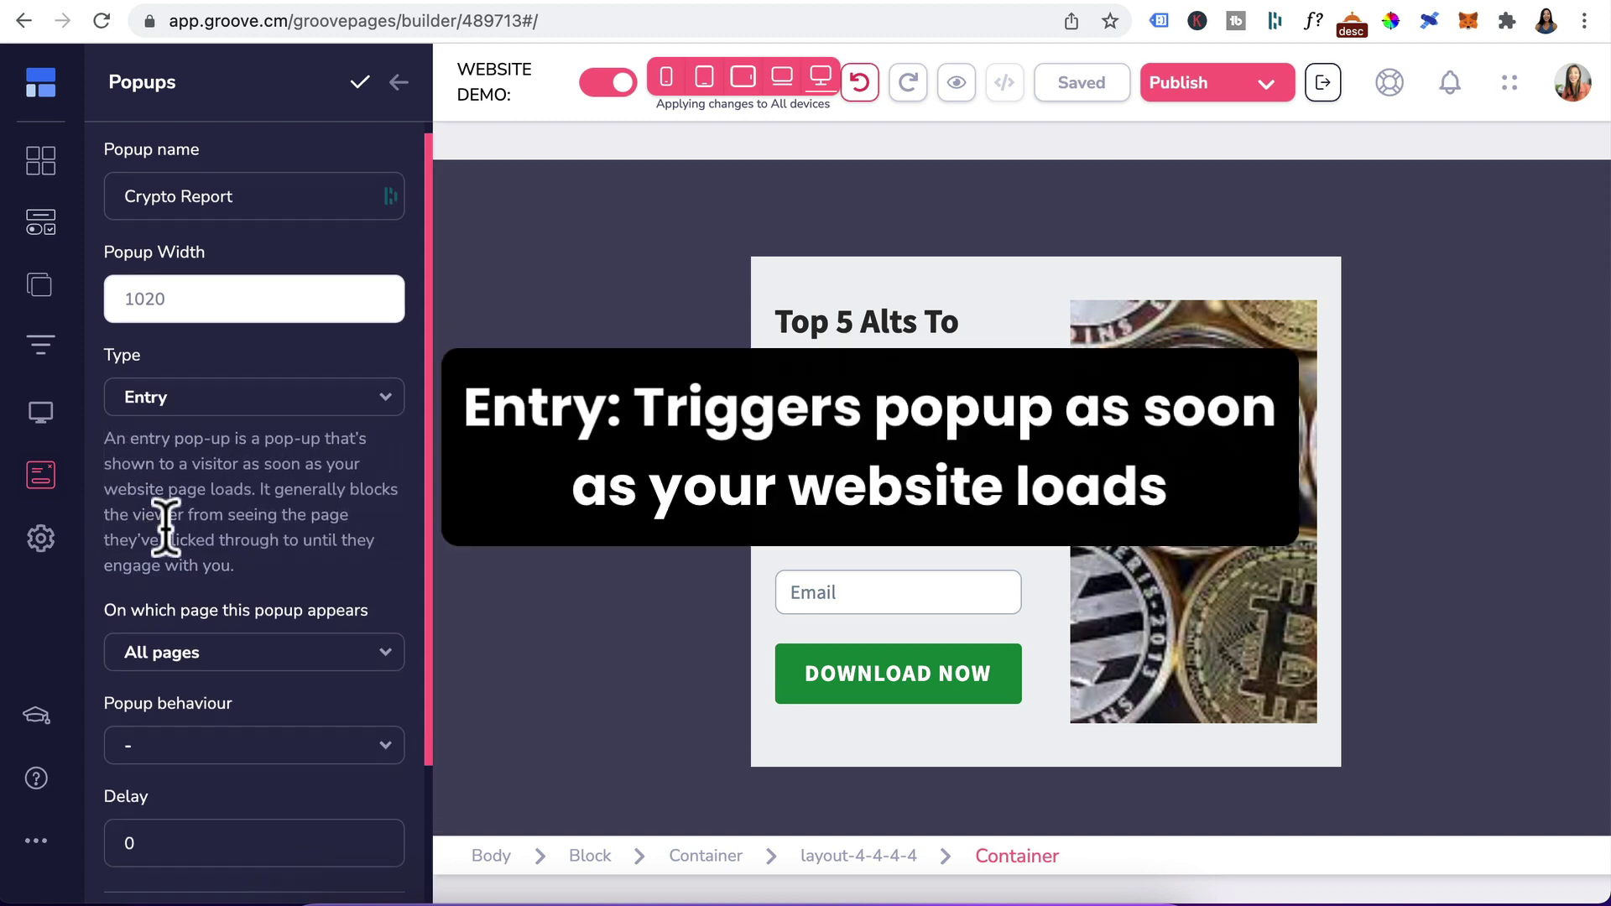
{"action": "left_click", "coordinate": [220, 615]}
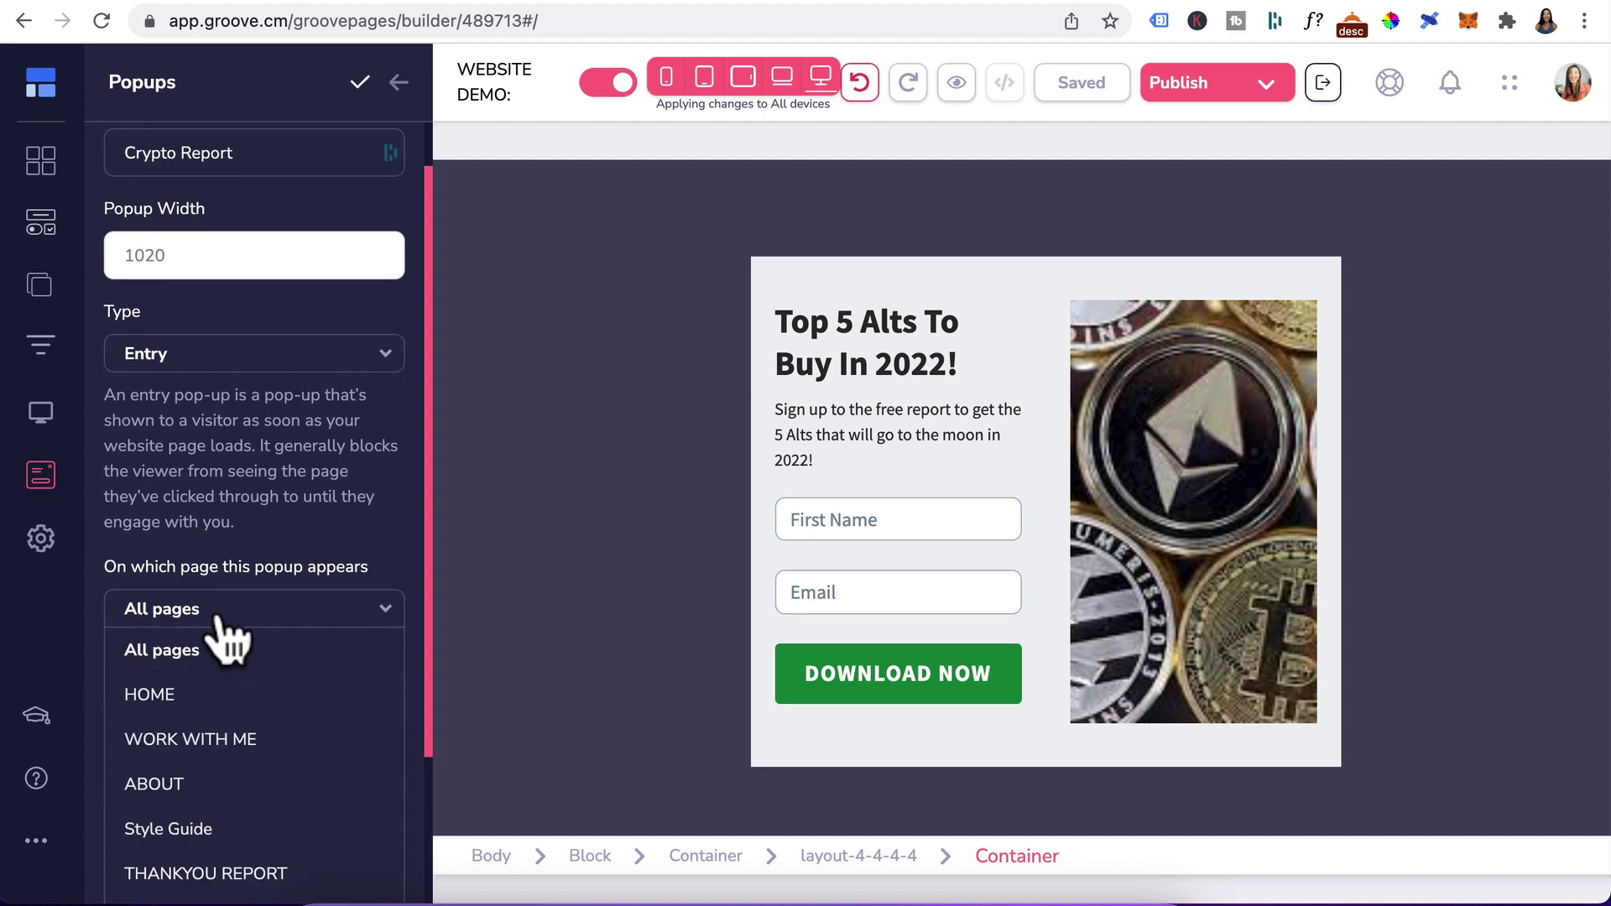
{"action": "left_click", "coordinate": [244, 523]}
{"action": "scroll", "coordinate": [268, 647], "scroll_direction": "down", "scroll_amount": 1}
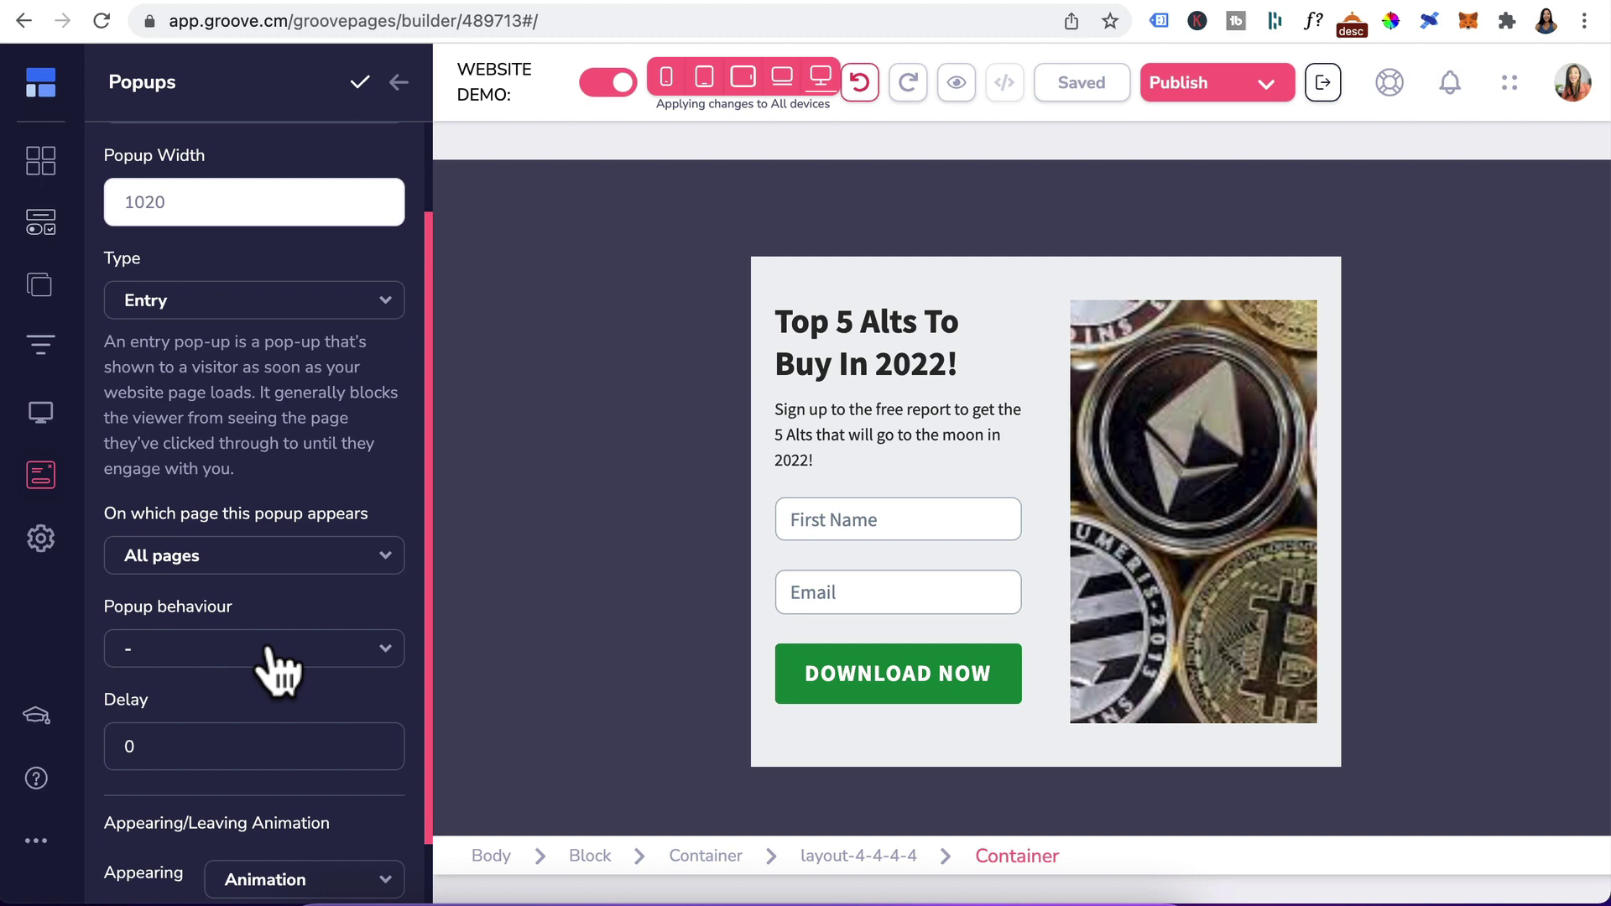
Show the popup on every visit and change its delay from 0 to 3 seconds
{"action": "left_click", "coordinate": [270, 651]}
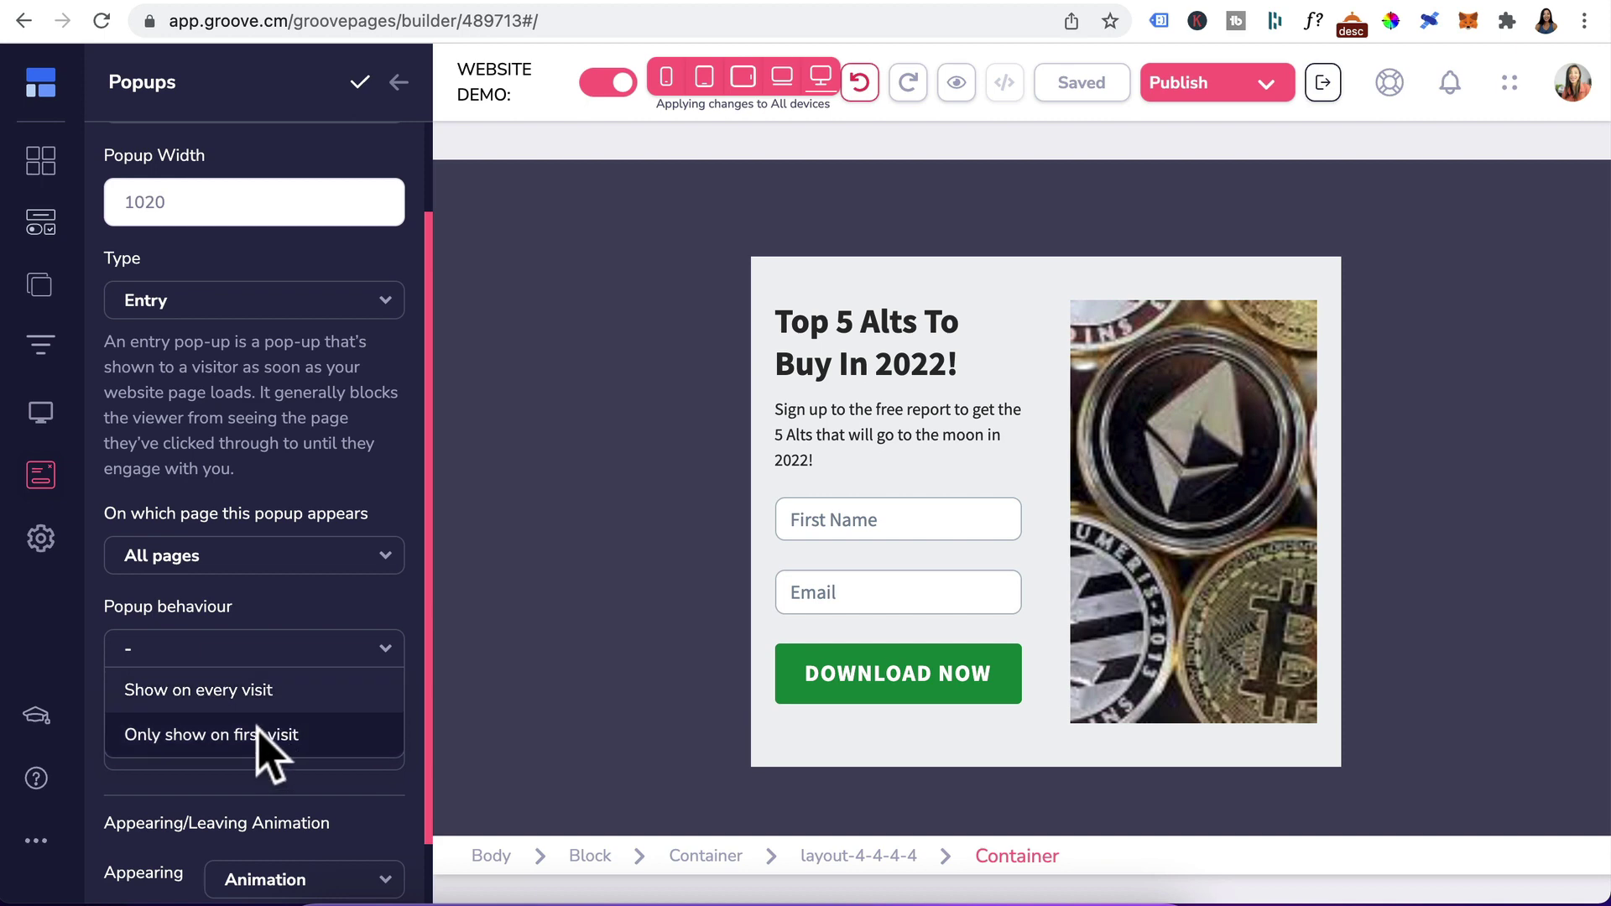
{"action": "left_click", "coordinate": [256, 689]}
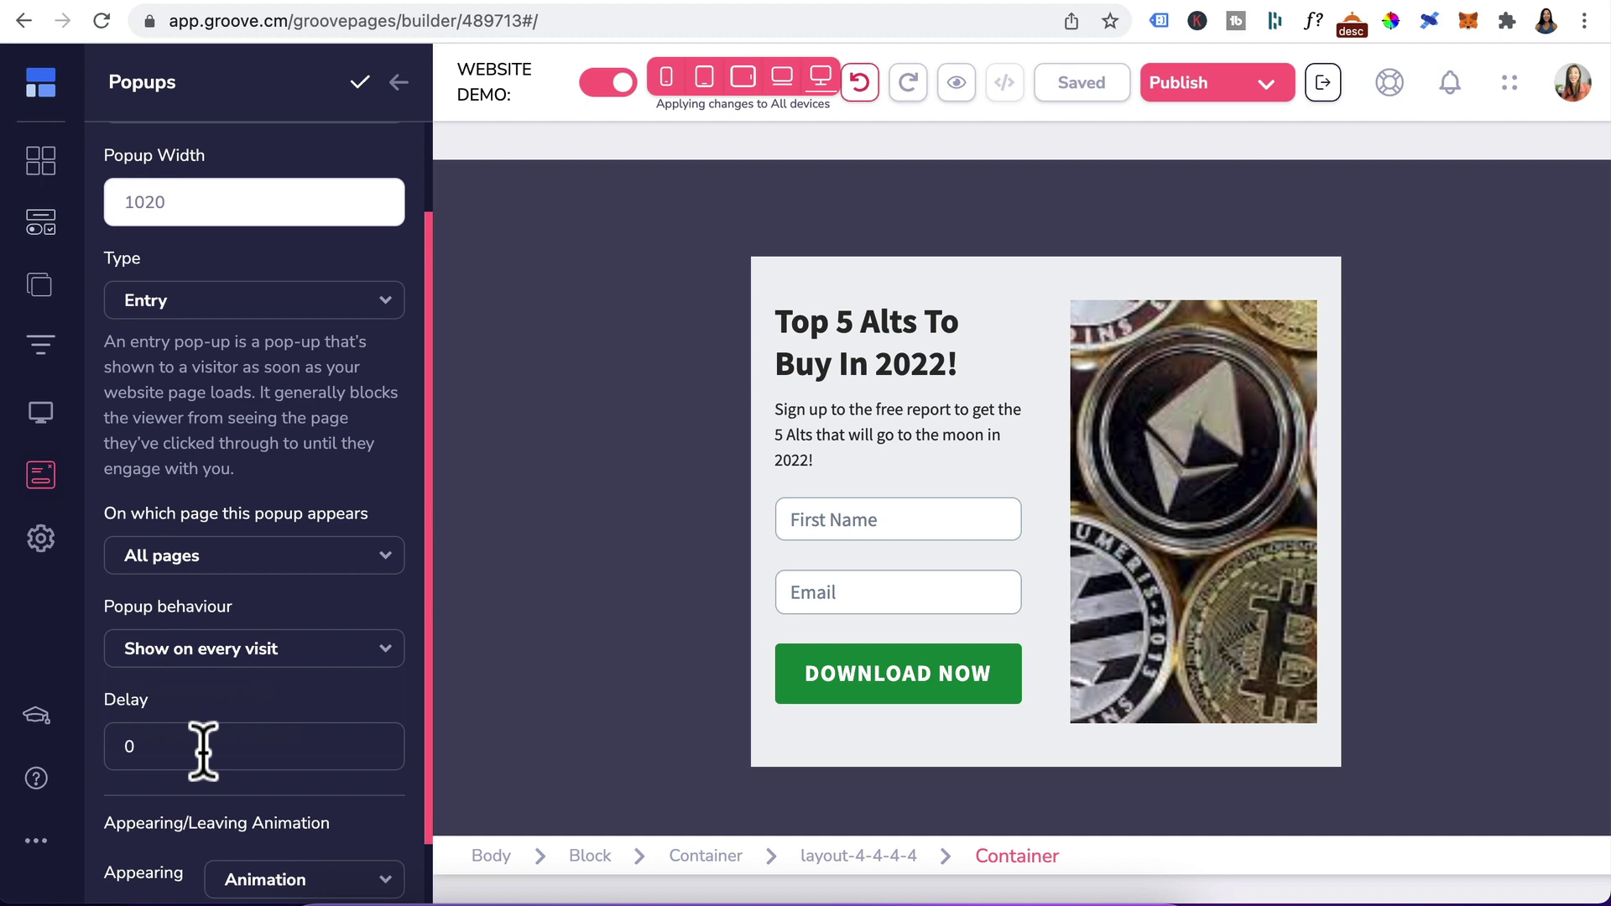
{"action": "left_click", "coordinate": [163, 719]}
{"action": "left_click_drag", "start_coordinate": [165, 751], "coordinate": [38, 772]}
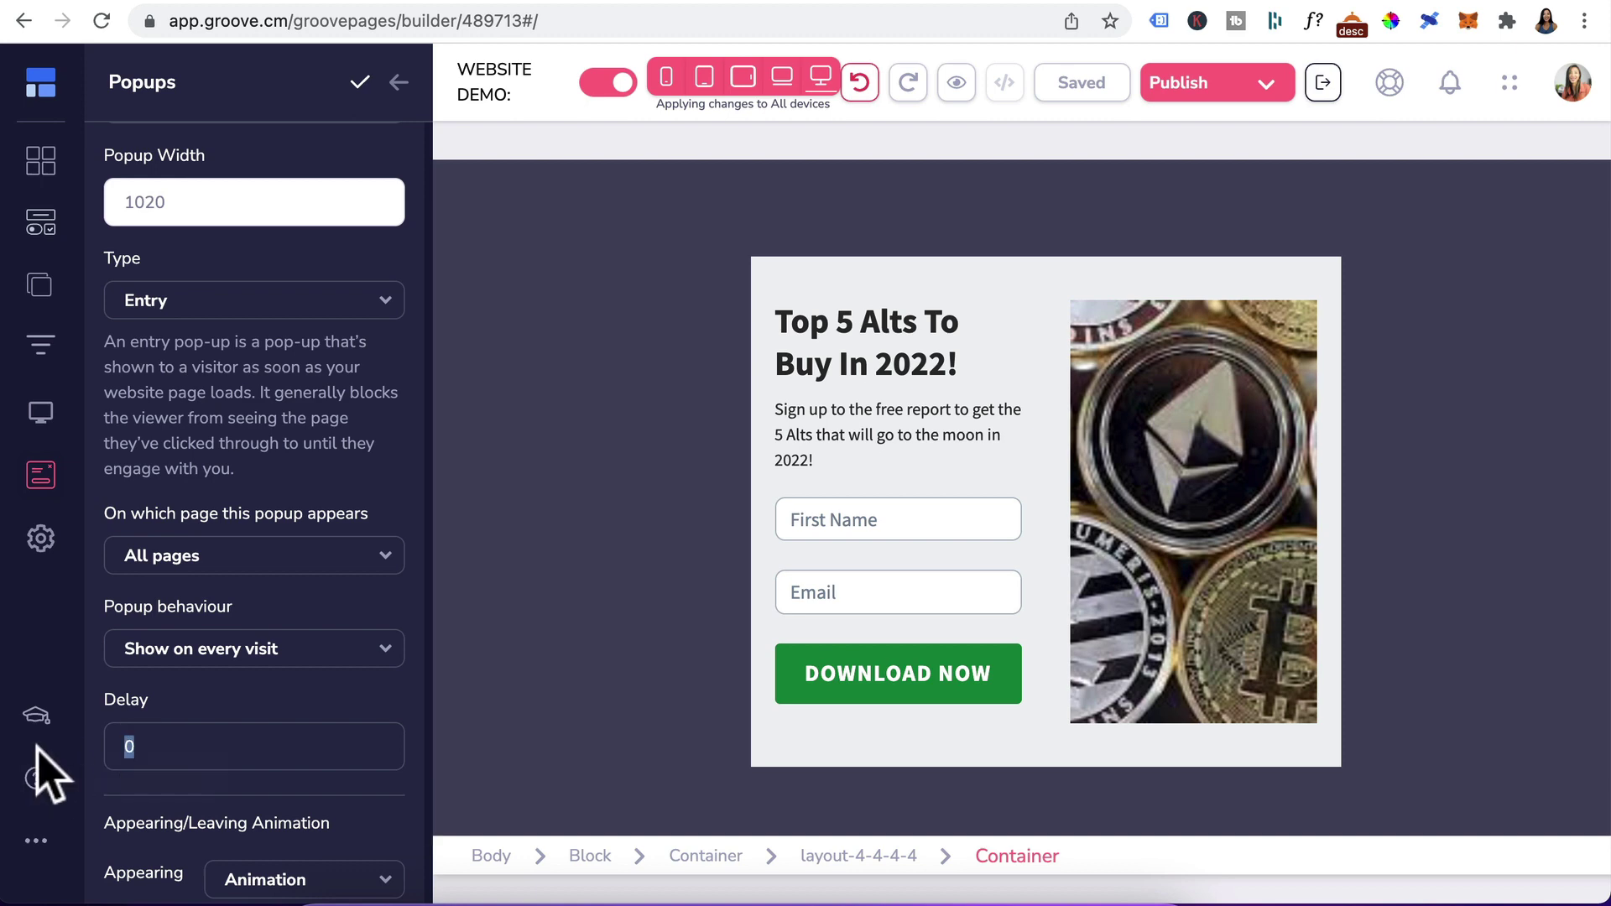
{"action": "type", "text": "3"}
{"action": "scroll", "coordinate": [117, 797], "scroll_direction": "down", "scroll_amount": 1}
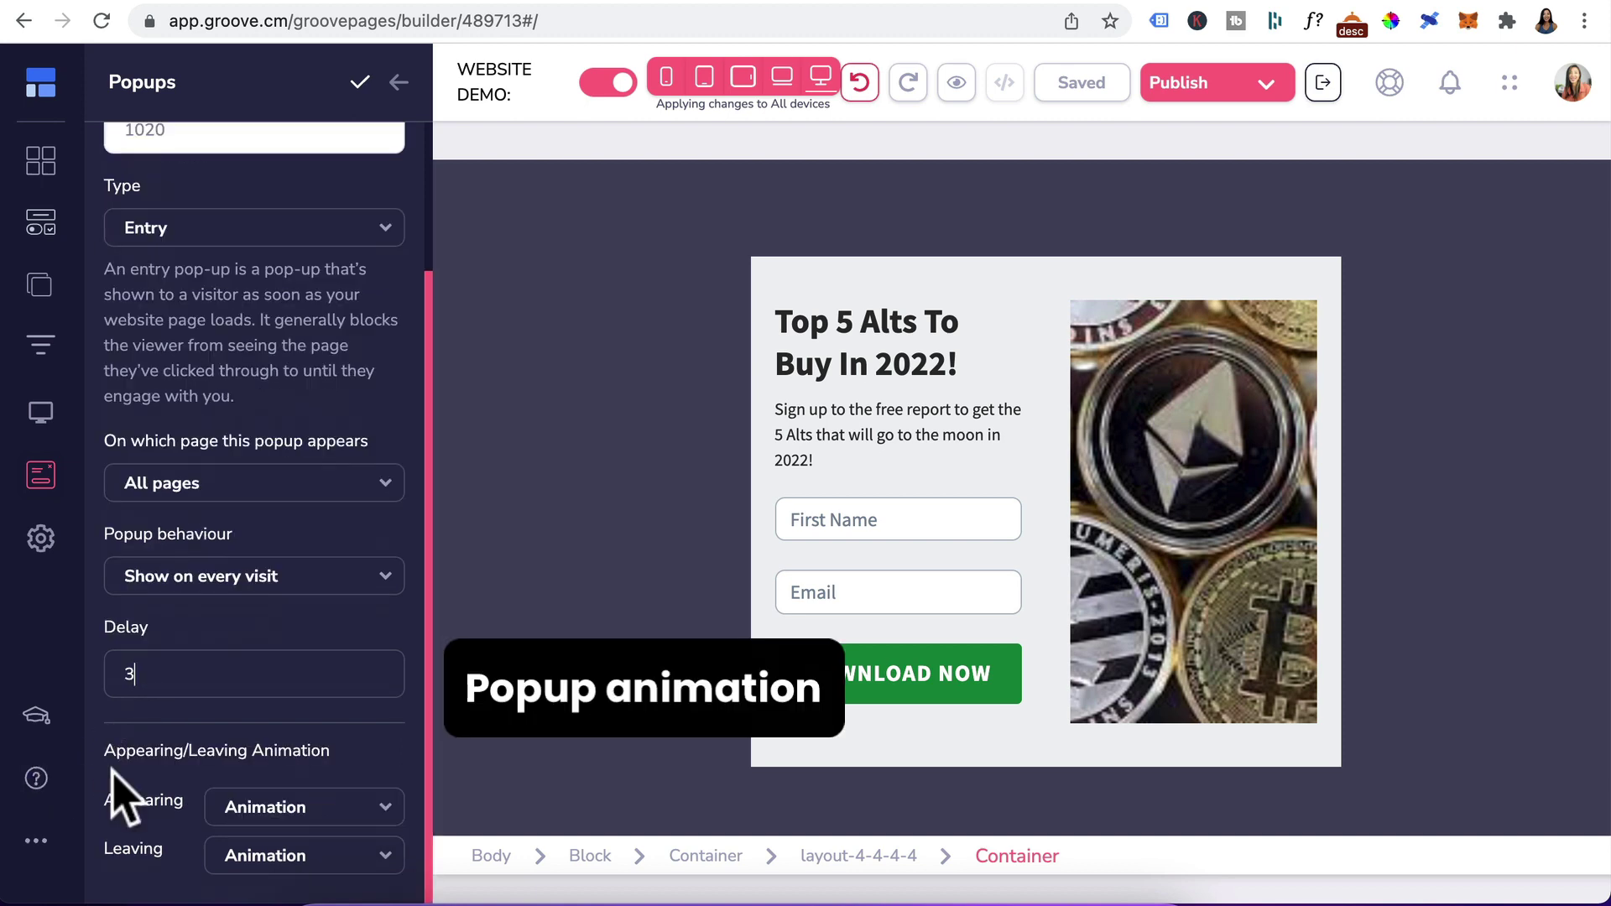
Choose the pulse appearing animation for Crypto Report and confirm its settings
{"action": "left_click", "coordinate": [286, 809]}
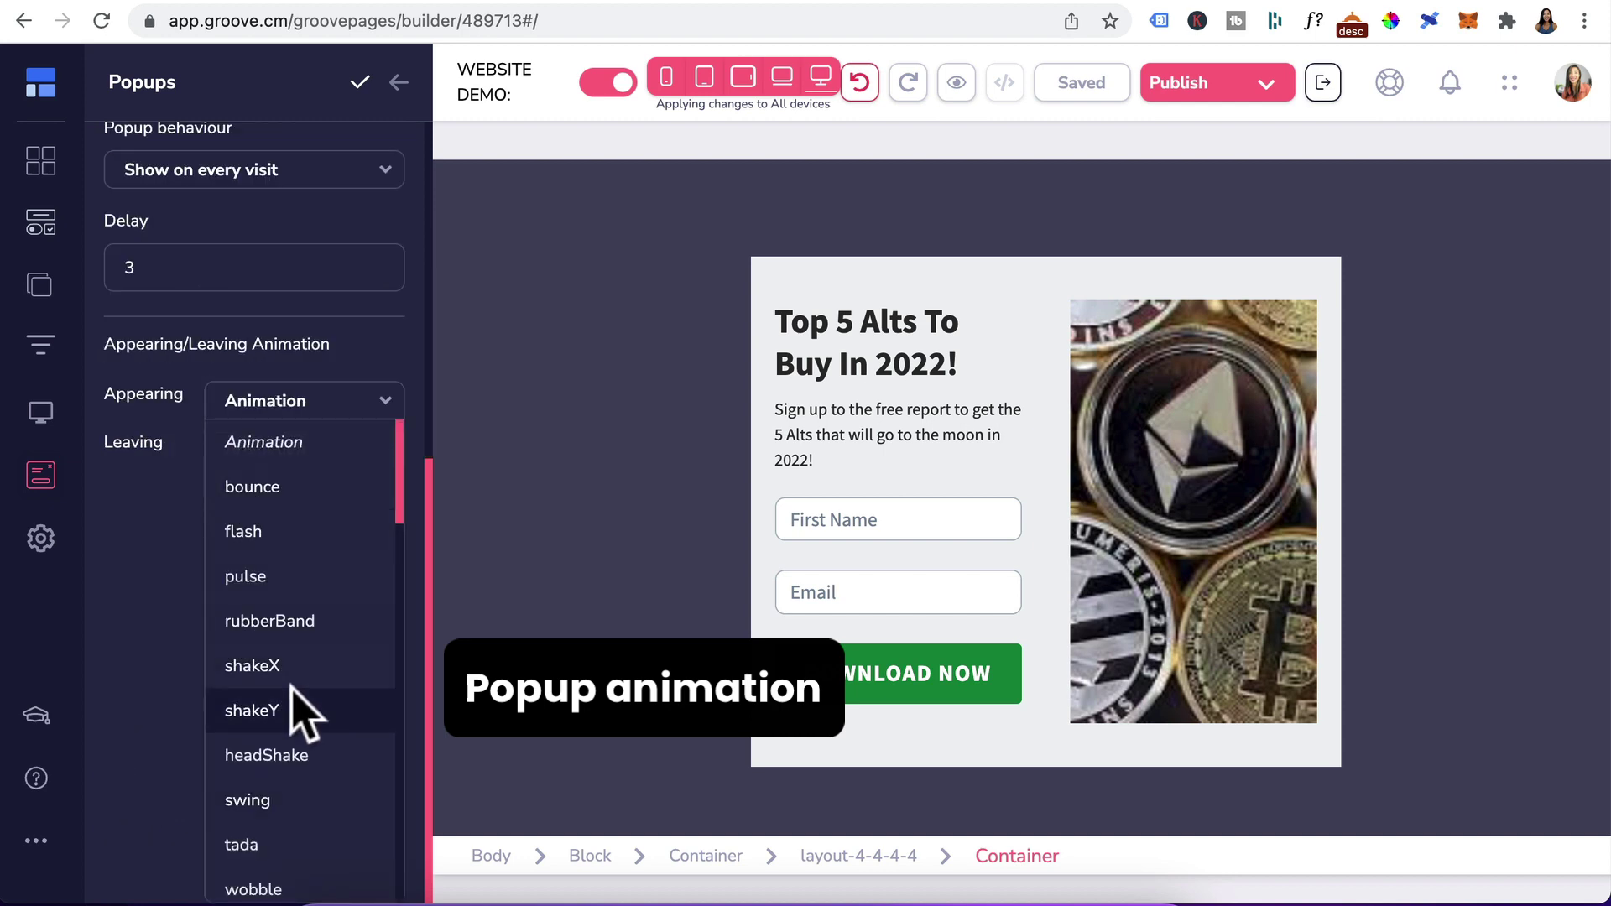
{"action": "left_click", "coordinate": [280, 574]}
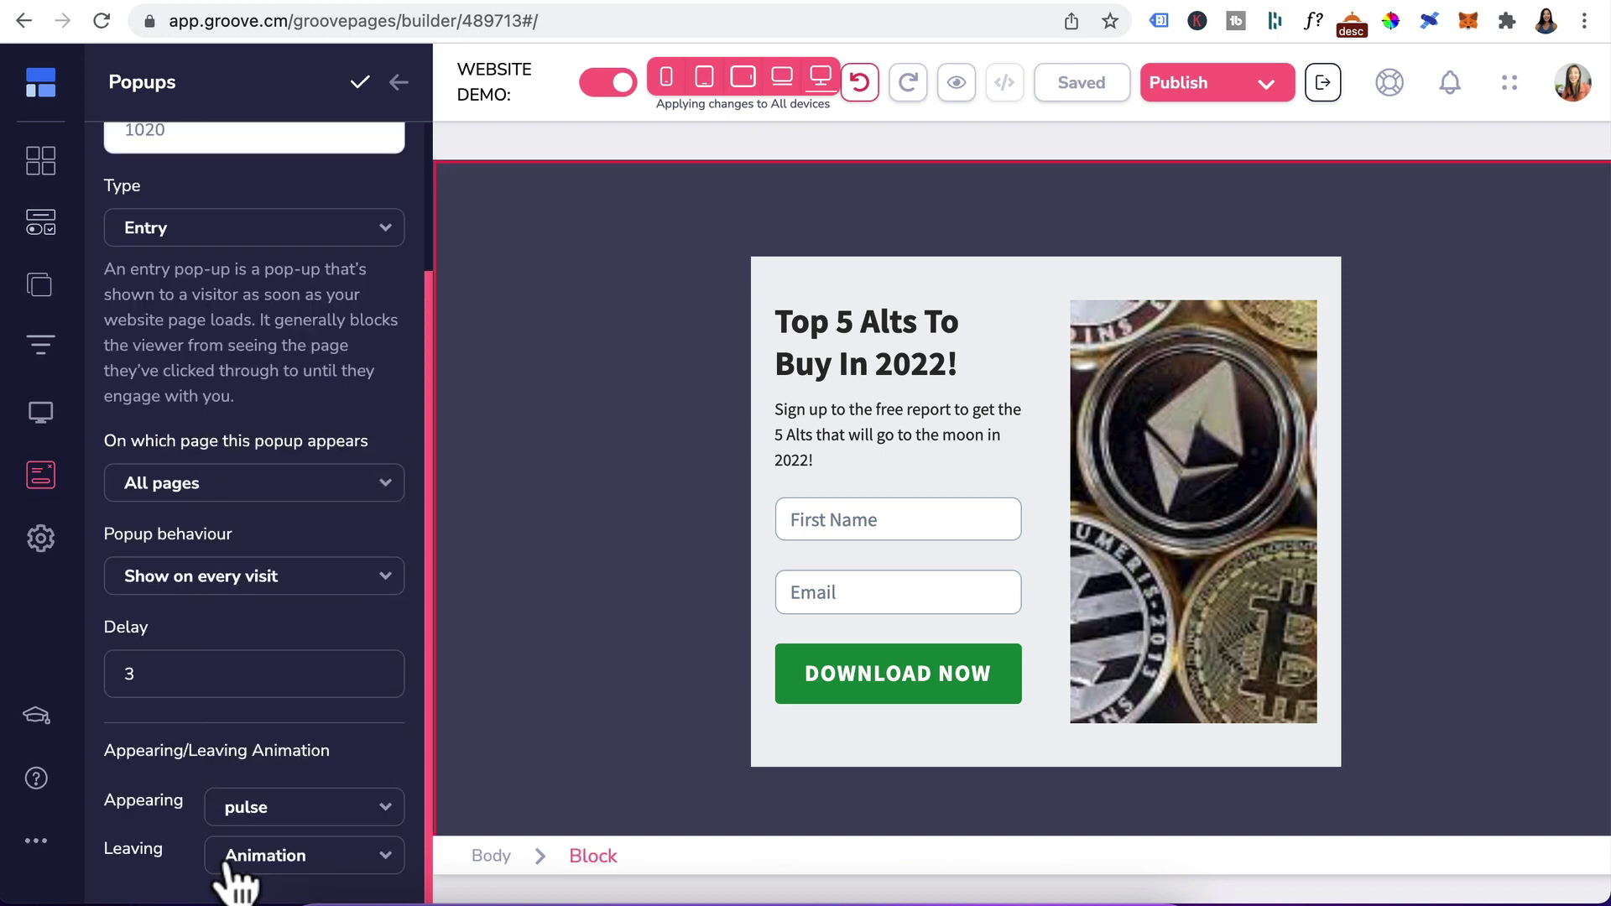
{"action": "left_click", "coordinate": [360, 83]}
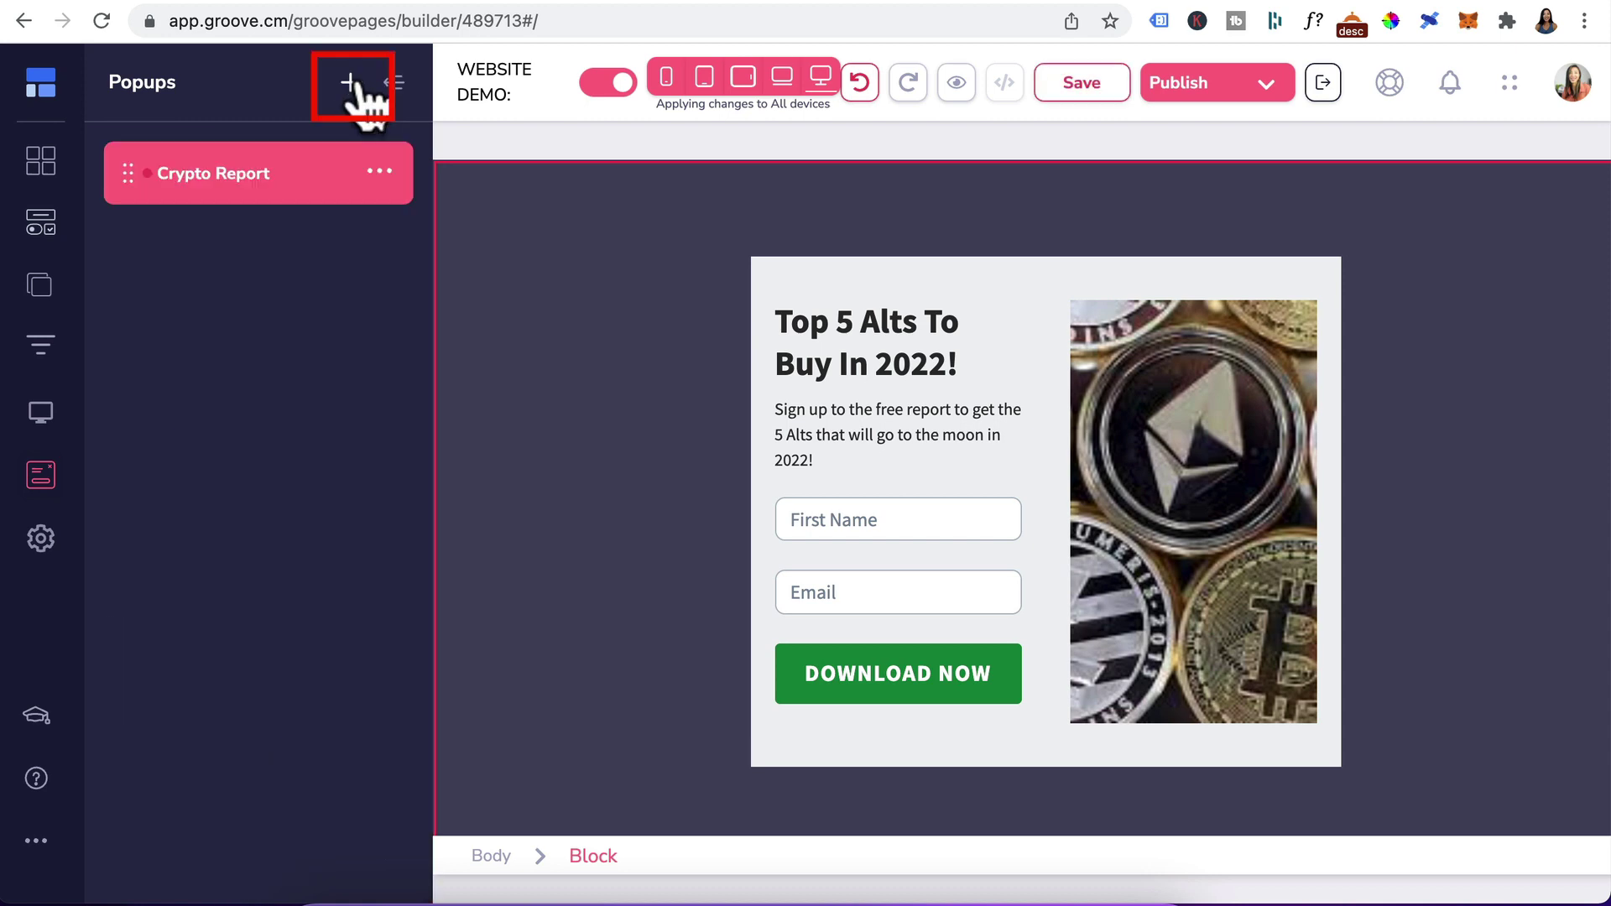
Save the popup changes from the top toolbar
{"action": "left_click", "coordinate": [1059, 81]}
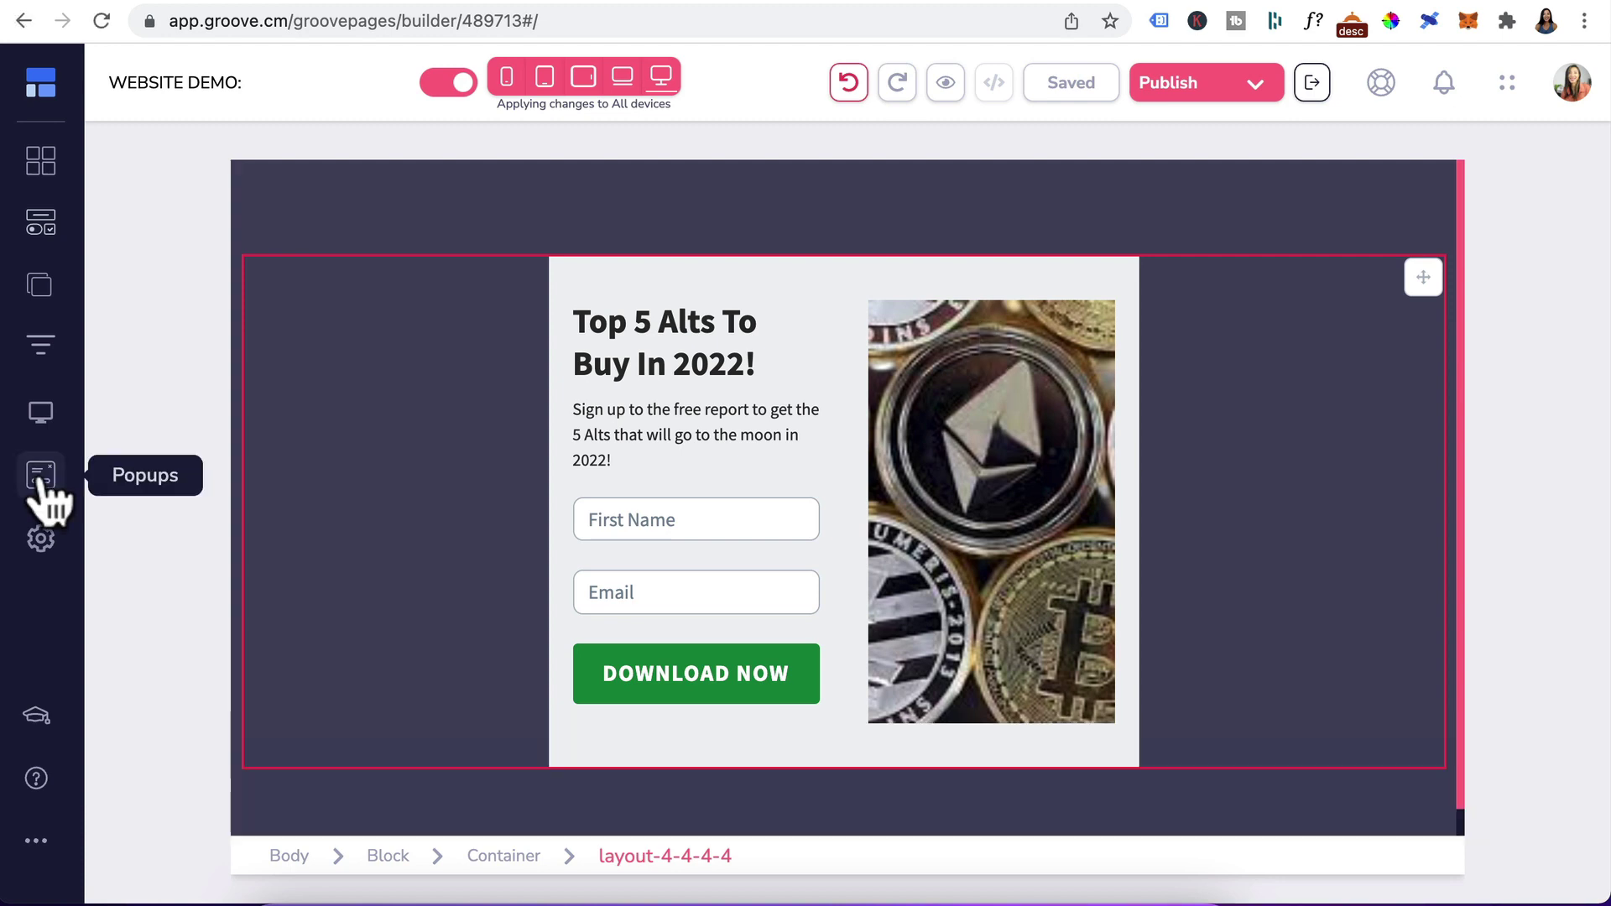
Switch Crypto Report to a Standard popup shown only on the HOME page
{"action": "left_click", "coordinate": [40, 474]}
{"action": "left_click", "coordinate": [377, 172]}
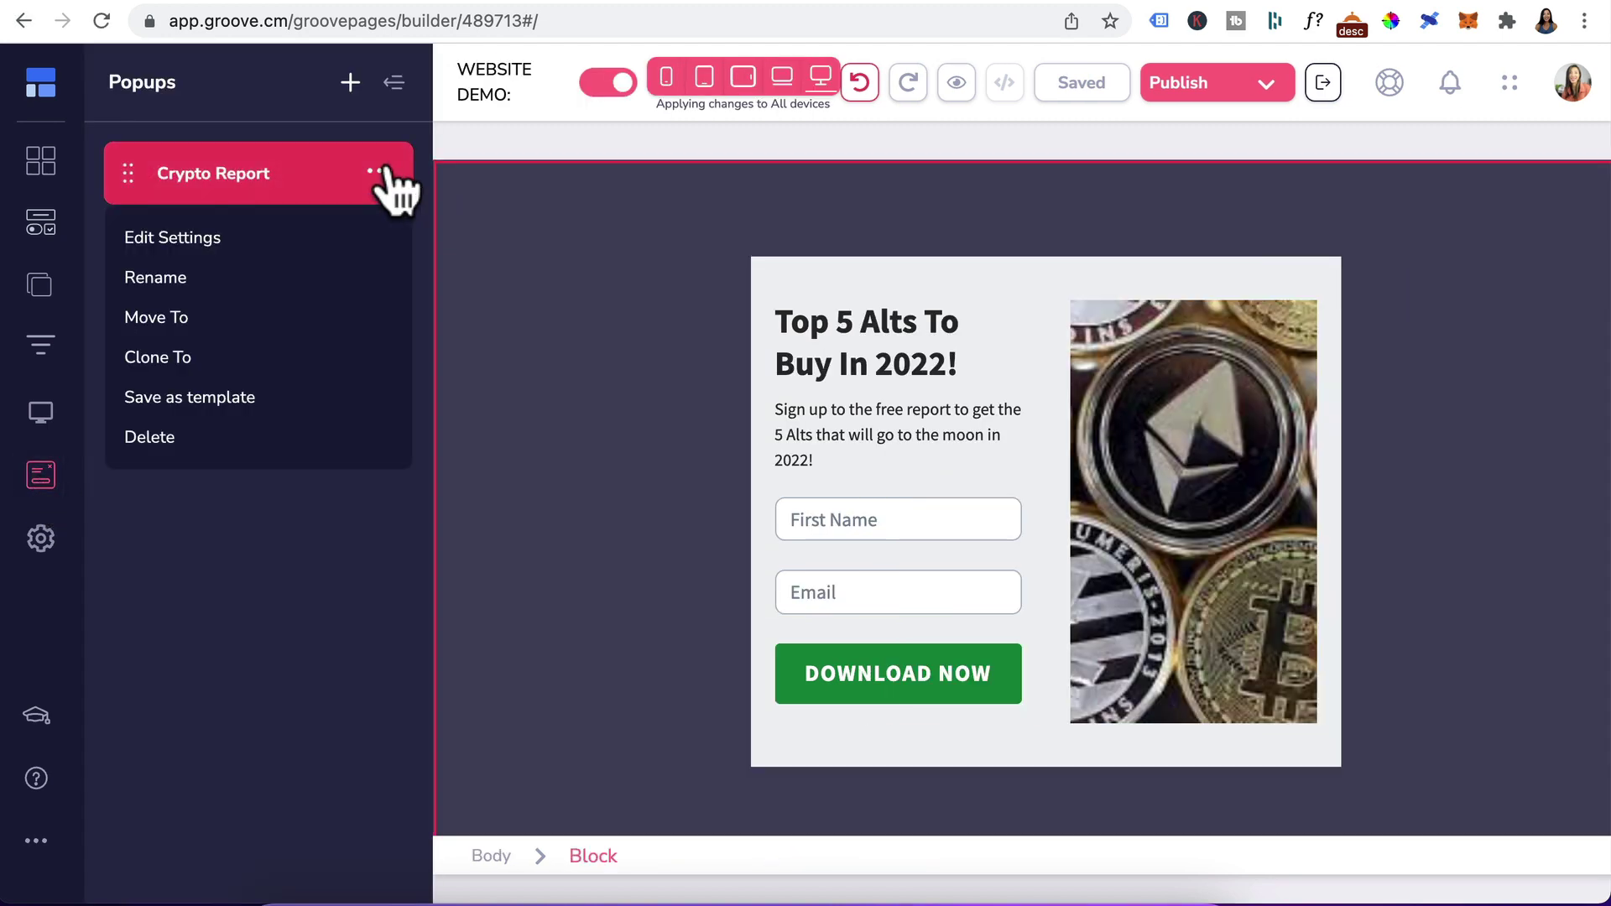
{"action": "left_click", "coordinate": [217, 240]}
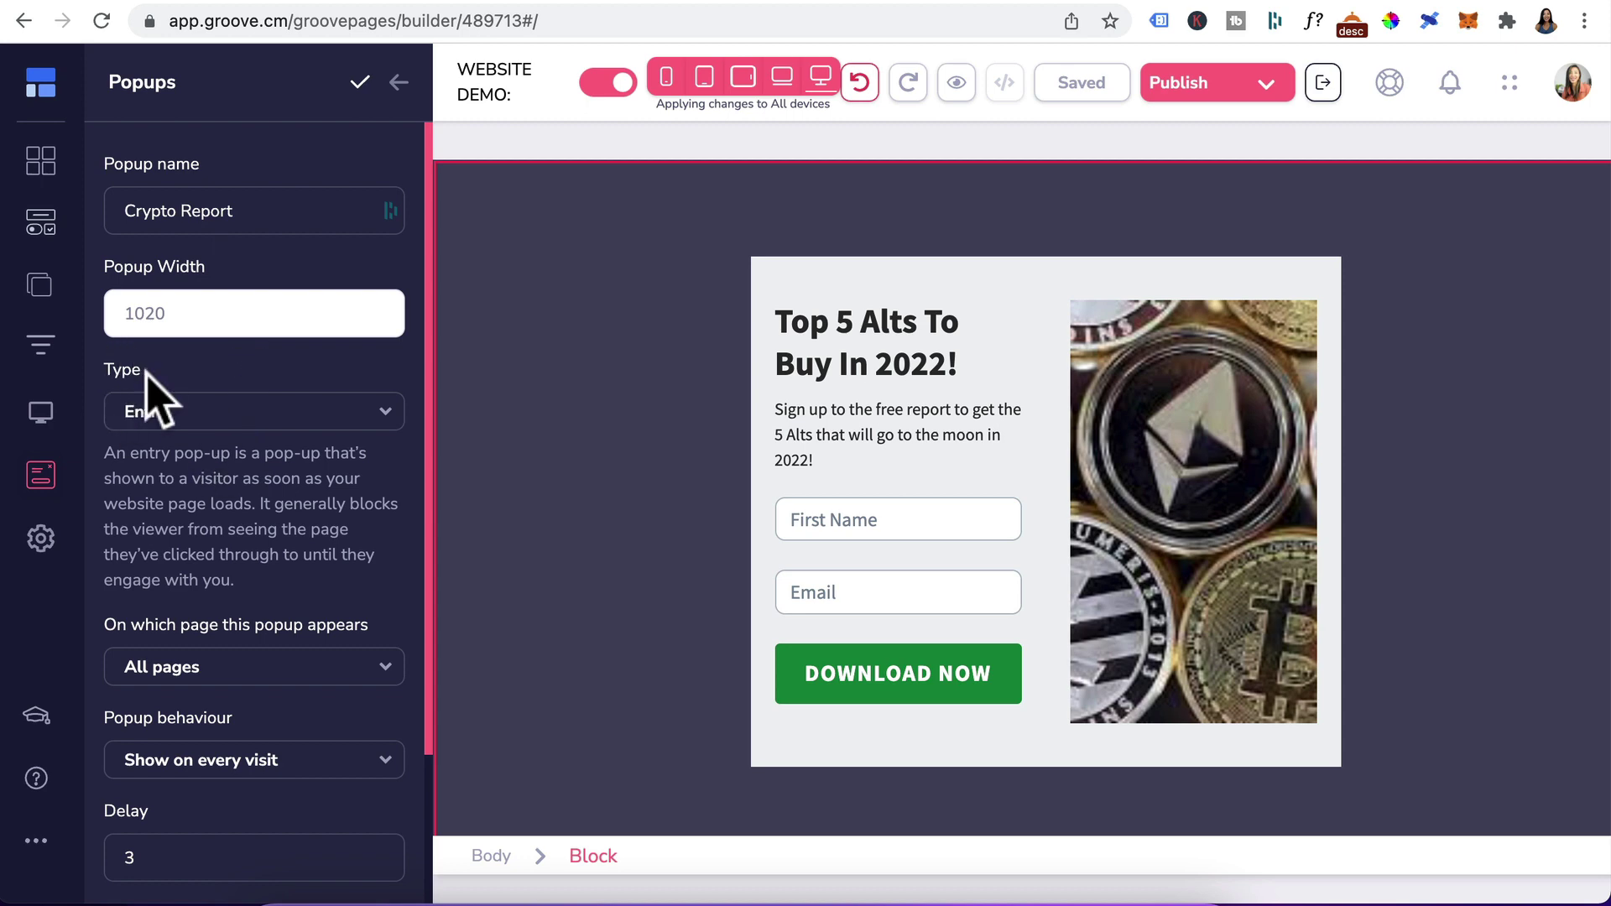
{"action": "left_click", "coordinate": [310, 420]}
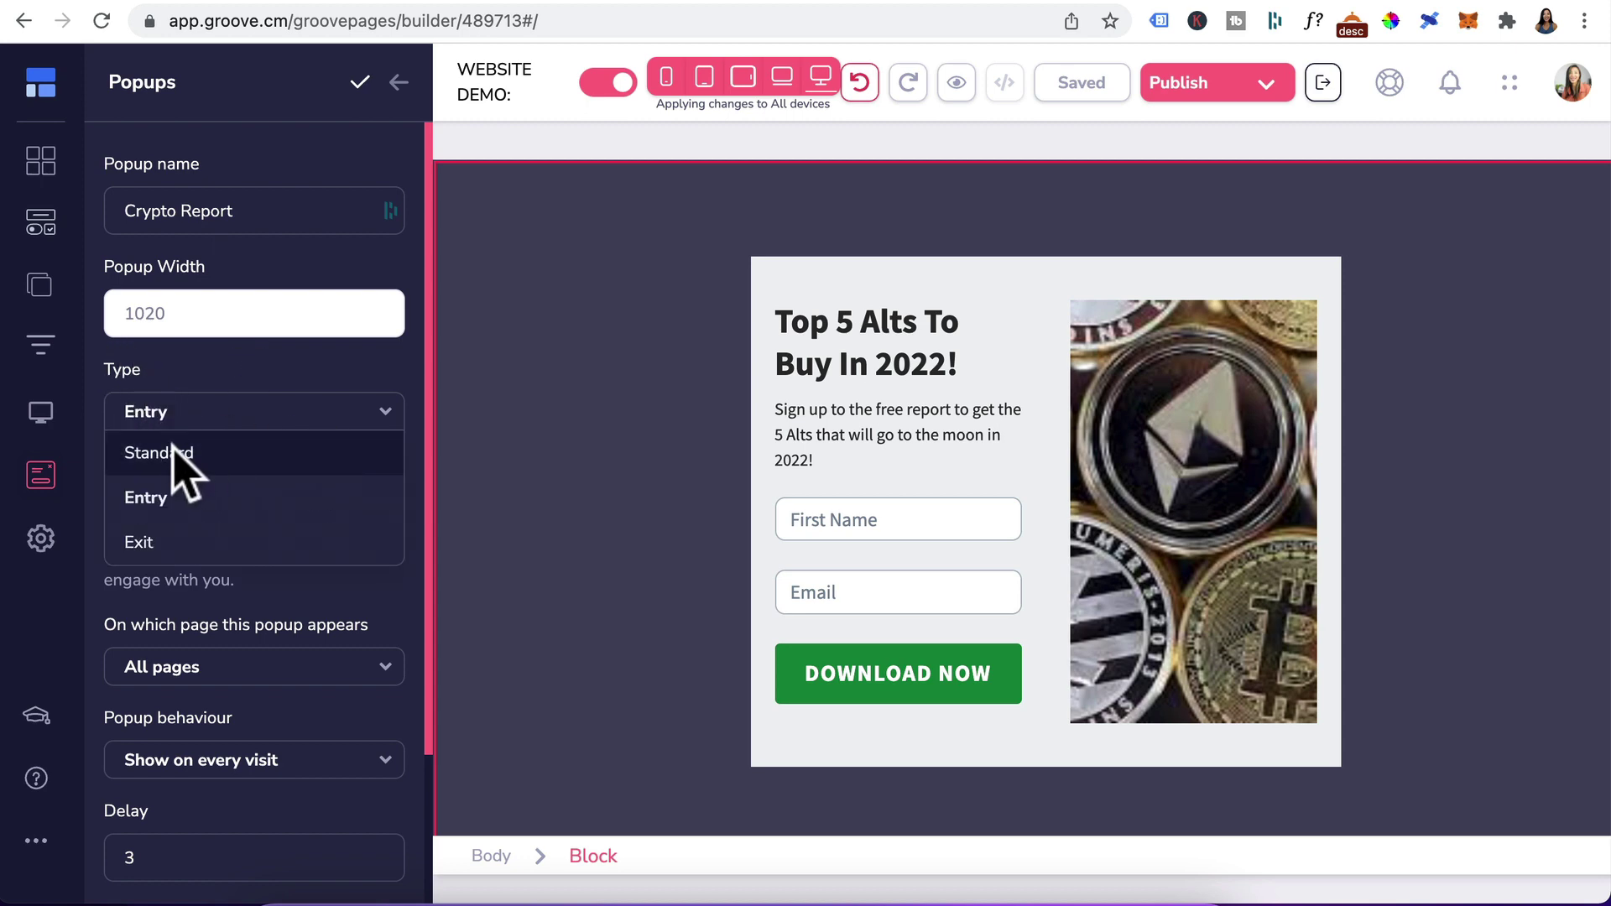
{"action": "left_click", "coordinate": [176, 452]}
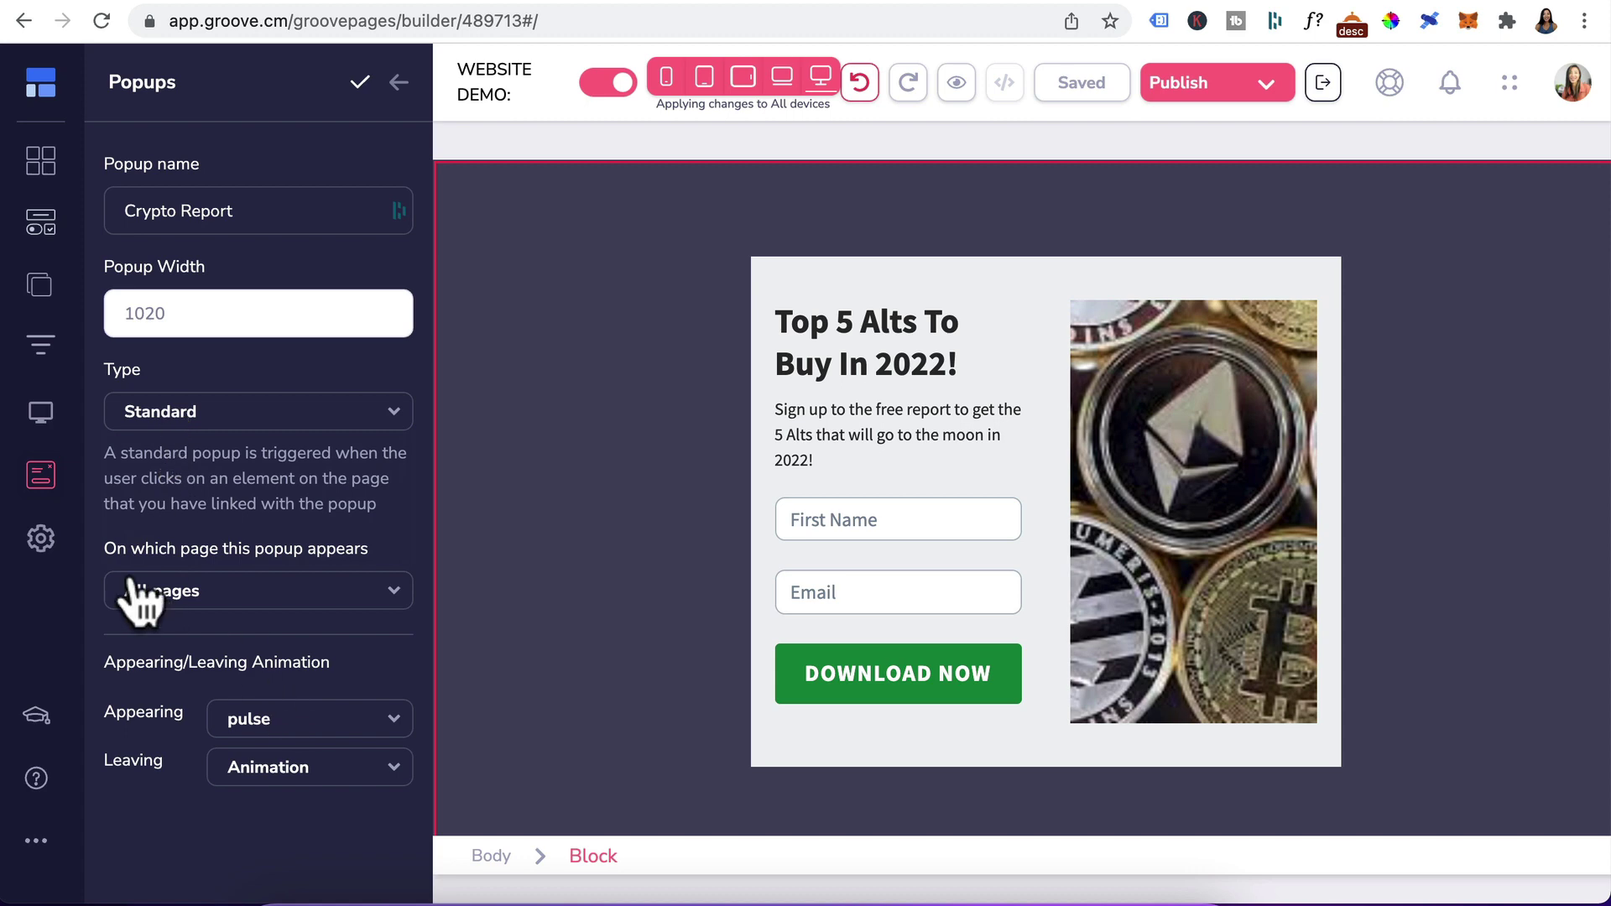
{"action": "left_click", "coordinate": [243, 598]}
{"action": "left_click", "coordinate": [200, 703]}
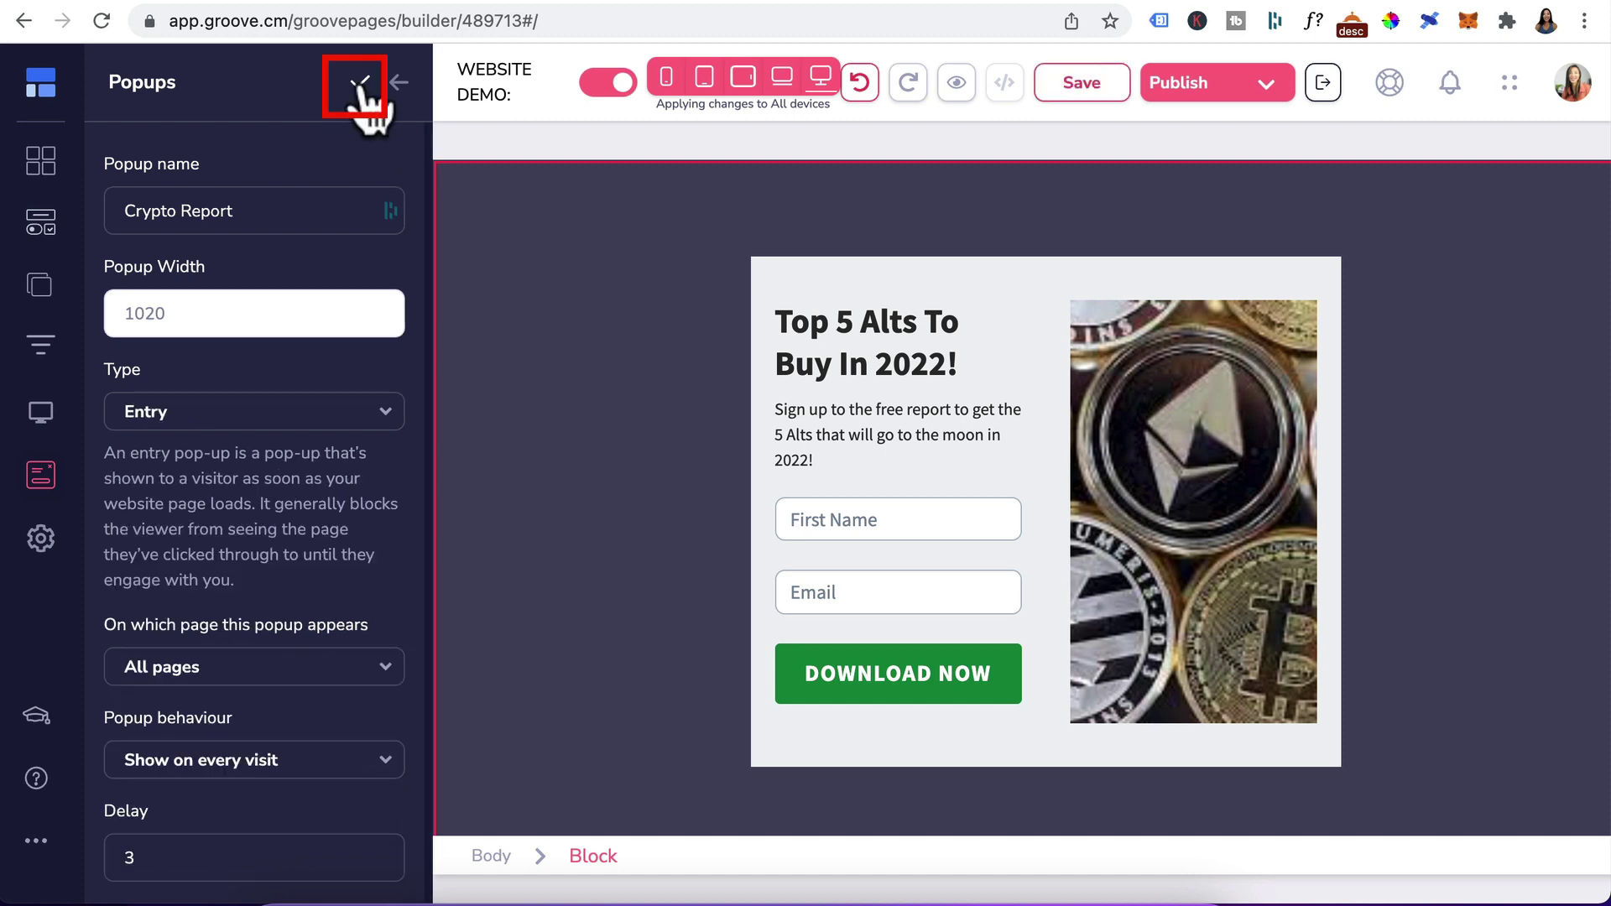
{"action": "left_click", "coordinate": [360, 84]}
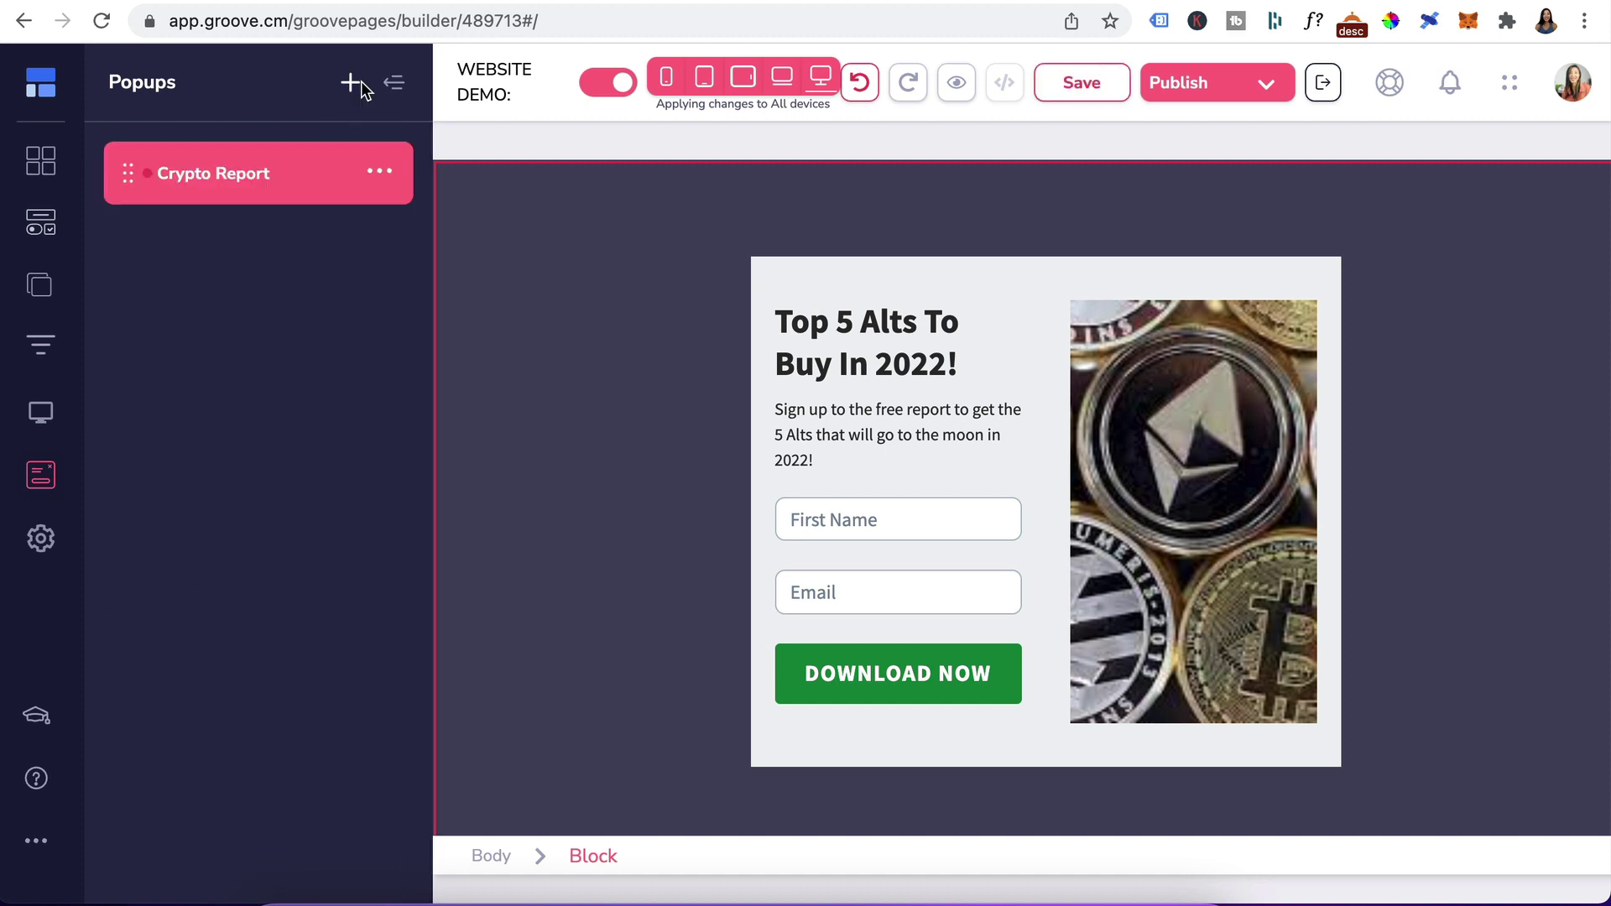
Save the popup and open the HOME page in the editor
{"action": "left_click", "coordinate": [1081, 82]}
{"action": "left_click", "coordinate": [39, 289]}
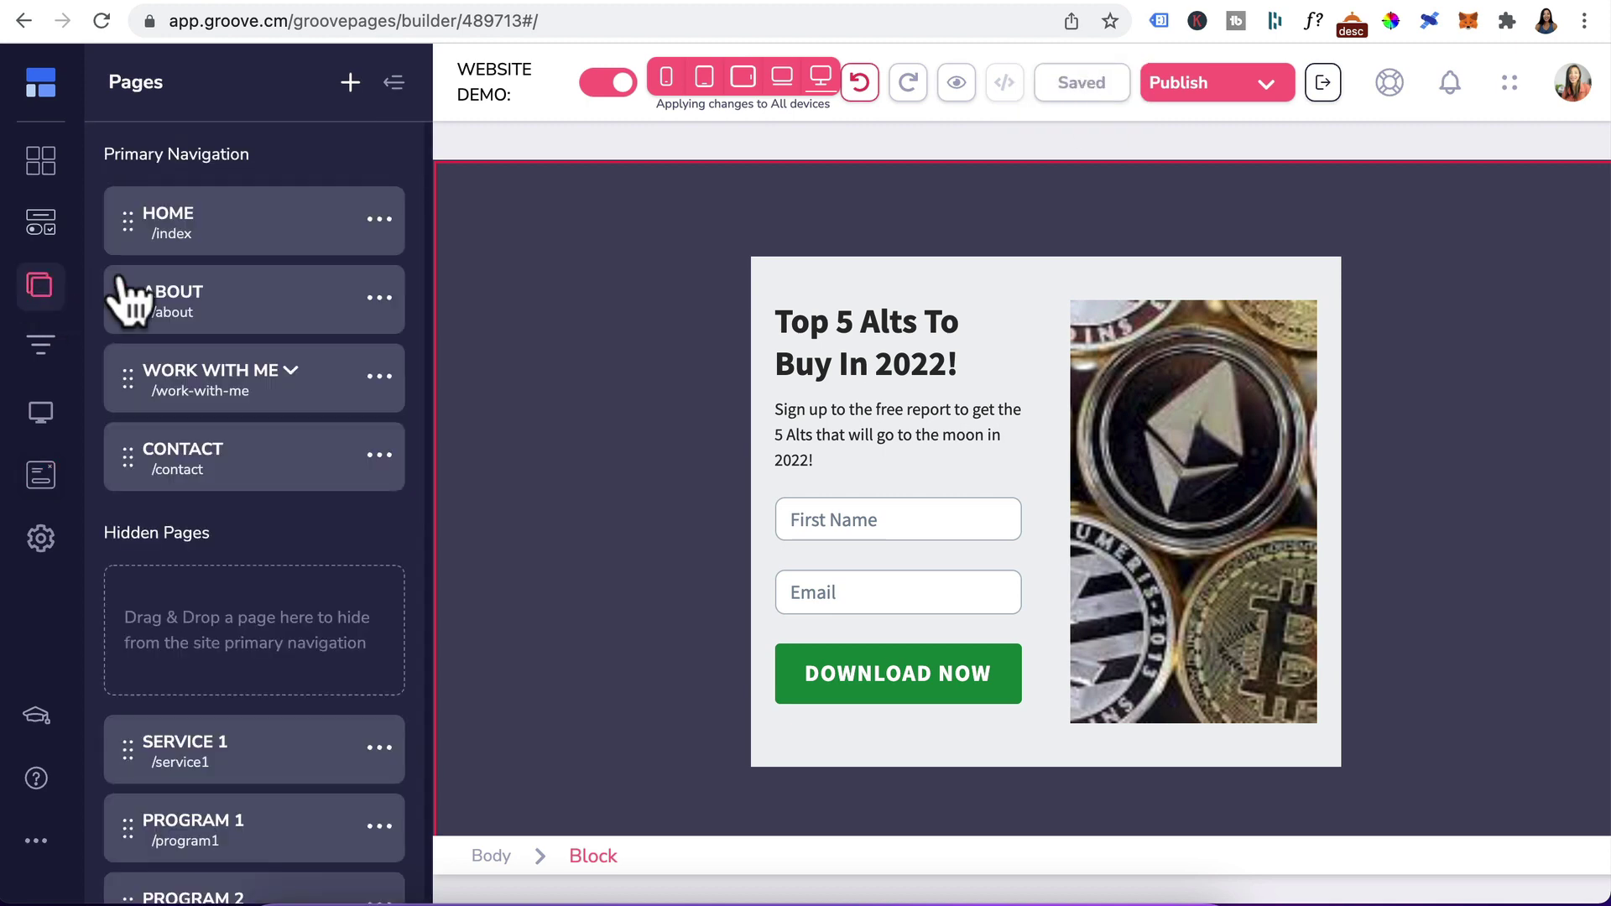
{"action": "left_click", "coordinate": [198, 233]}
{"action": "scroll", "coordinate": [515, 467], "scroll_direction": "down", "scroll_amount": 5}
Link the HOME page's GET STARTED button to the Crypto Report popup
{"action": "left_click", "coordinate": [514, 468]}
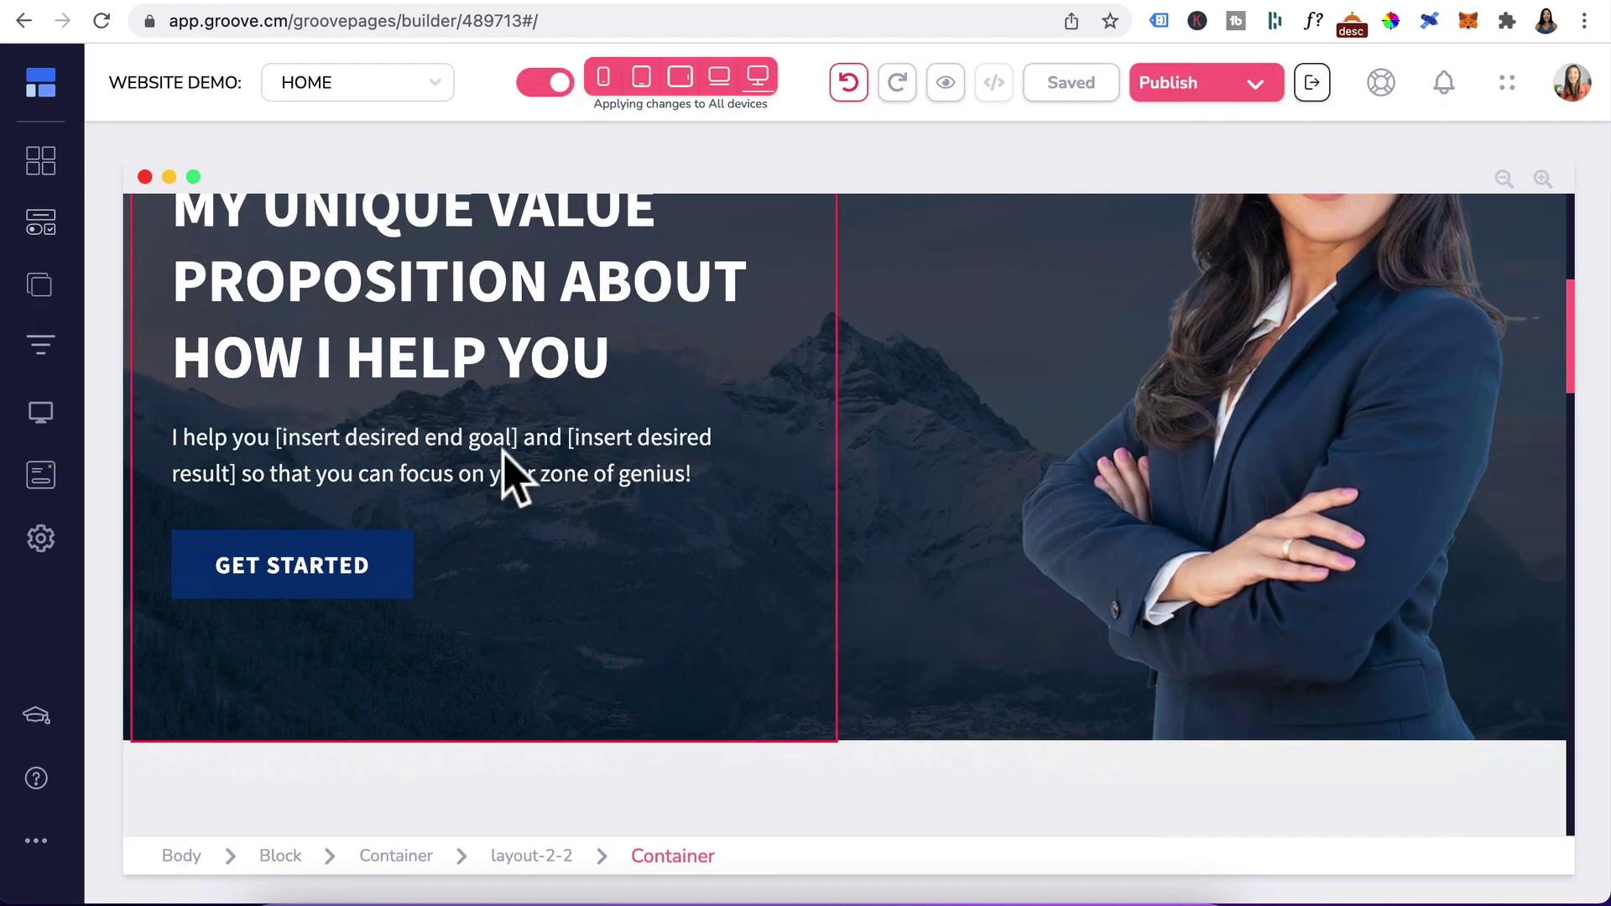
{"action": "left_click", "coordinate": [302, 579]}
{"action": "left_click", "coordinate": [300, 572]}
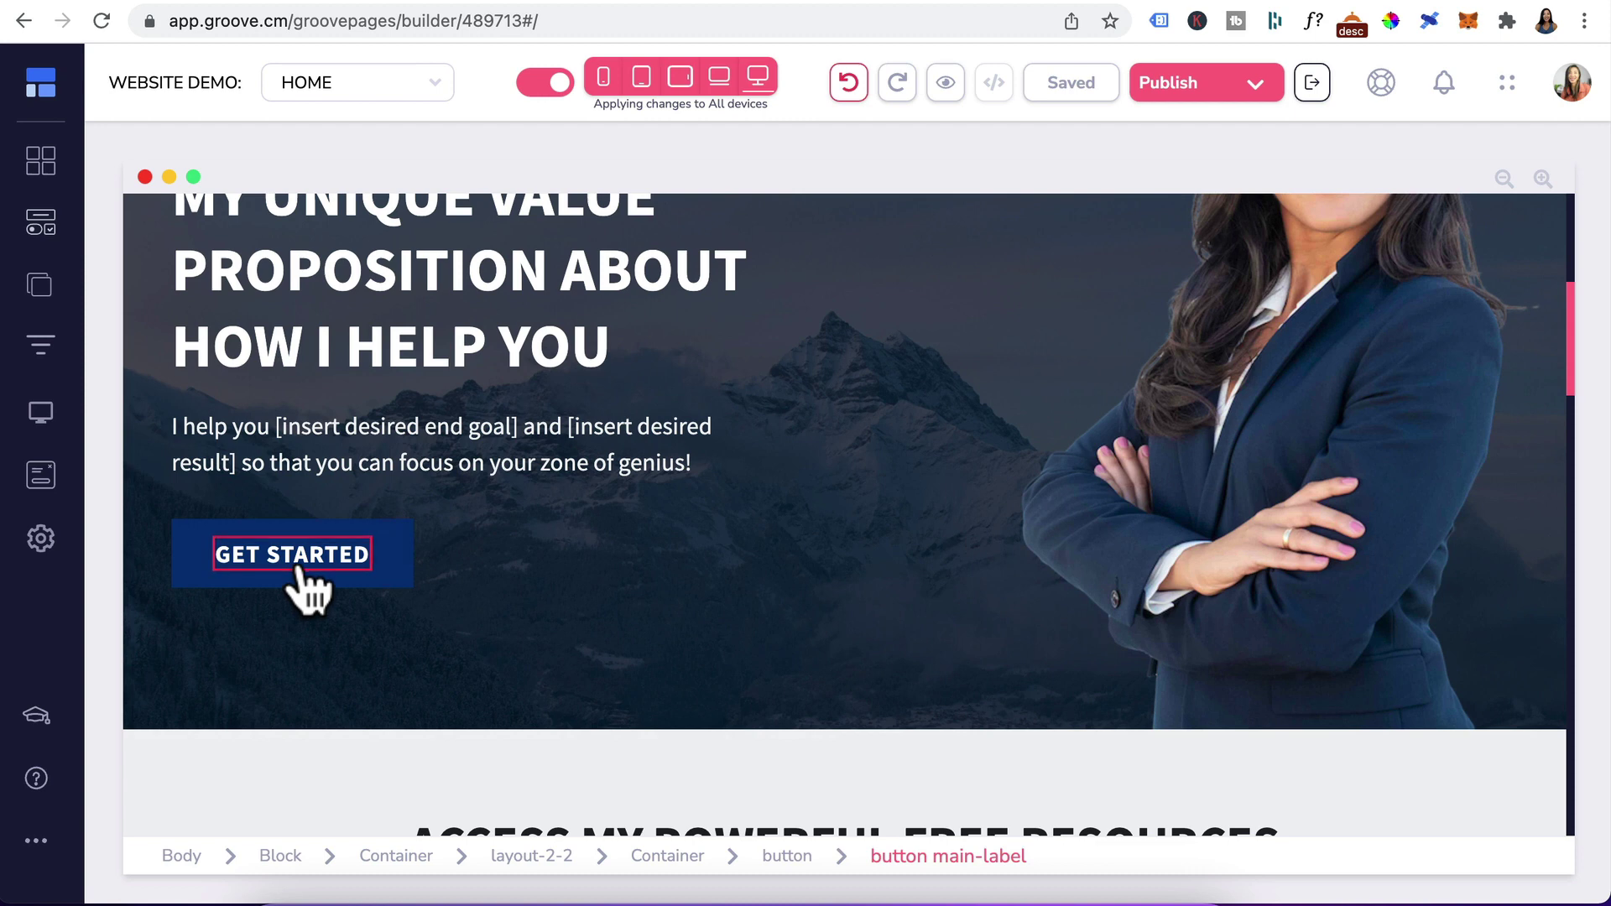
{"action": "left_click", "coordinate": [374, 577]}
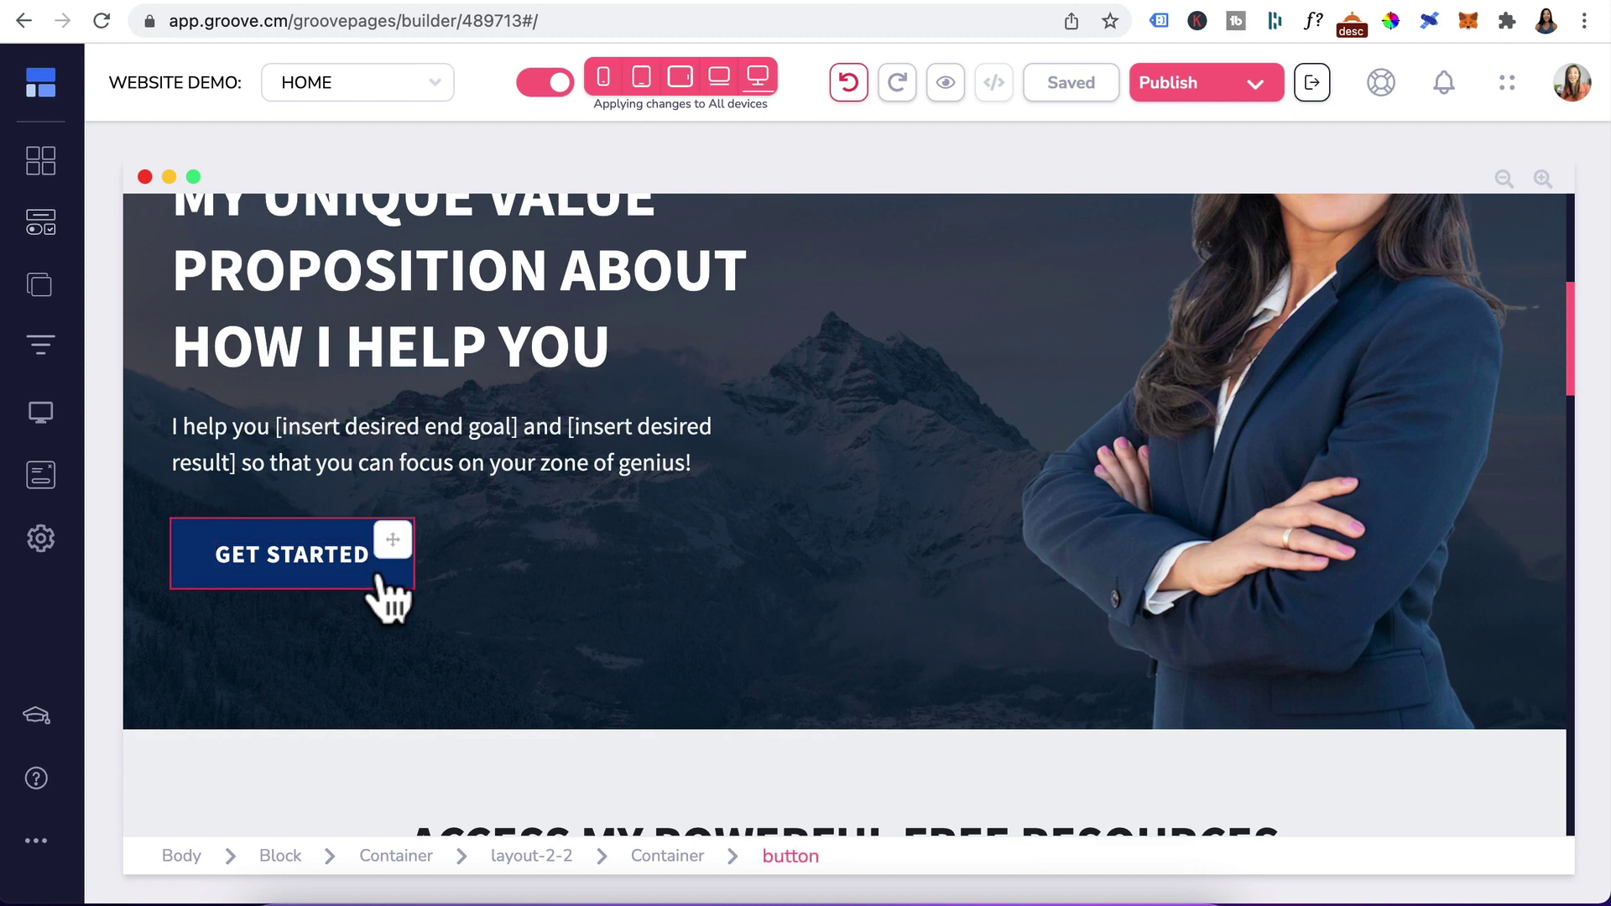
{"action": "left_click", "coordinate": [1403, 239]}
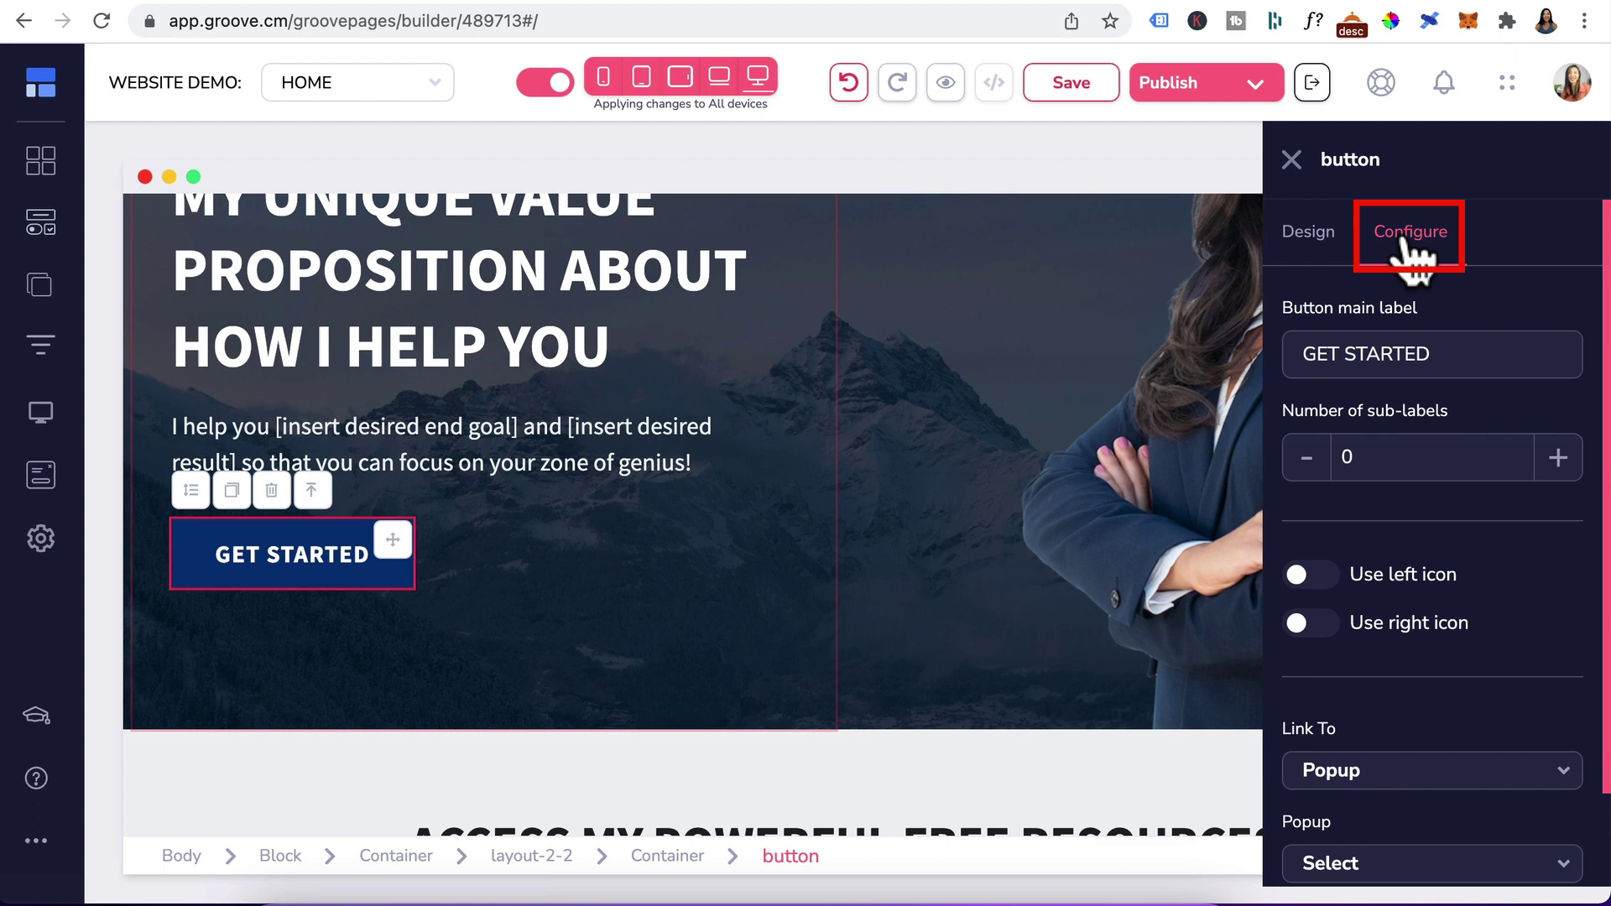
{"action": "scroll", "coordinate": [1343, 620], "scroll_direction": "down", "scroll_amount": 2}
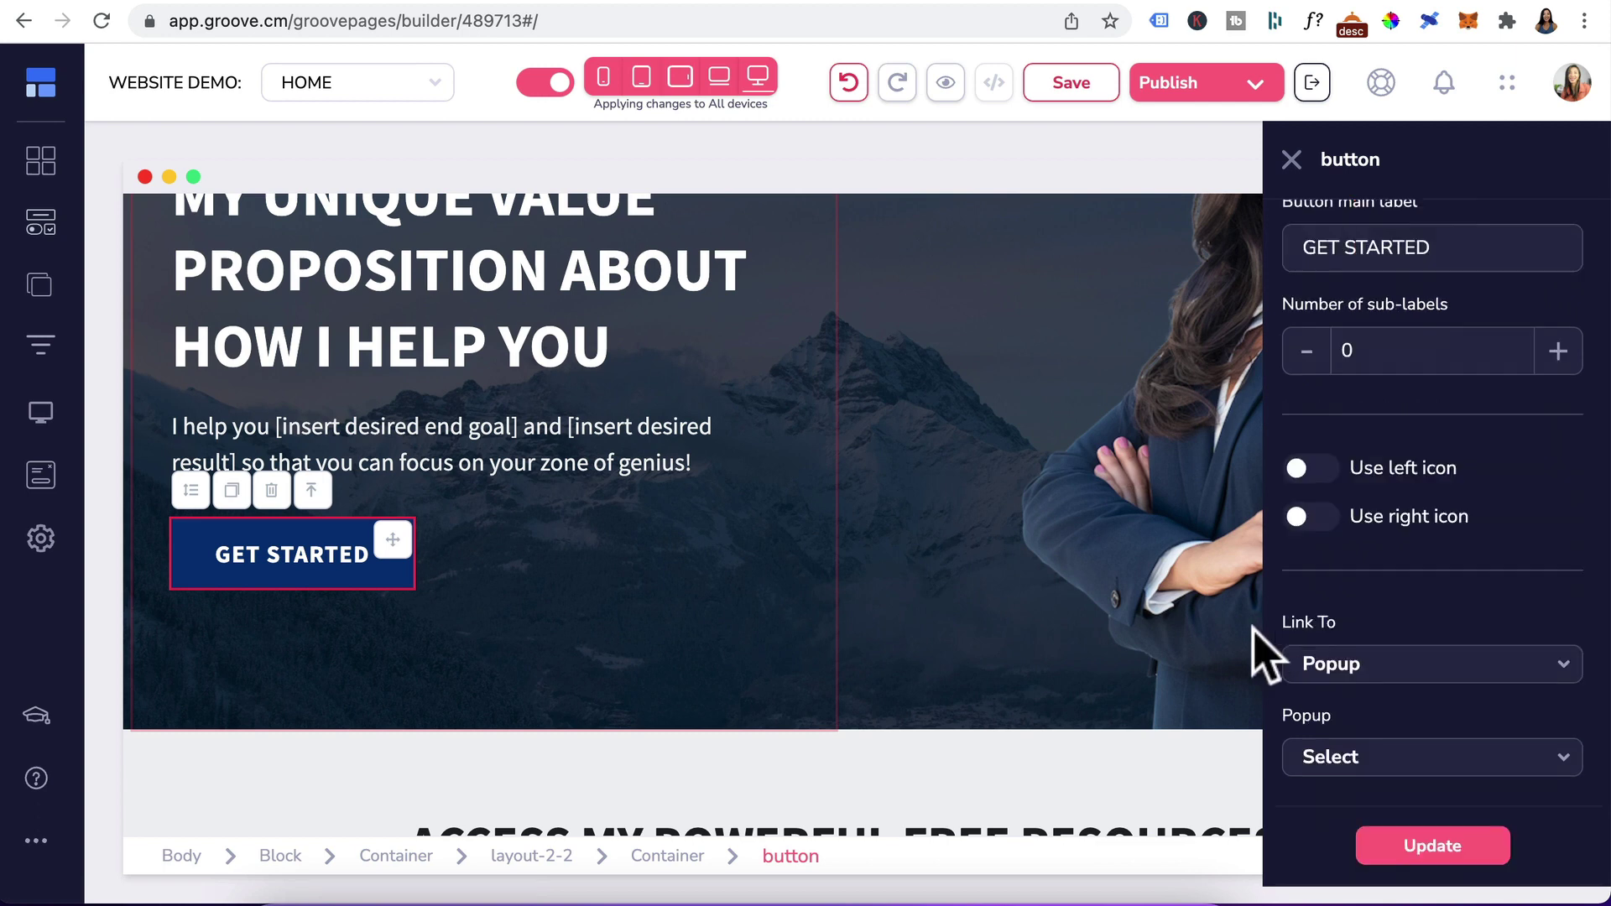
{"action": "left_click", "coordinate": [1467, 692]}
{"action": "scroll", "coordinate": [1426, 831], "scroll_direction": "down", "scroll_amount": 2}
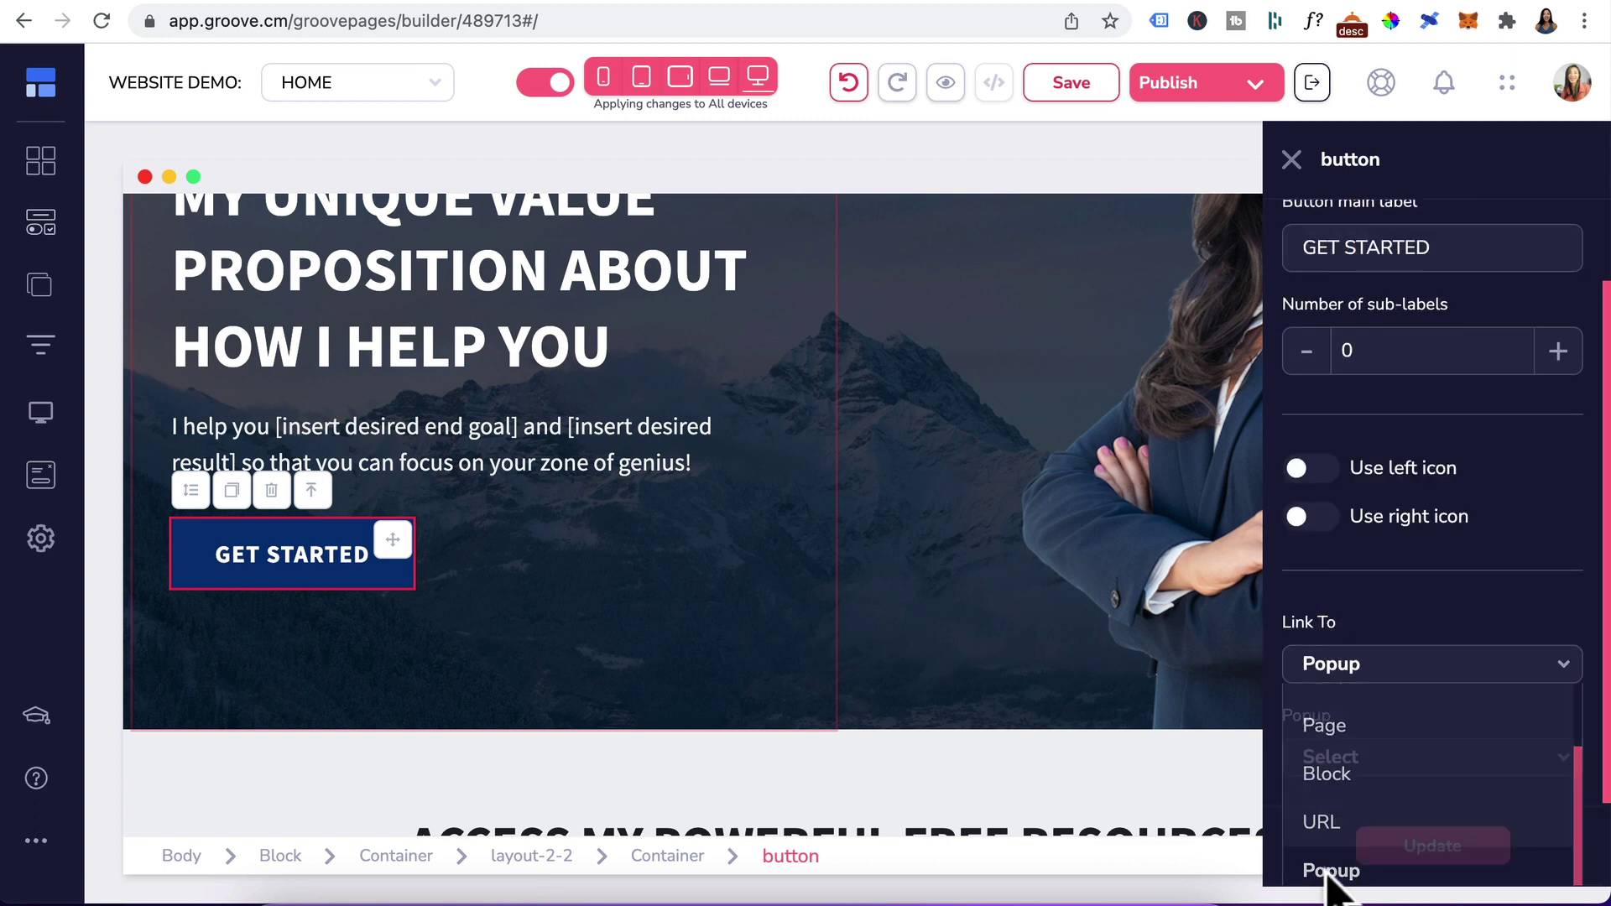
{"action": "left_click", "coordinate": [1330, 871]}
{"action": "left_click", "coordinate": [1552, 760]}
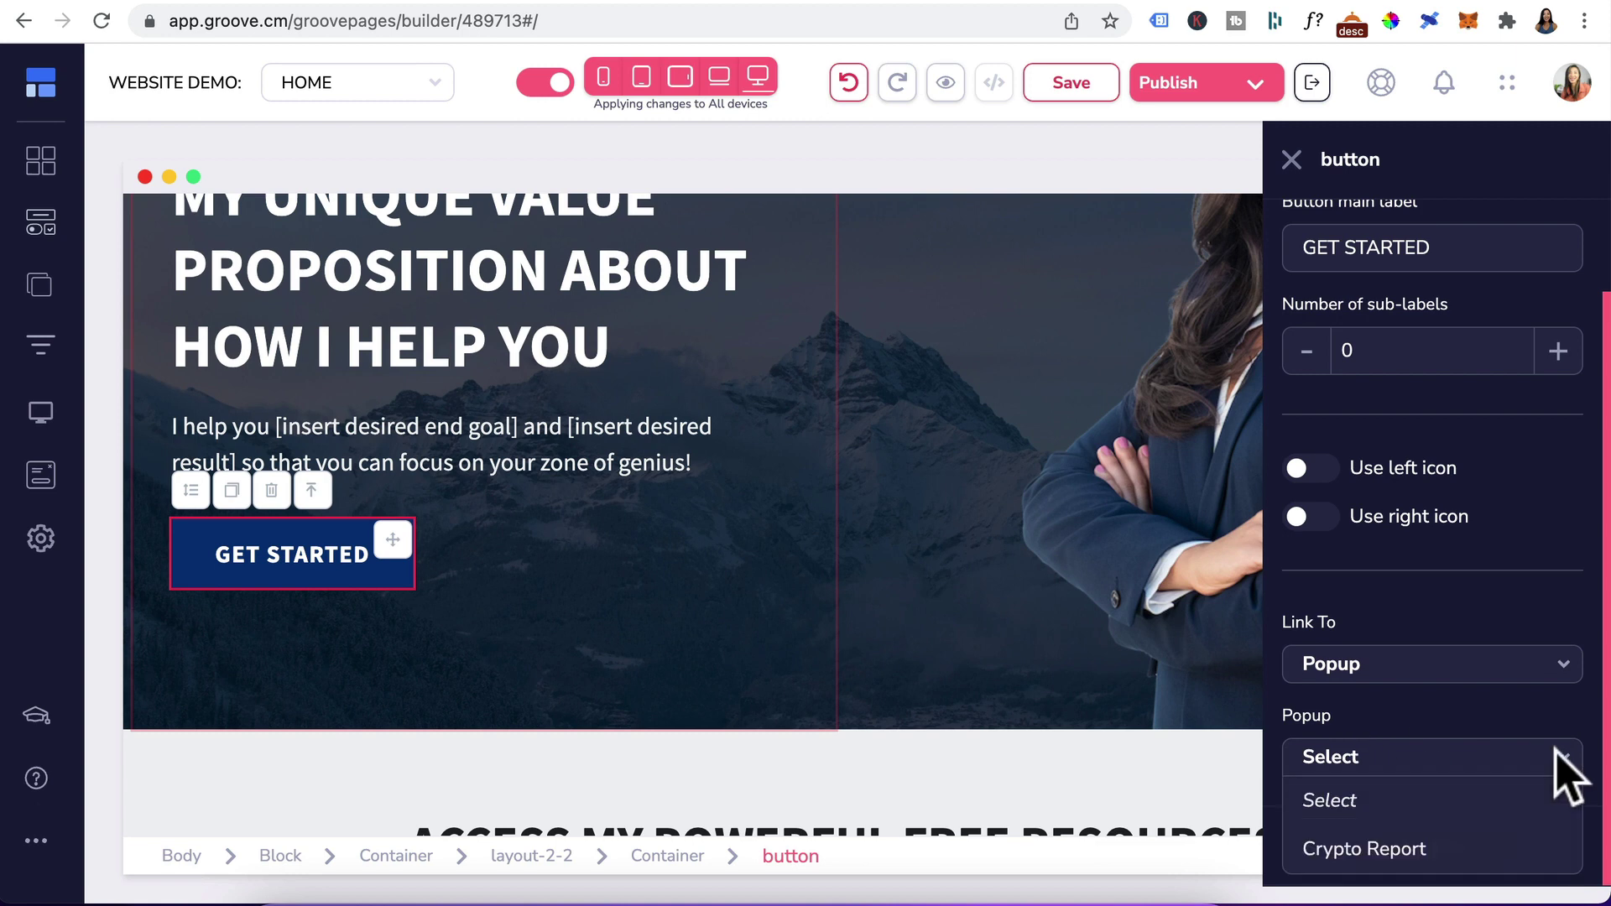
{"action": "left_click", "coordinate": [1365, 850]}
{"action": "left_click", "coordinate": [1408, 849]}
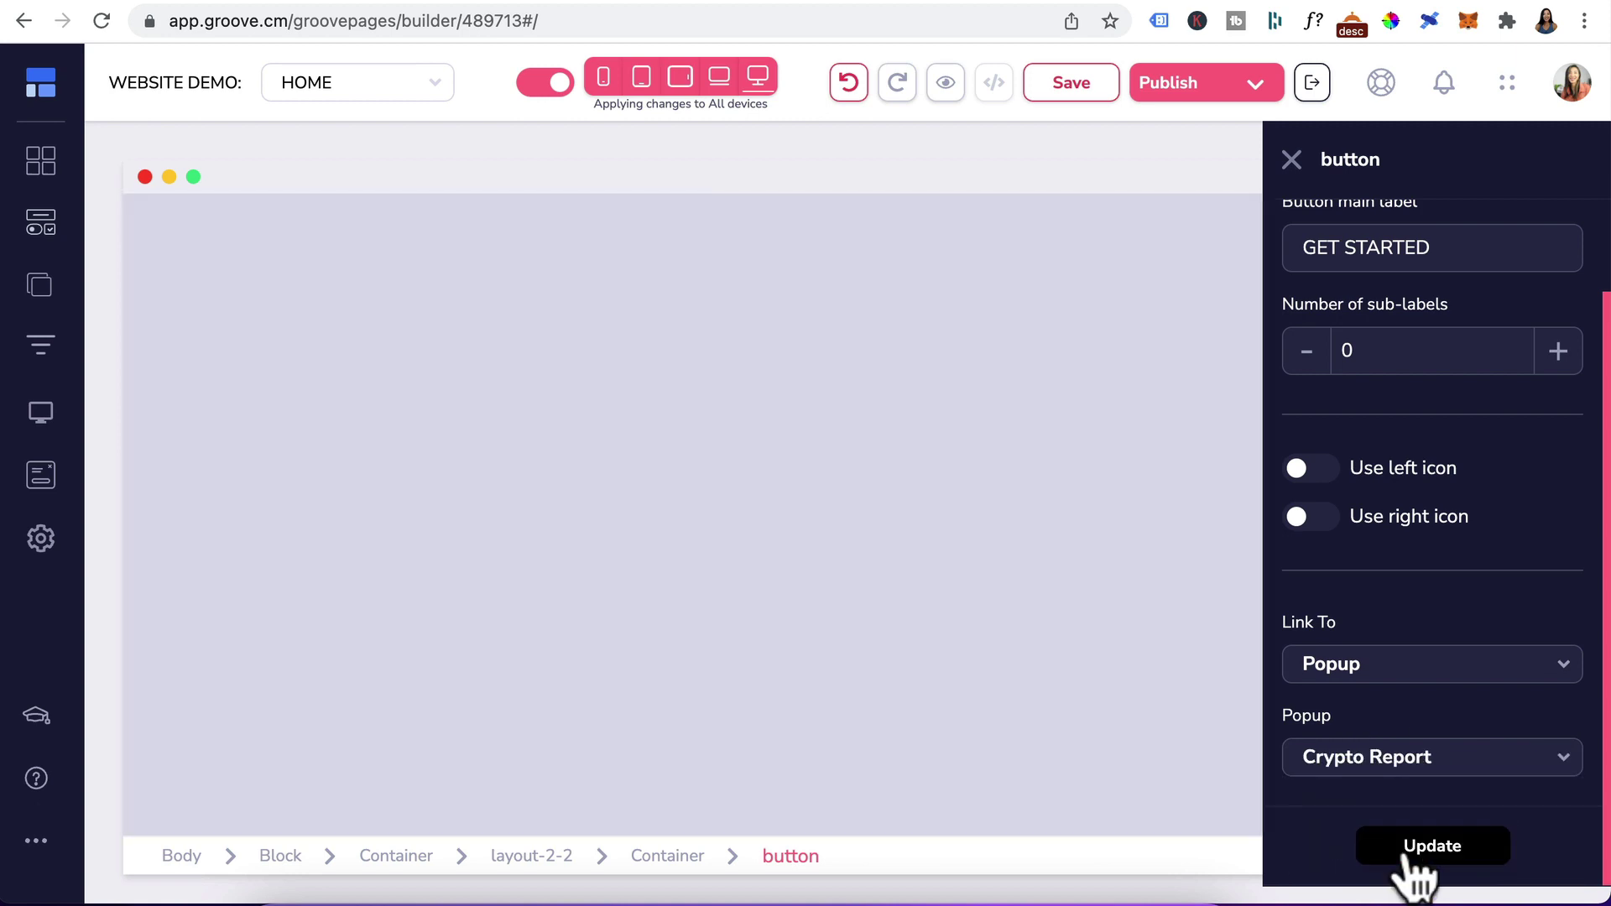
Save the HOME page and bring up the list of popups
{"action": "left_click", "coordinate": [1064, 89]}
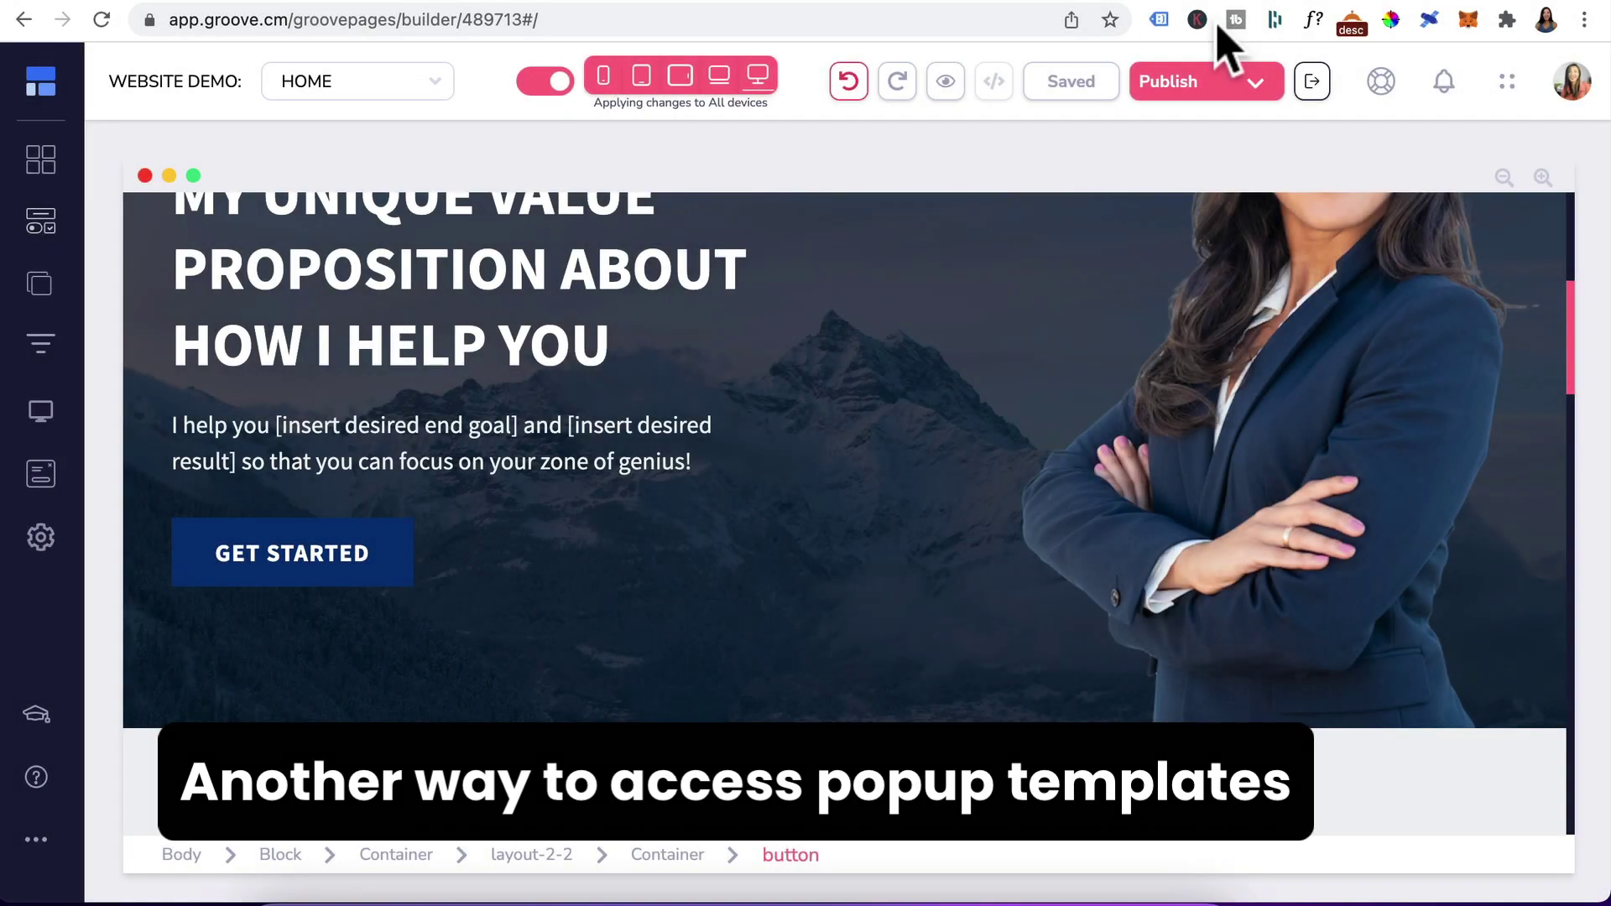
{"action": "left_click", "coordinate": [1055, 214]}
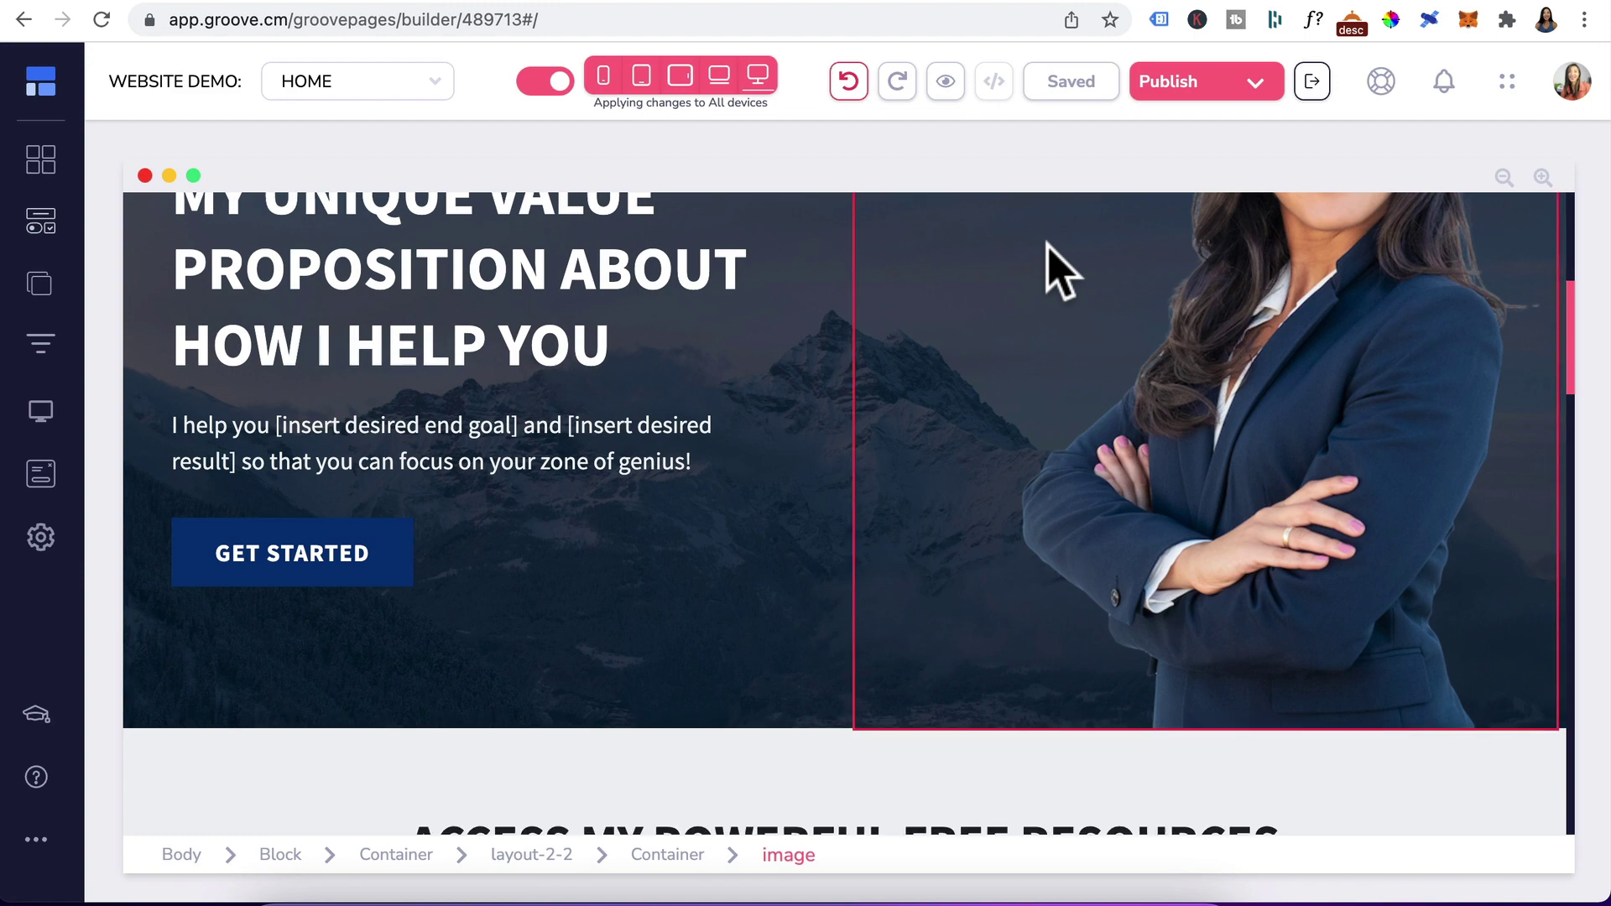
{"action": "left_click", "coordinate": [38, 475]}
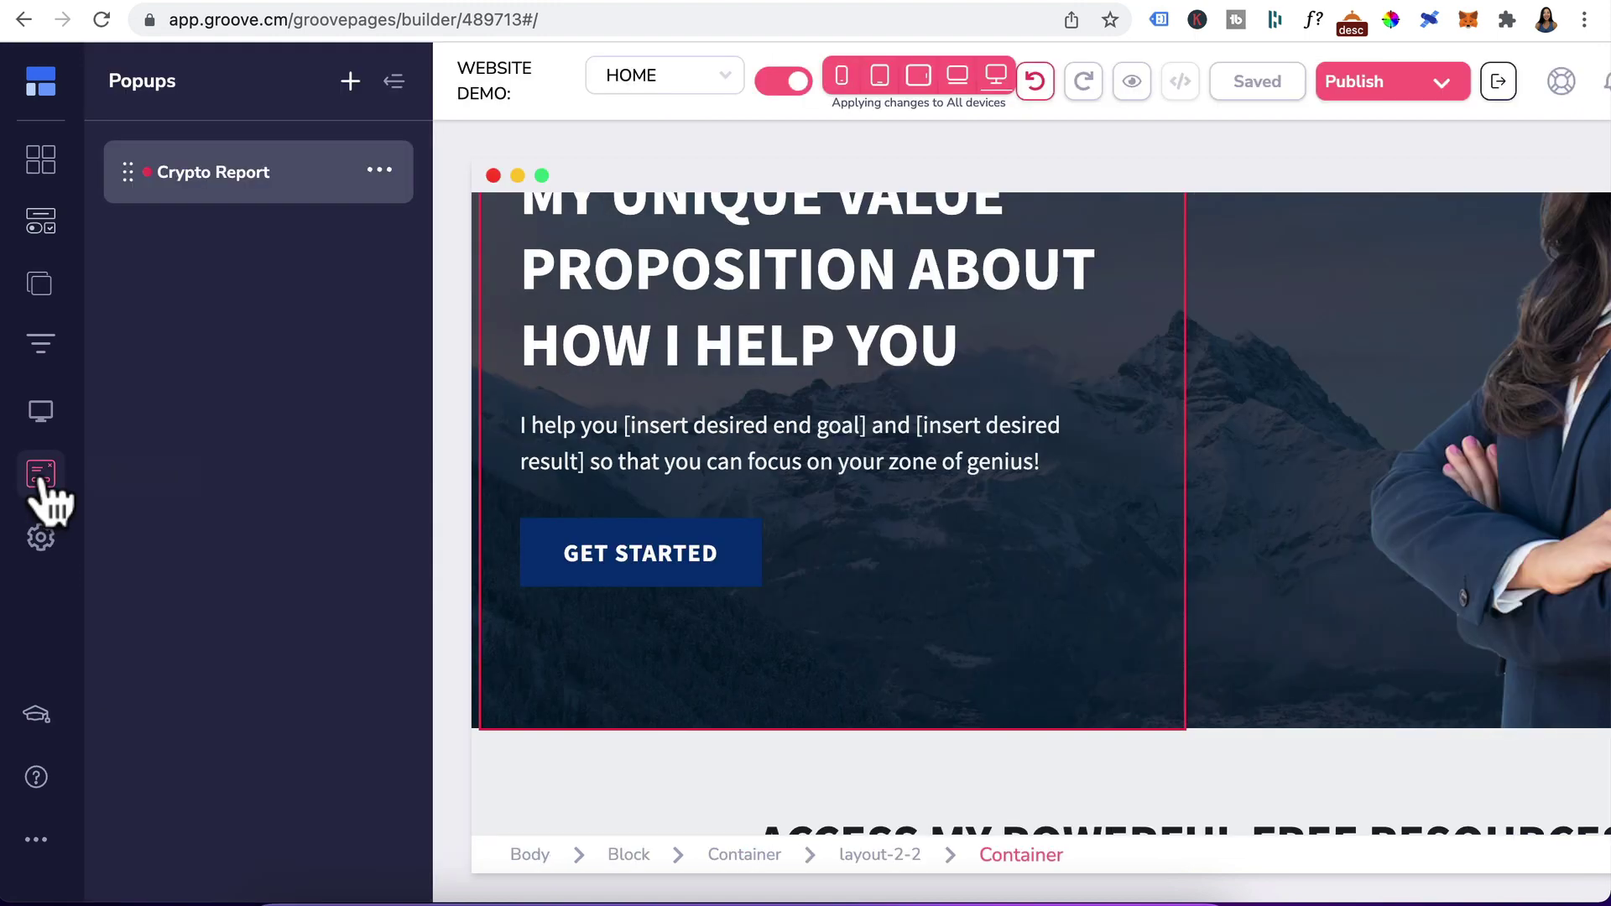
Create a new blank-template popup and show the Popups block templates
{"action": "left_click", "coordinate": [350, 81]}
{"action": "left_click", "coordinate": [291, 500]}
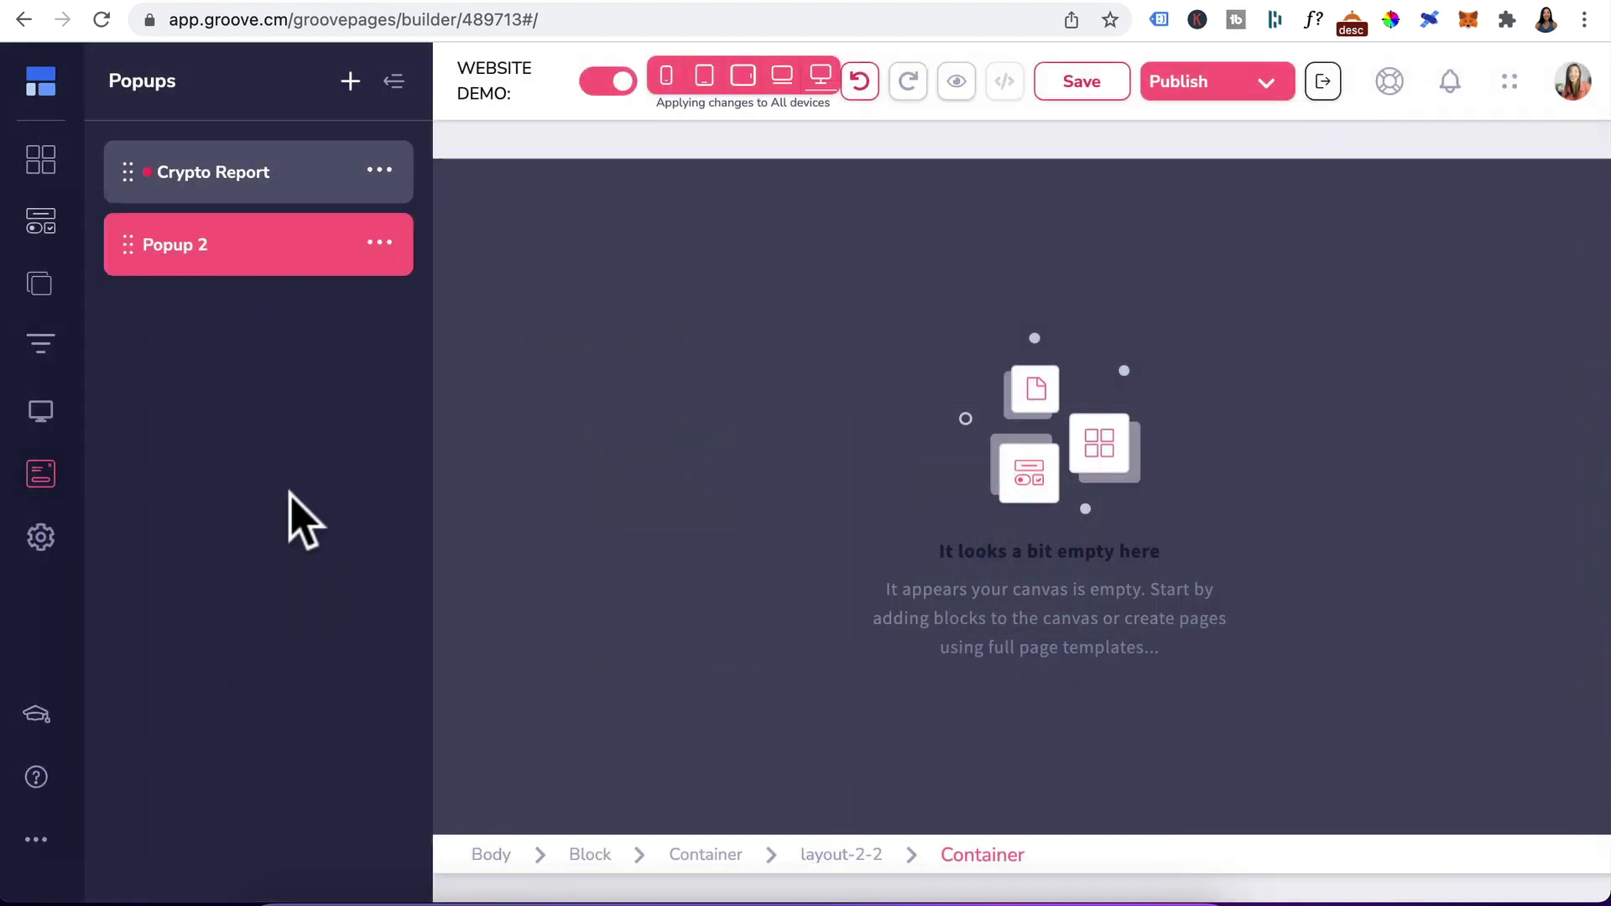
{"action": "left_click", "coordinate": [40, 159]}
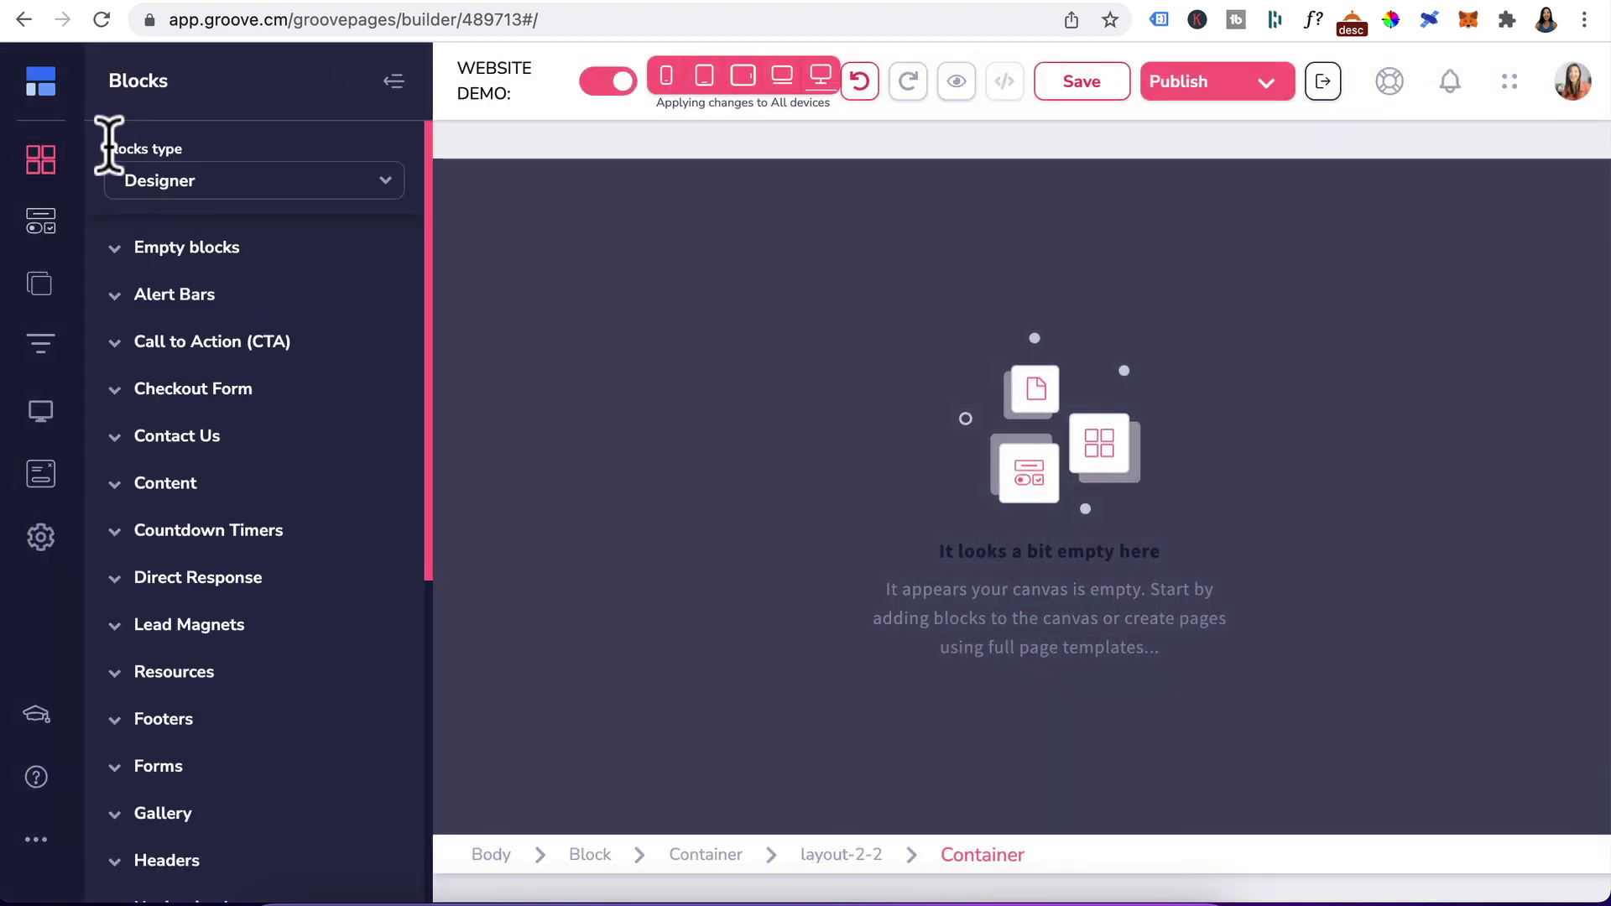
{"action": "left_click", "coordinate": [353, 188]}
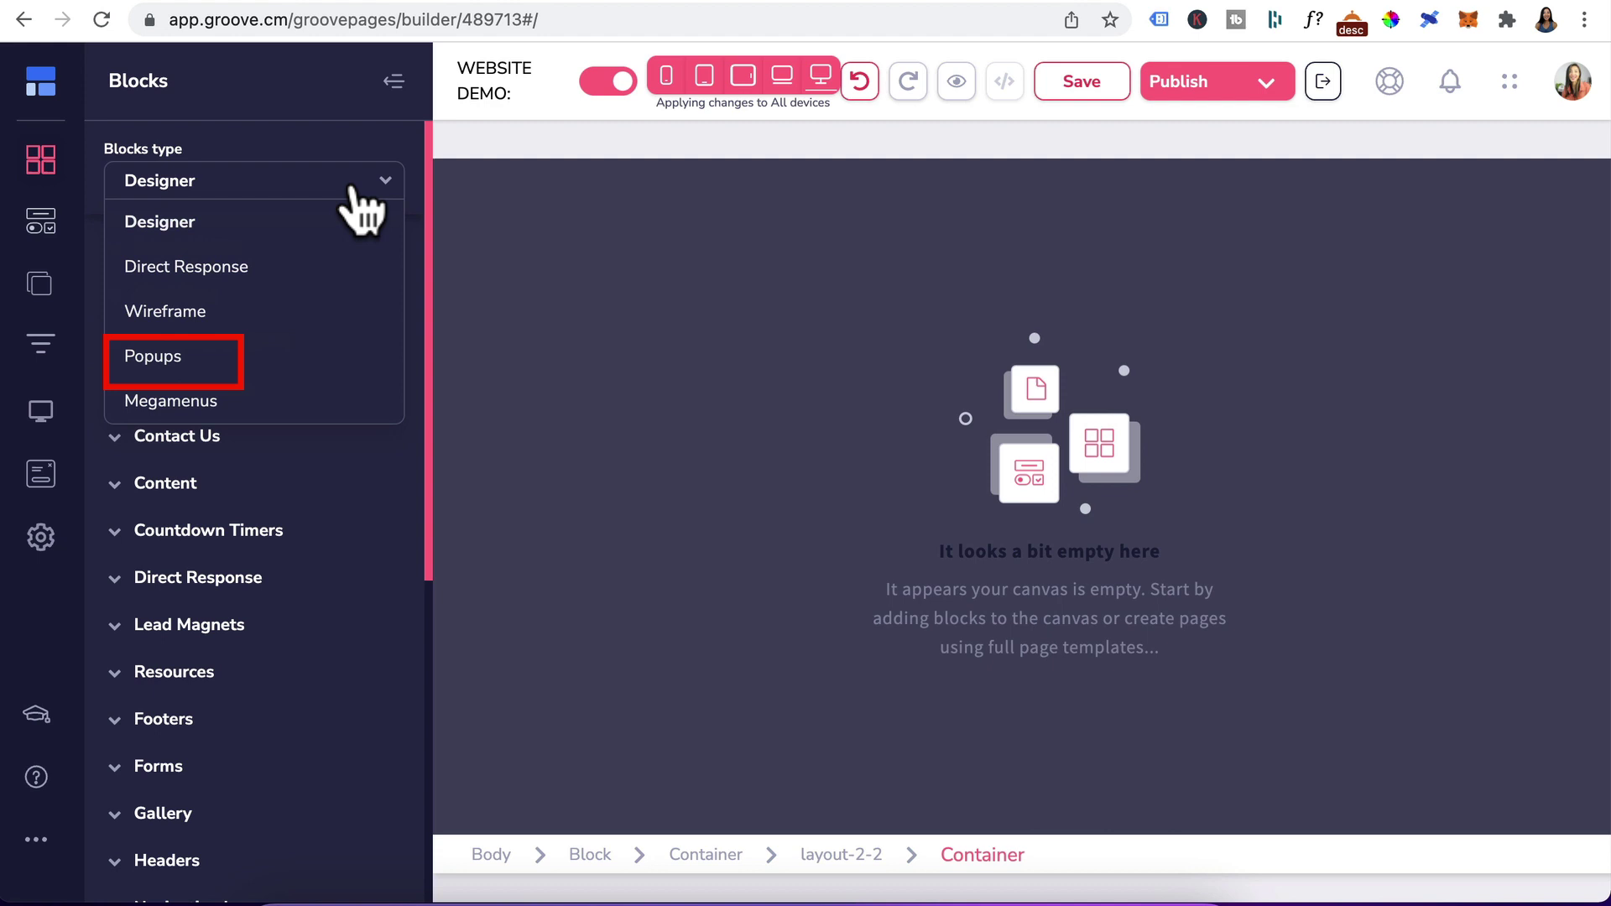
{"action": "left_click", "coordinate": [159, 357]}
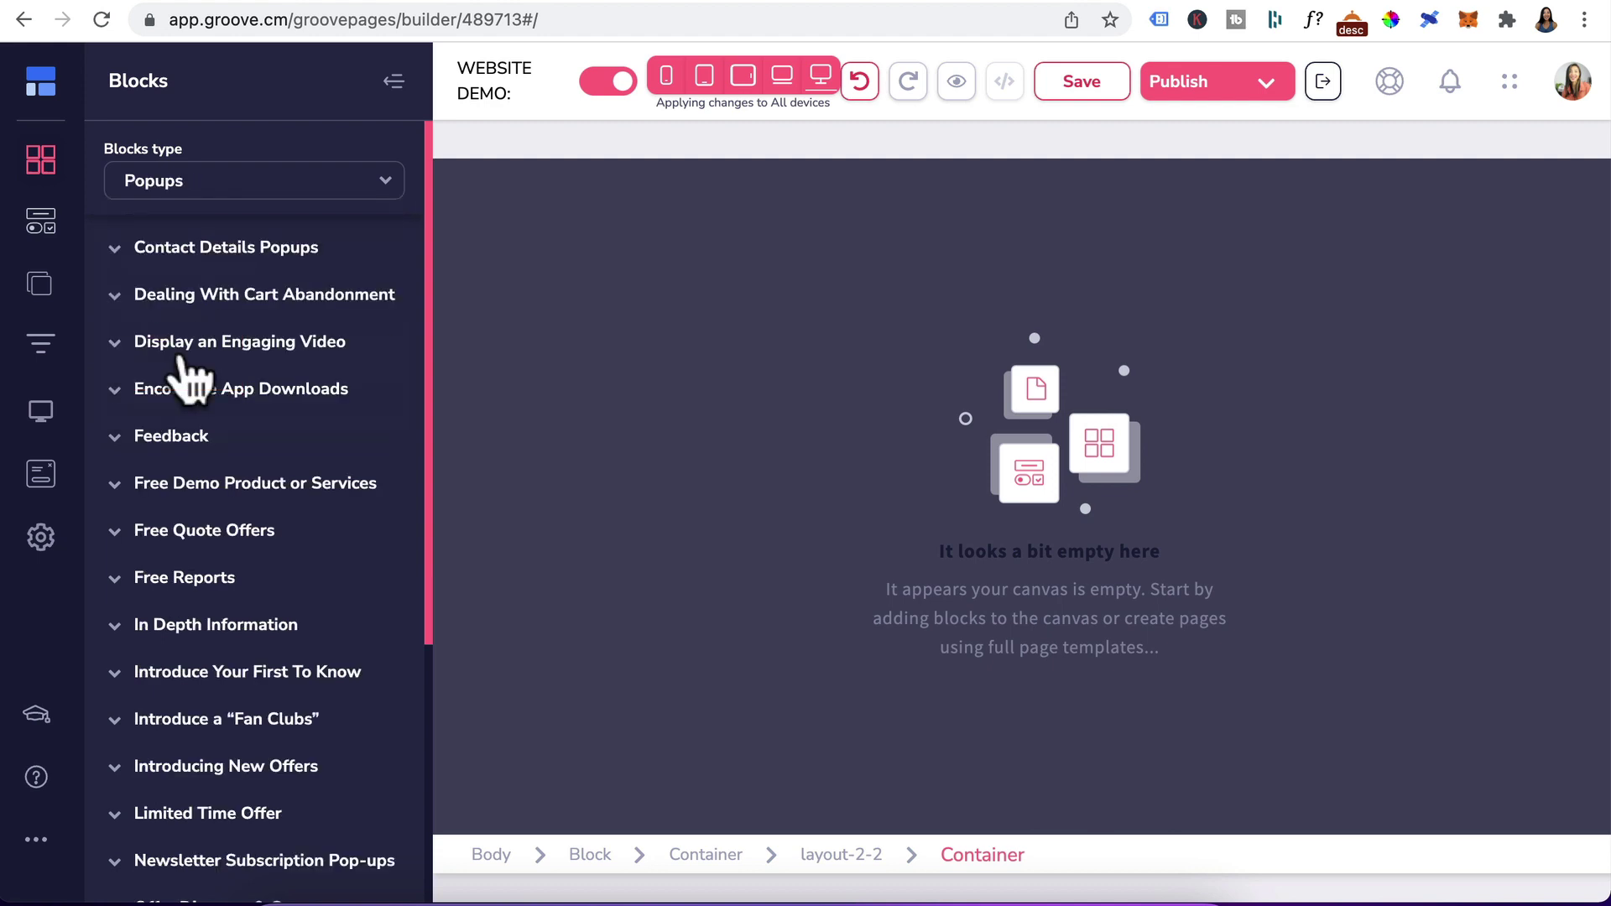
Drag the 30% OFF block from Offer Discount & Coupons into the empty popup
{"action": "left_click", "coordinate": [230, 310]}
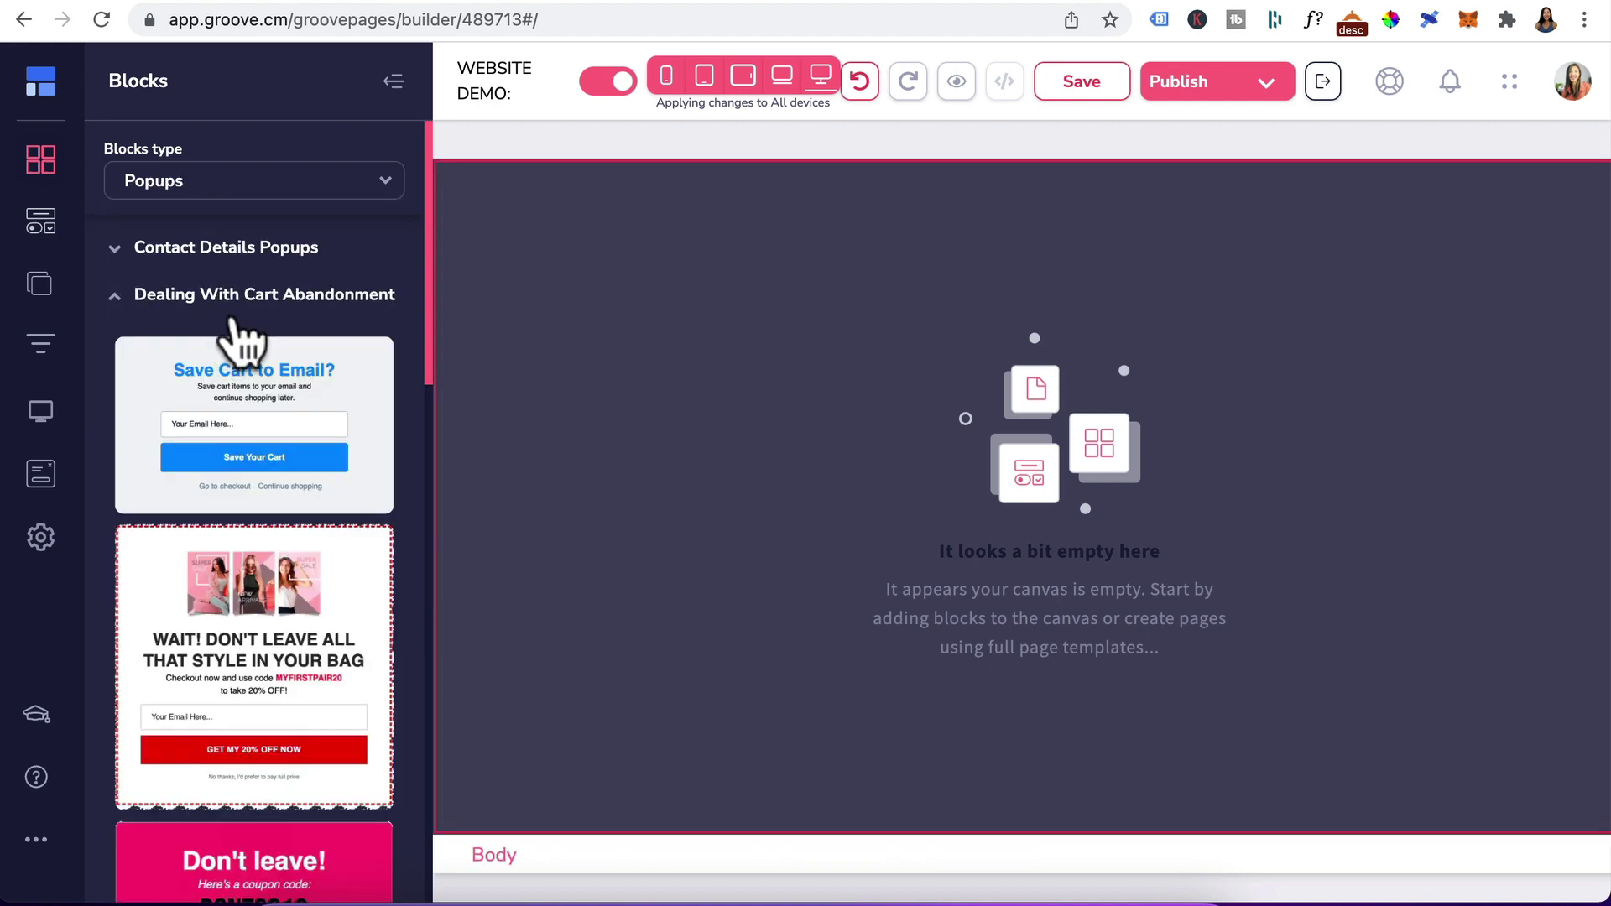
{"action": "scroll", "coordinate": [244, 564], "scroll_direction": "down", "scroll_amount": 3}
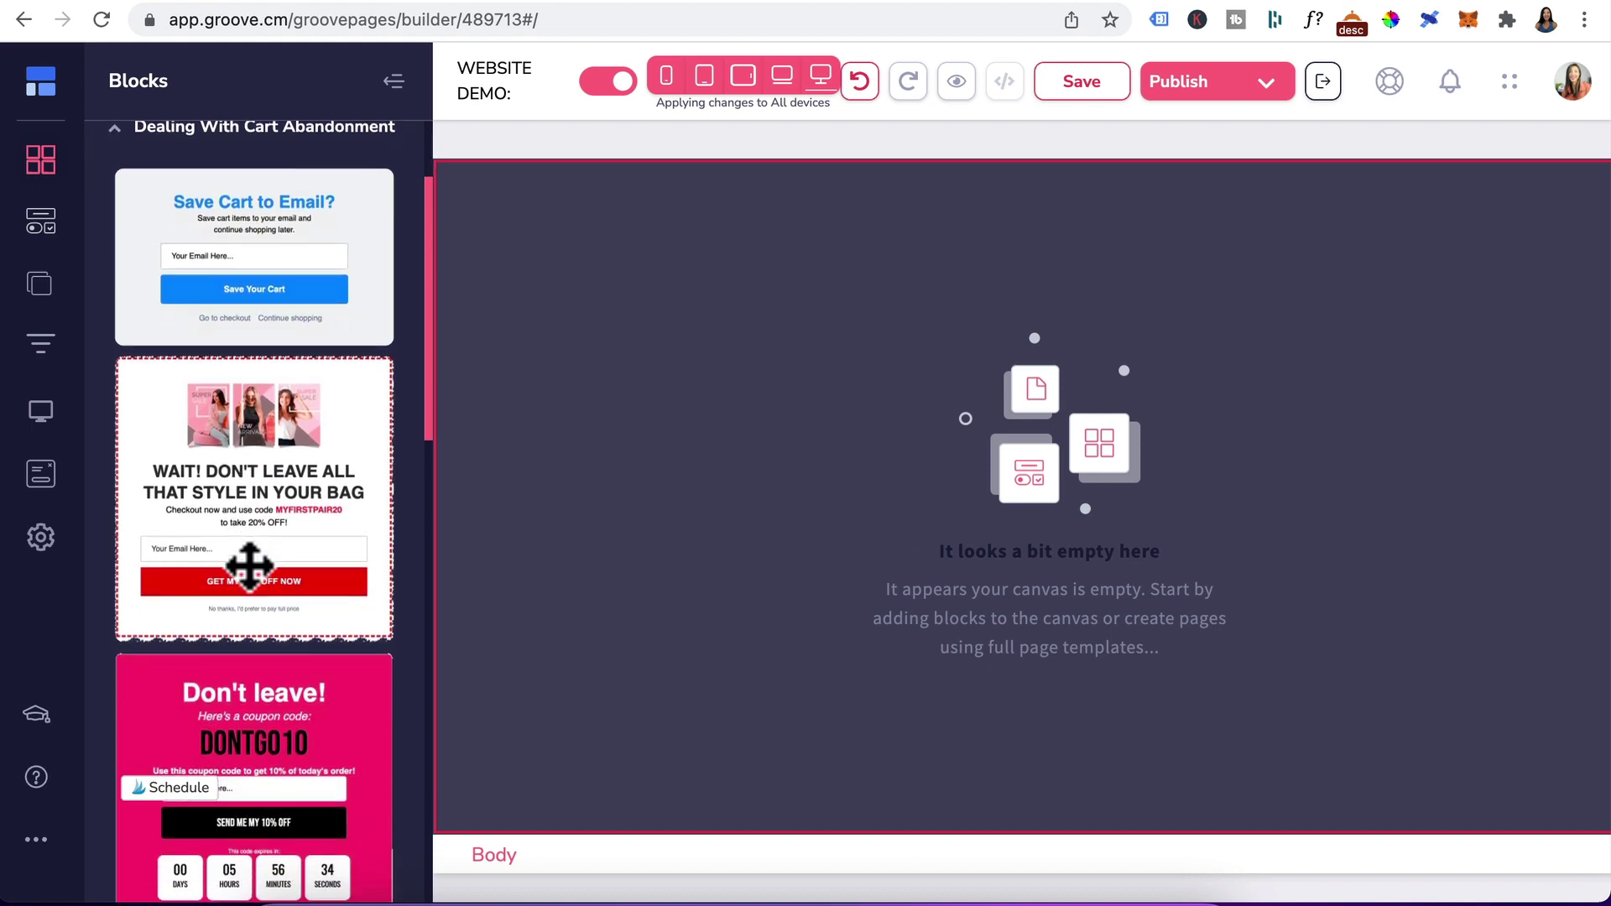
{"action": "scroll", "coordinate": [250, 567], "scroll_direction": "down", "scroll_amount": 10}
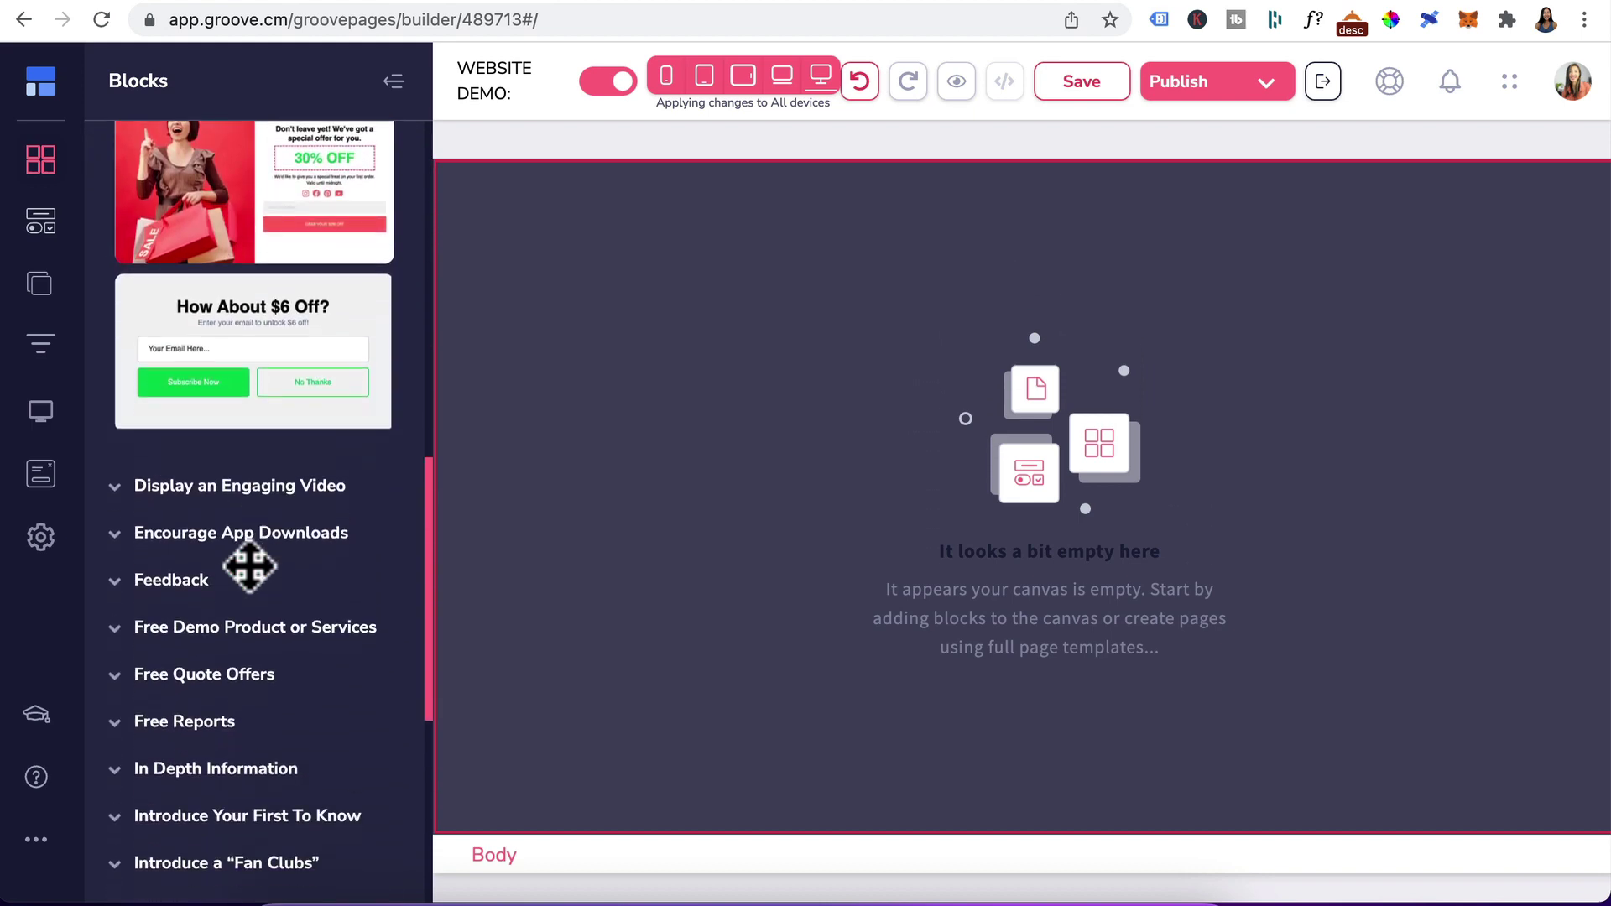
{"action": "scroll", "coordinate": [234, 737], "scroll_direction": "down", "scroll_amount": 7}
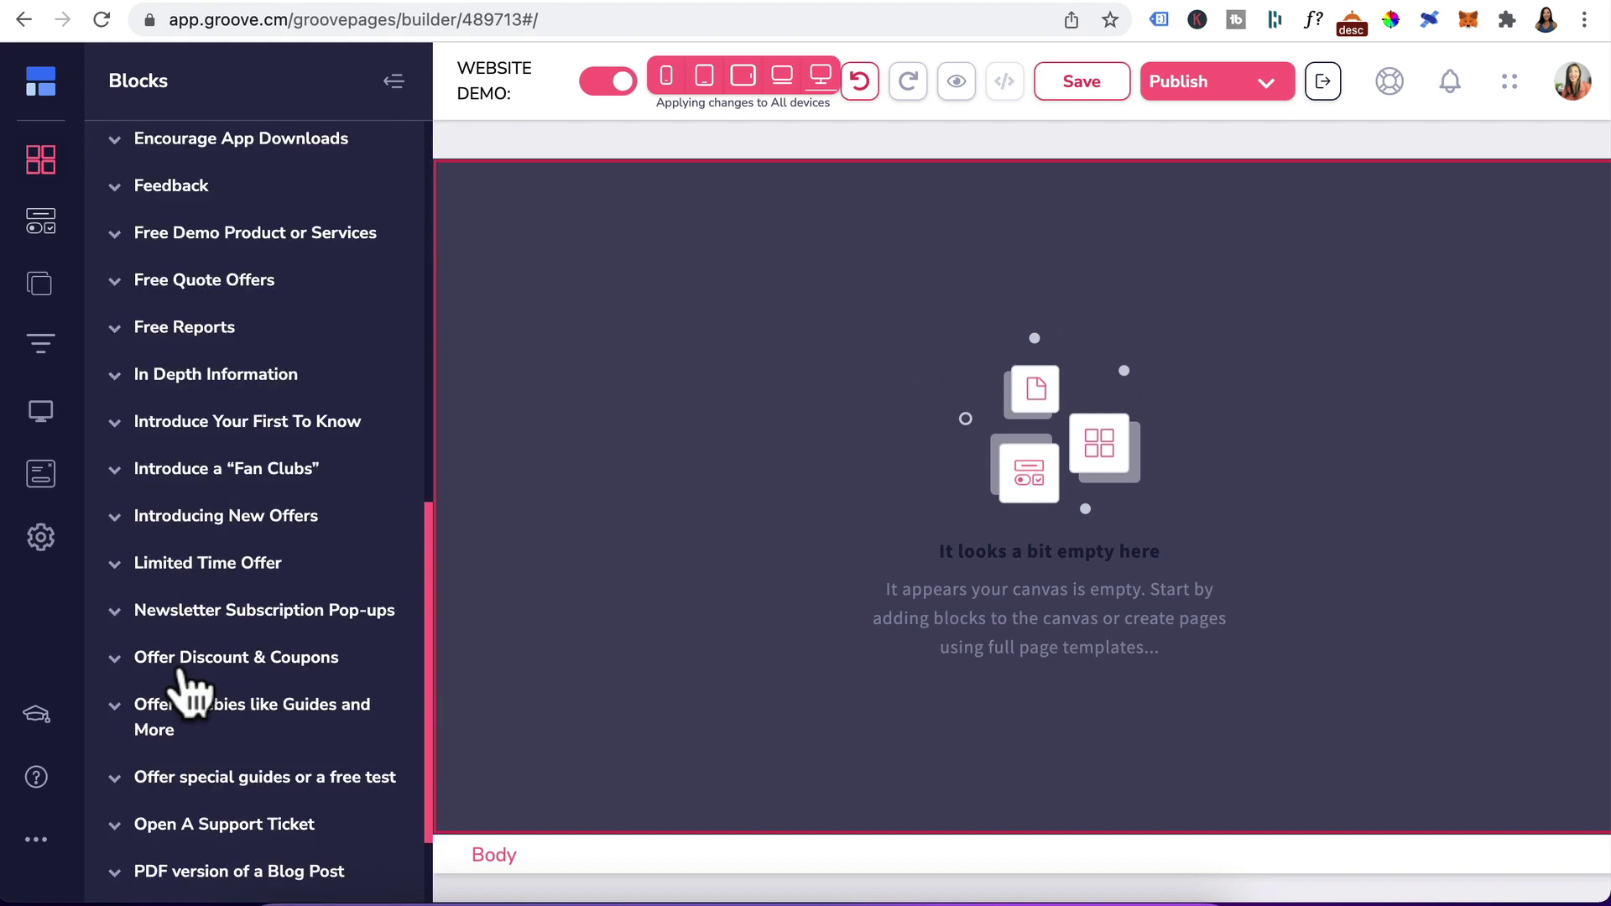
{"action": "left_click", "coordinate": [217, 664]}
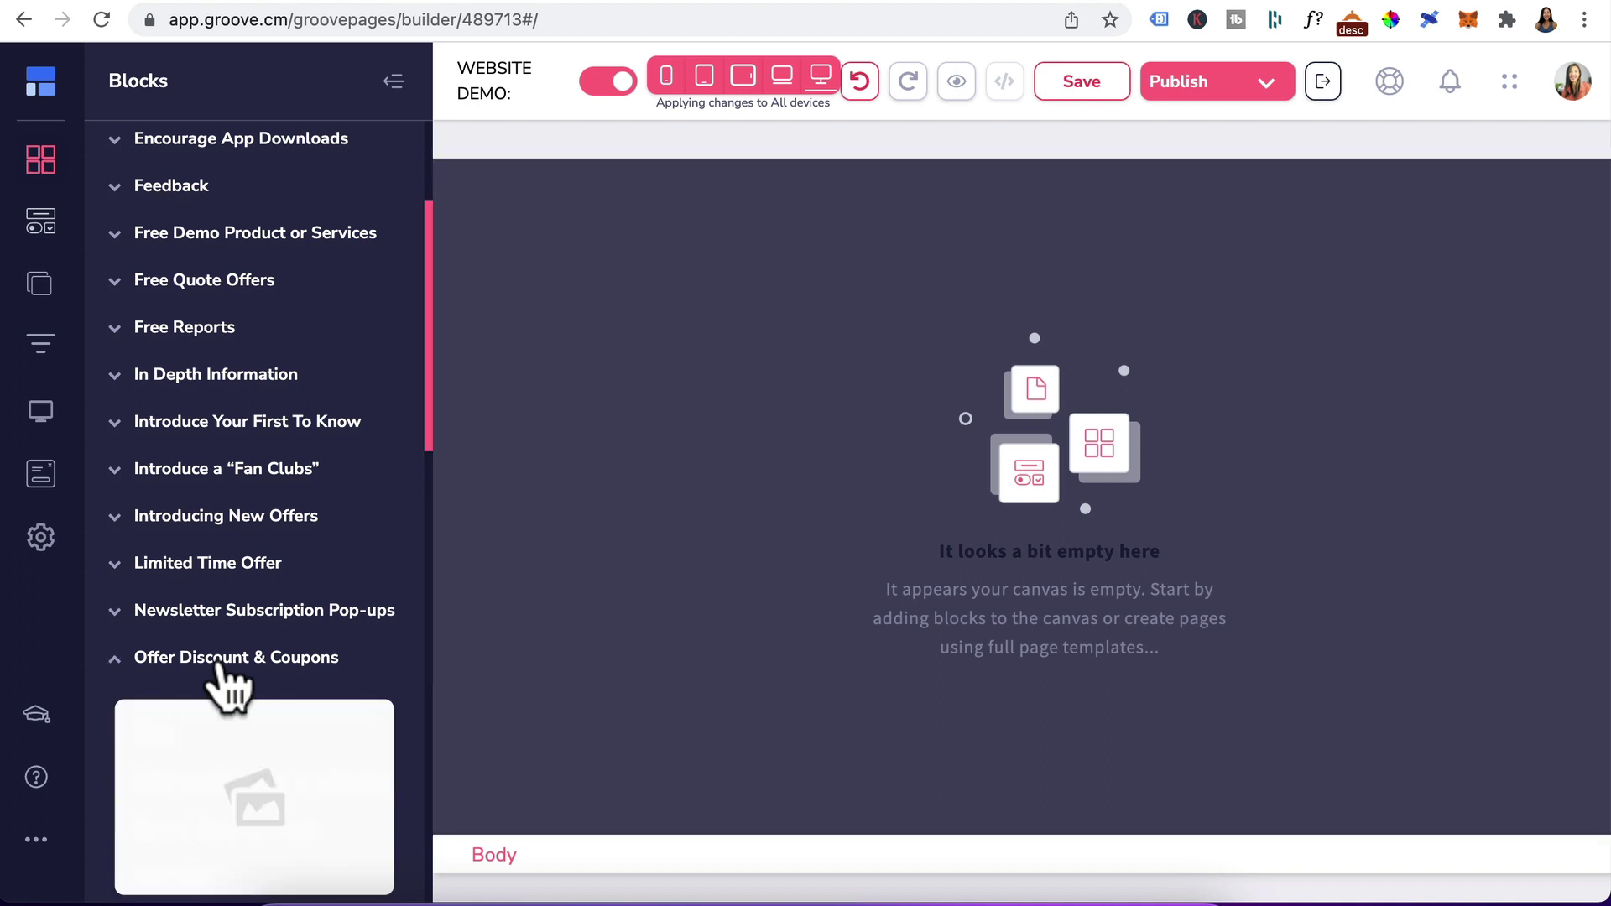
{"action": "scroll", "coordinate": [247, 718], "scroll_direction": "down", "scroll_amount": 6}
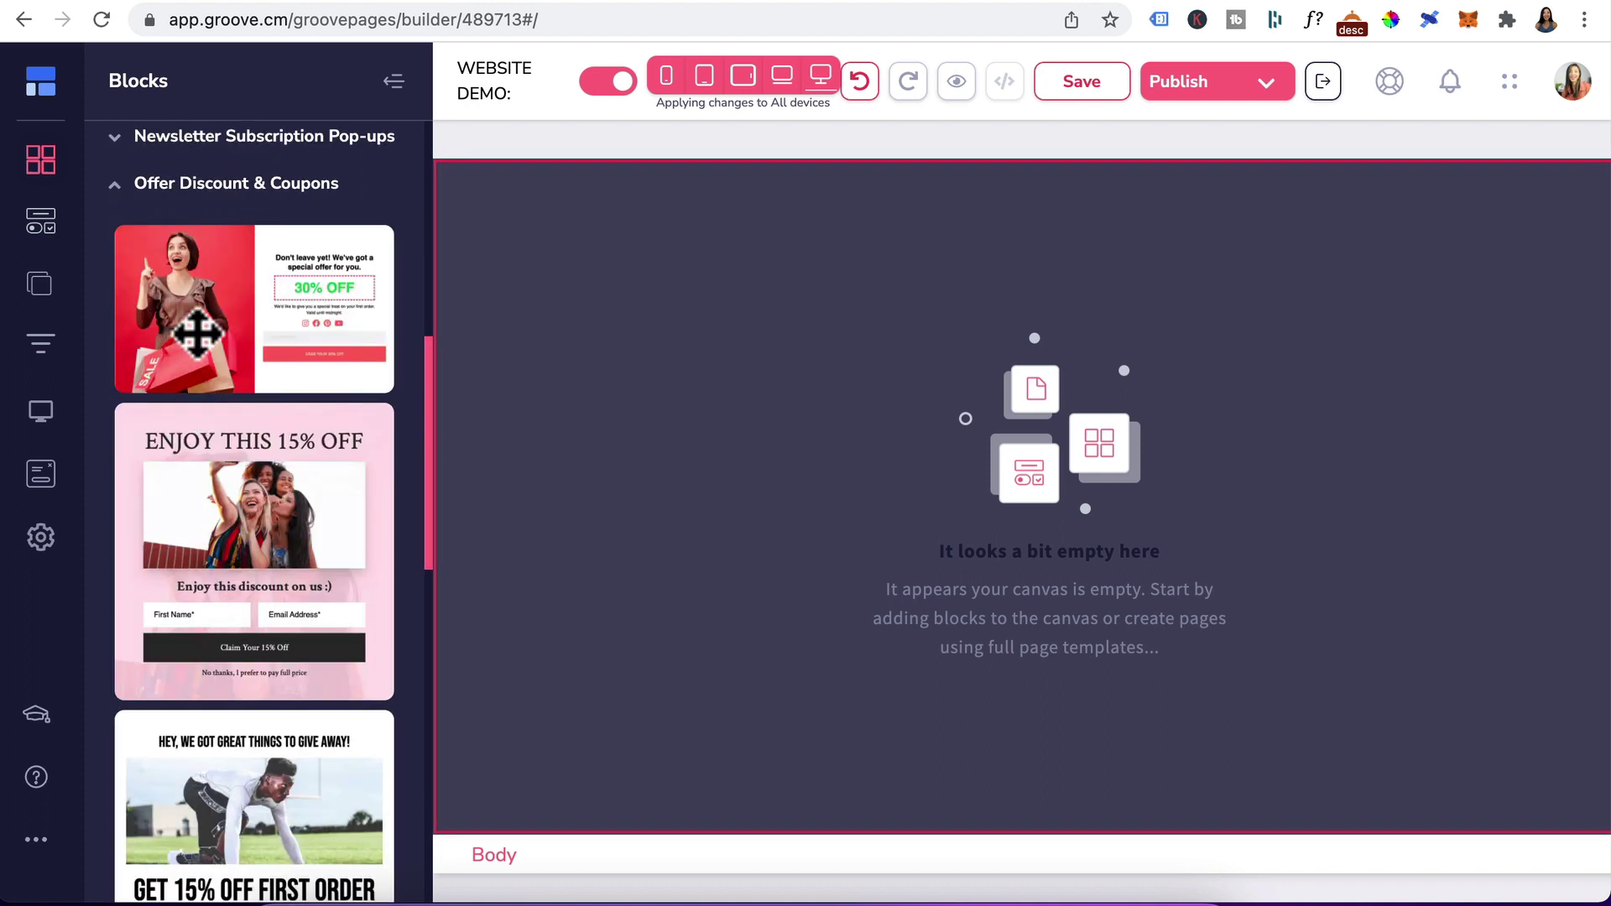
{"action": "left_click_drag", "start_coordinate": [226, 317], "coordinate": [701, 341]}
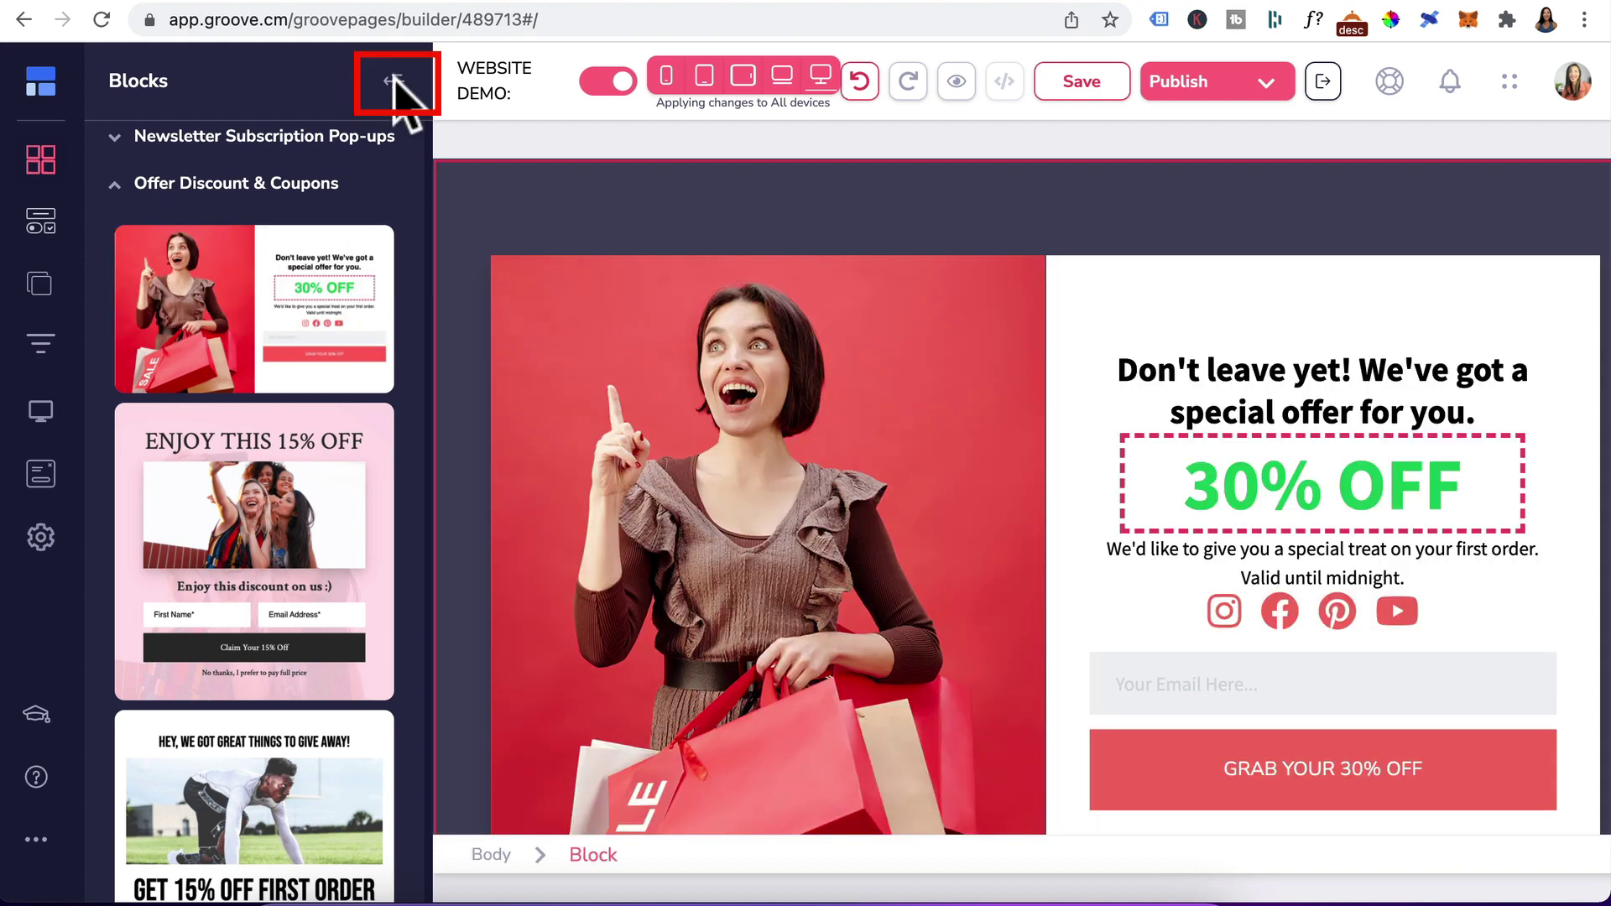
Retitle the coupon heading 'Christmas Sale!' and reword the subtitle
{"action": "left_click", "coordinate": [393, 82]}
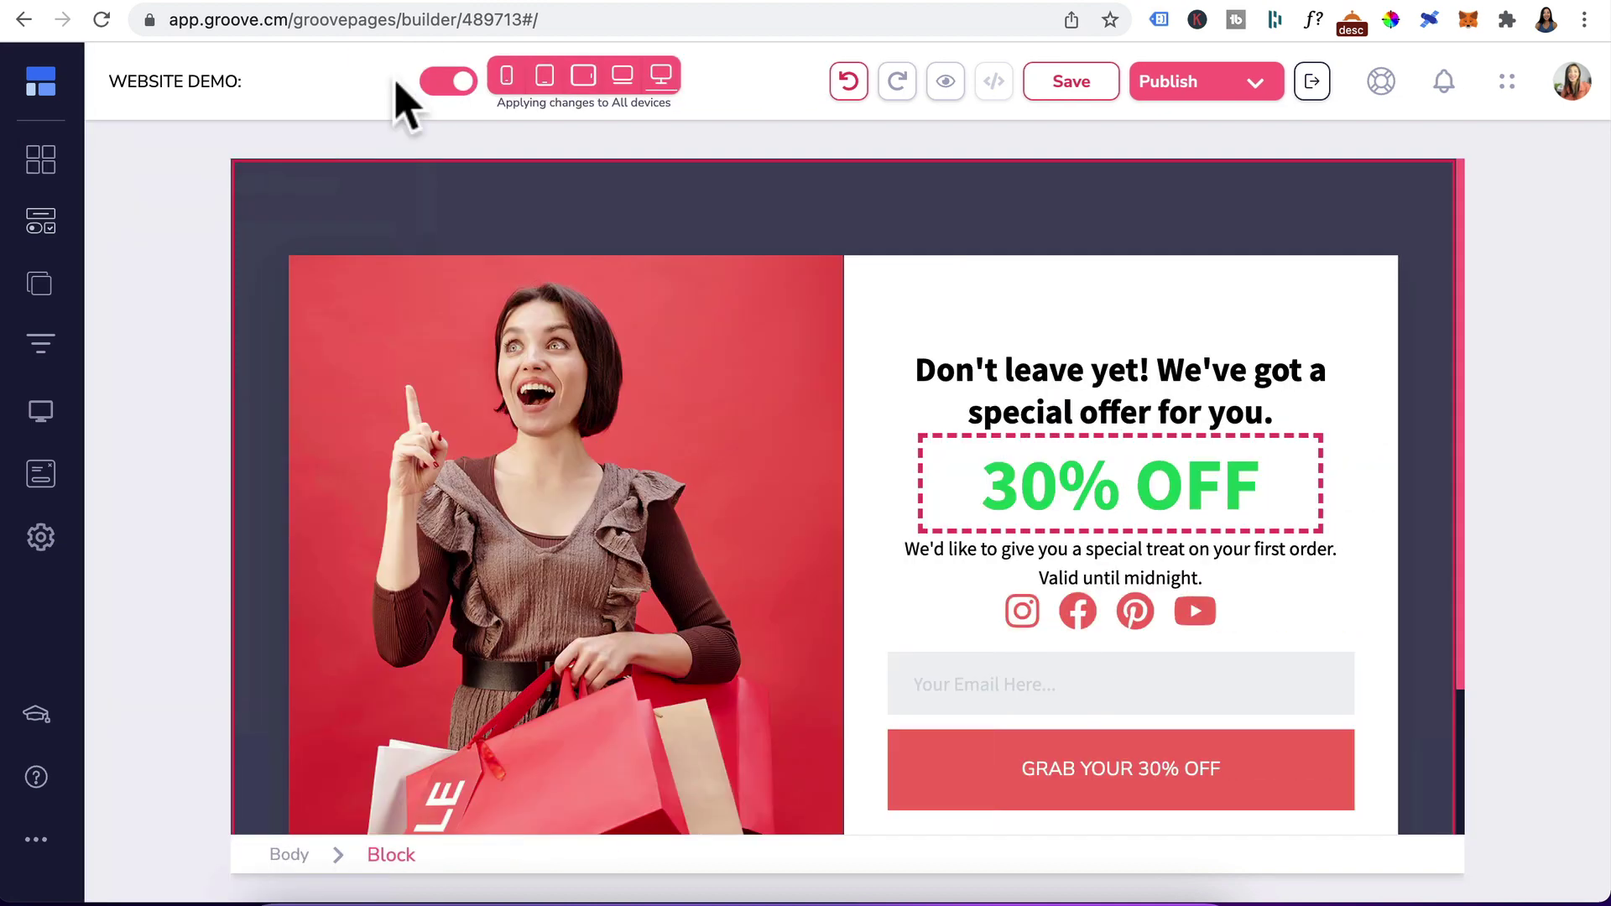
{"action": "triple_click", "coordinate": [1048, 390]}
{"action": "key", "text": "BackSpace"}
{"action": "type", "text": "Christmas Sale!"}
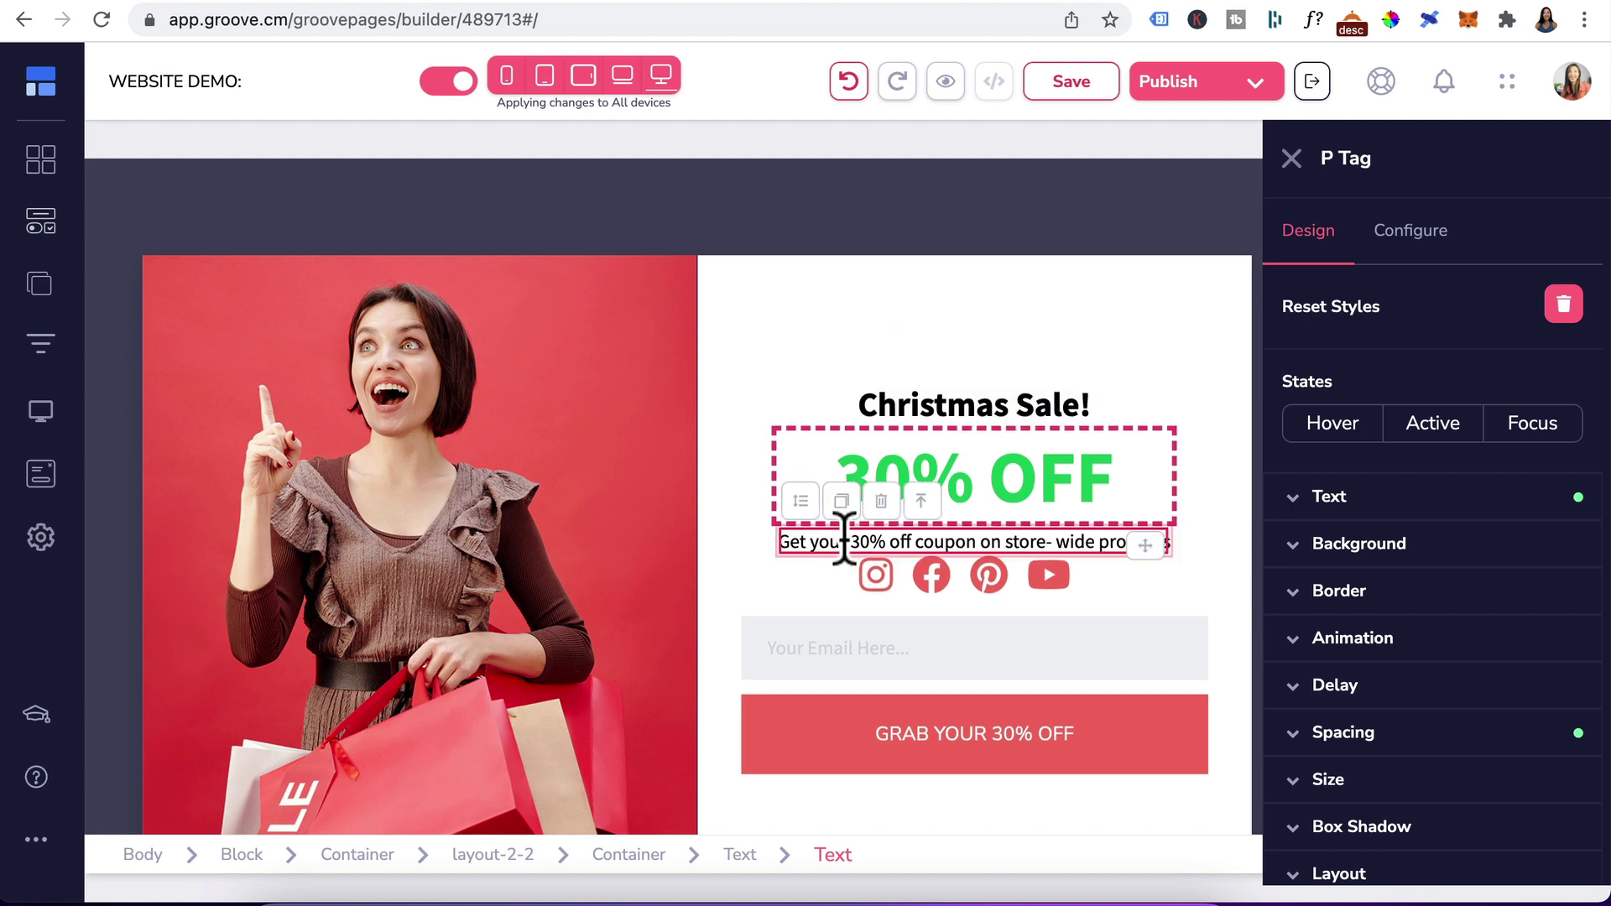
{"action": "triple_click", "coordinate": [843, 538]}
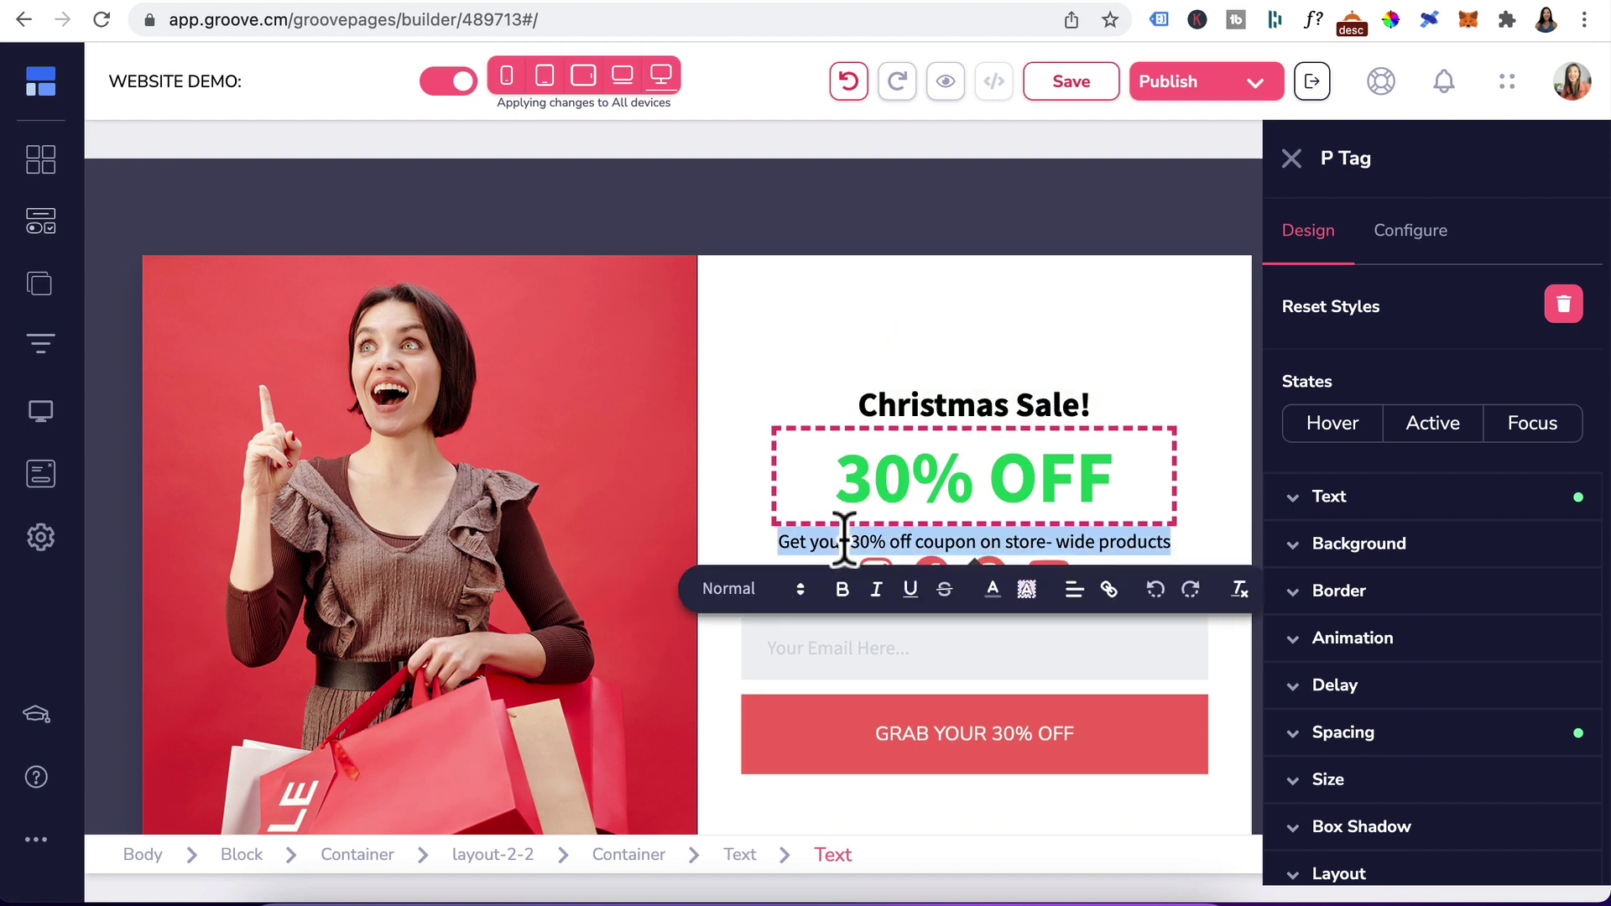
{"action": "left_click", "coordinate": [1086, 579]}
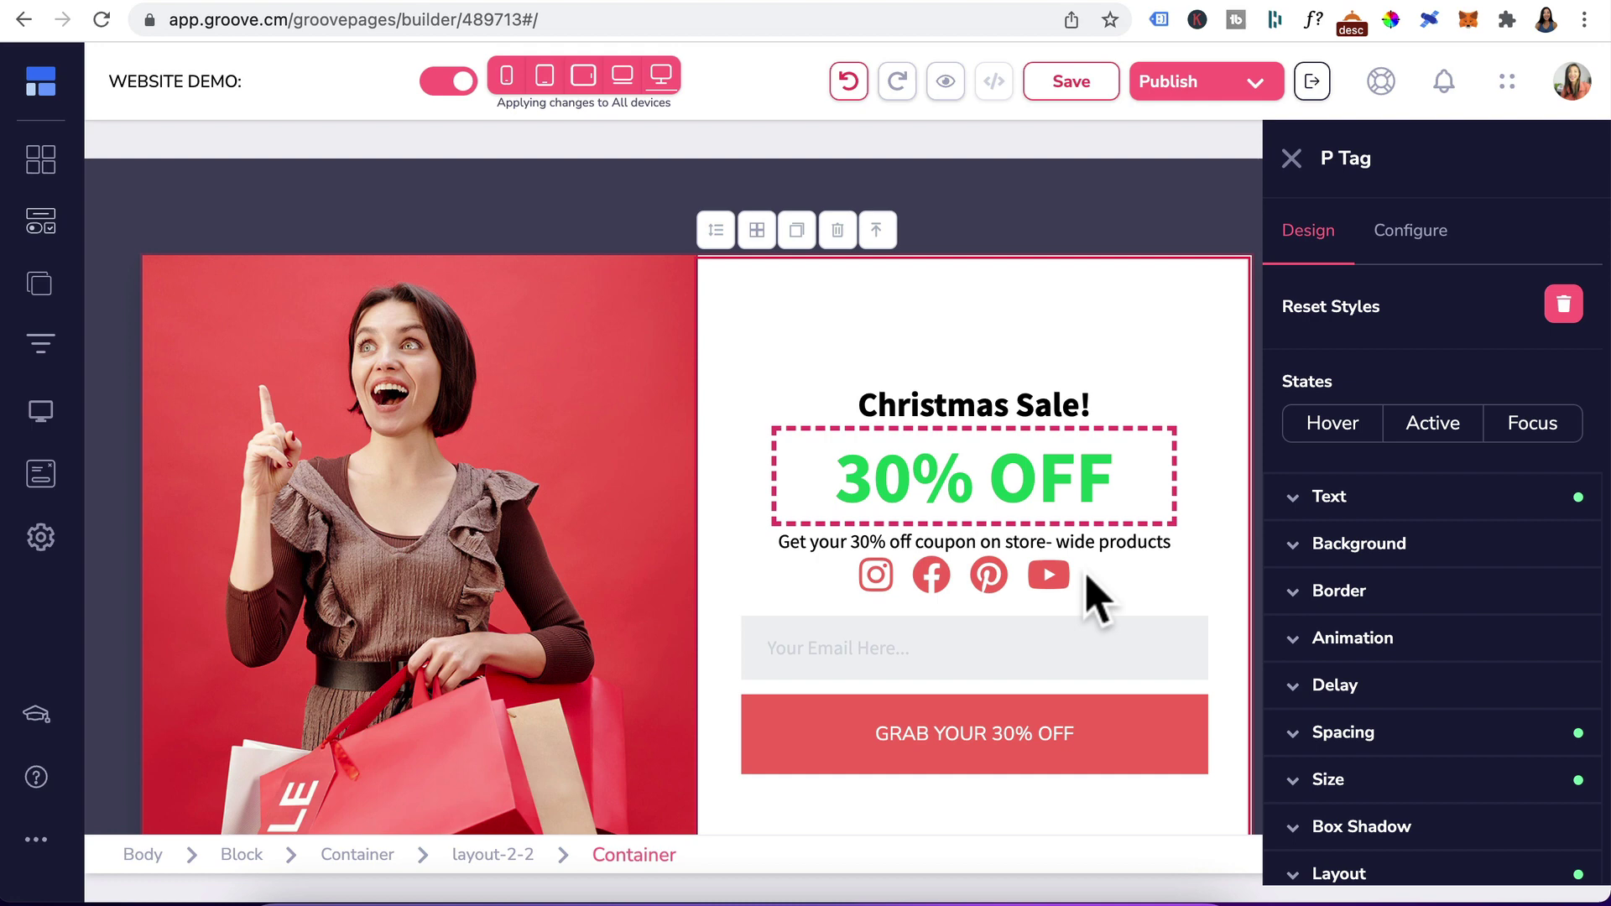
Delete the social icons row and give the heading a bottom margin of 20
{"action": "left_click", "coordinate": [894, 534]}
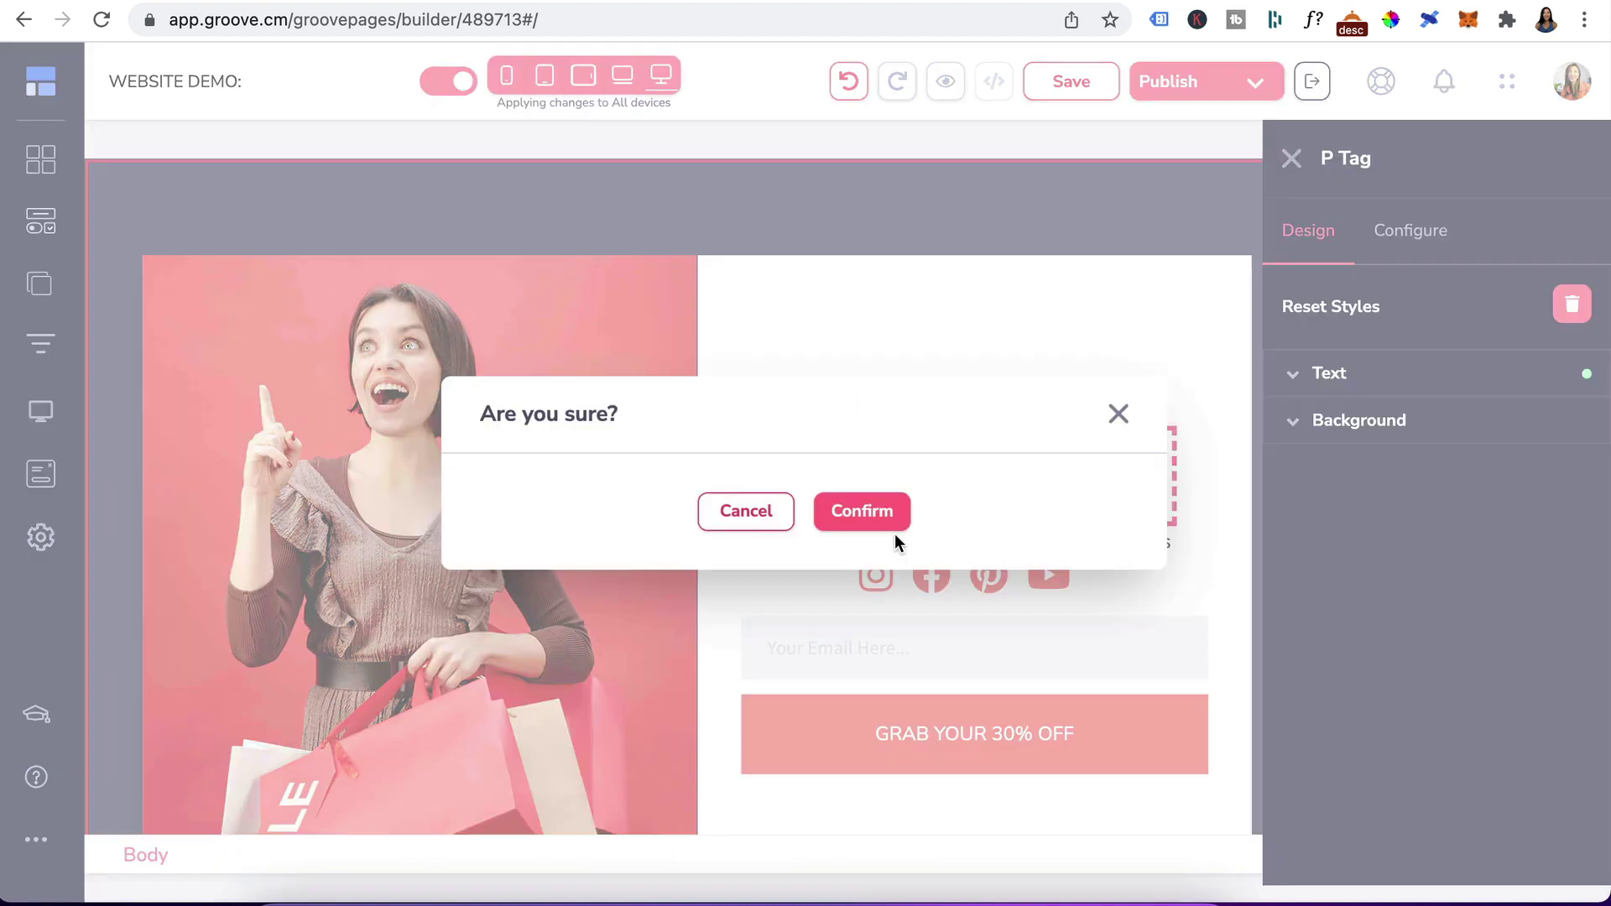
{"action": "left_click", "coordinate": [864, 516]}
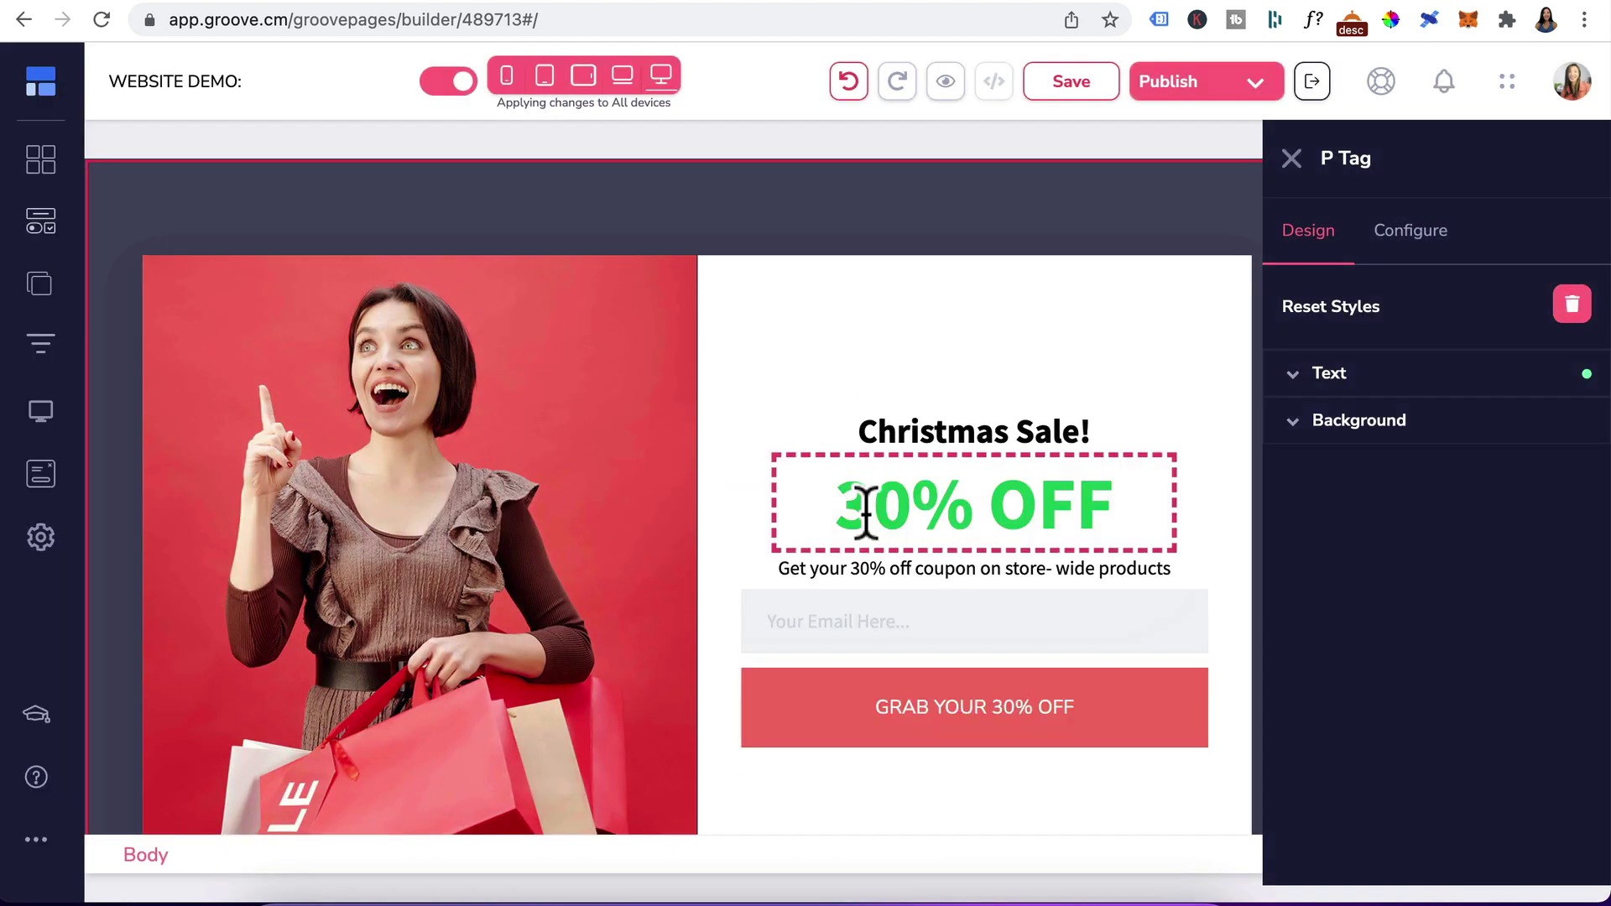
{"action": "left_click", "coordinate": [953, 427]}
{"action": "scroll", "coordinate": [1431, 593], "scroll_direction": "down", "scroll_amount": 2}
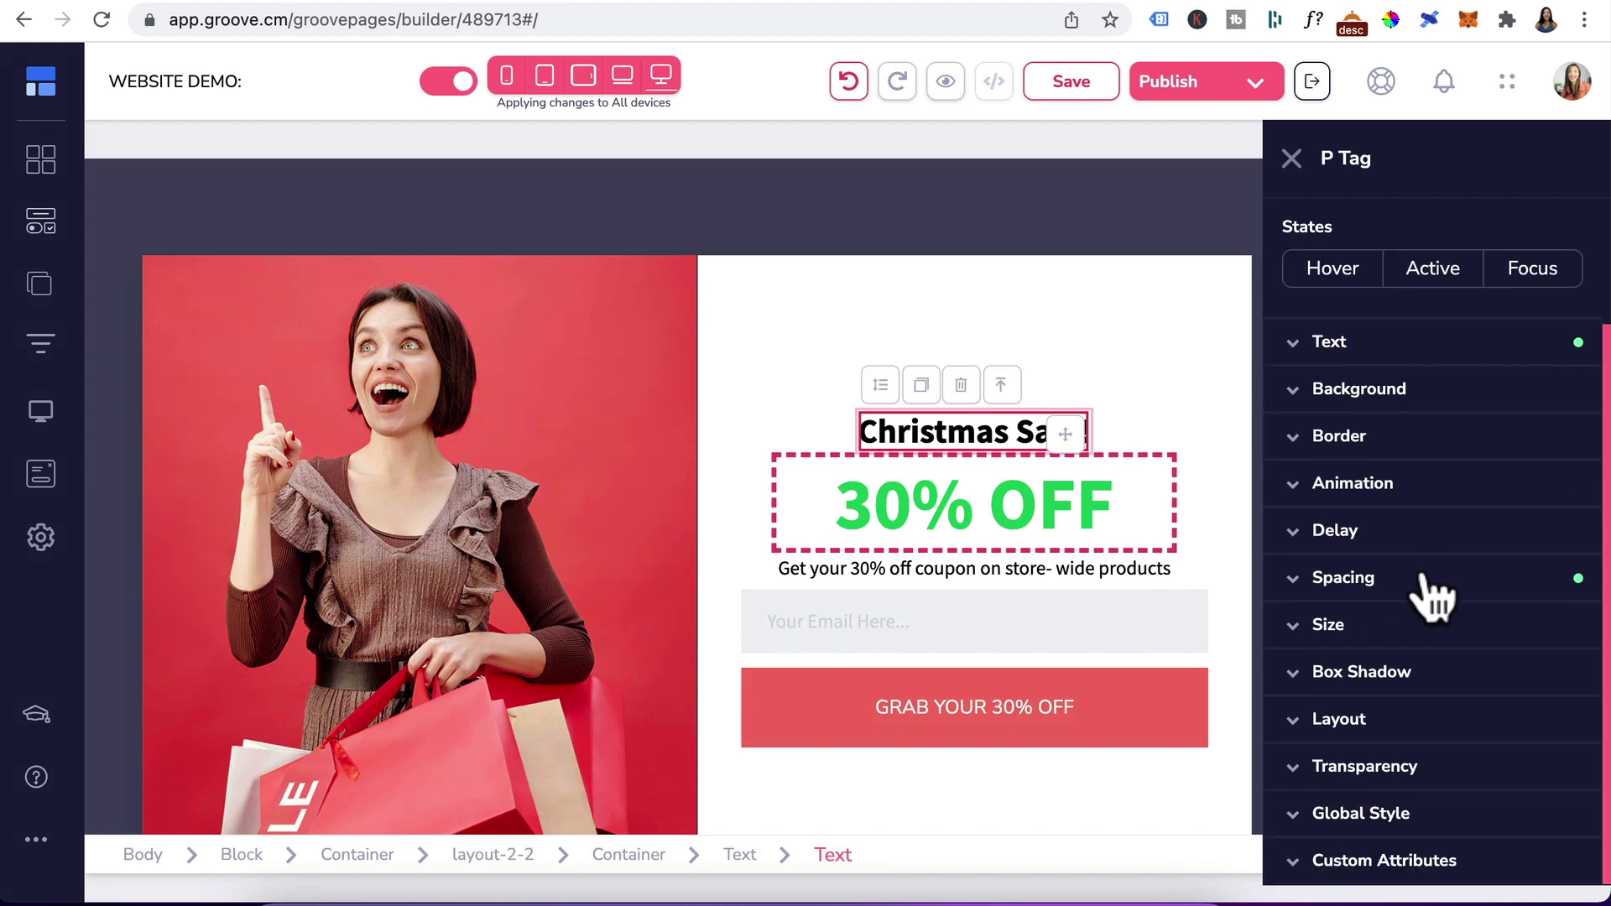
{"action": "left_click", "coordinate": [1427, 577]}
{"action": "scroll", "coordinate": [1443, 596], "scroll_direction": "down", "scroll_amount": 3}
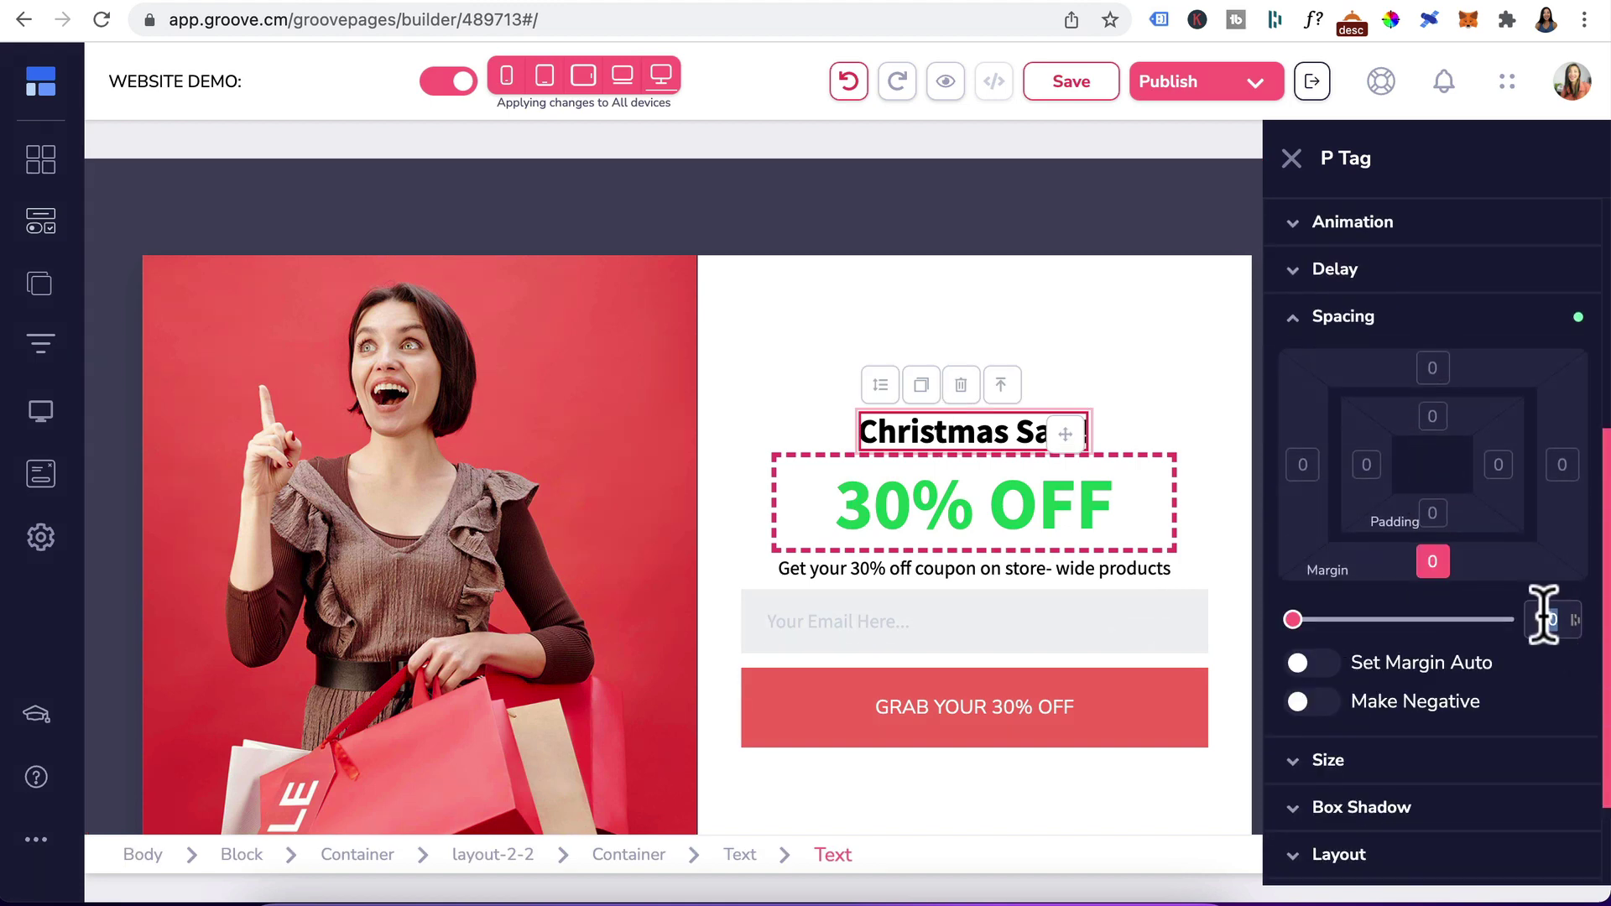
{"action": "type", "text": "20"}
Remove the email form and its button from the popup
{"action": "left_click", "coordinate": [1118, 514]}
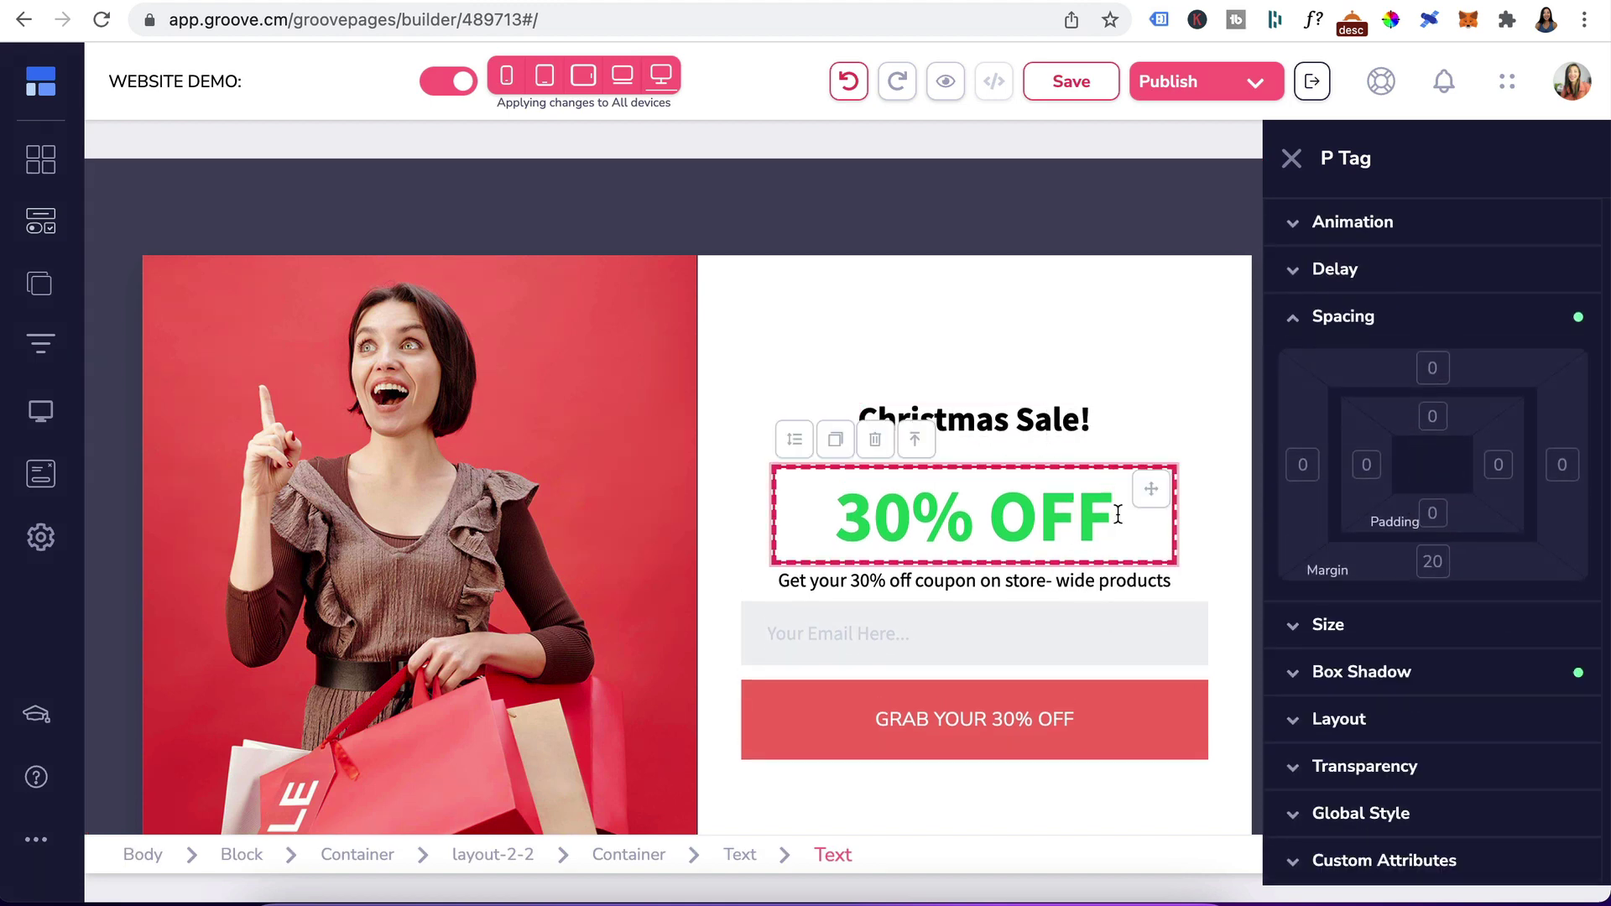
{"action": "left_click", "coordinate": [1432, 561]}
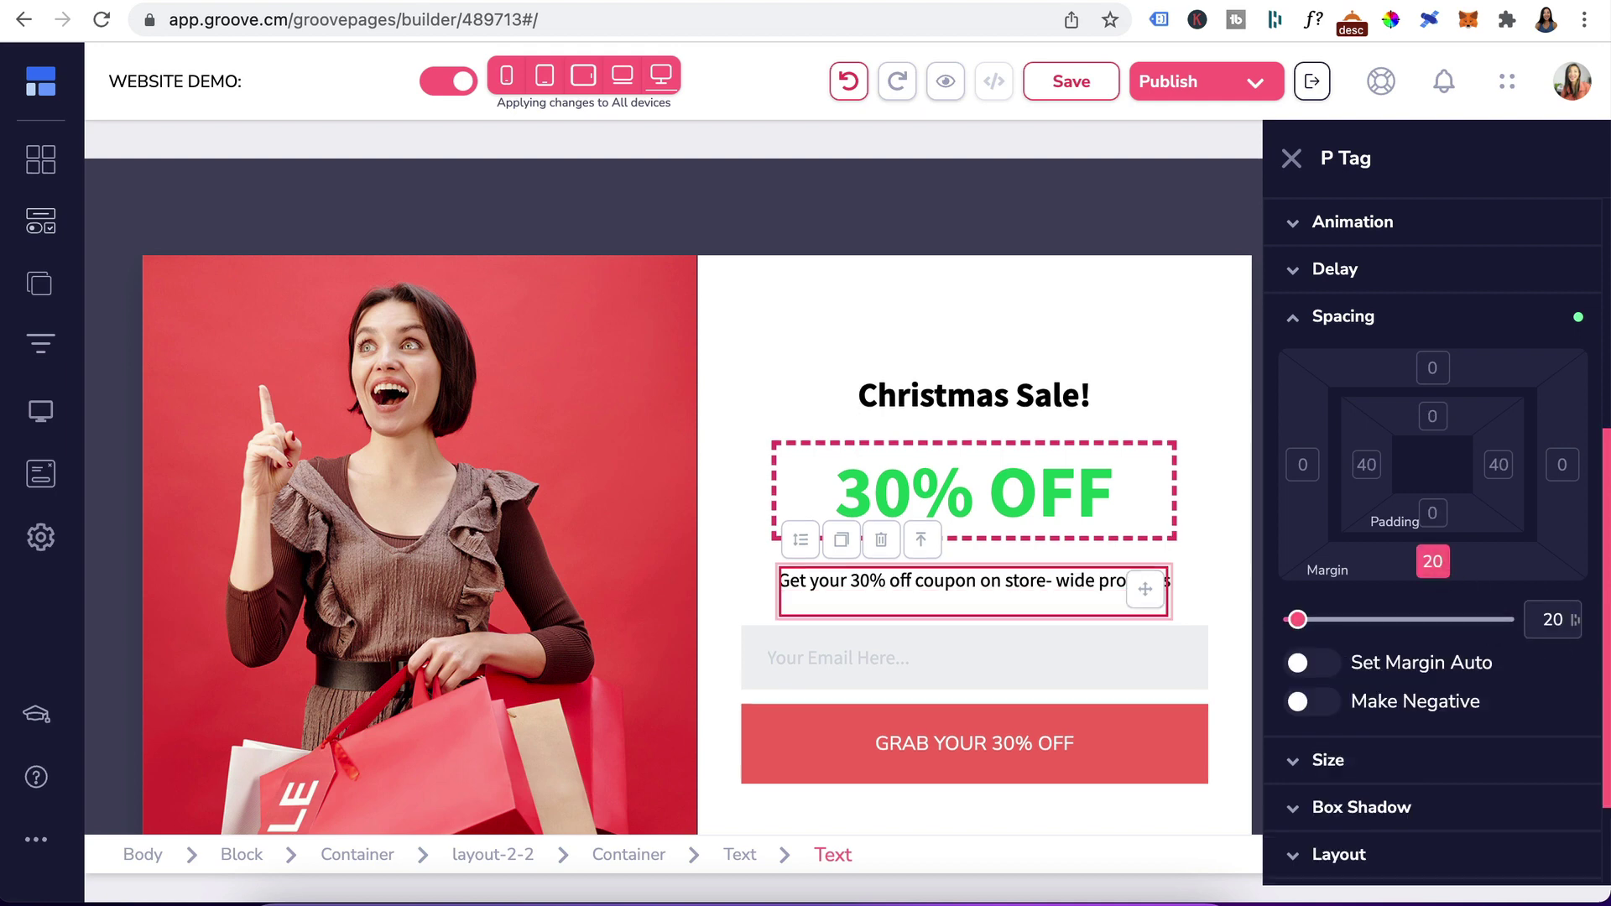
{"action": "left_click", "coordinate": [1005, 698]}
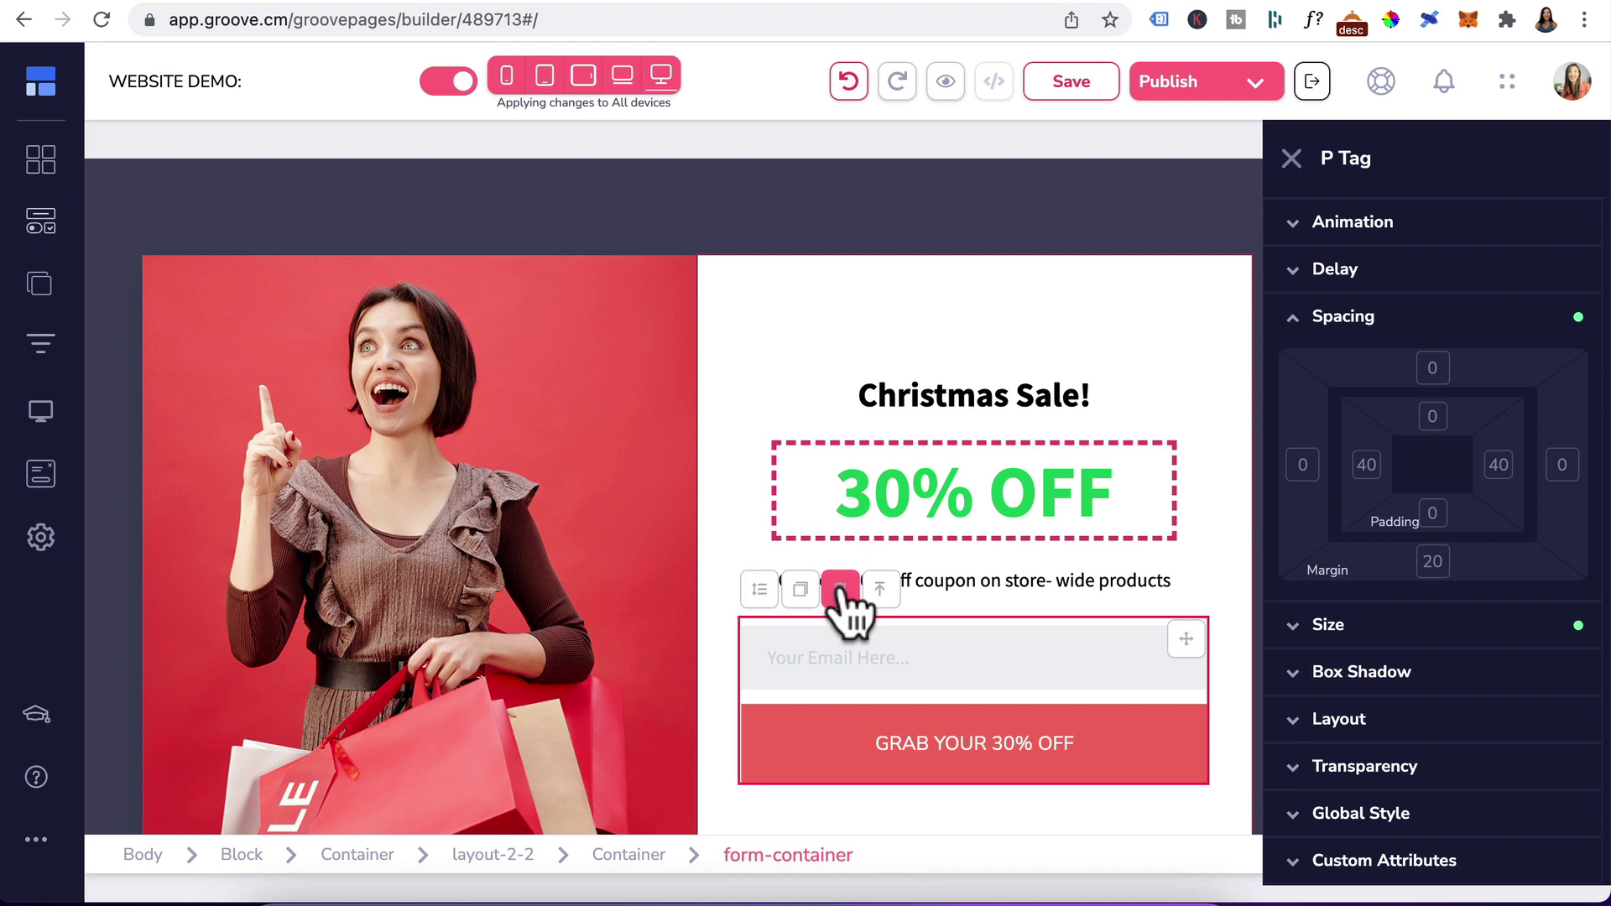
{"action": "left_click", "coordinate": [840, 589]}
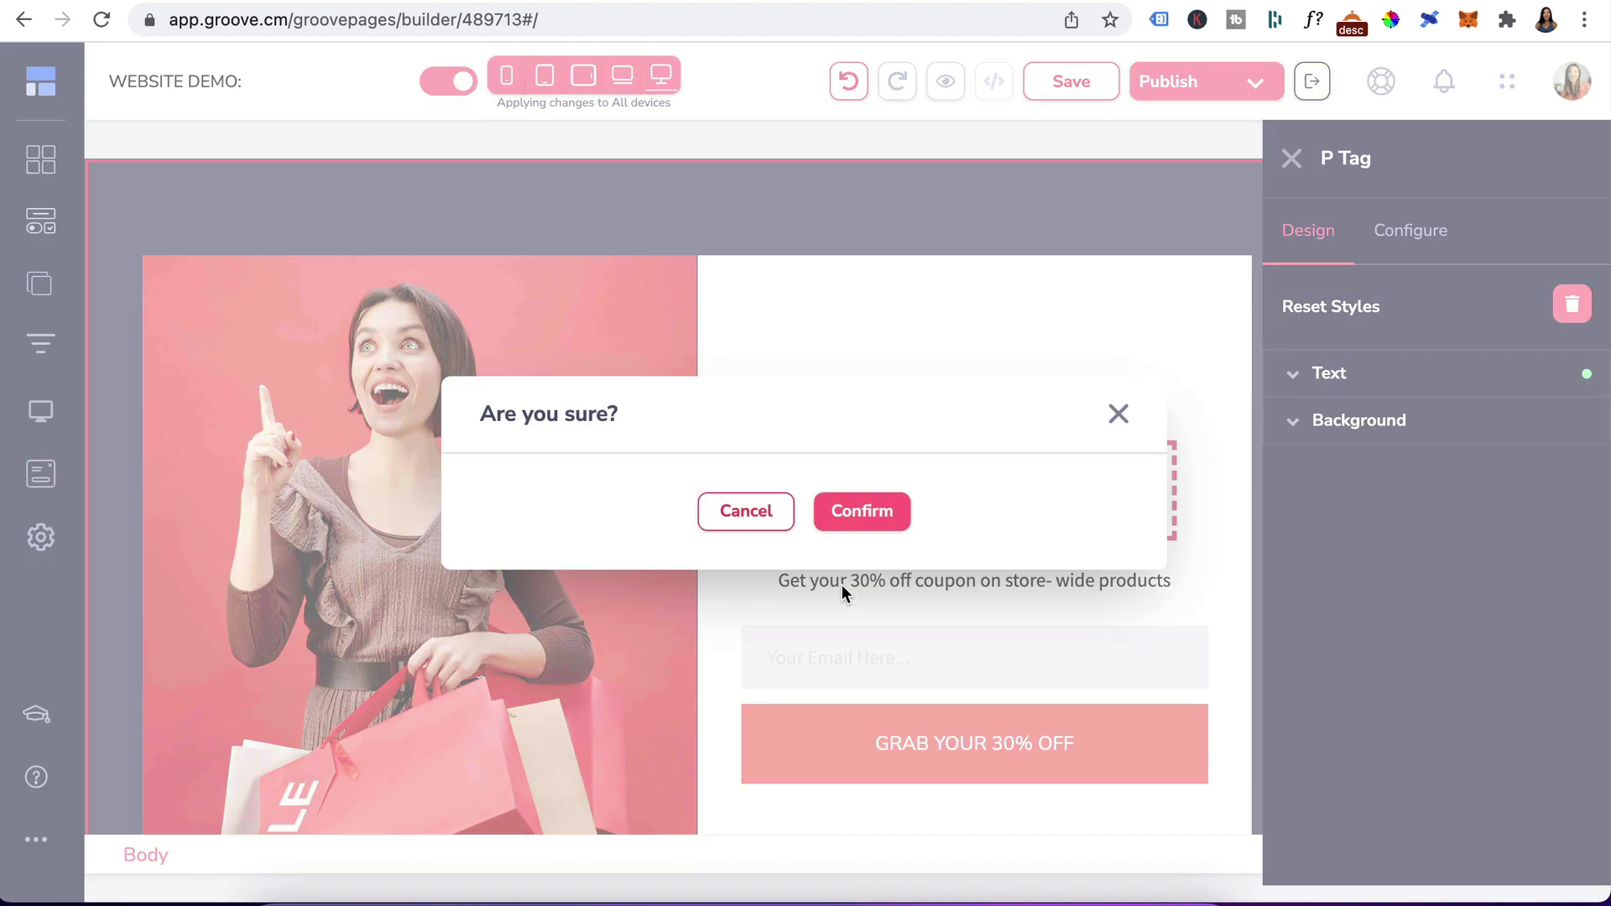
{"action": "left_click", "coordinate": [857, 512]}
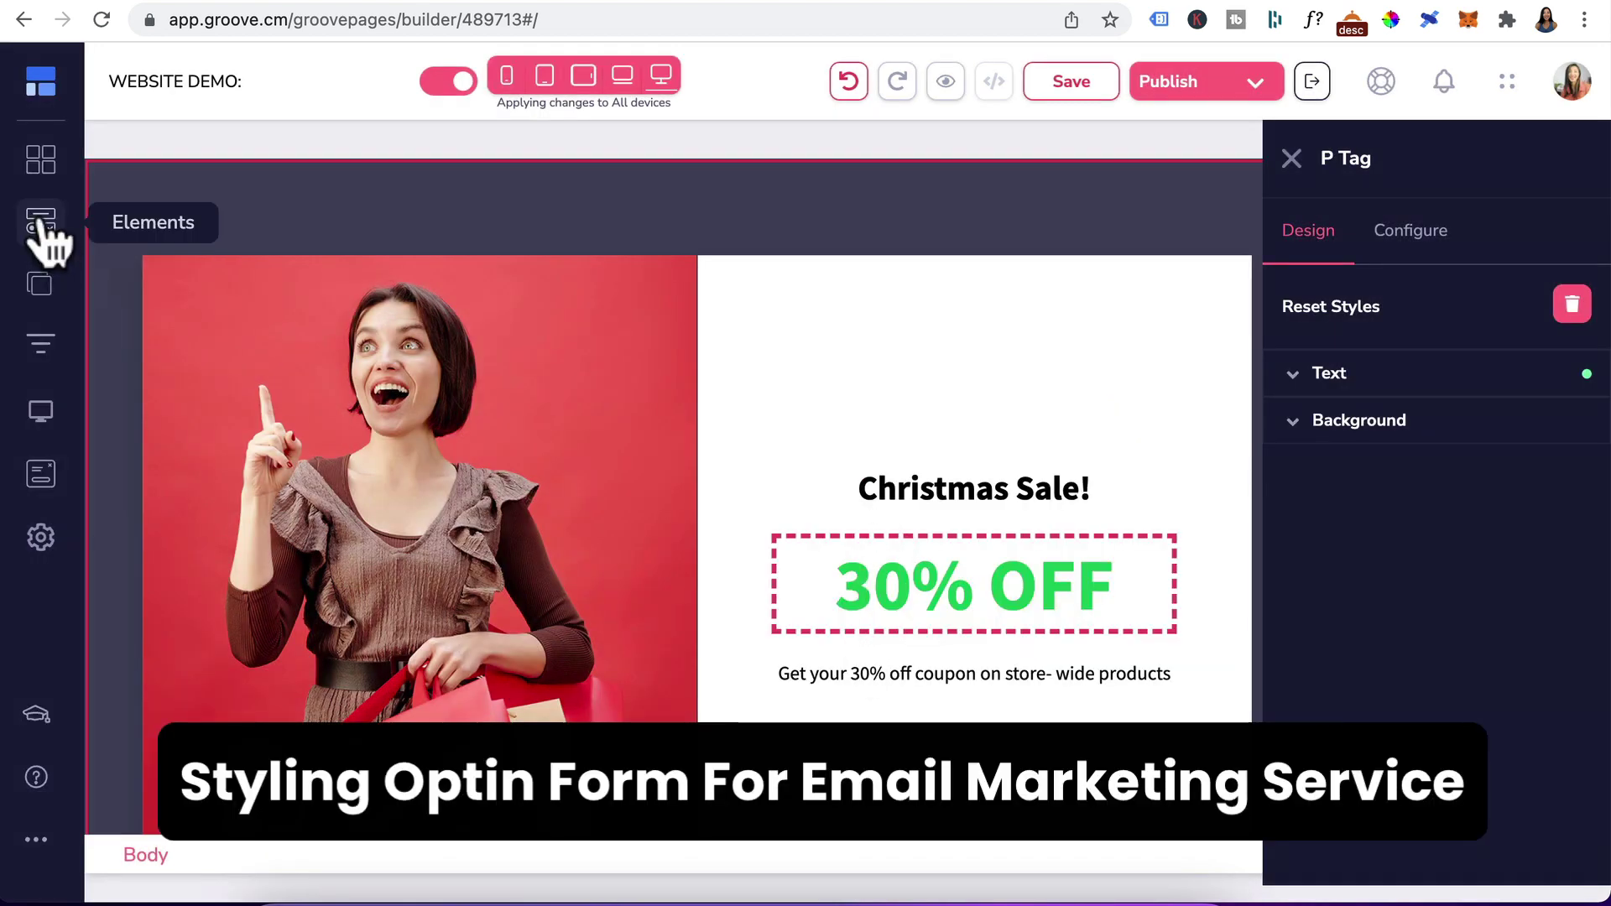
Add an ActiveCampaign form to the right column with Email moved below First Name
{"action": "left_click", "coordinate": [44, 234]}
{"action": "scroll", "coordinate": [248, 618], "scroll_direction": "down", "scroll_amount": 20}
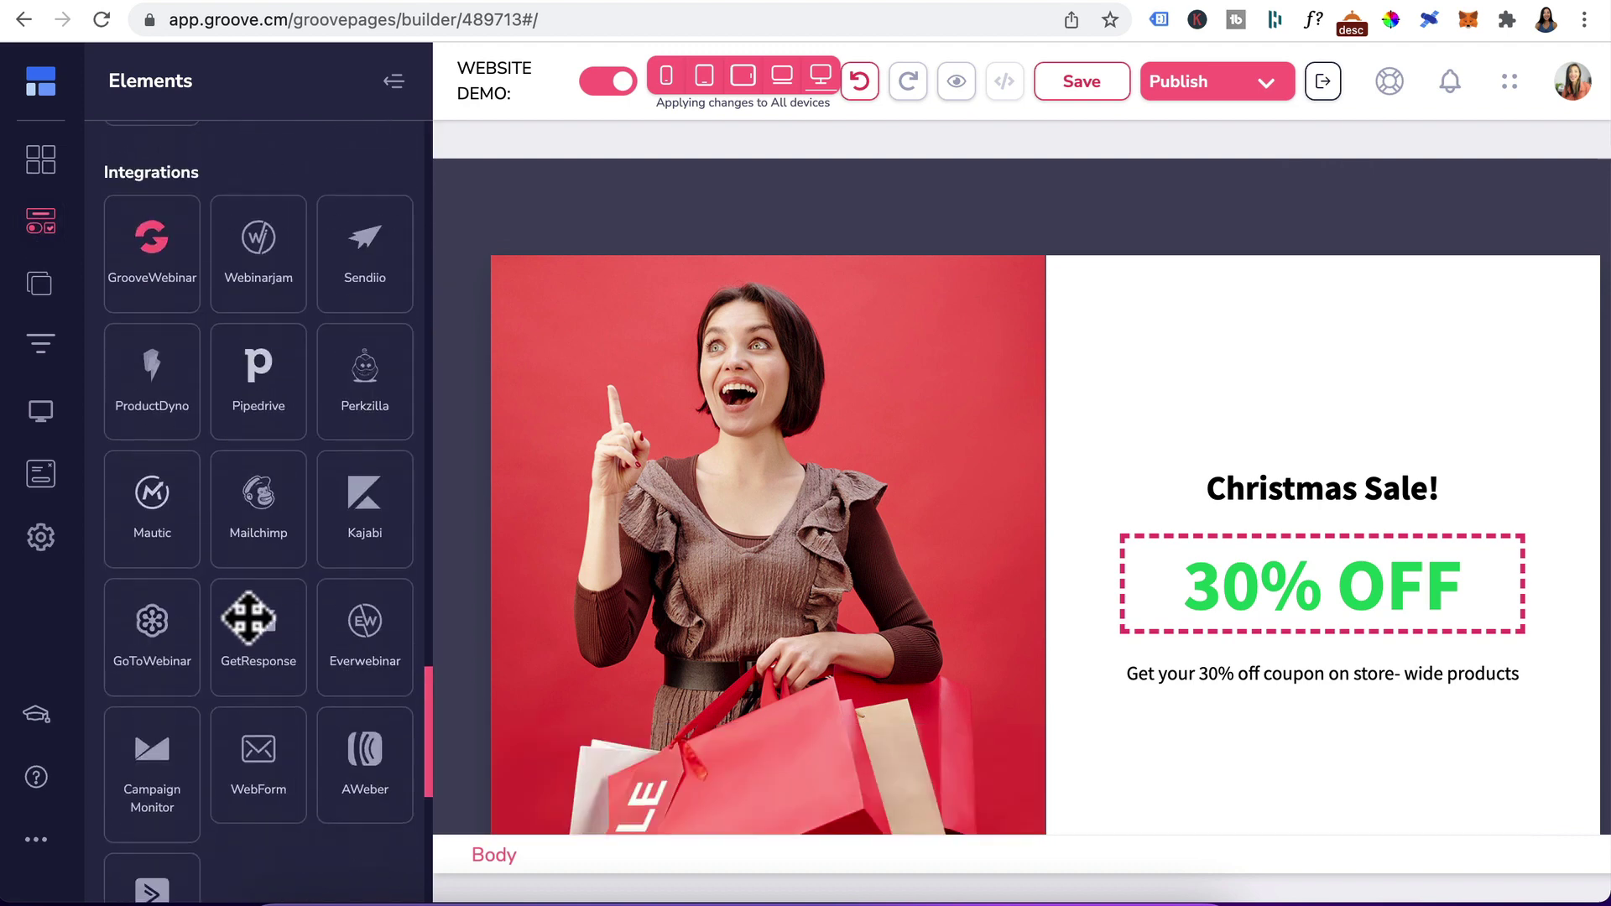
{"action": "scroll", "coordinate": [215, 252], "scroll_direction": "up", "scroll_amount": 1}
{"action": "scroll", "coordinate": [270, 672], "scroll_direction": "down", "scroll_amount": 3}
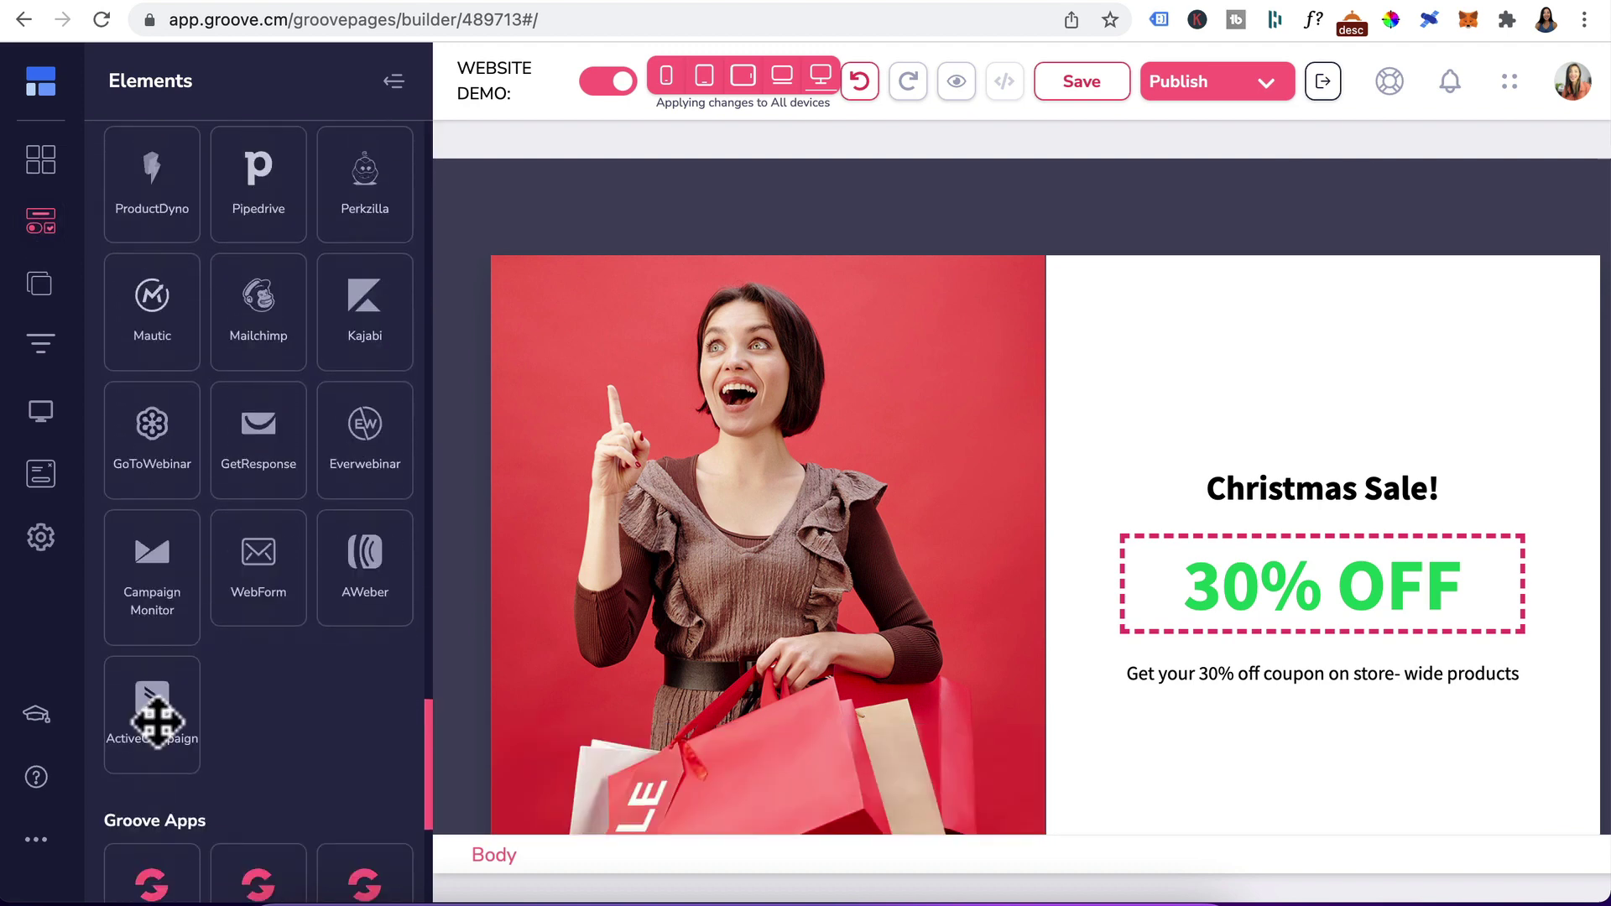
{"action": "left_click_drag", "start_coordinate": [151, 713], "coordinate": [1261, 693]}
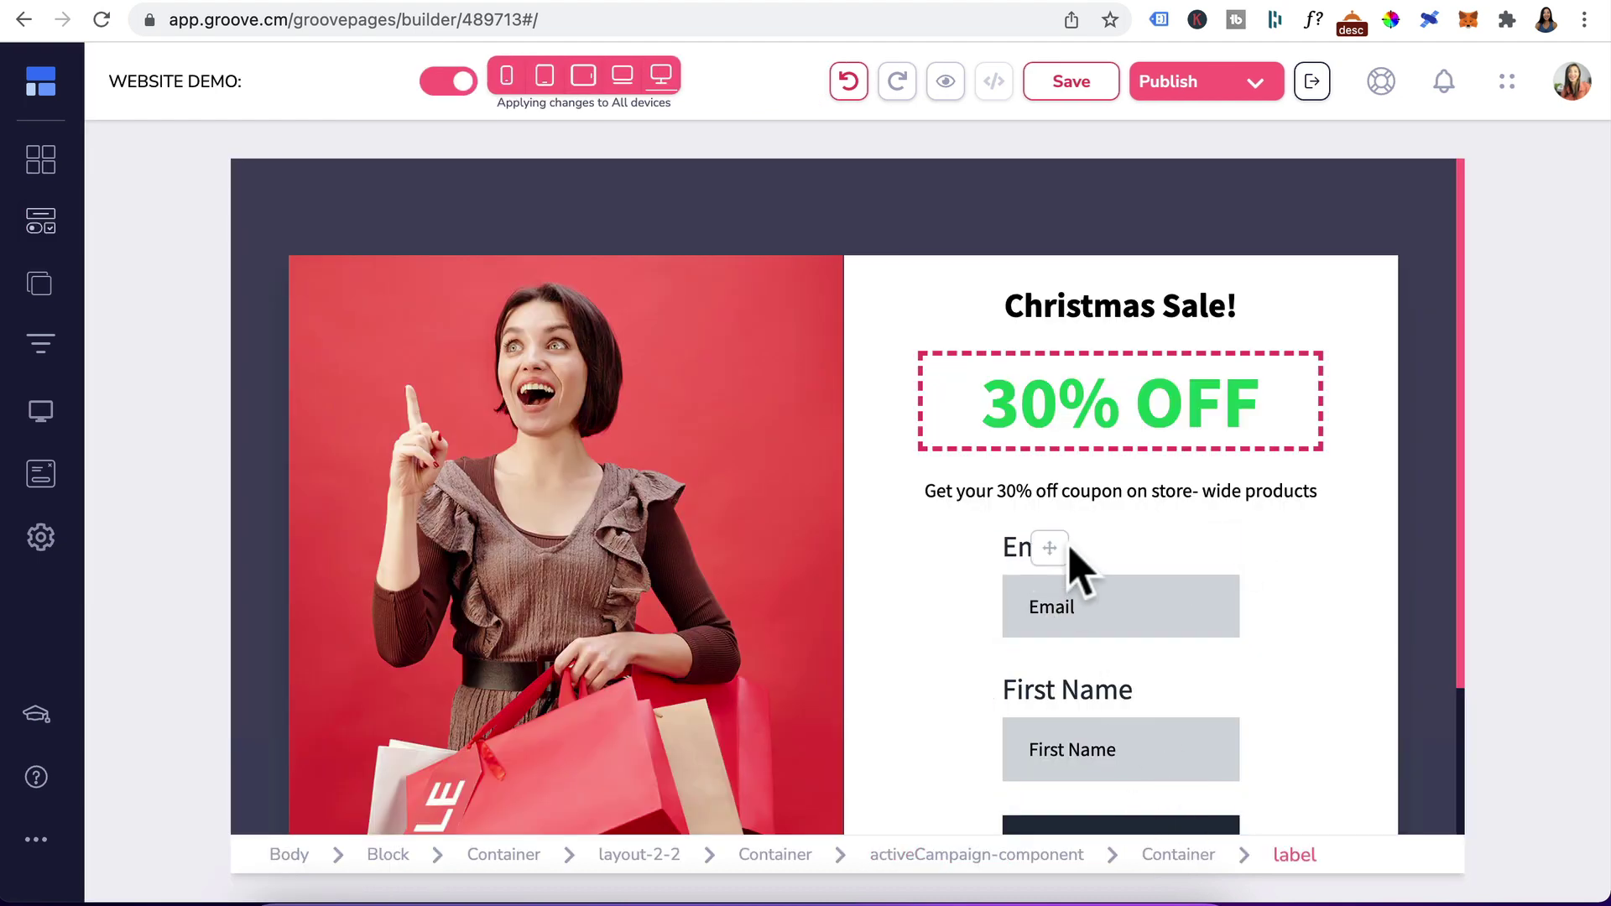
{"action": "left_click_drag", "start_coordinate": [1063, 562], "coordinate": [1144, 780]}
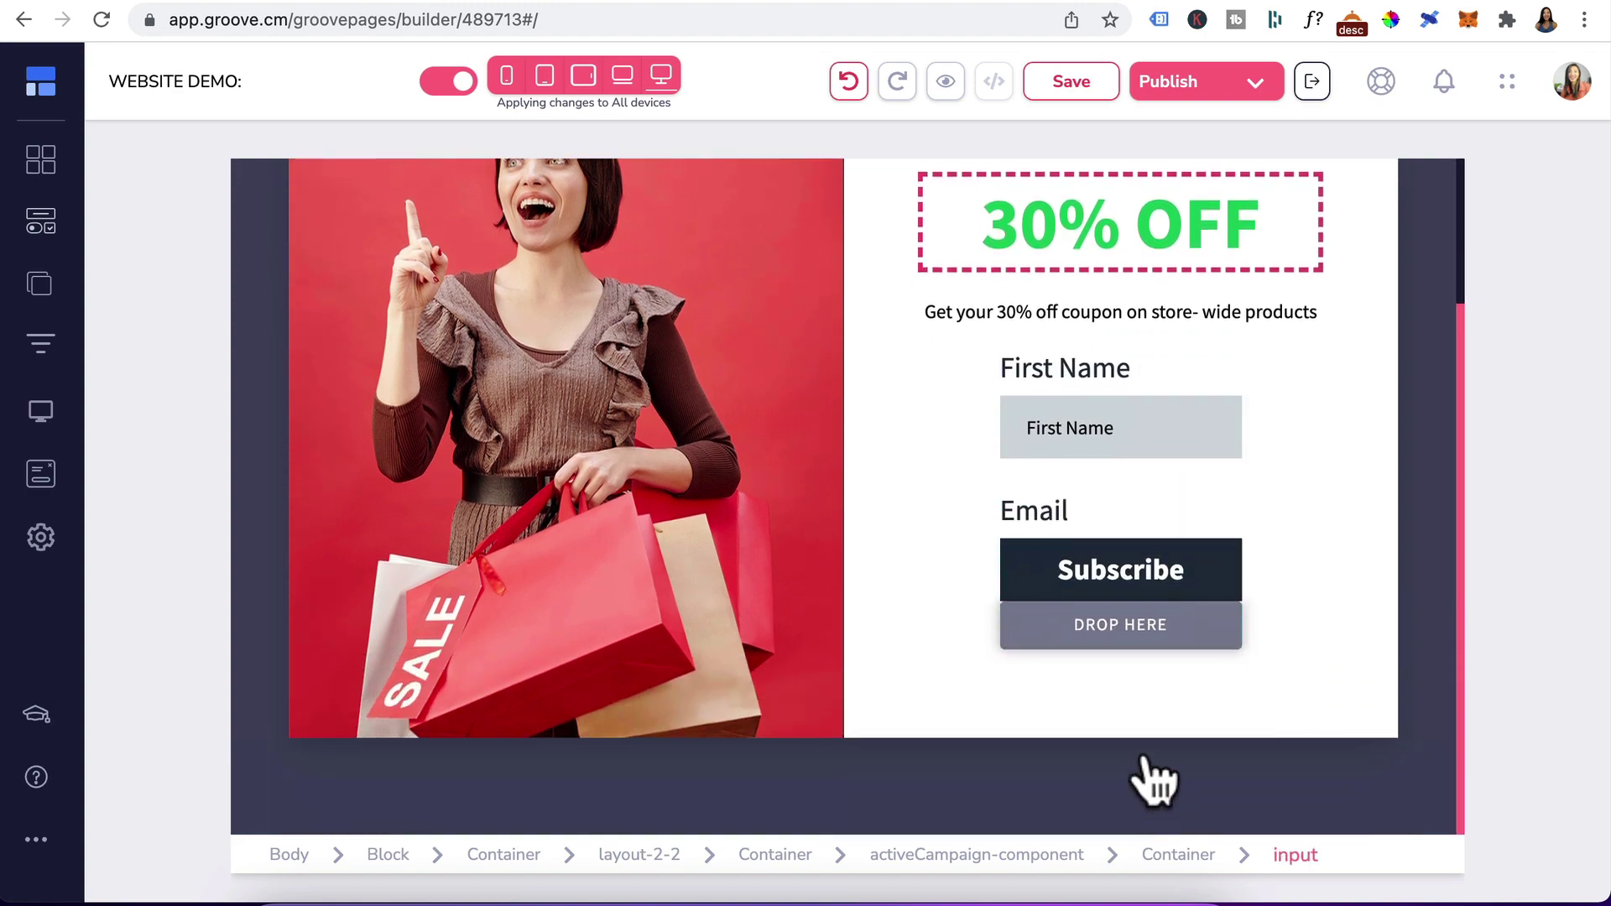
Delete the First Name and Email field labels
{"action": "left_click", "coordinate": [924, 492]}
{"action": "left_click", "coordinate": [956, 425]}
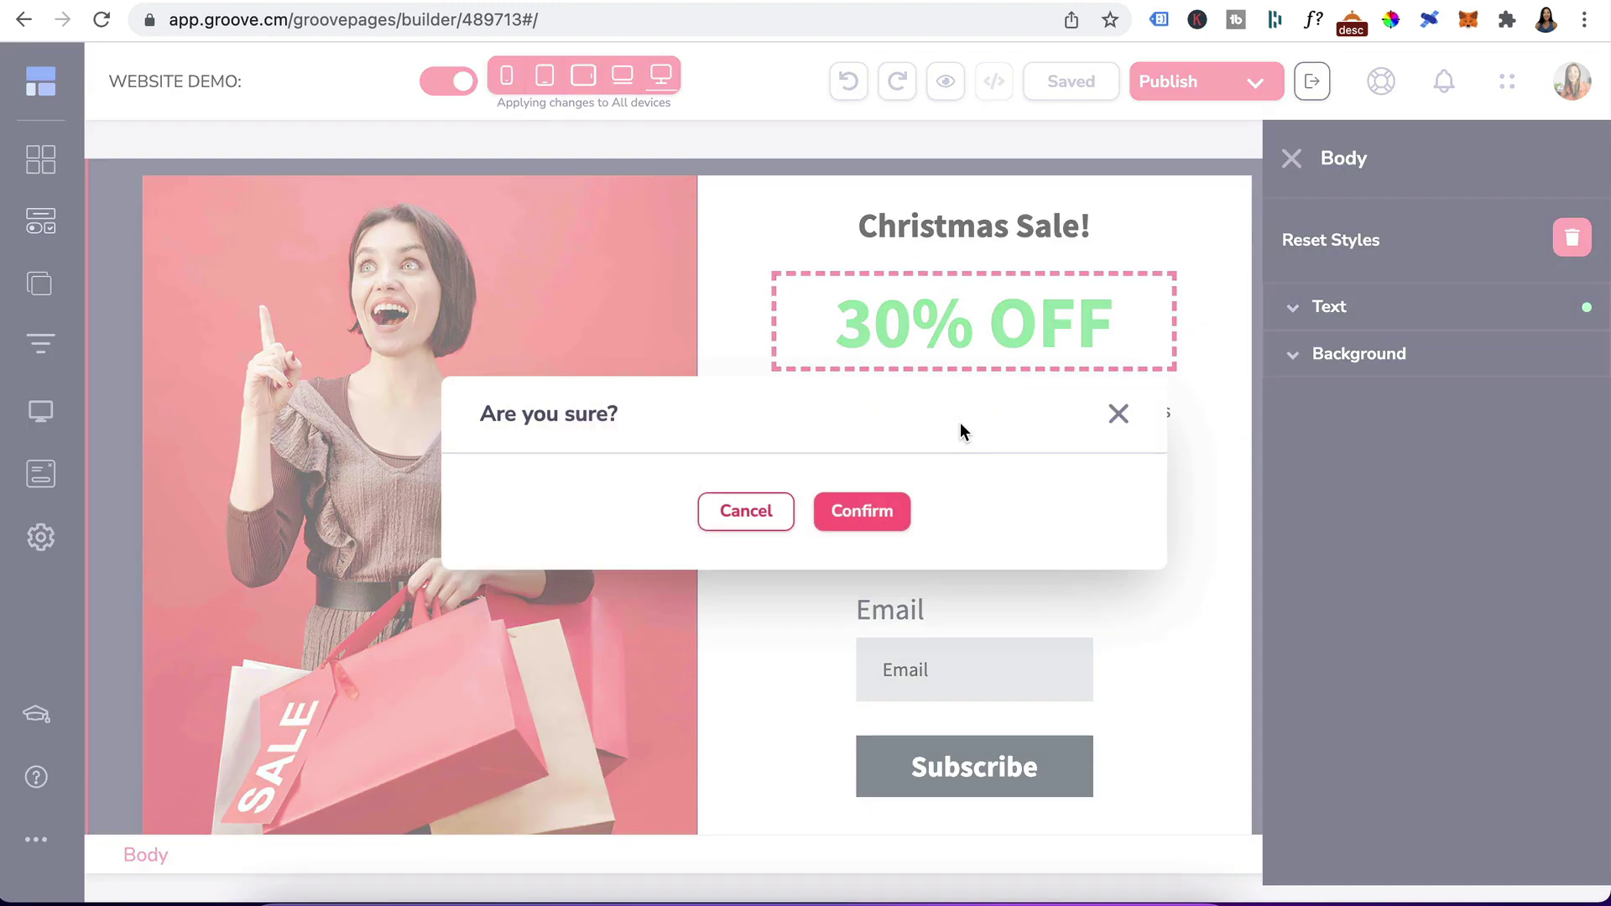
{"action": "left_click", "coordinate": [864, 514]}
{"action": "left_click", "coordinate": [892, 587]}
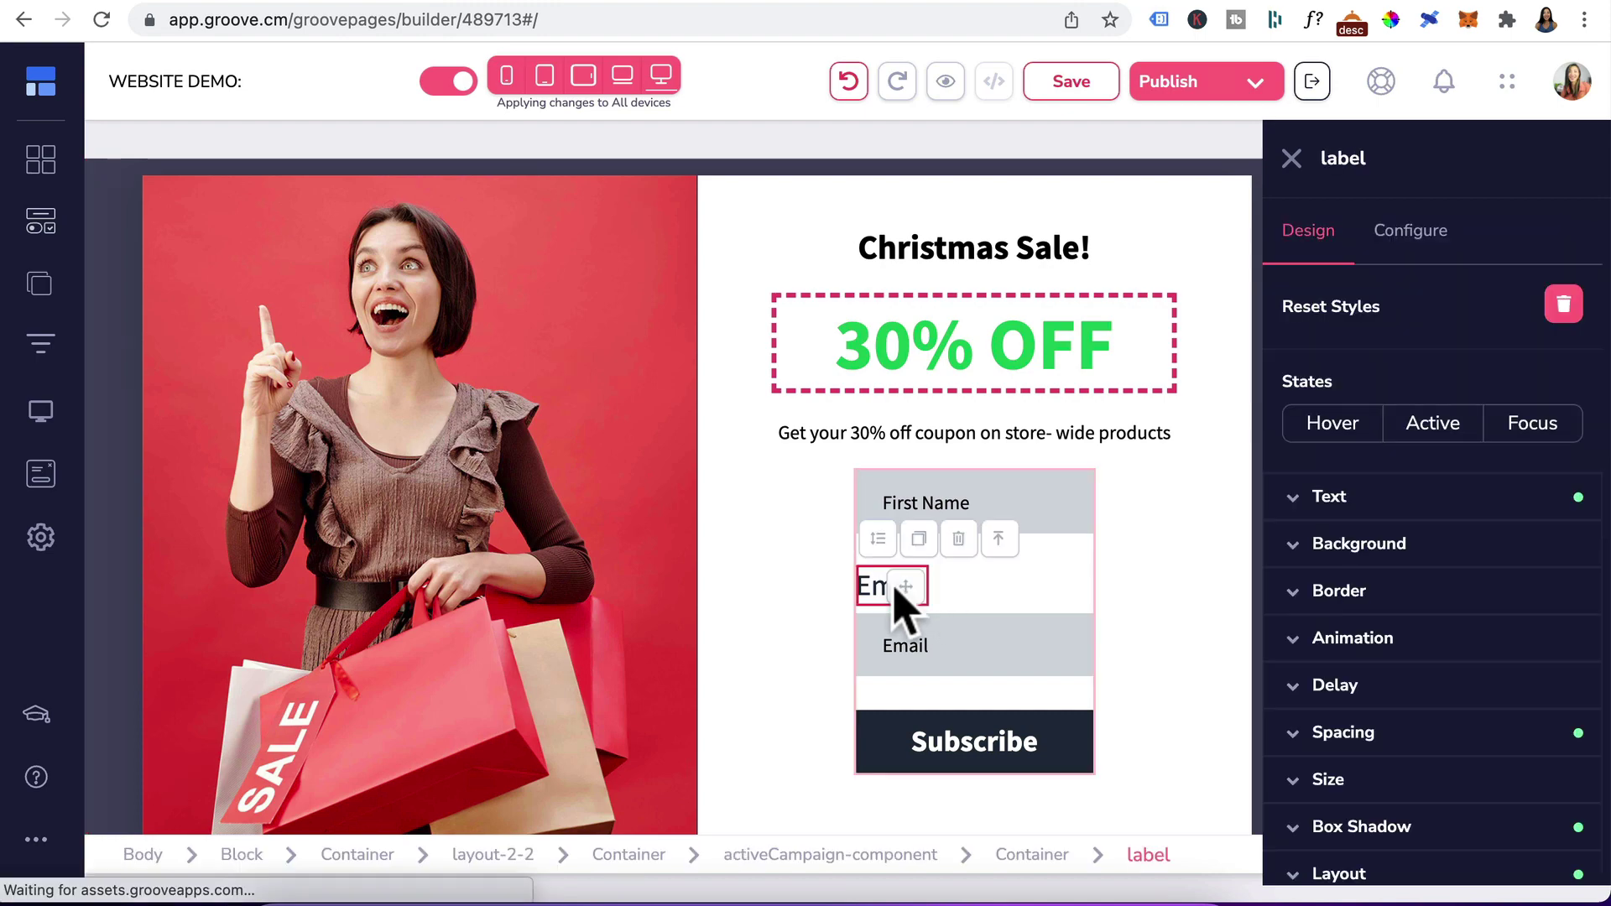
{"action": "left_click", "coordinate": [958, 537]}
{"action": "left_click", "coordinate": [865, 512]}
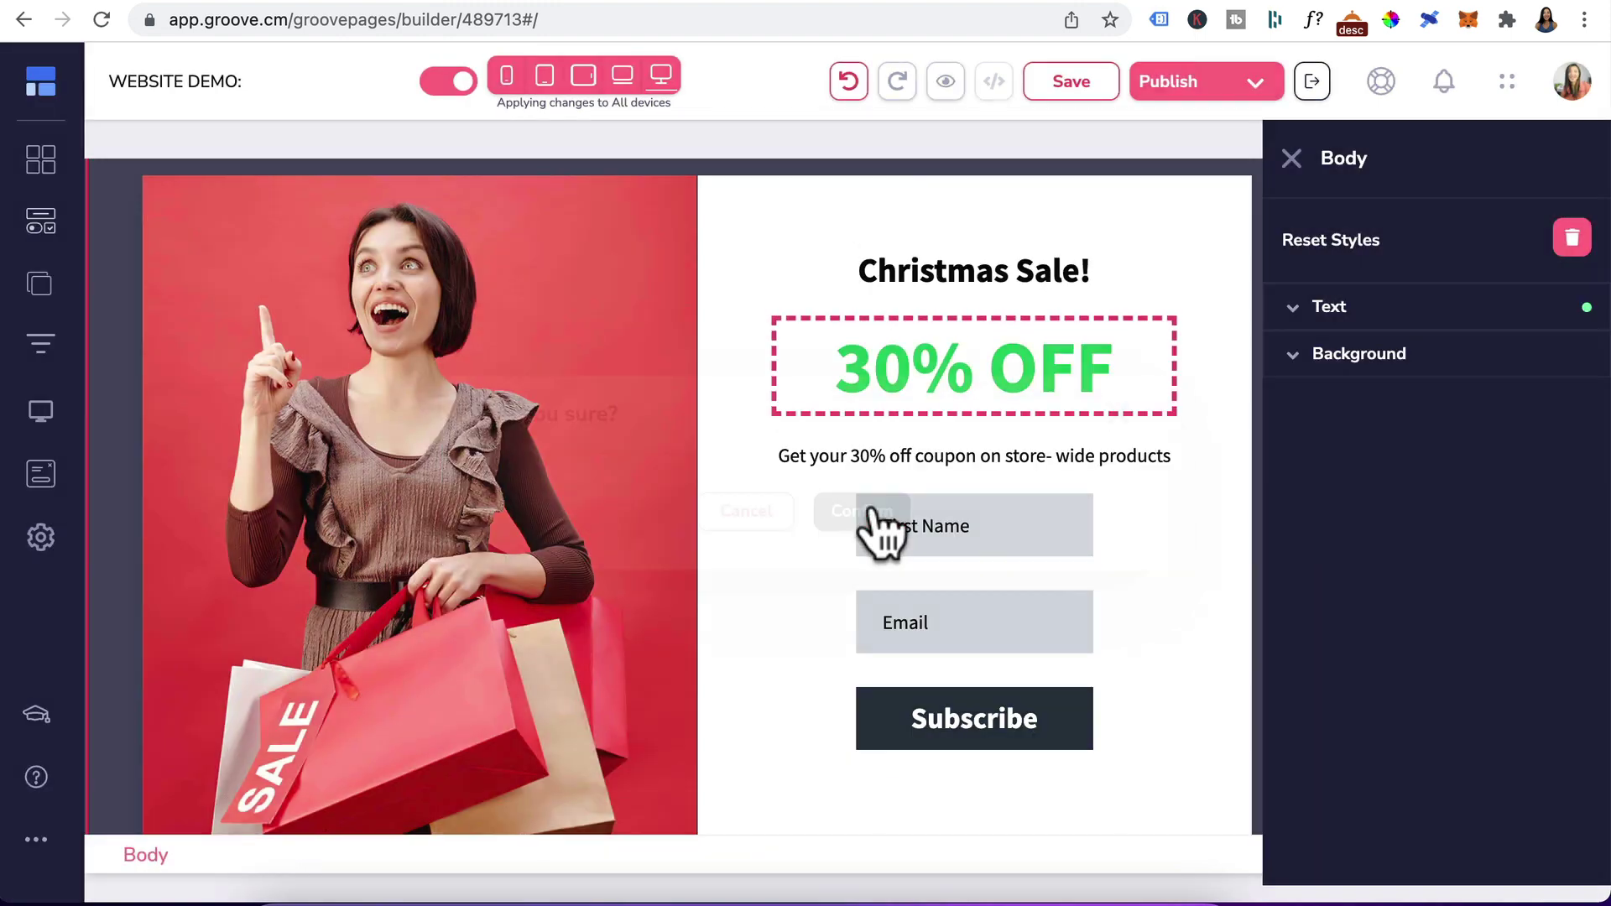
{"action": "left_click", "coordinate": [1006, 522]}
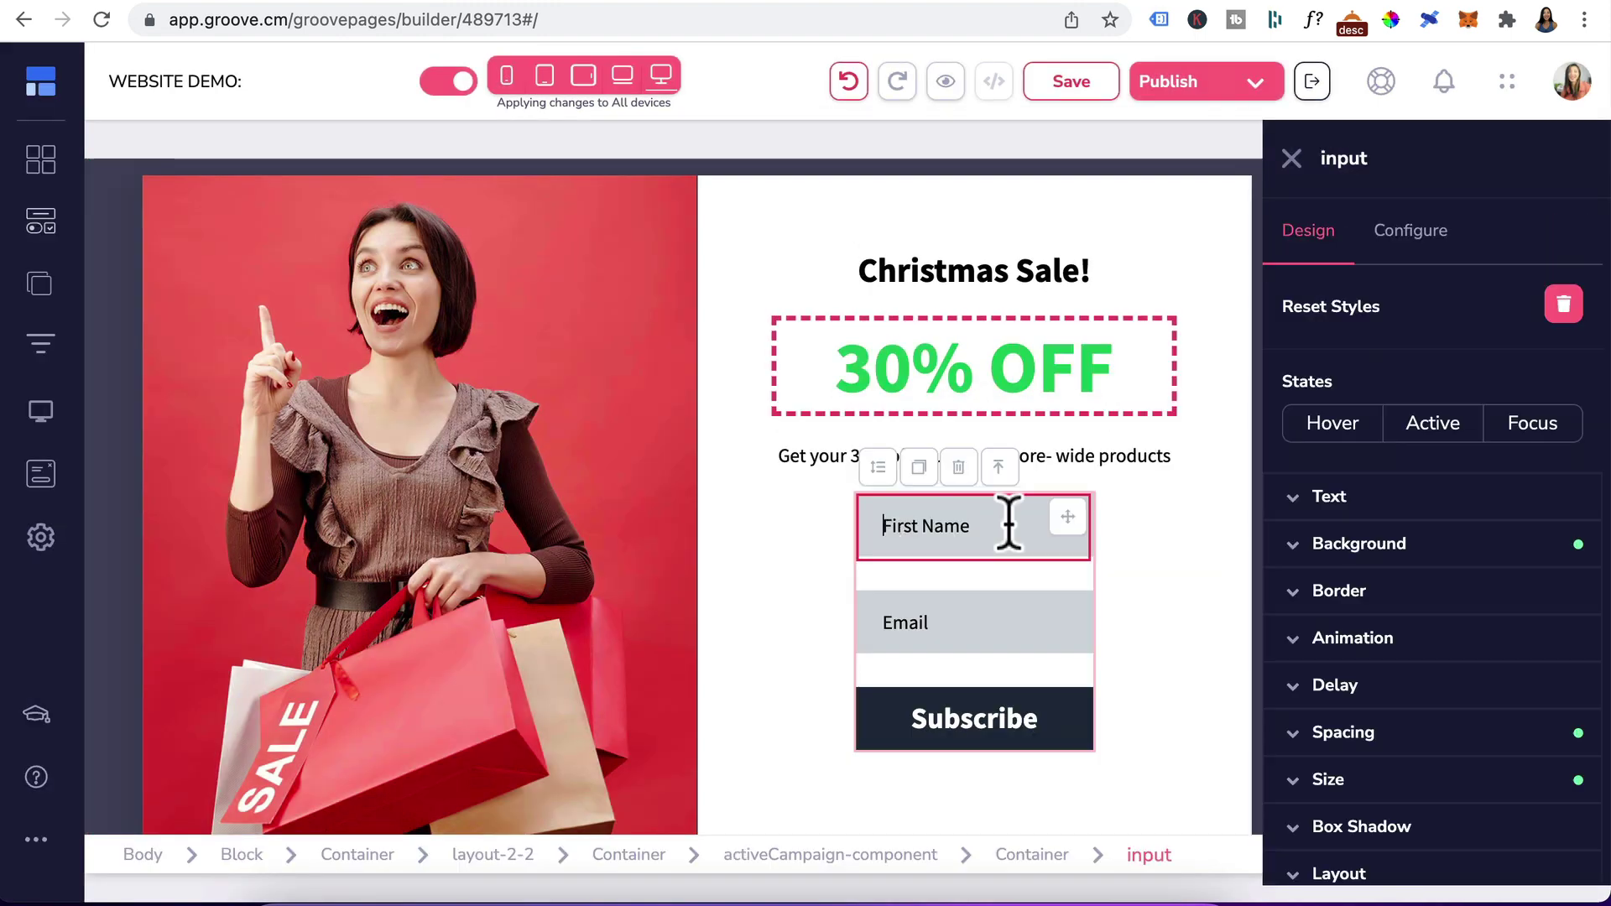
Give the First Name and Email fields a light grey #F0F2F4 background
{"action": "left_click", "coordinate": [1396, 547]}
{"action": "left_click", "coordinate": [1502, 598]}
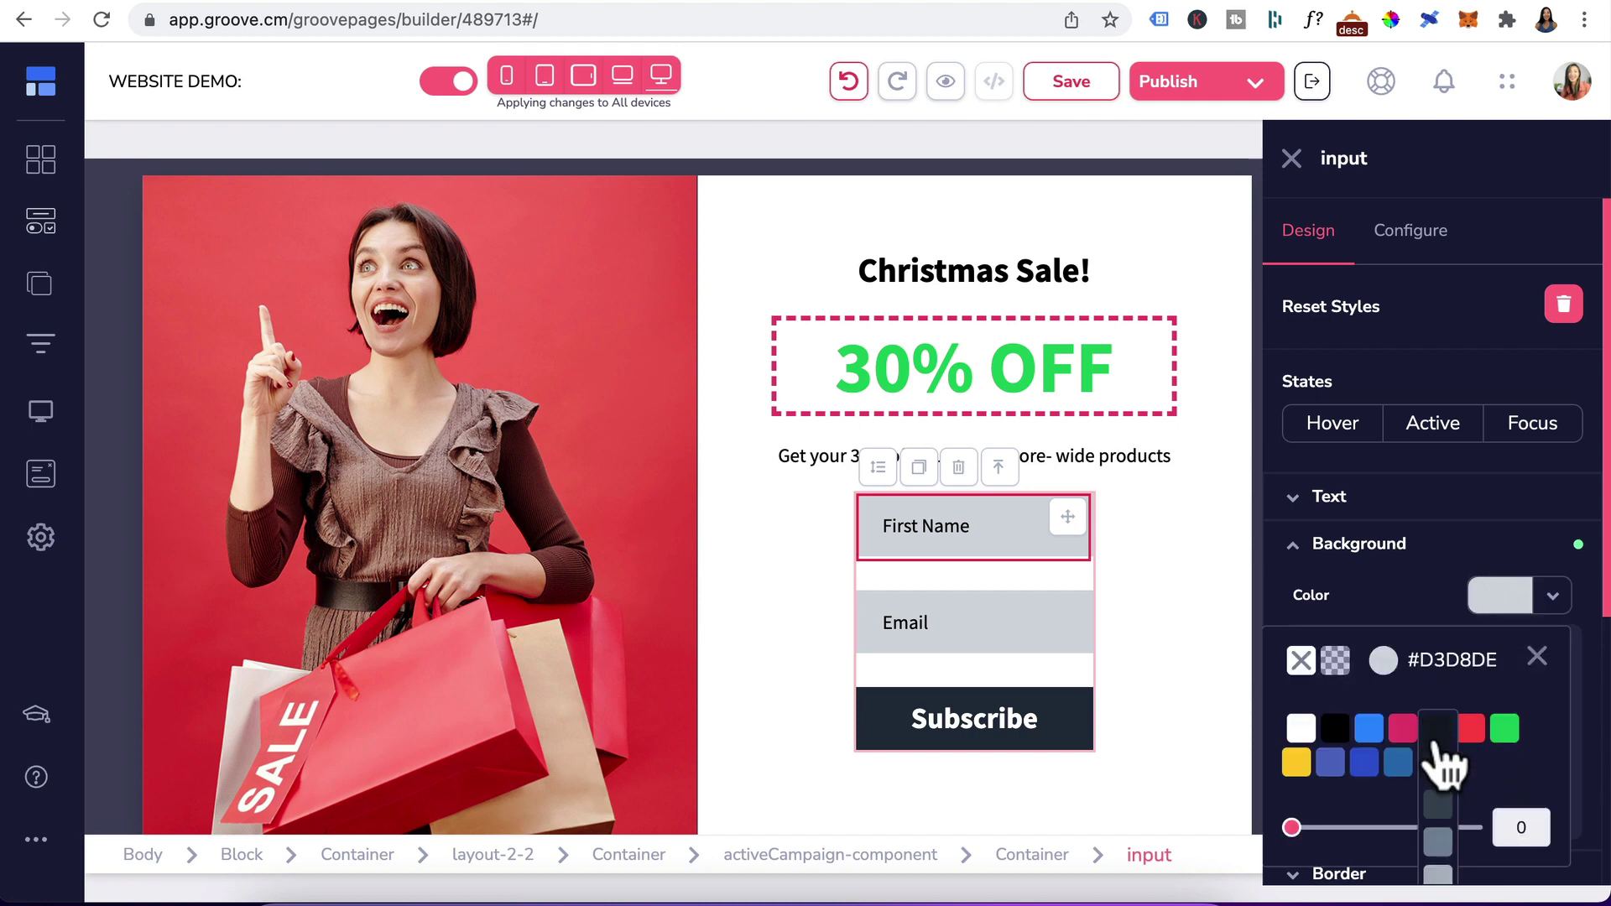
{"action": "scroll", "coordinate": [1448, 780], "scroll_direction": "down", "scroll_amount": 3}
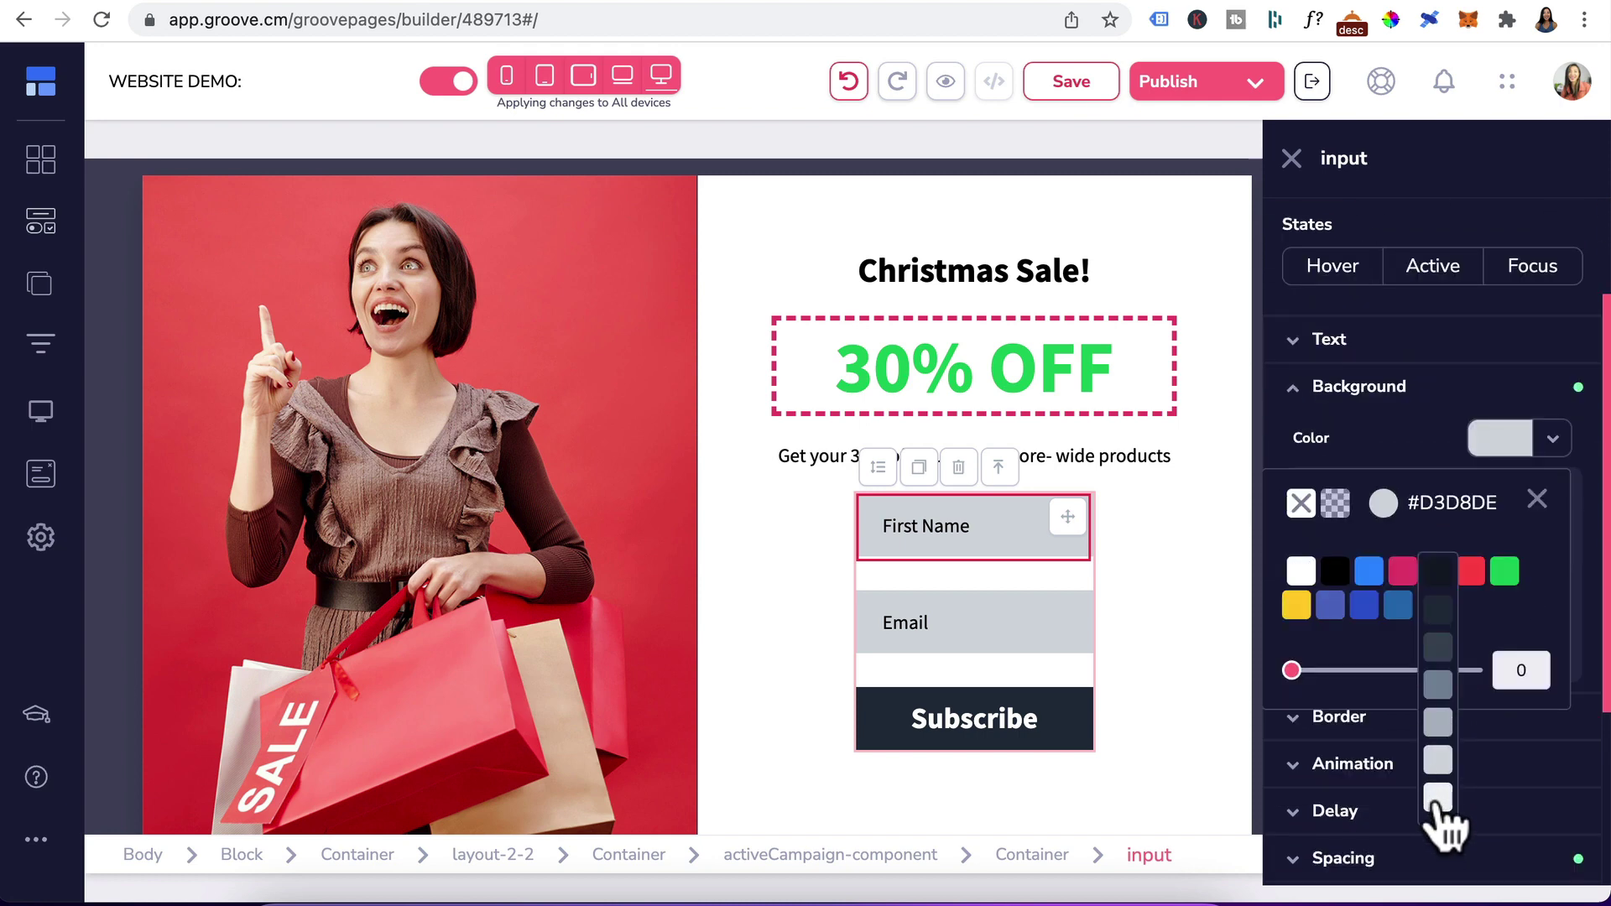
{"action": "left_click", "coordinate": [1437, 797]}
{"action": "left_click", "coordinate": [1015, 646]}
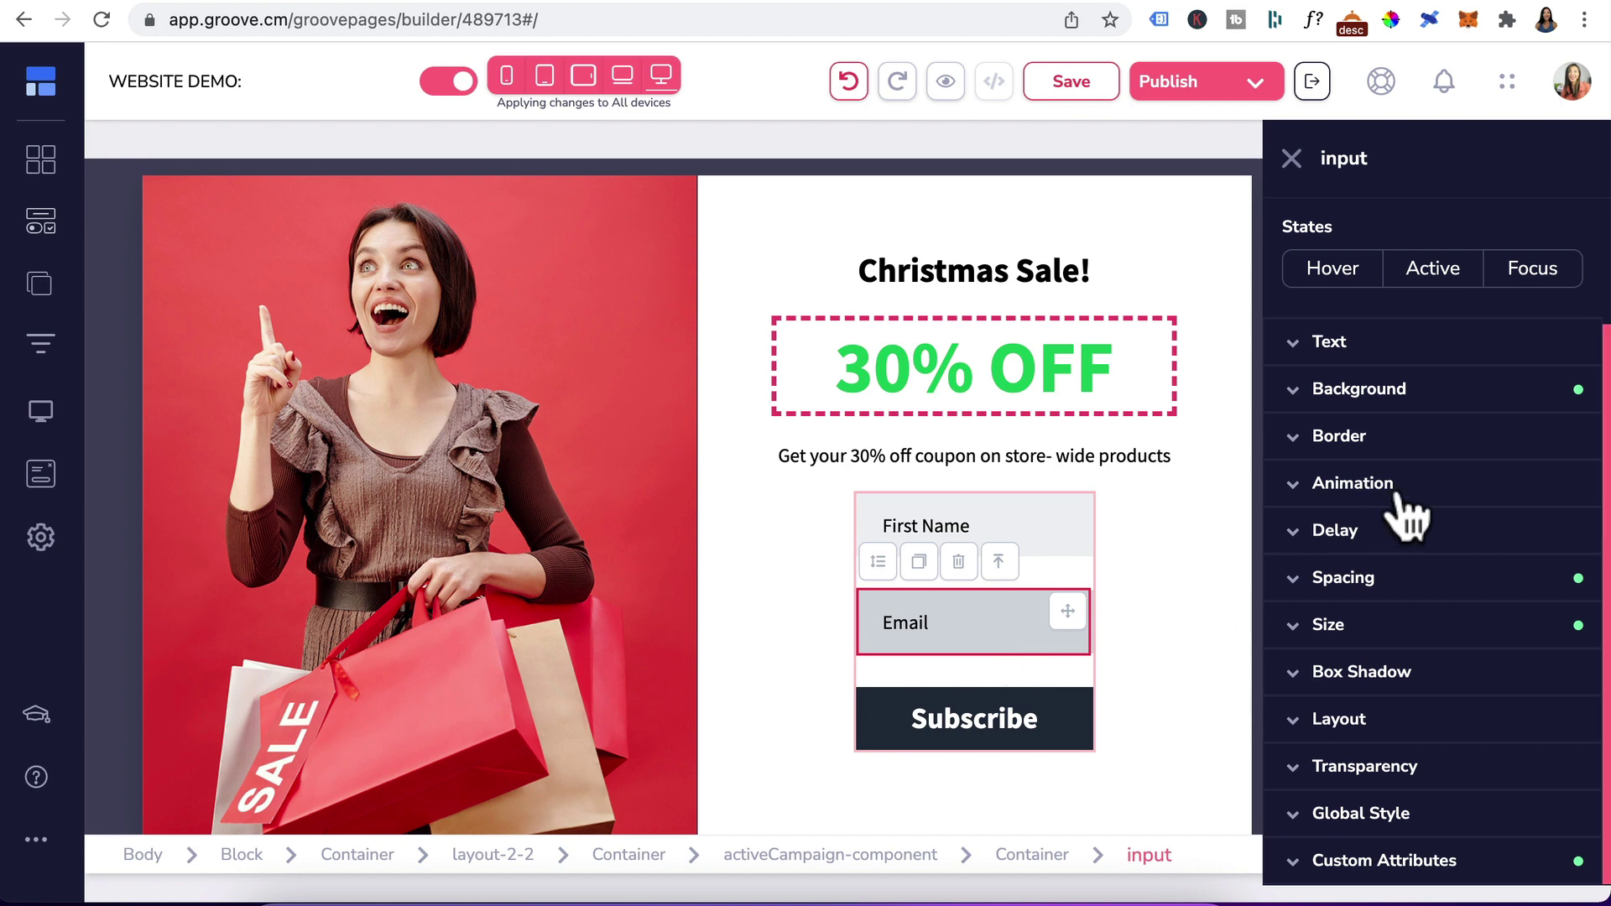
{"action": "left_click", "coordinate": [1309, 391]}
{"action": "left_click", "coordinate": [1506, 441]}
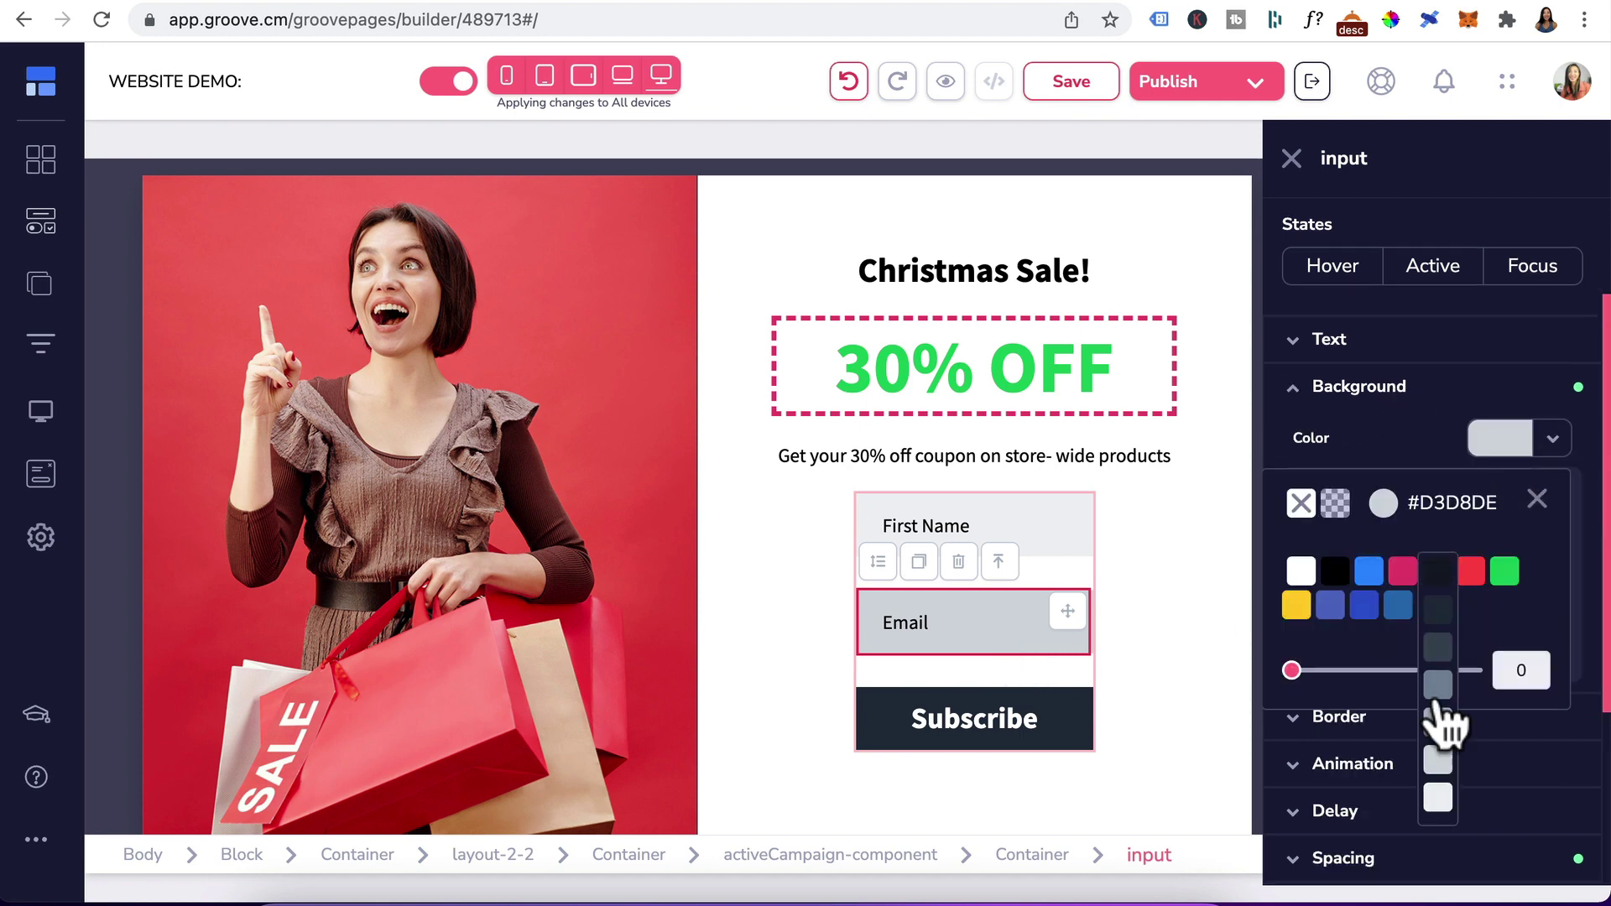
{"action": "left_click", "coordinate": [1437, 801]}
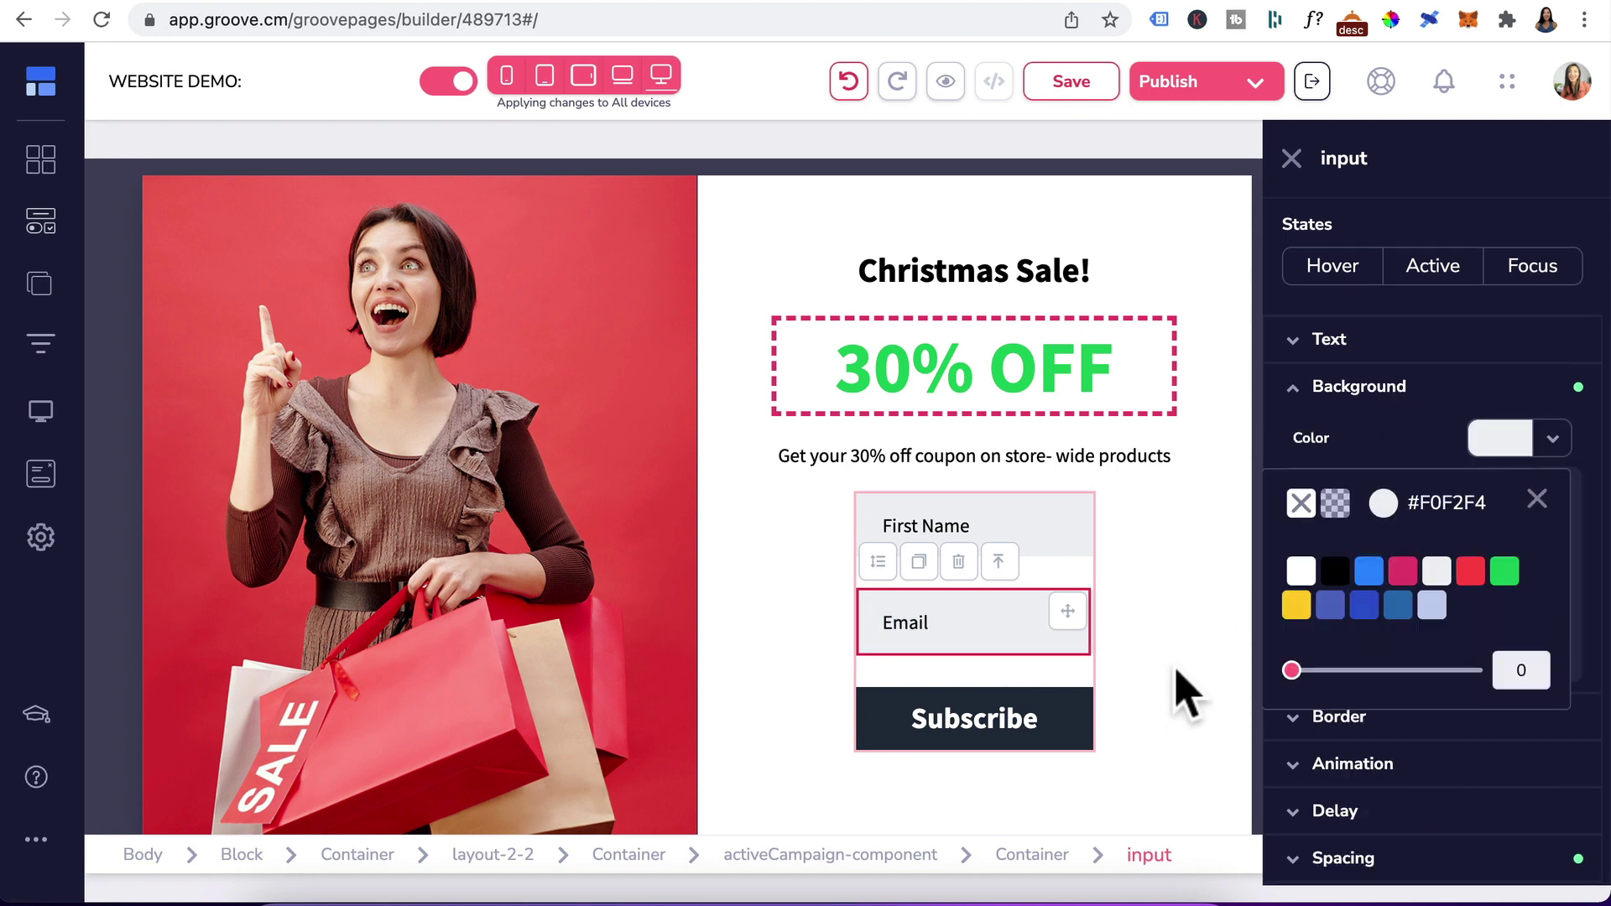
Set the field text to size 16 and grey #78889B
{"action": "left_click", "coordinate": [1332, 344]}
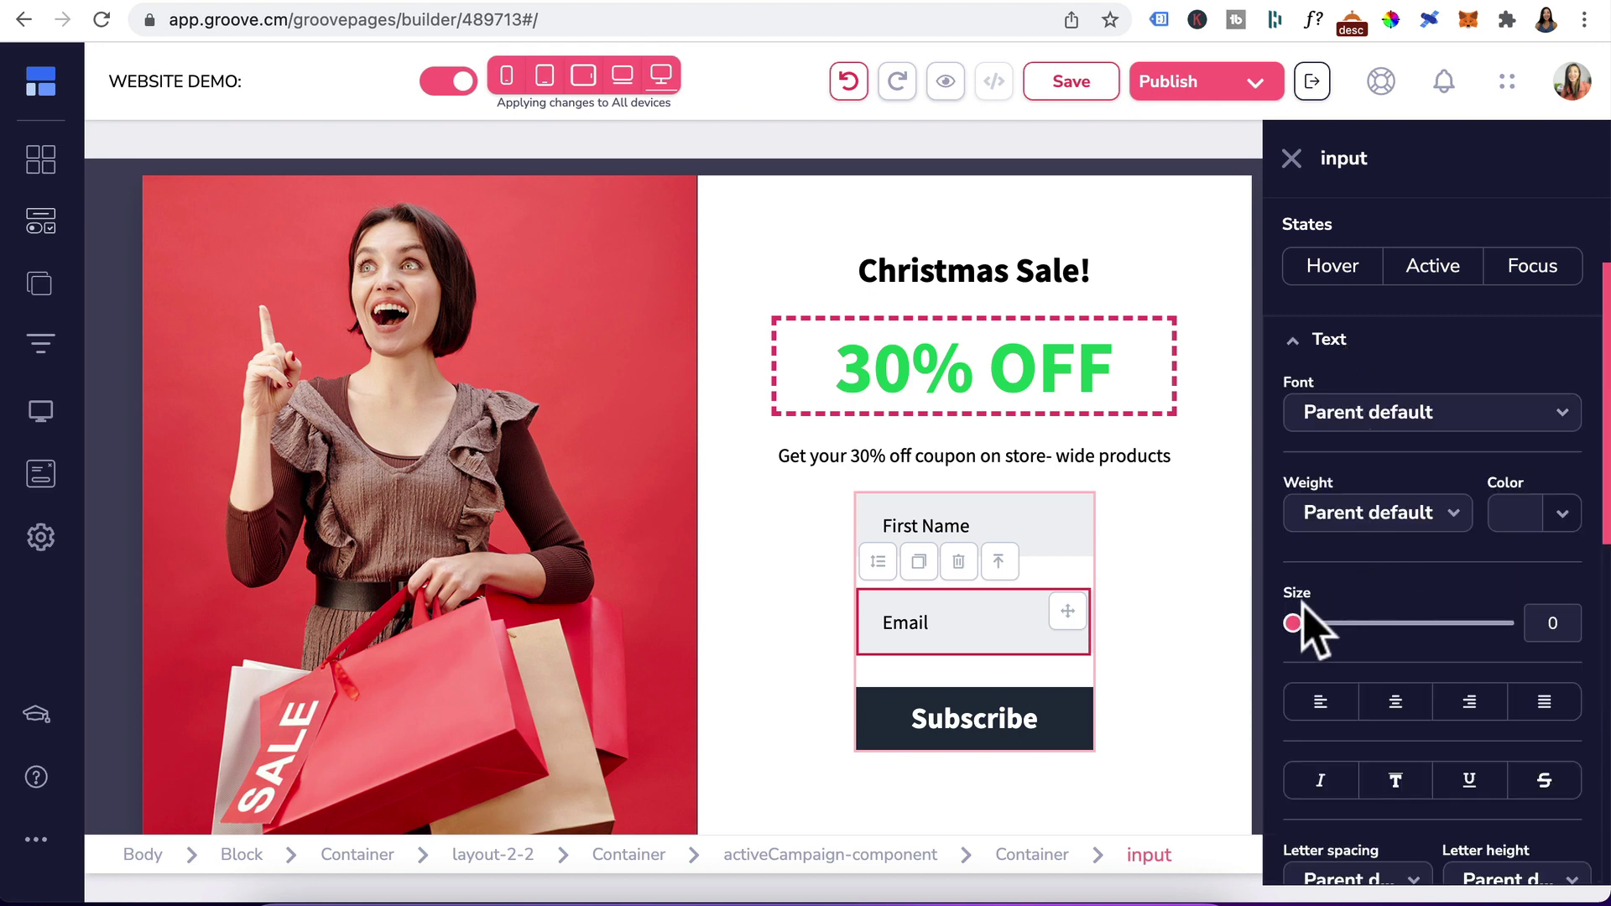
{"action": "left_click_drag", "start_coordinate": [1296, 625], "coordinate": [1323, 626]}
{"action": "left_click", "coordinate": [1067, 522]}
{"action": "left_click", "coordinate": [1367, 344]}
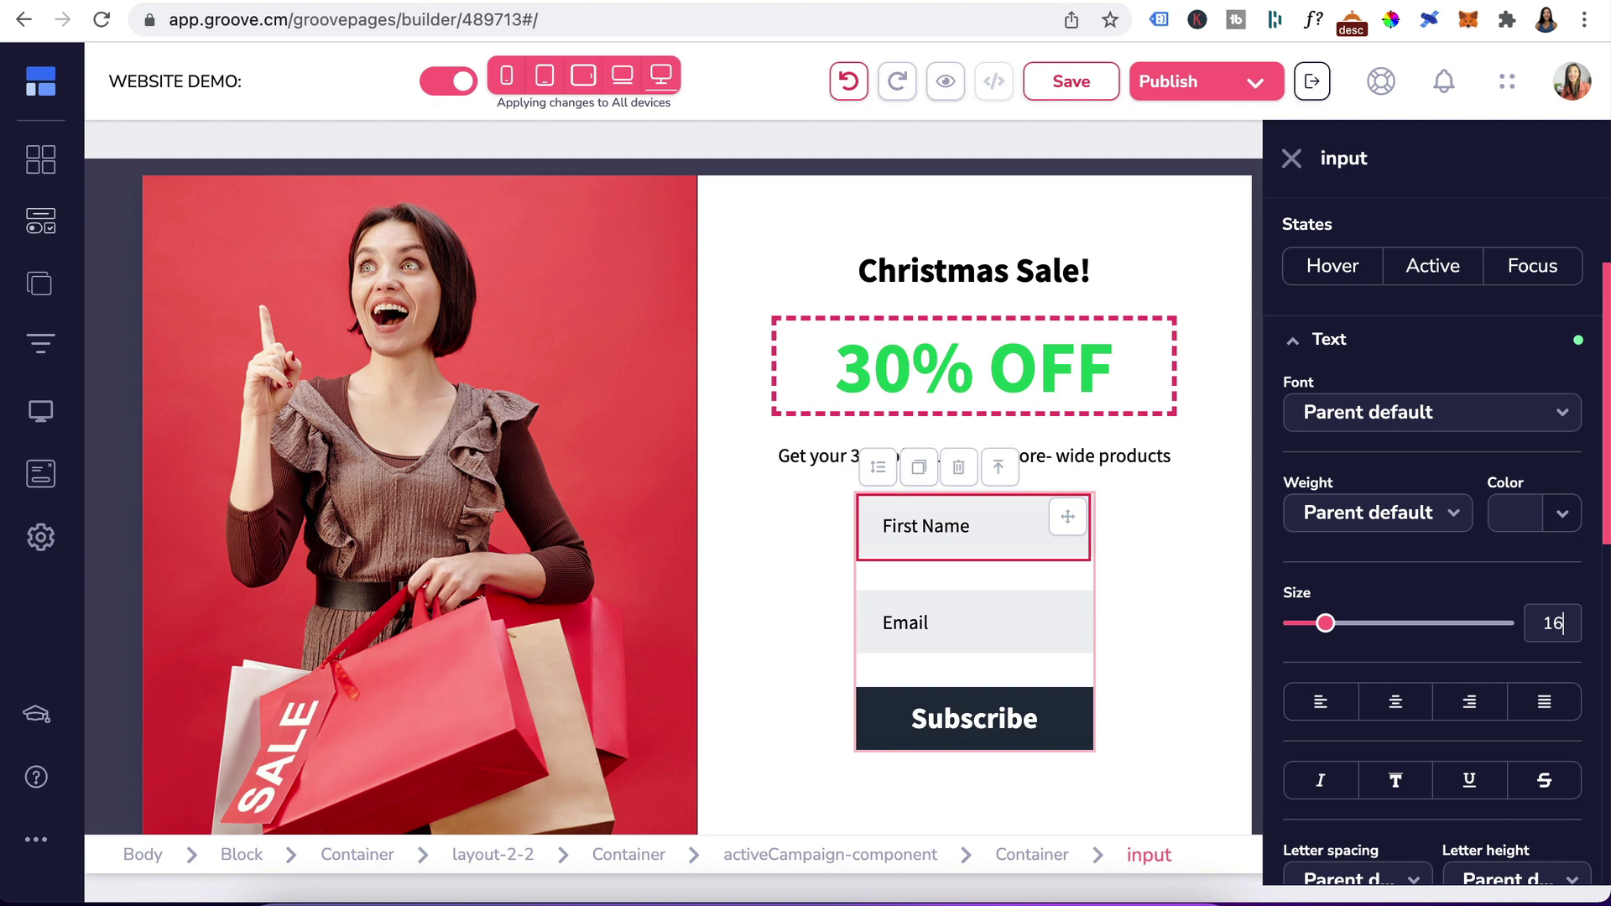
{"action": "left_click", "coordinate": [1515, 513]}
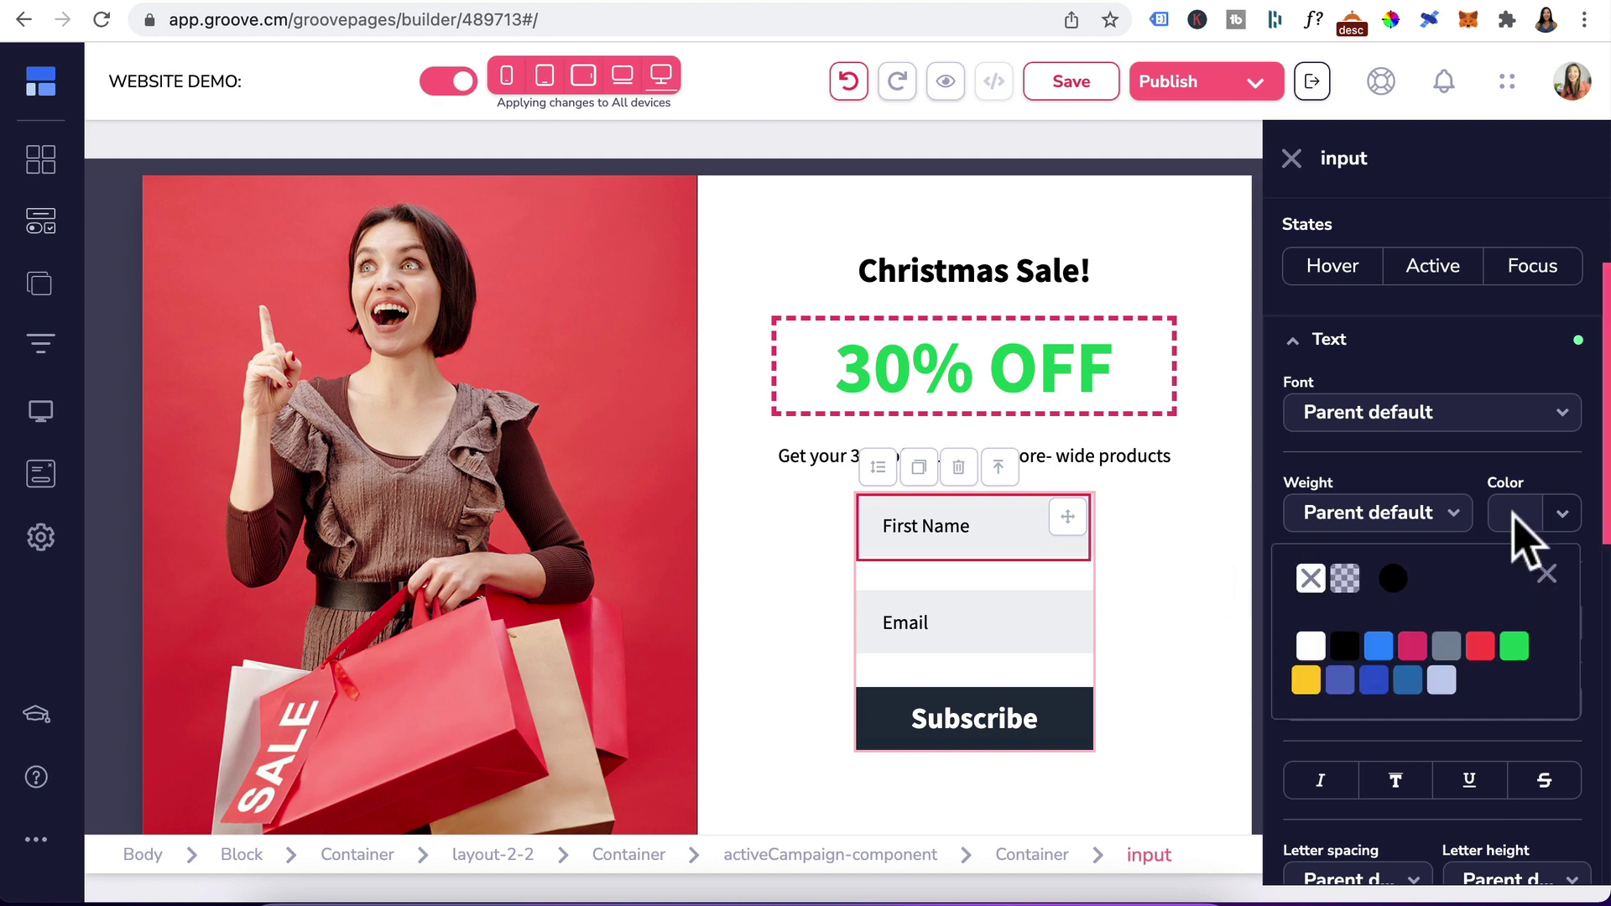
{"action": "left_click", "coordinate": [1445, 646]}
{"action": "left_click", "coordinate": [958, 618]}
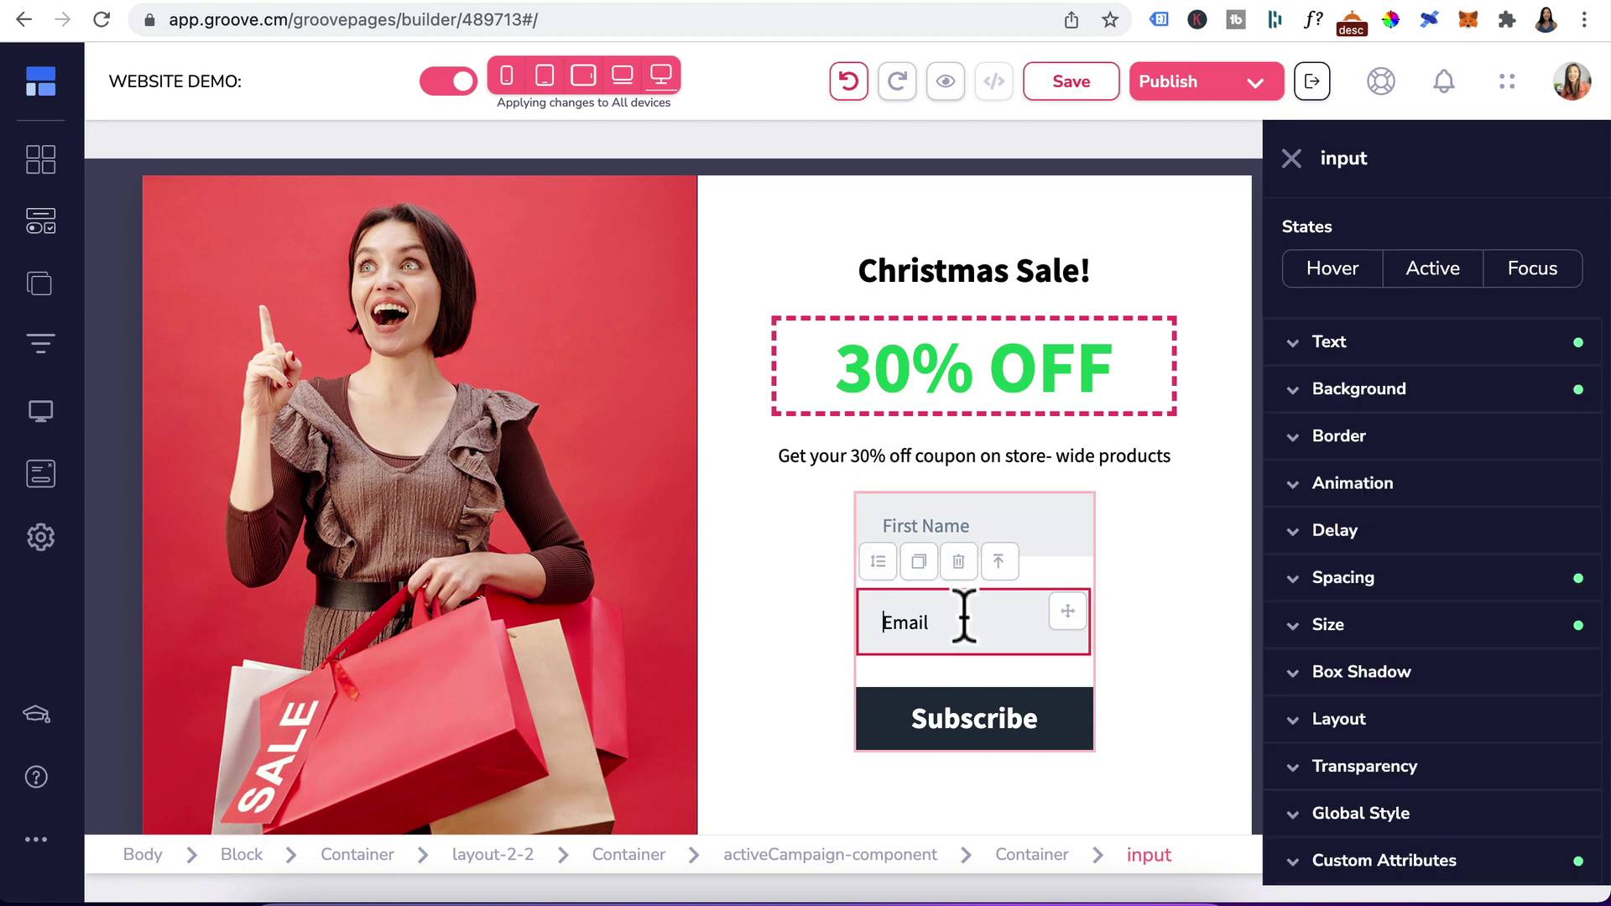
{"action": "left_click", "coordinate": [1401, 342]}
Change the Subscribe button label to 'SEND ME MY 30% COUPON'
{"action": "left_click", "coordinate": [1115, 687]}
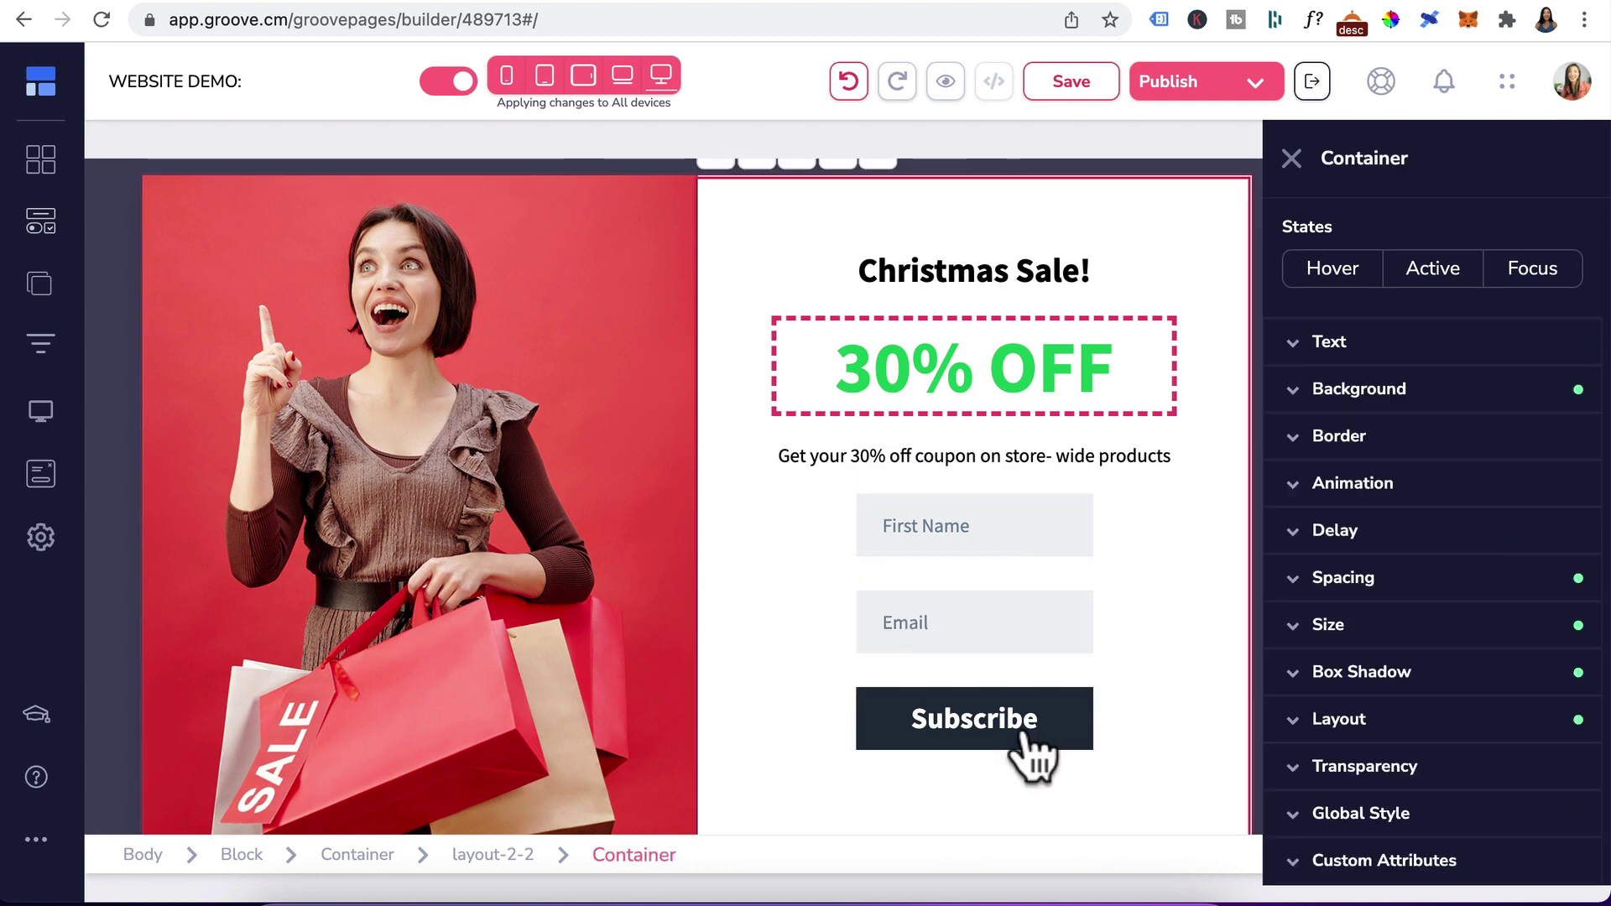
{"action": "left_click", "coordinate": [1061, 728]}
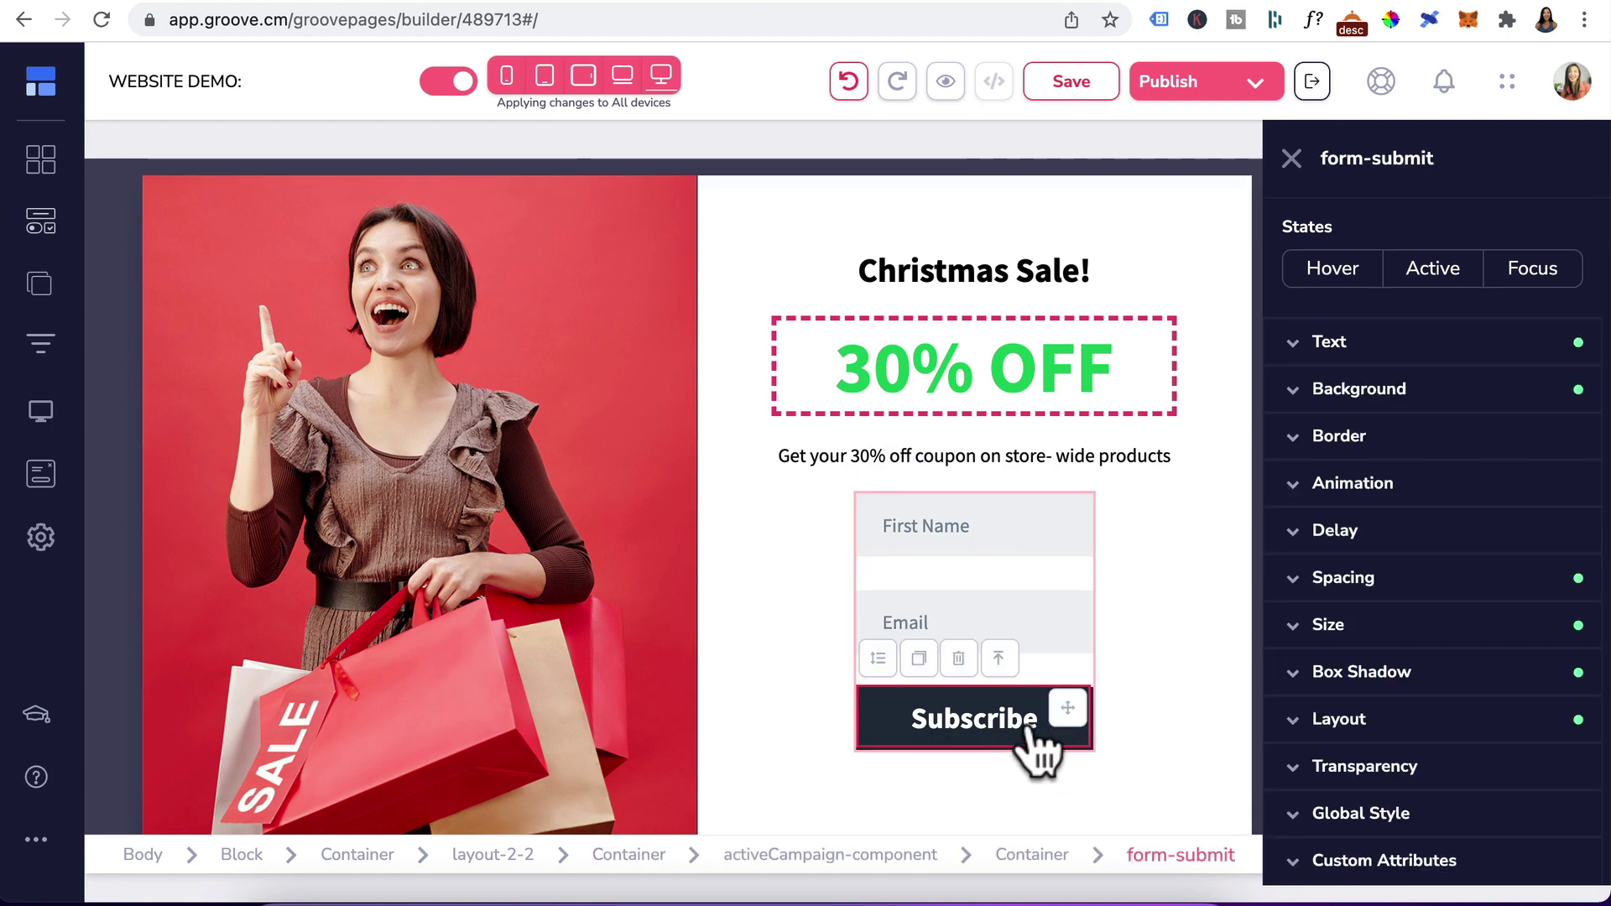
{"action": "left_click", "coordinate": [1409, 239]}
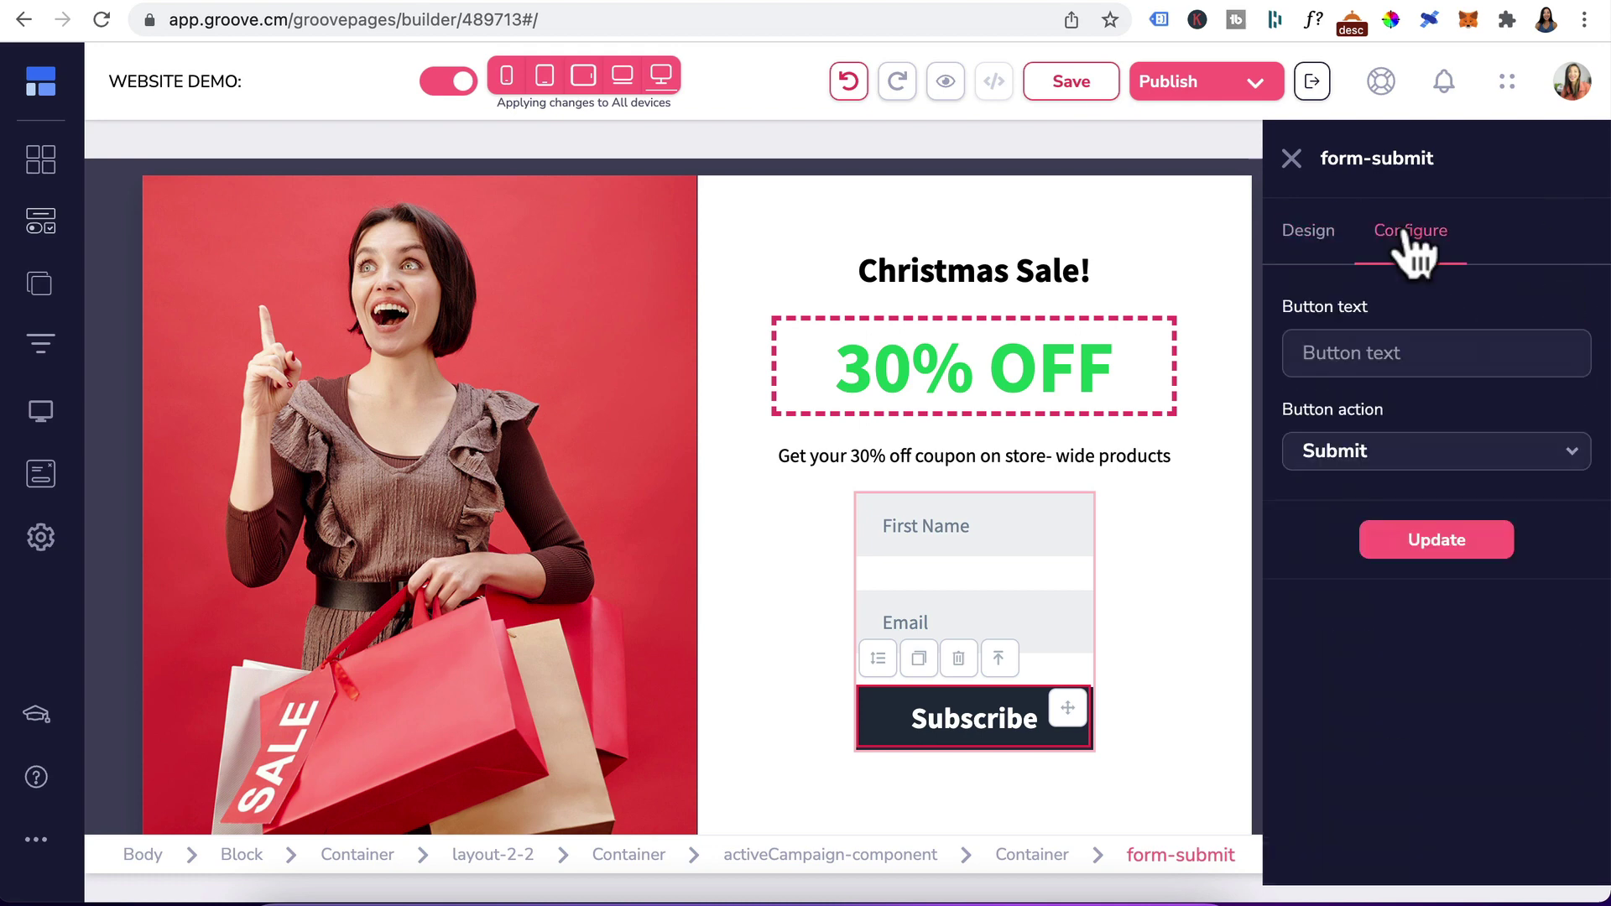
{"action": "left_click", "coordinate": [1398, 352]}
{"action": "type", "text": "SEND ME MY 30% COUPON"}
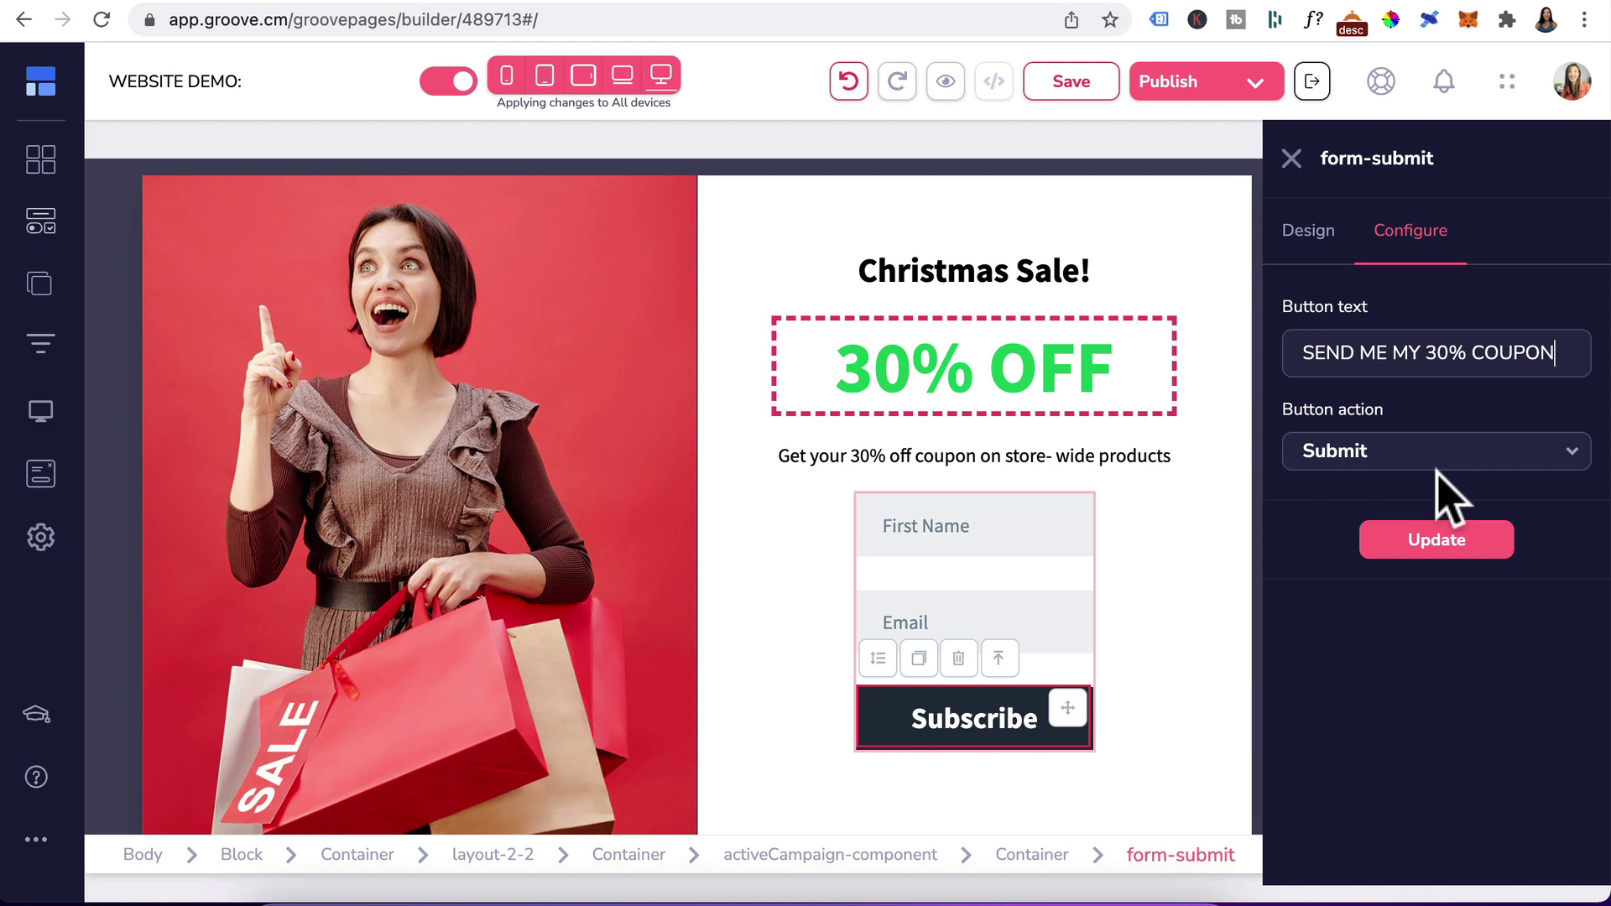
{"action": "left_click", "coordinate": [1418, 553]}
Make the button background red (#FE4848)
{"action": "left_click", "coordinate": [1306, 235]}
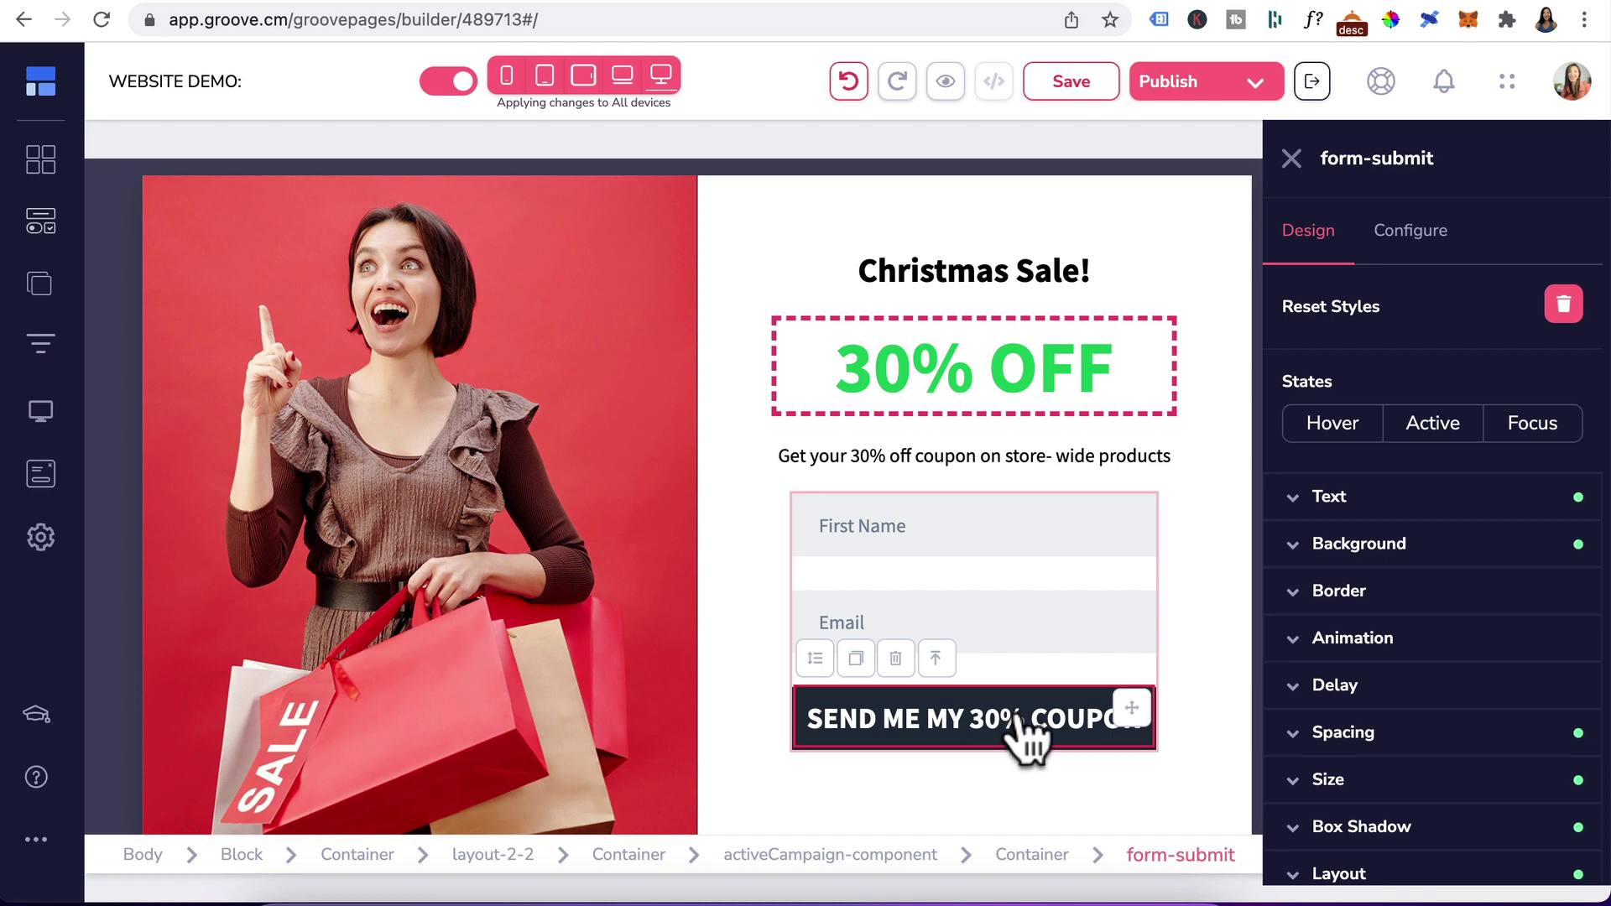
{"action": "left_click", "coordinate": [1351, 547]}
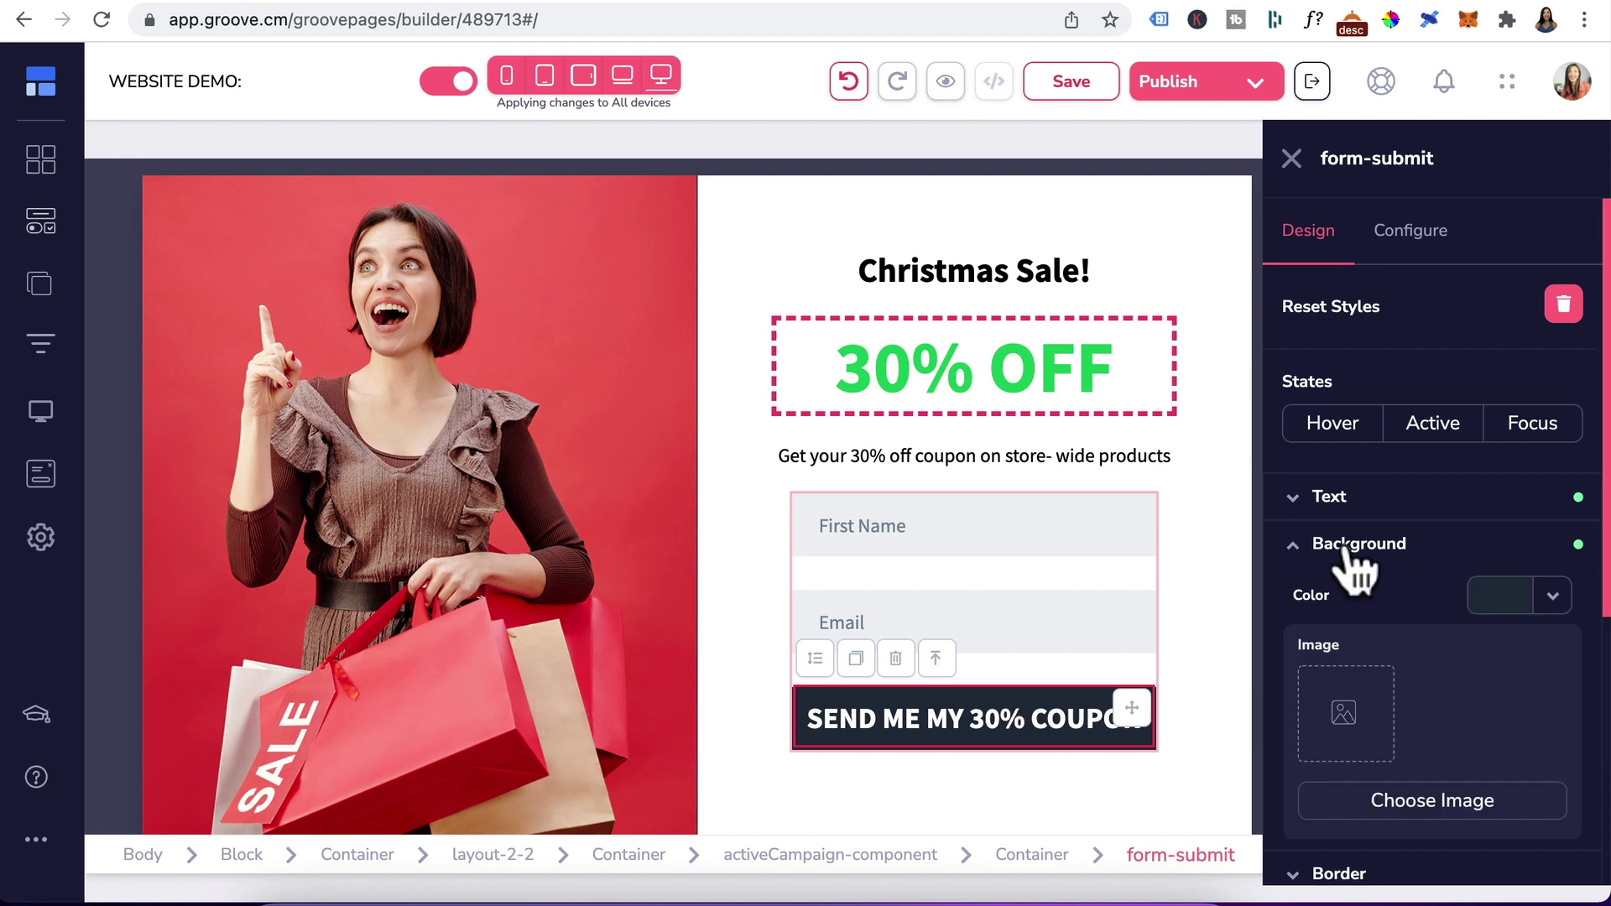
{"action": "left_click", "coordinate": [1497, 597]}
{"action": "left_click", "coordinate": [1470, 678]}
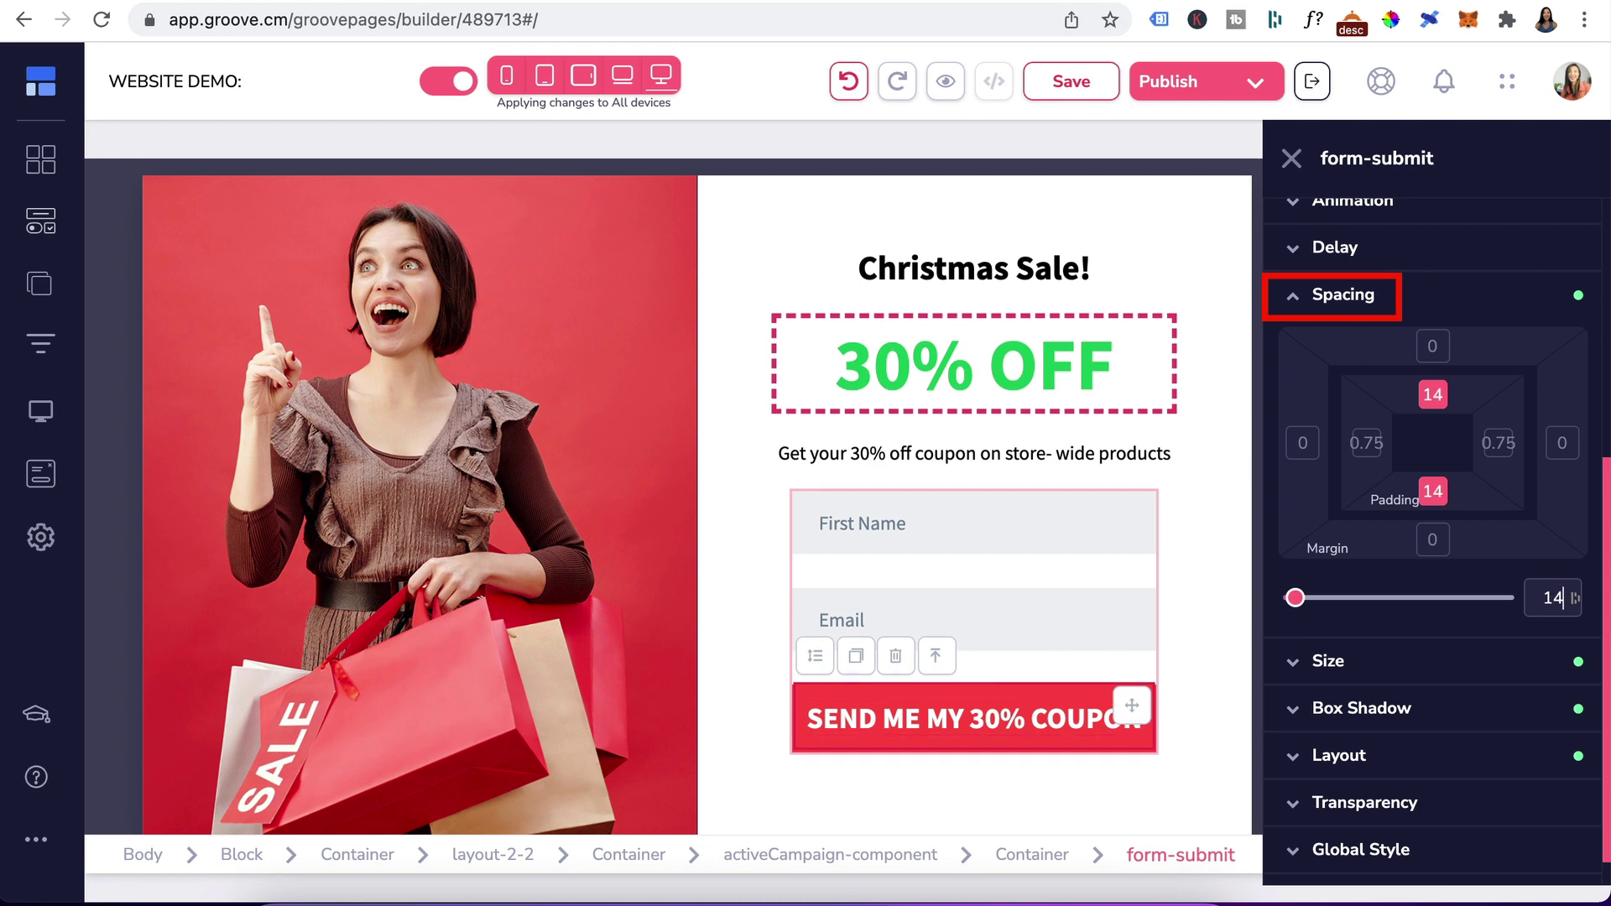
Link the whole ActiveCampaign form to the master list and redirect subscribers to the THANKYOU REPORT page
{"action": "left_click", "coordinate": [806, 856]}
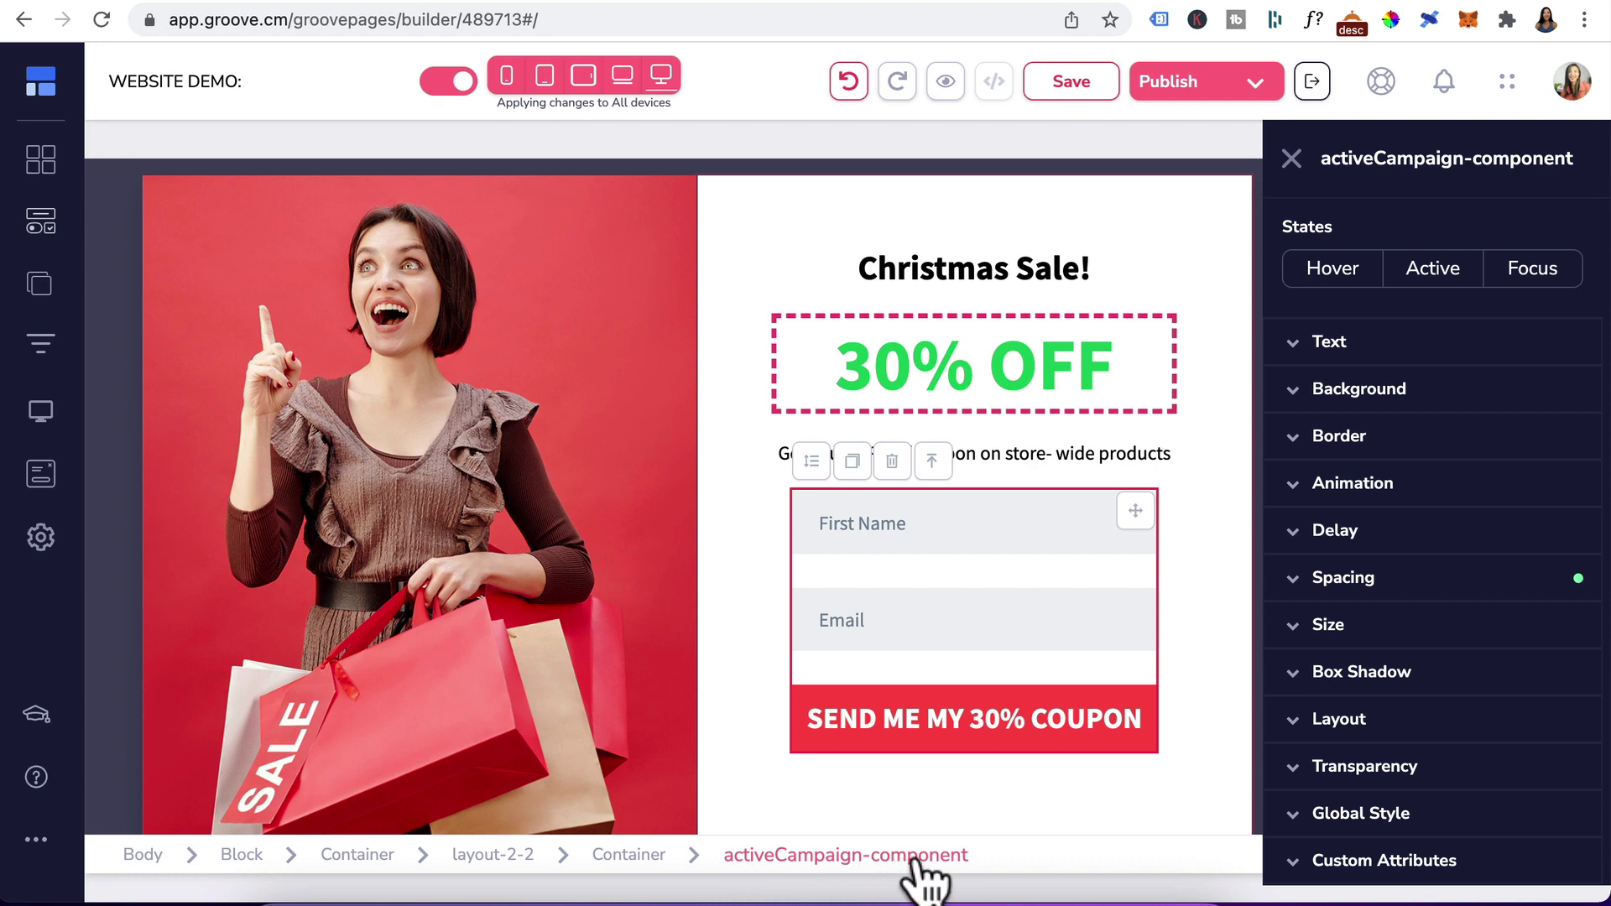
{"action": "scroll", "coordinate": [1342, 570], "scroll_direction": "up", "scroll_amount": 3}
{"action": "left_click", "coordinate": [1417, 241]}
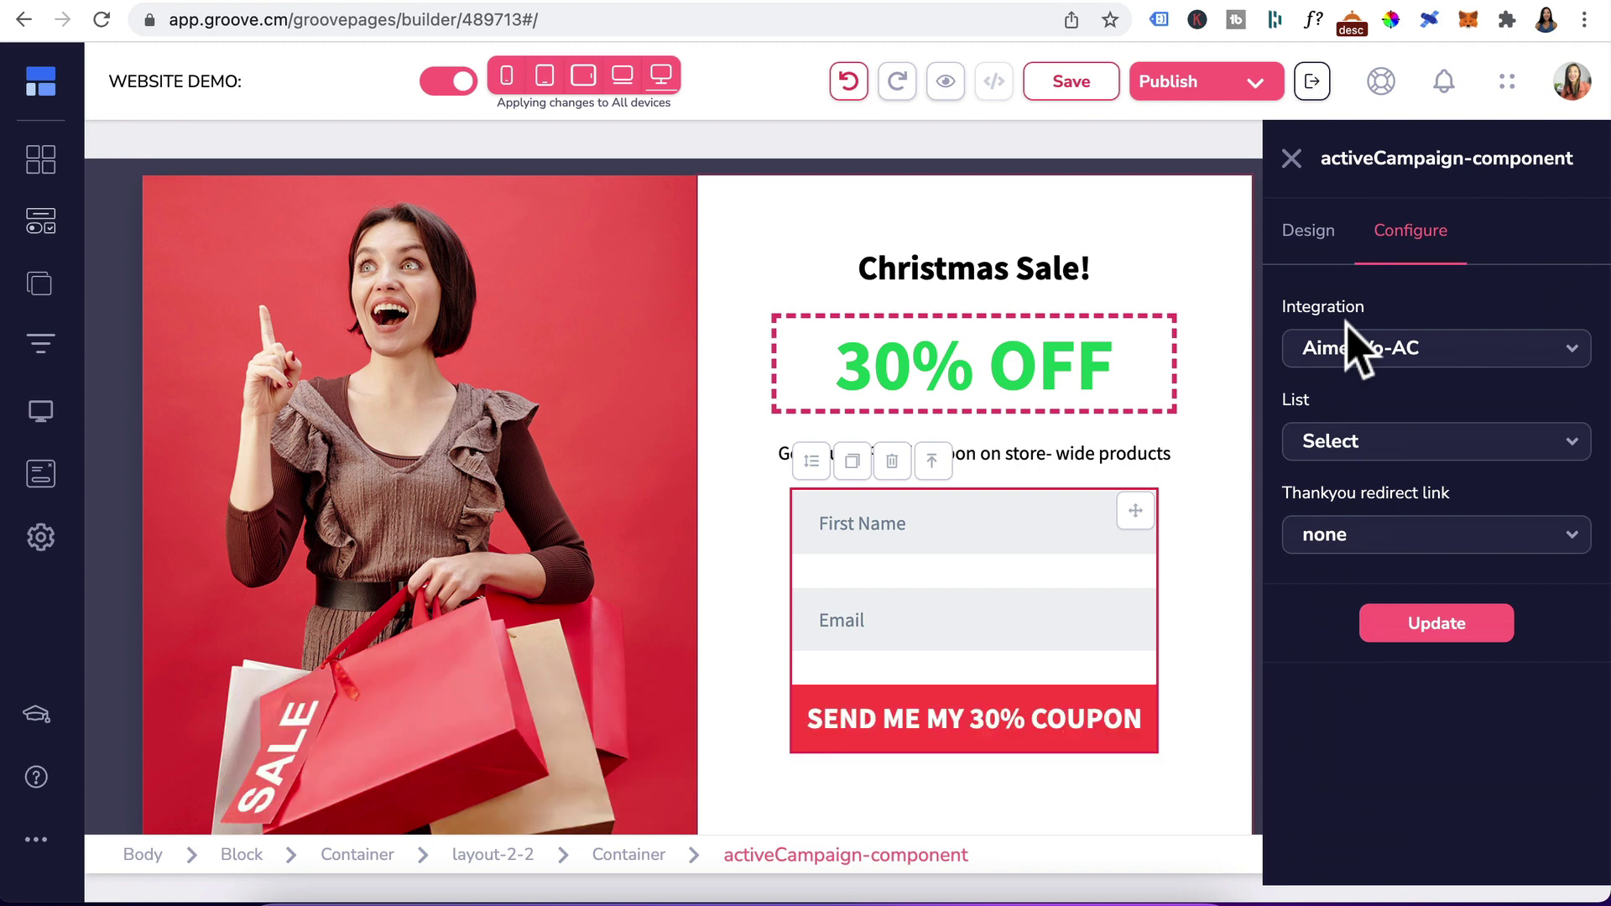
{"action": "left_click", "coordinate": [1373, 537]}
{"action": "left_click", "coordinate": [1340, 674]}
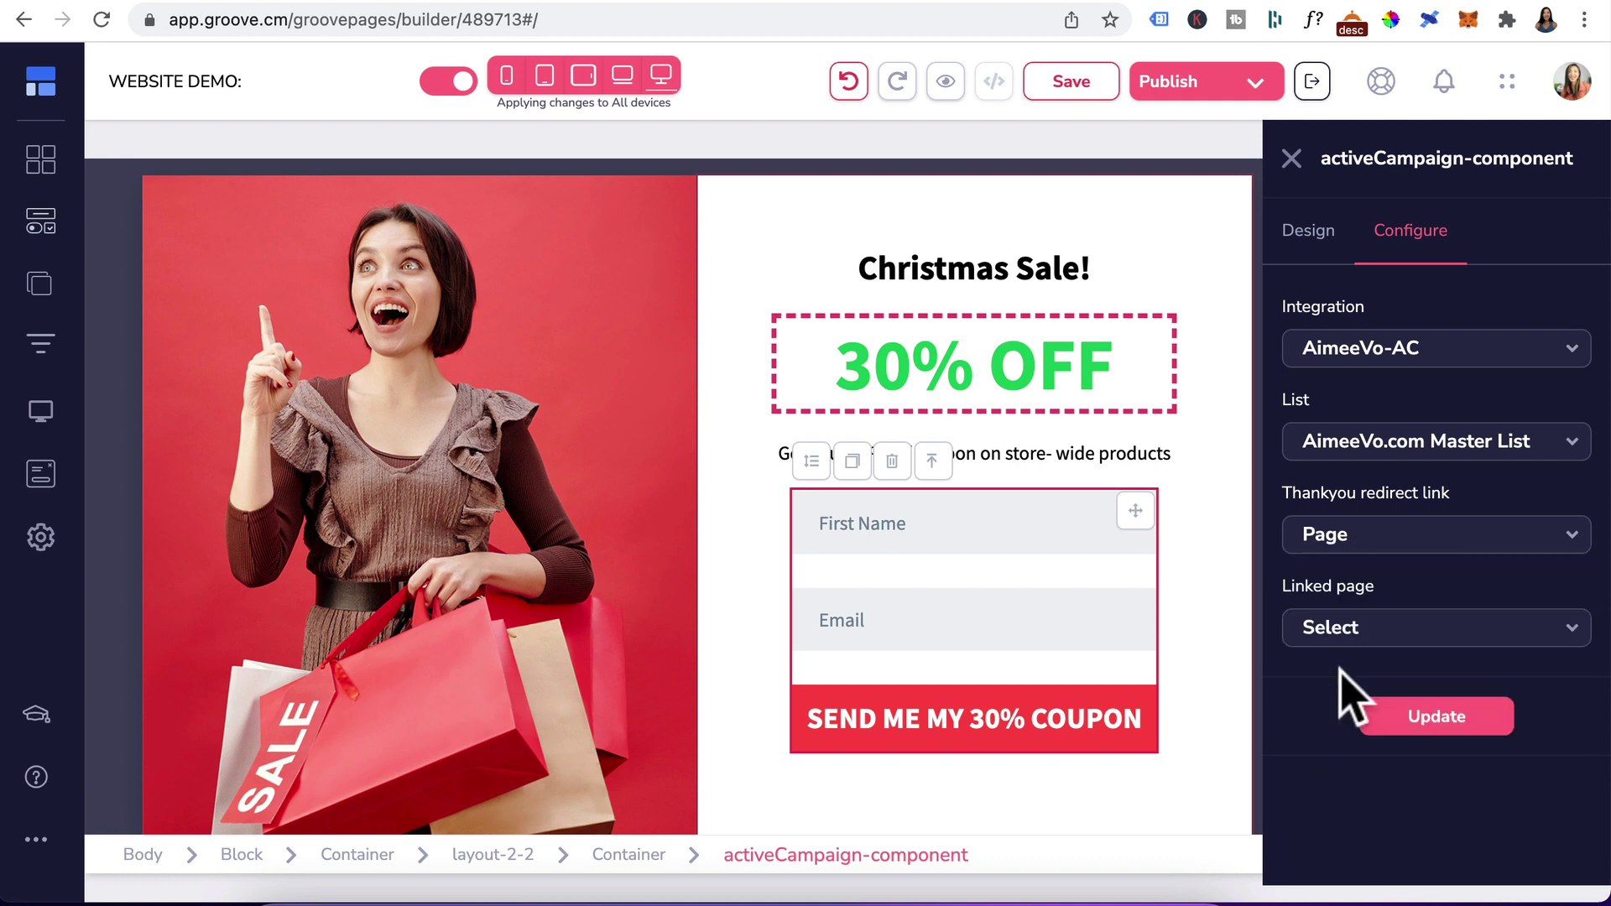
{"action": "left_click", "coordinate": [1366, 646]}
{"action": "left_click", "coordinate": [1376, 726]}
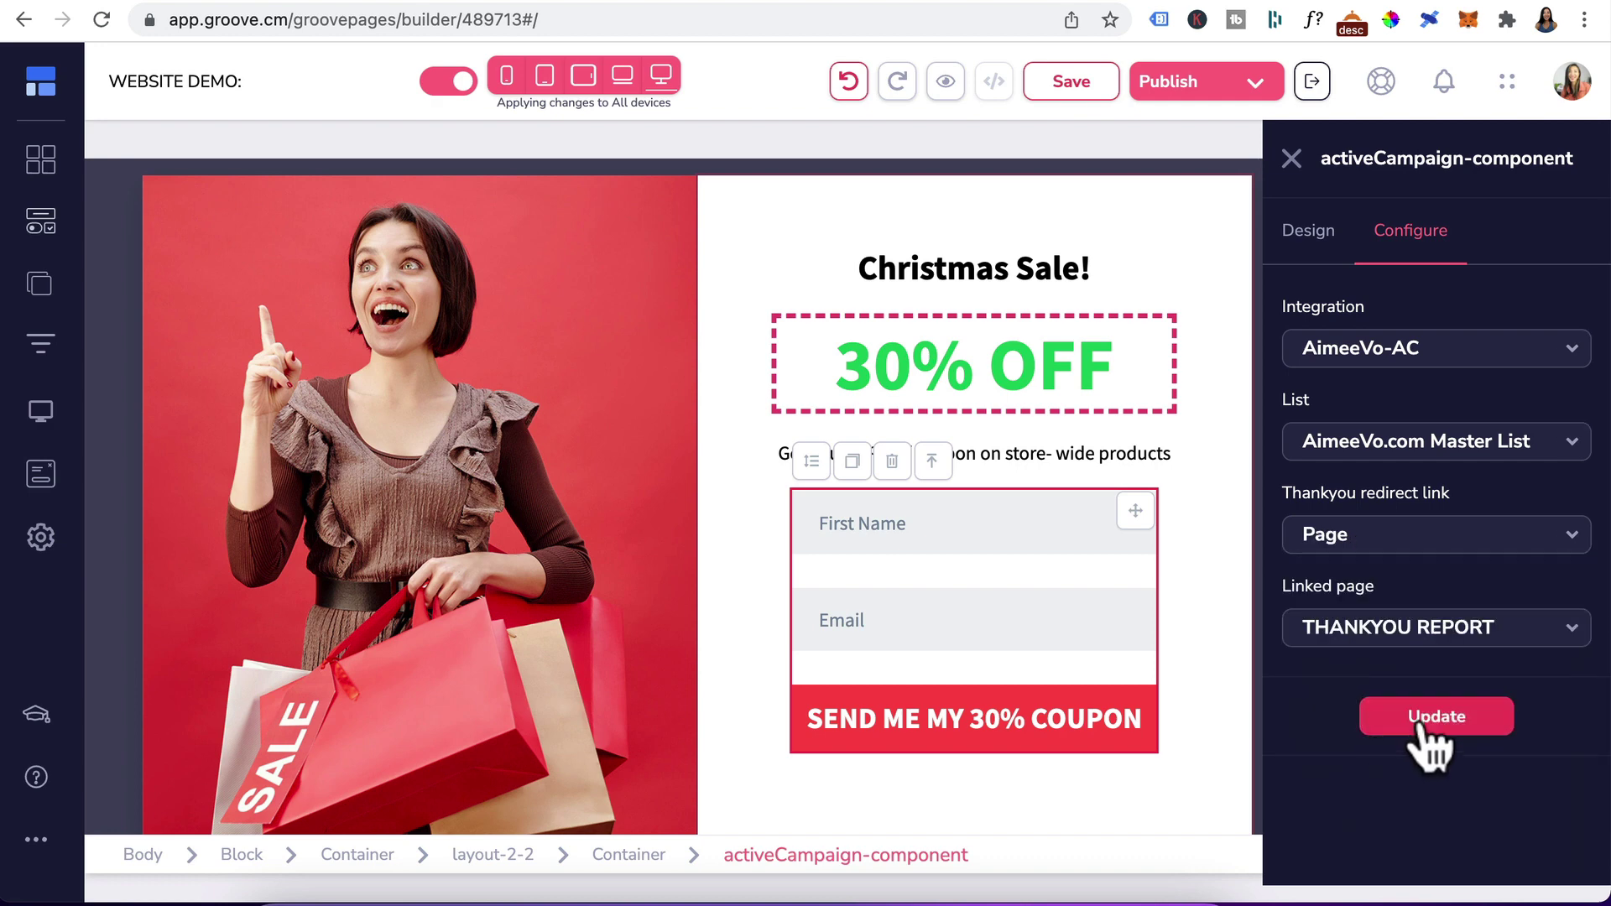
{"action": "left_click", "coordinate": [1399, 723]}
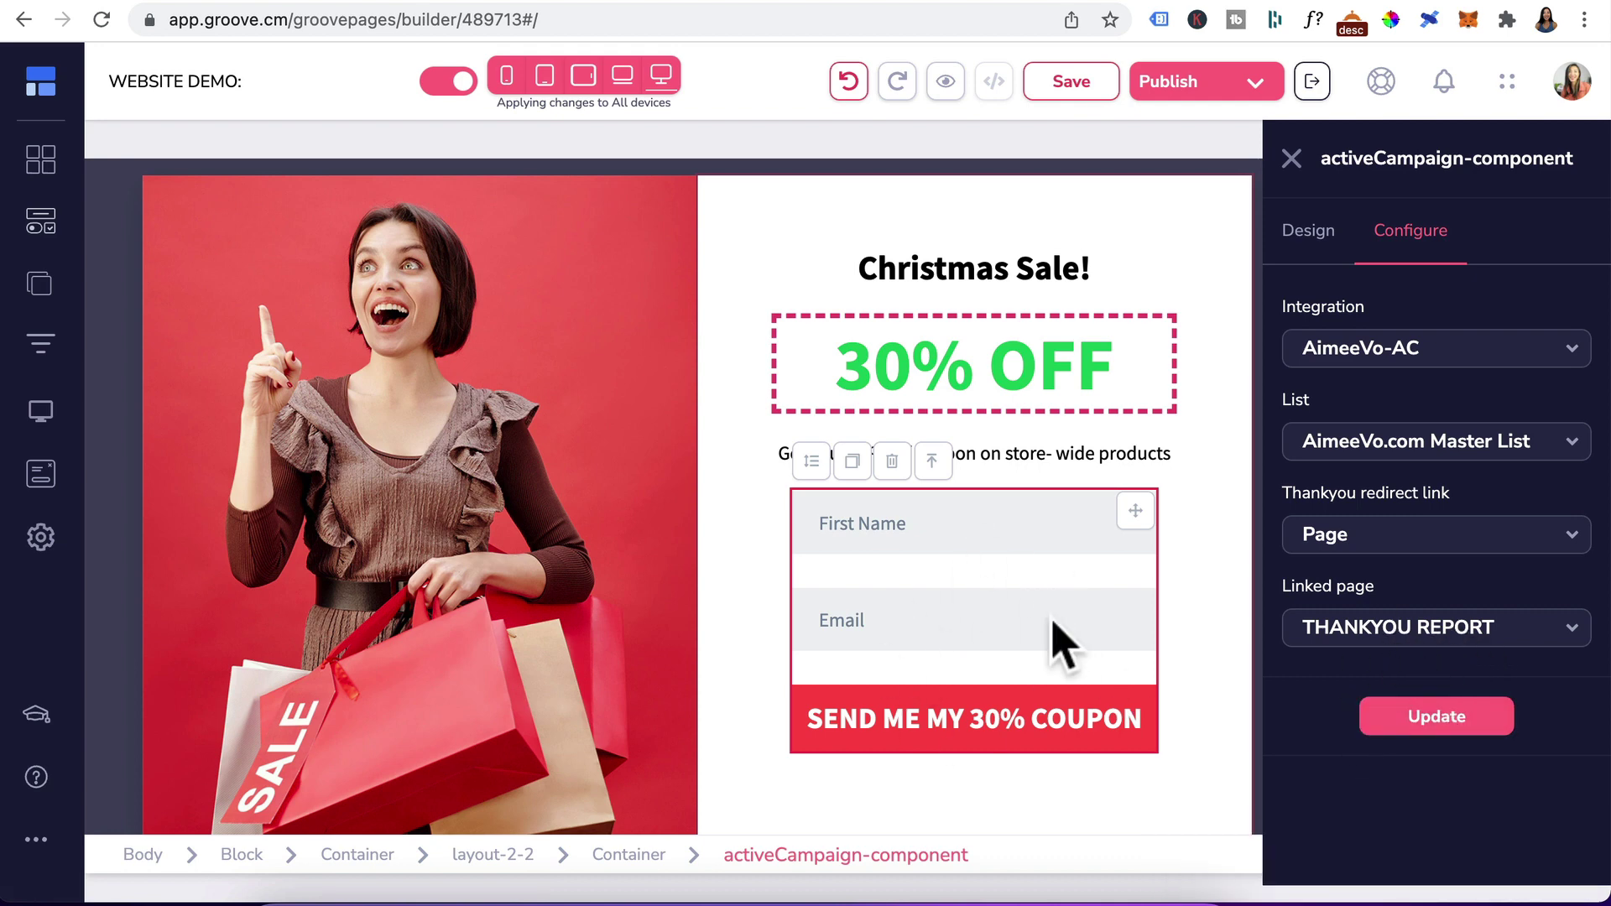
{"action": "left_click", "coordinate": [672, 456]}
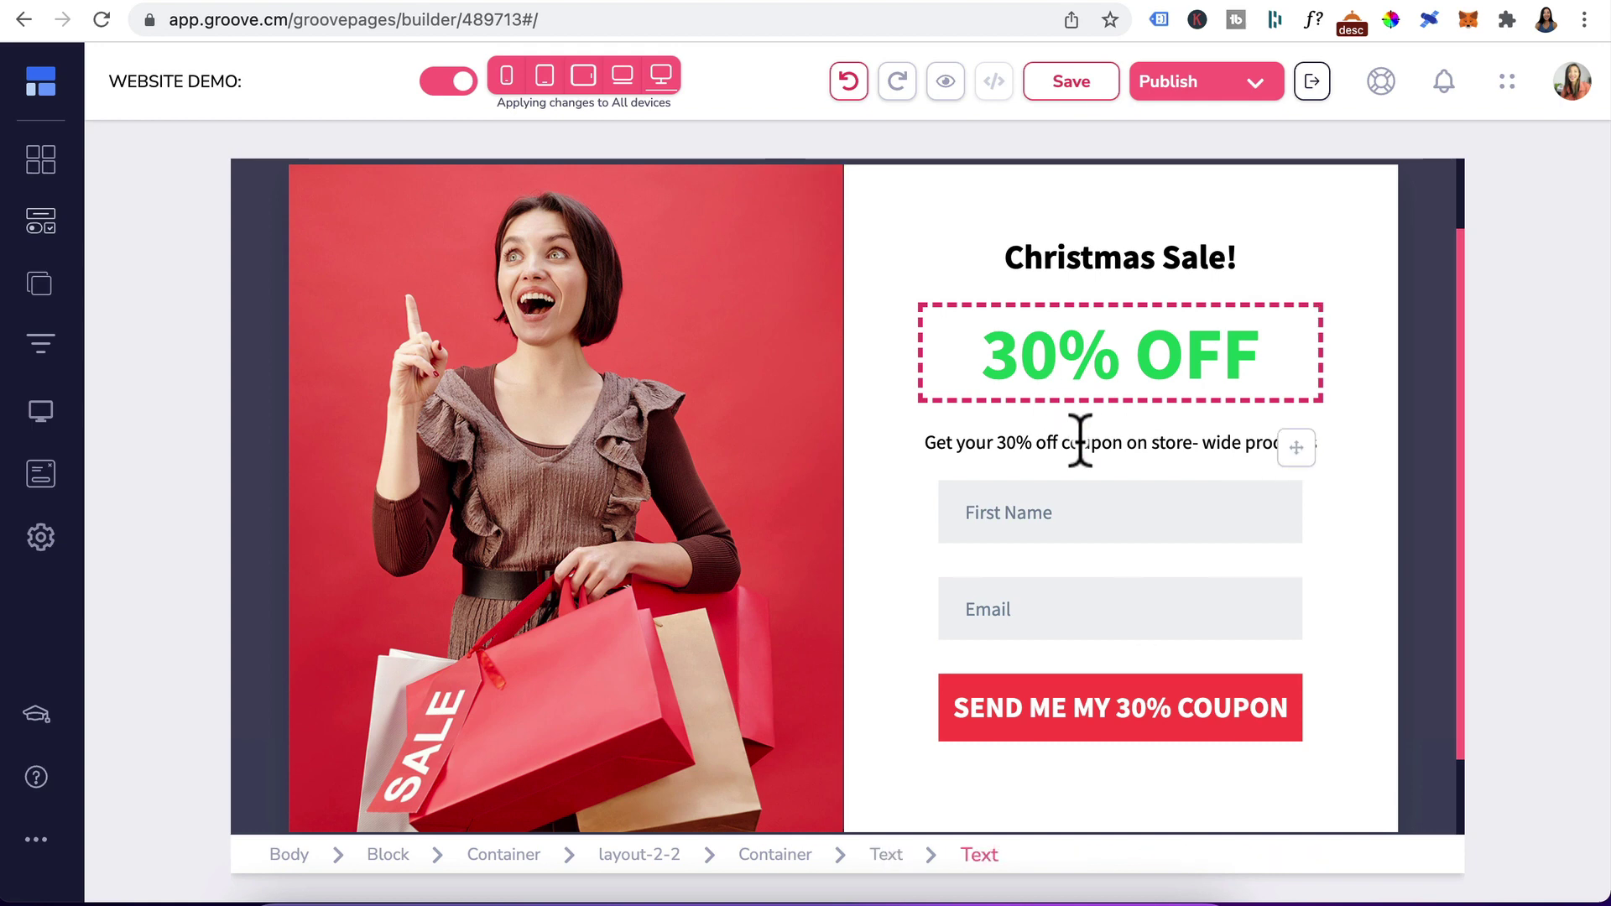
Save the page, then rename Popup 2 to 30% OFF in its settings
{"action": "left_click", "coordinate": [1080, 79]}
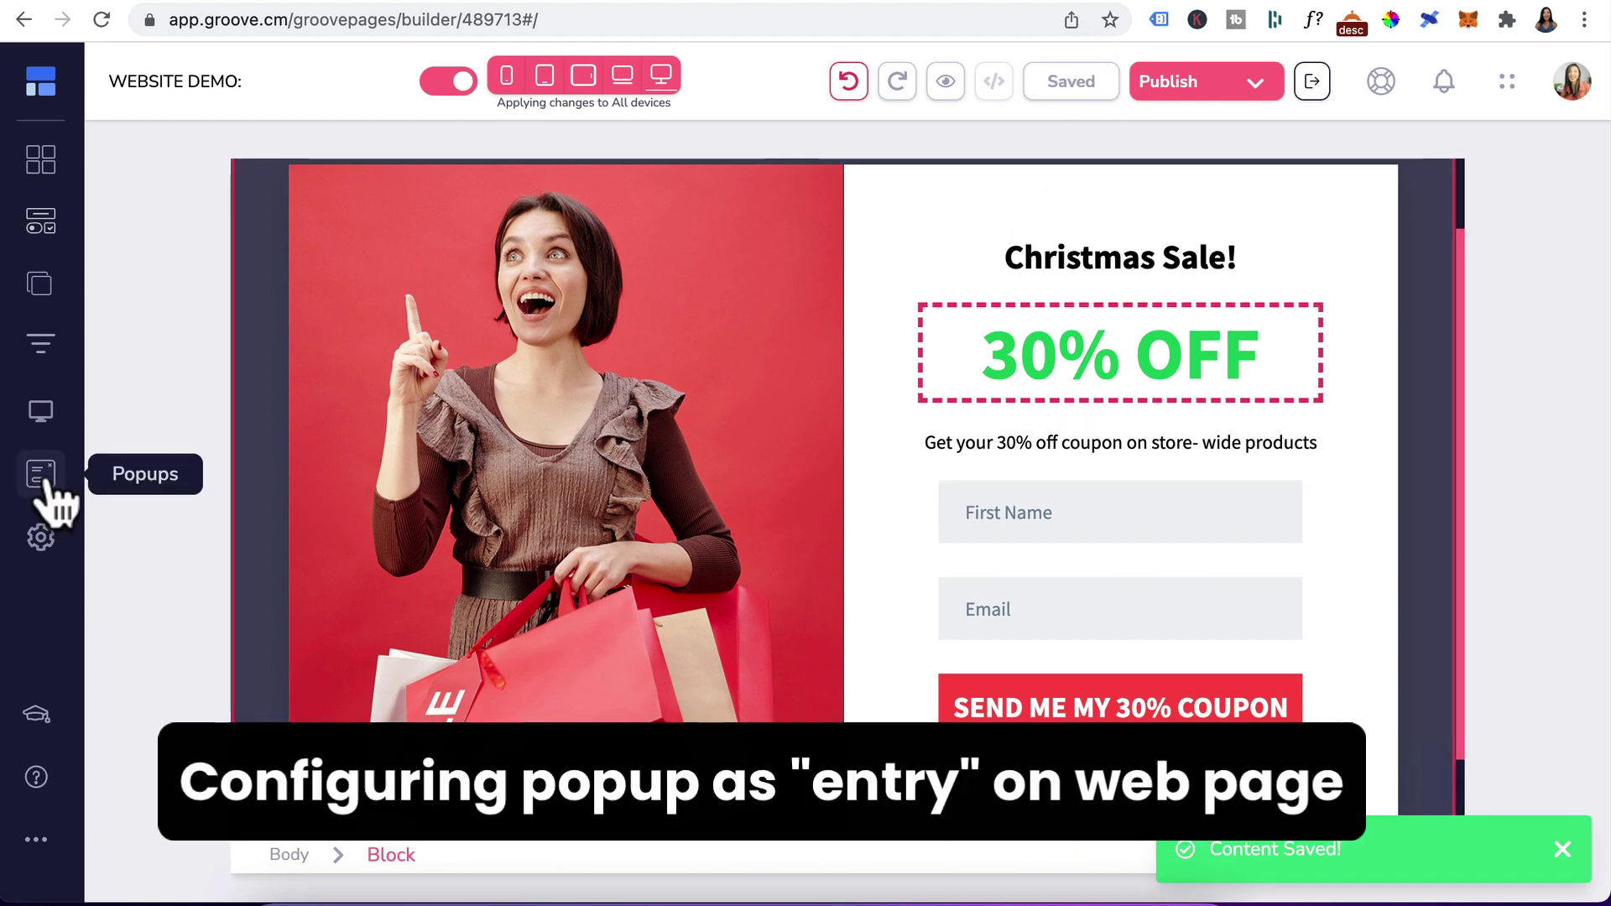
{"action": "left_click", "coordinate": [42, 478]}
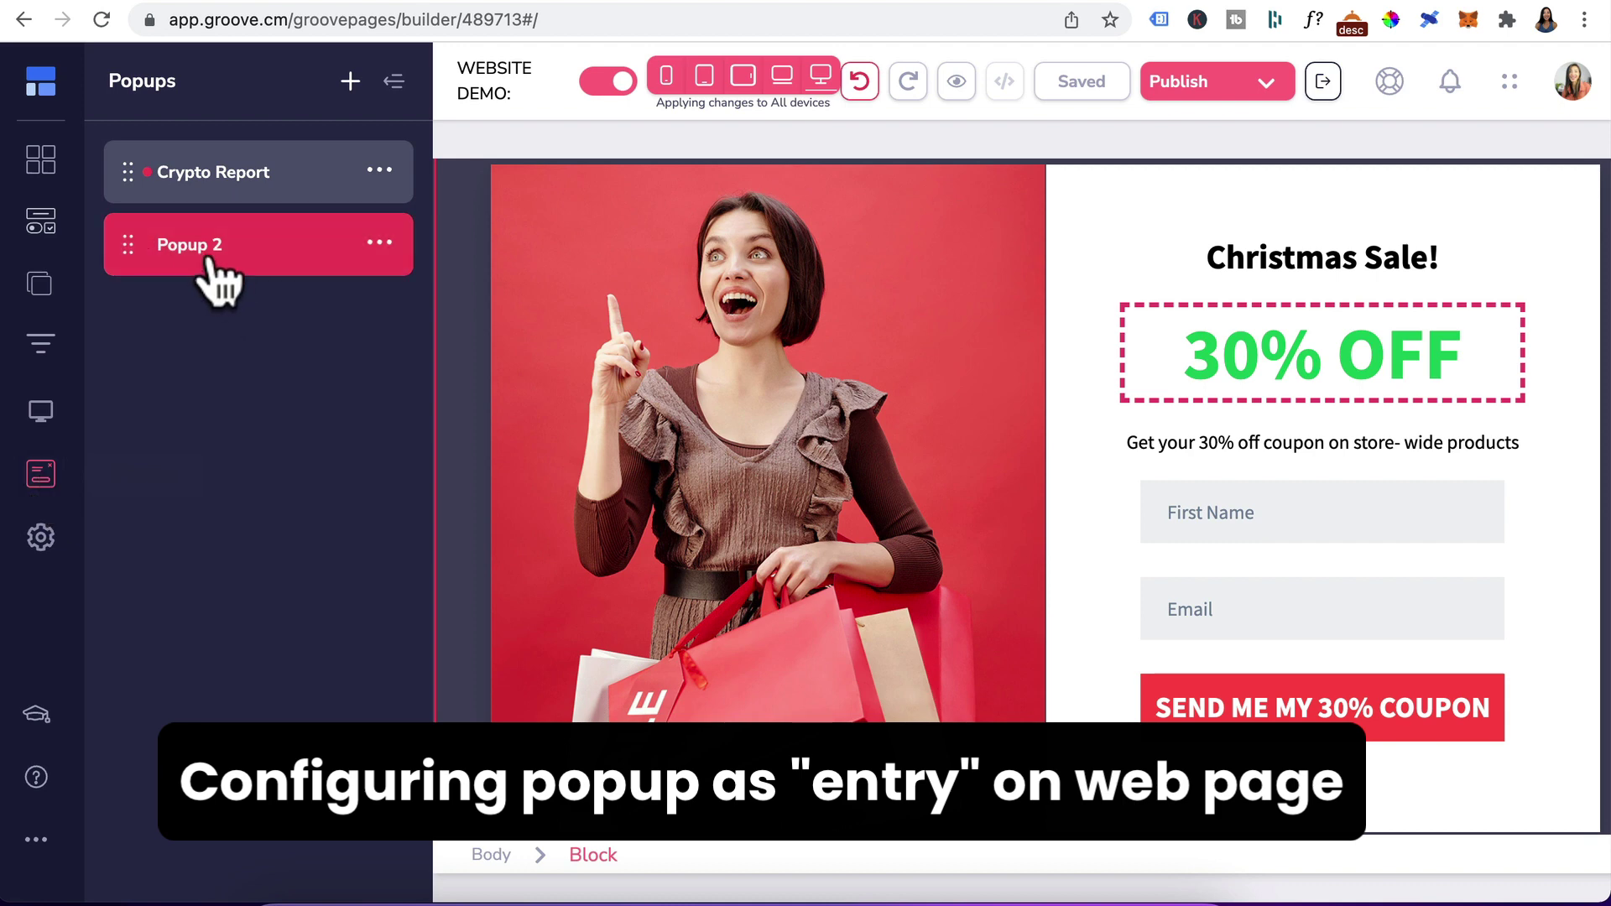
{"action": "left_click", "coordinate": [379, 243]}
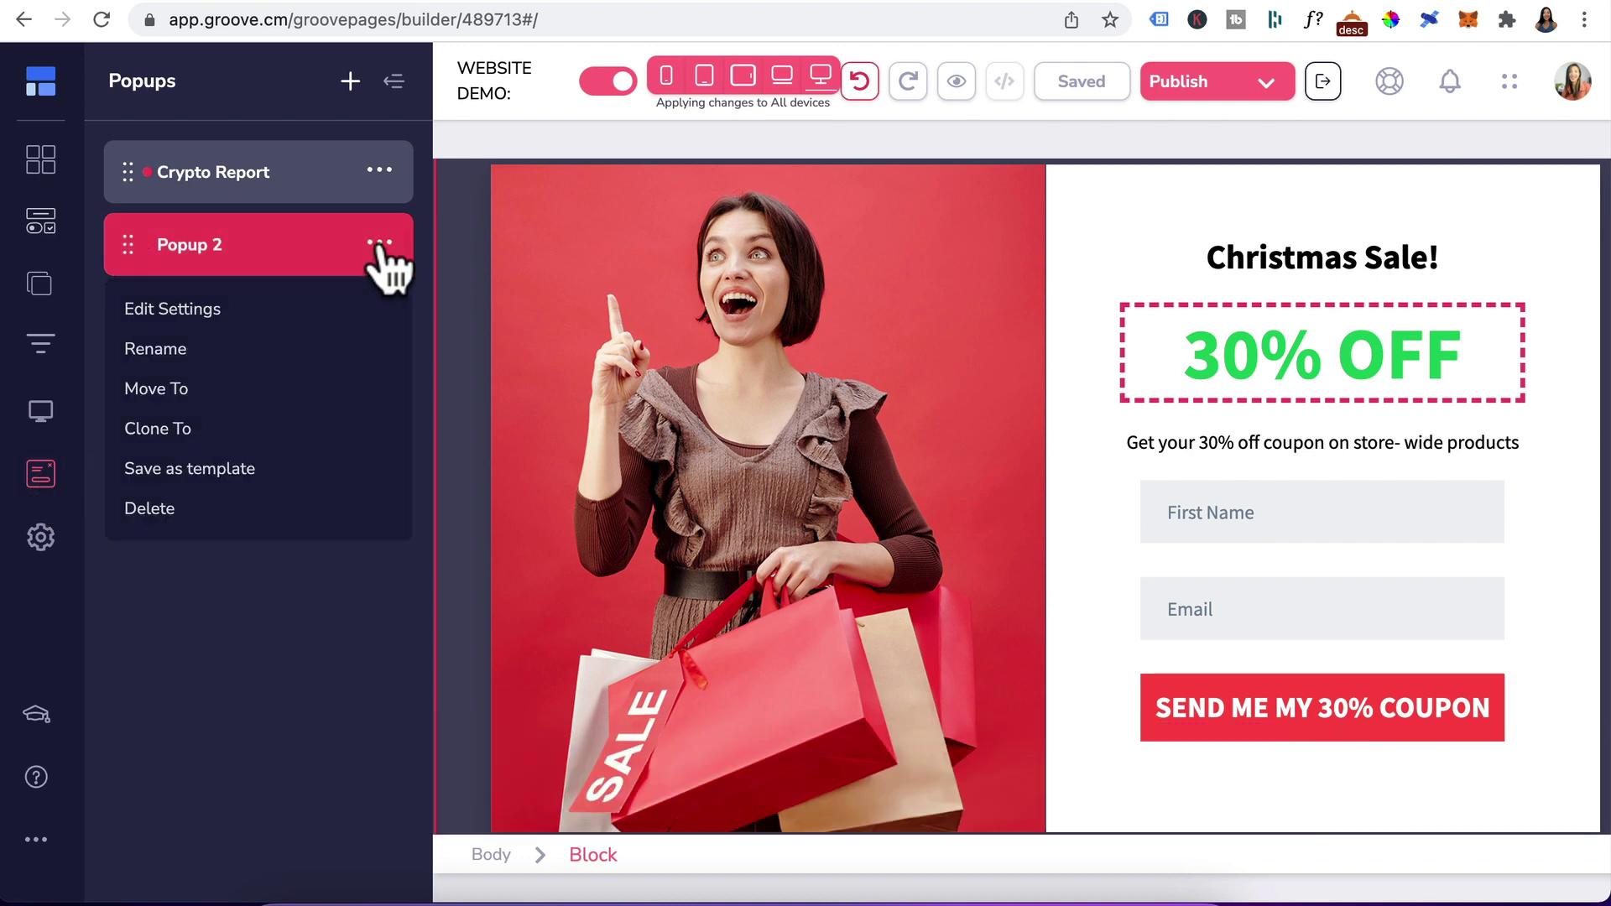
{"action": "left_click", "coordinate": [193, 312]}
{"action": "triple_click", "coordinate": [126, 204]}
{"action": "type", "text": "30% OFF"}
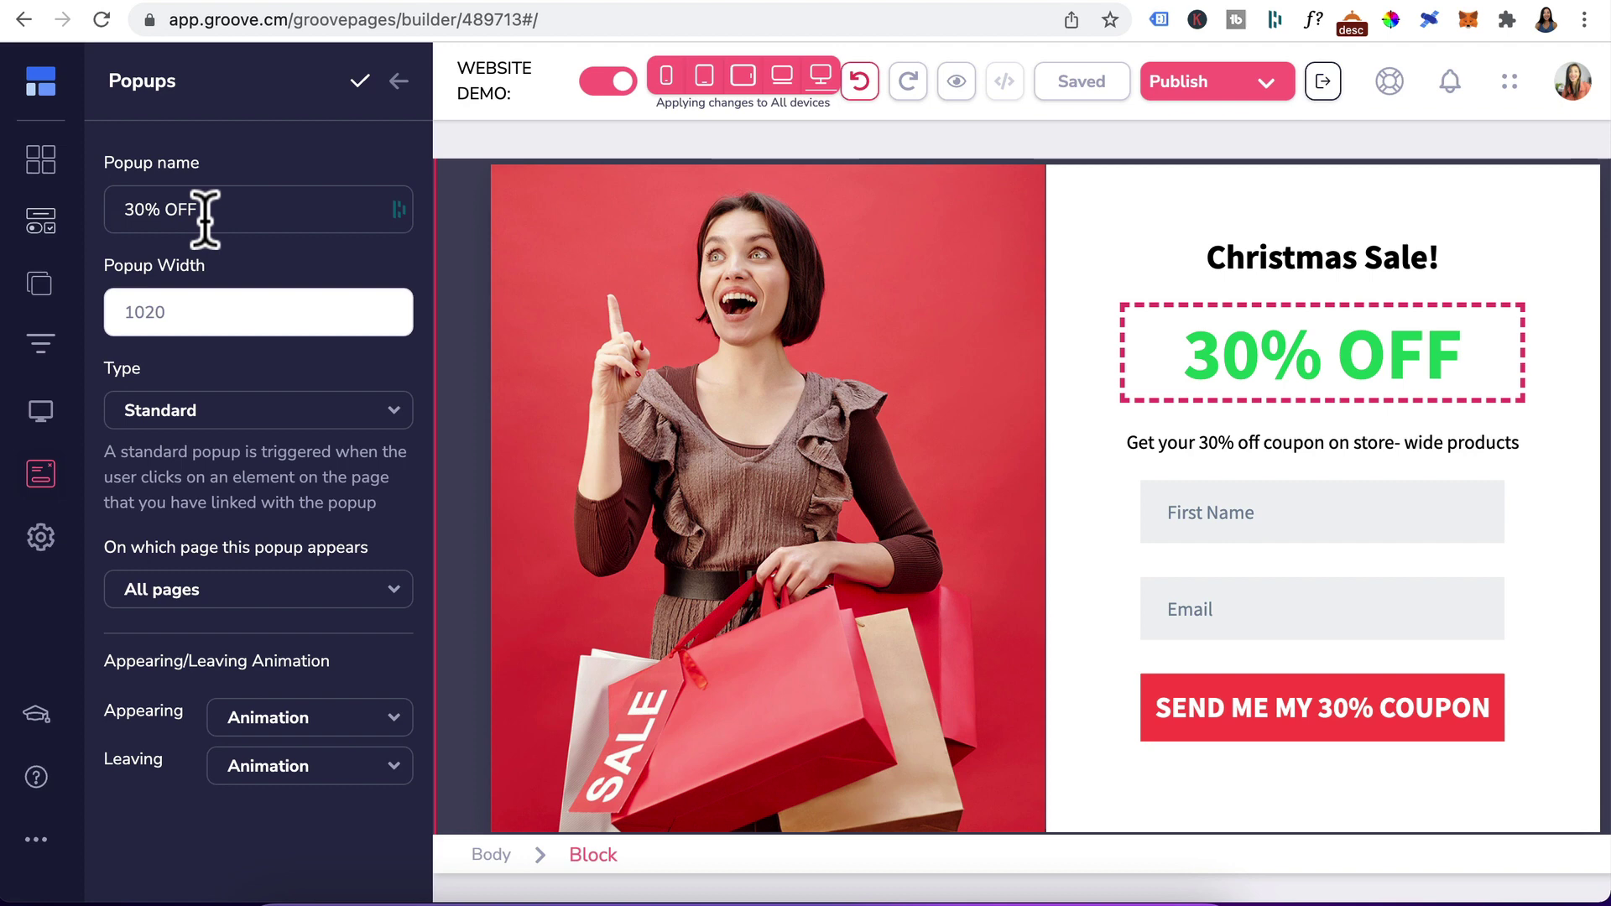
Make it an Entry popup shown on every visit with a delay of 20
{"action": "left_click", "coordinate": [304, 411]}
{"action": "left_click", "coordinate": [146, 495]}
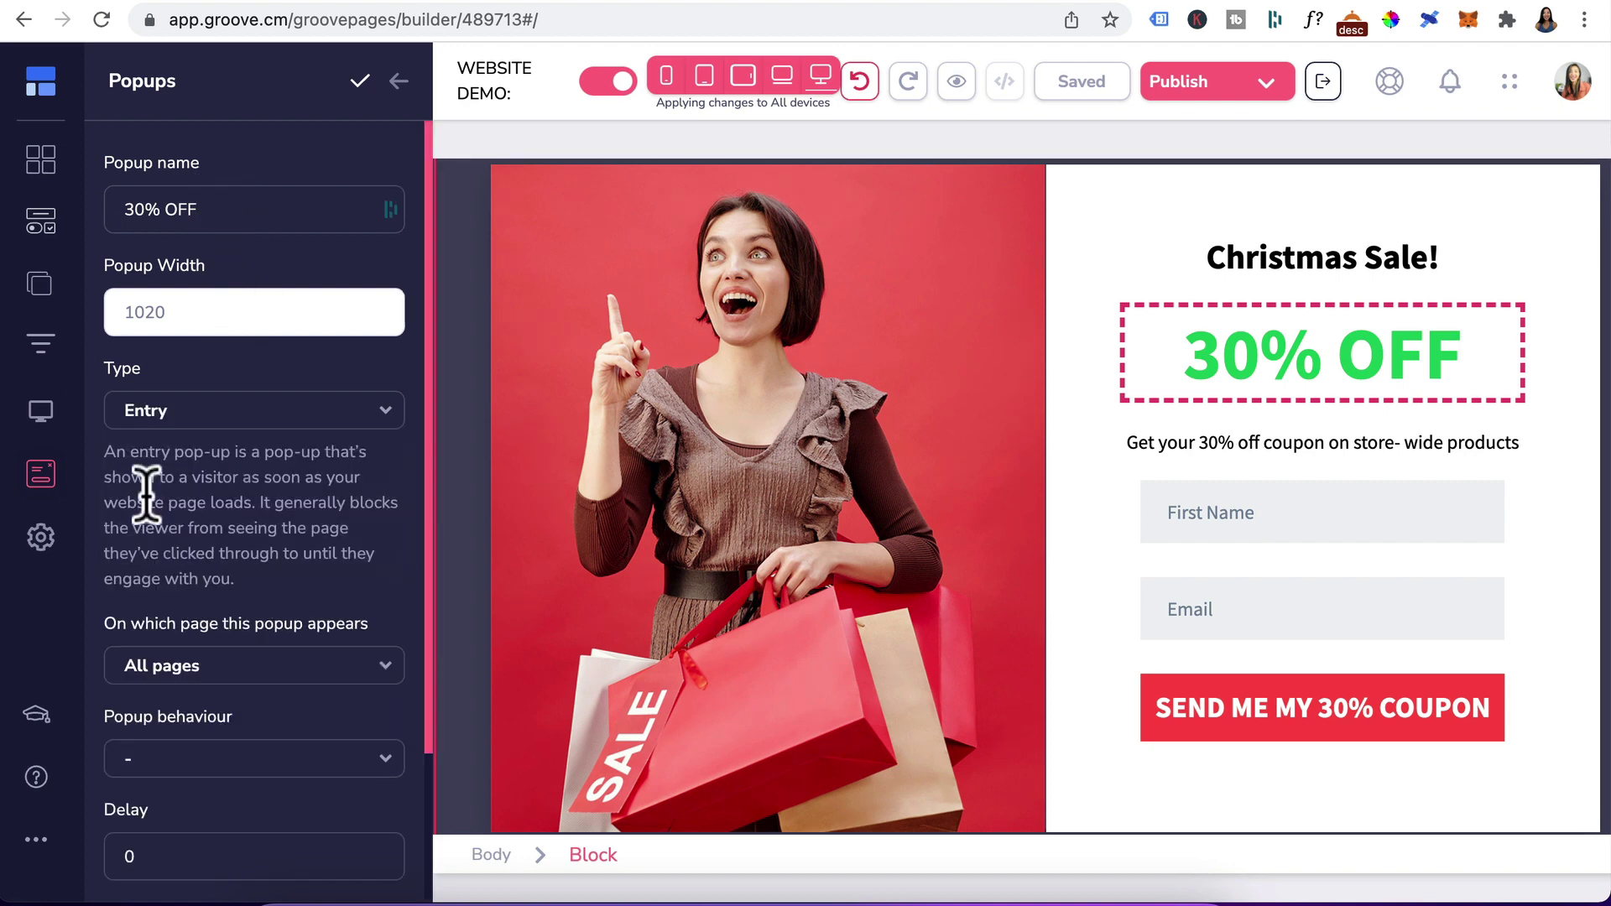
{"action": "scroll", "coordinate": [302, 500], "scroll_direction": "down", "scroll_amount": 3}
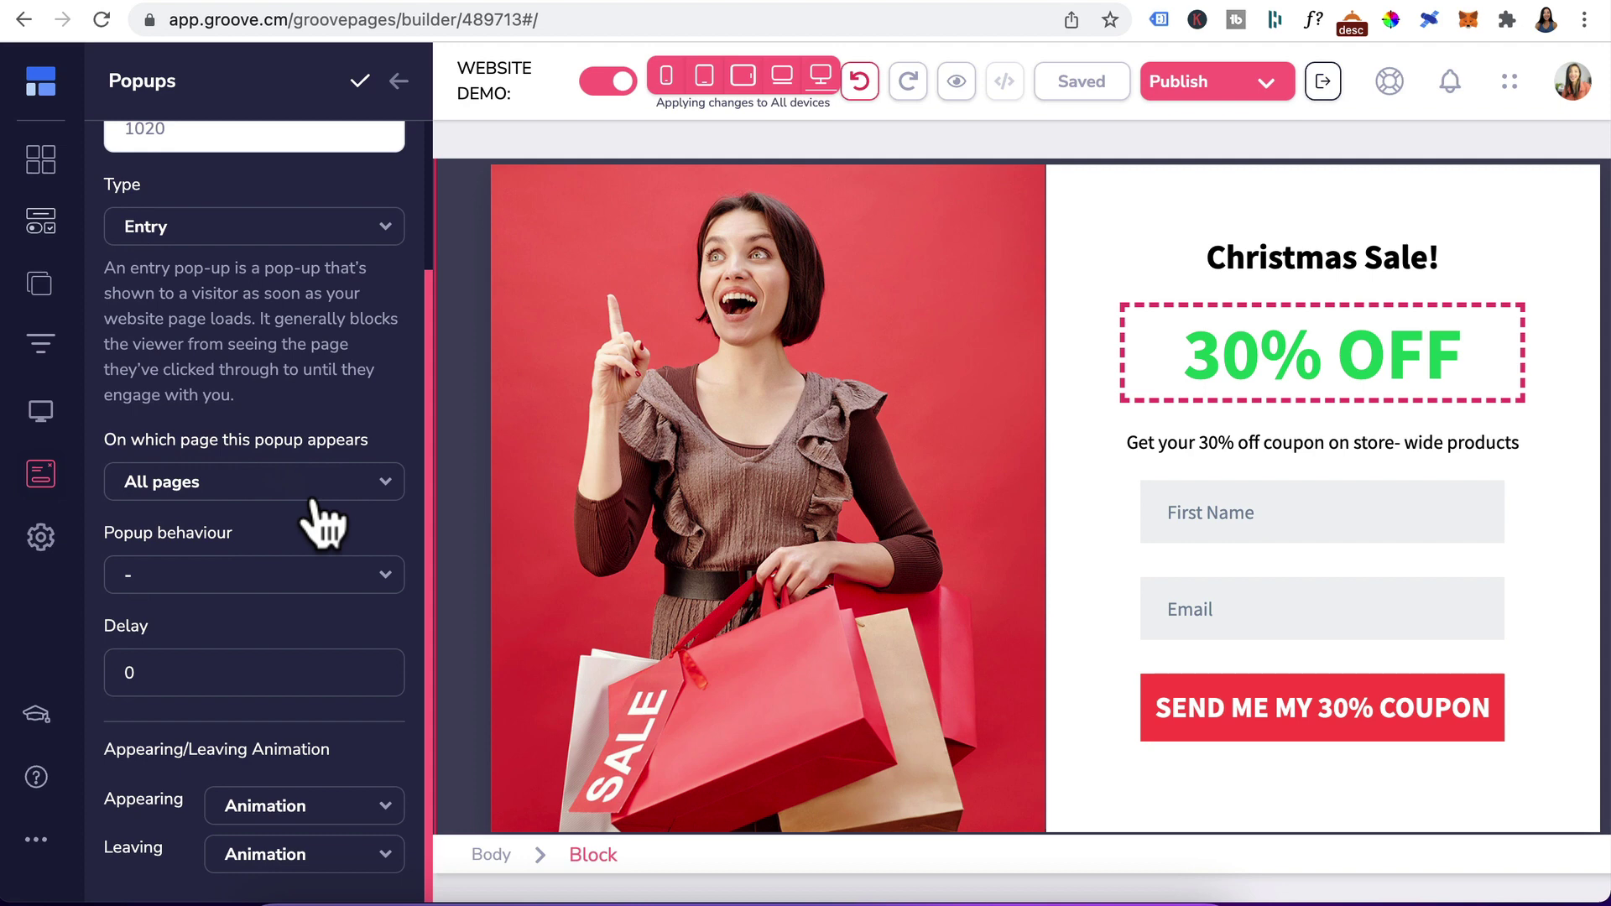
{"action": "left_click", "coordinate": [252, 576]}
{"action": "left_click", "coordinate": [183, 621]}
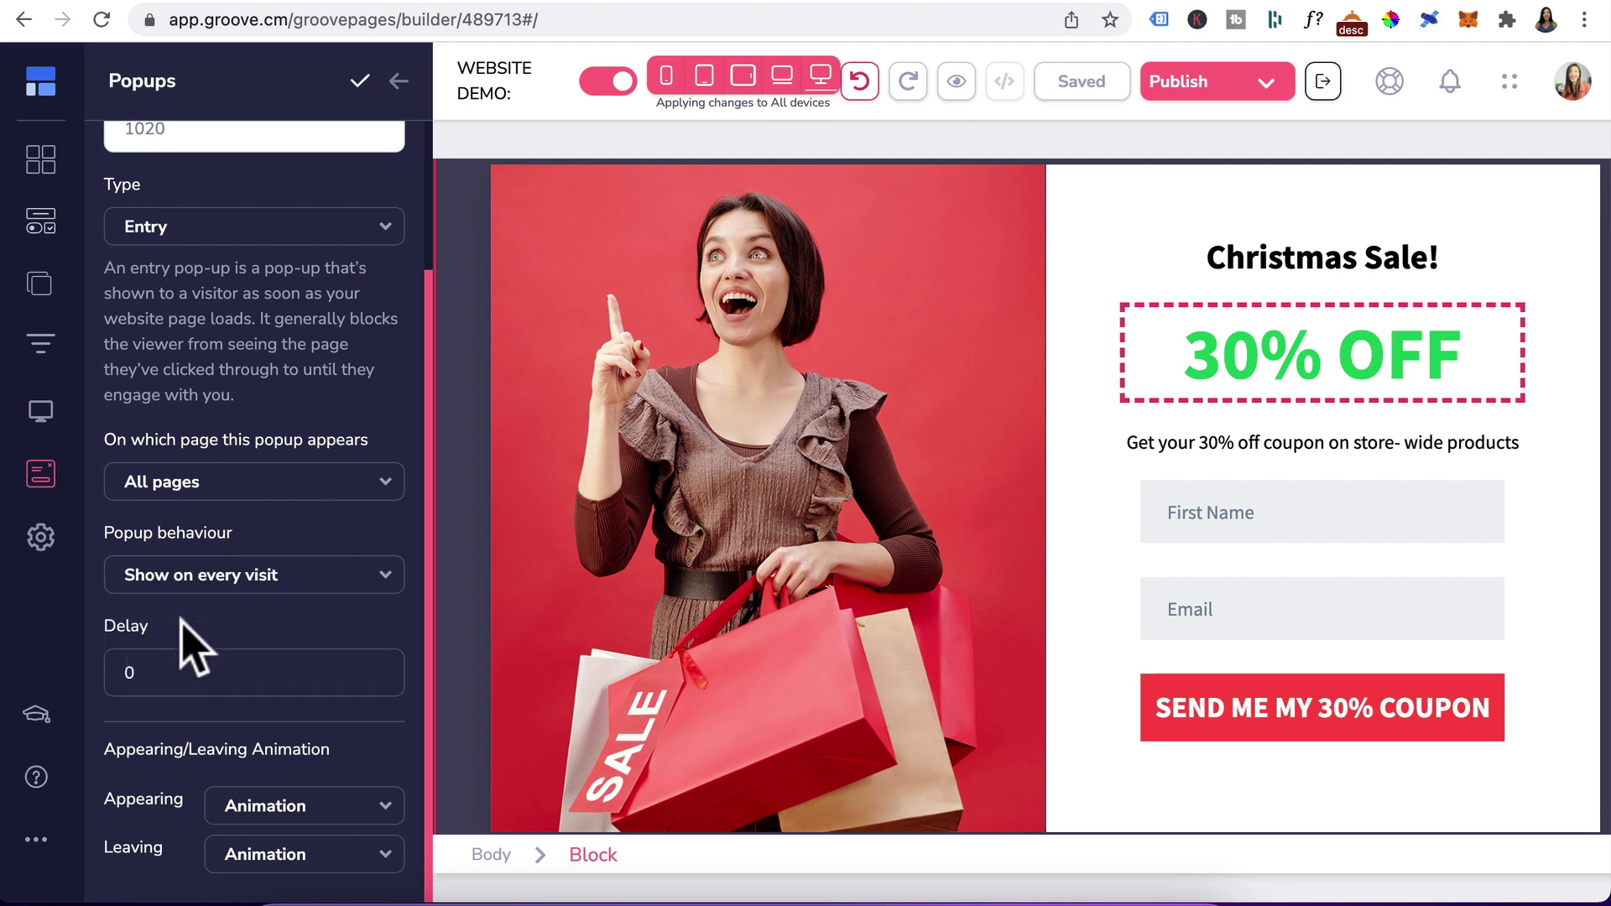
{"action": "double_click", "coordinate": [135, 672]}
Set the appearing animation to flash, confirm the settings, and save the page
{"action": "left_click", "coordinate": [243, 804]}
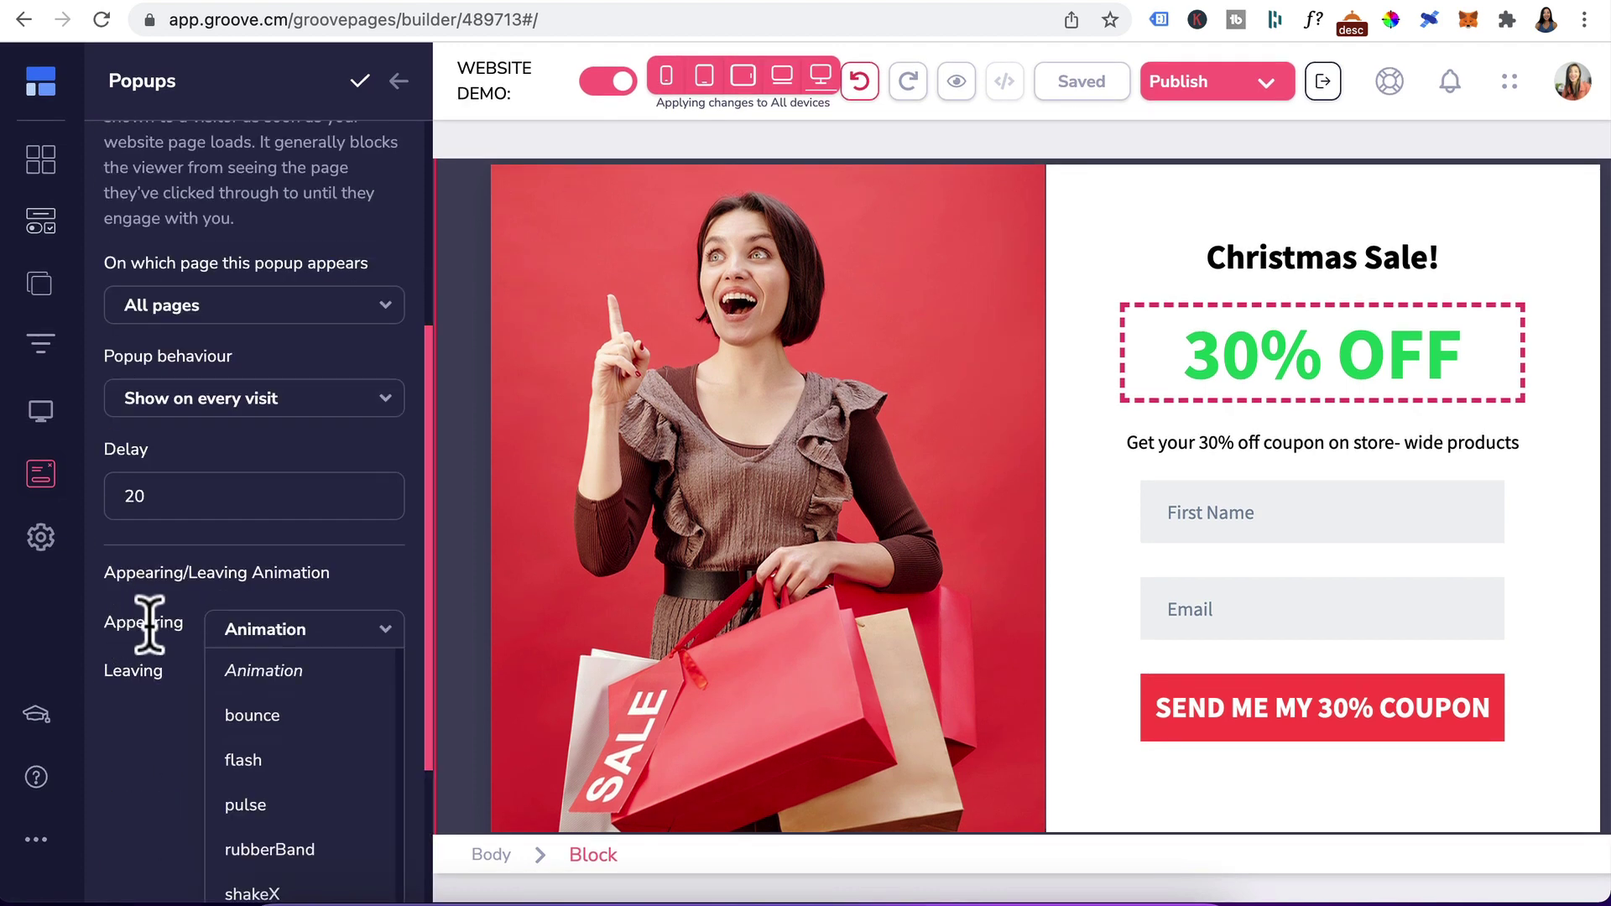
{"action": "left_click", "coordinate": [274, 762]}
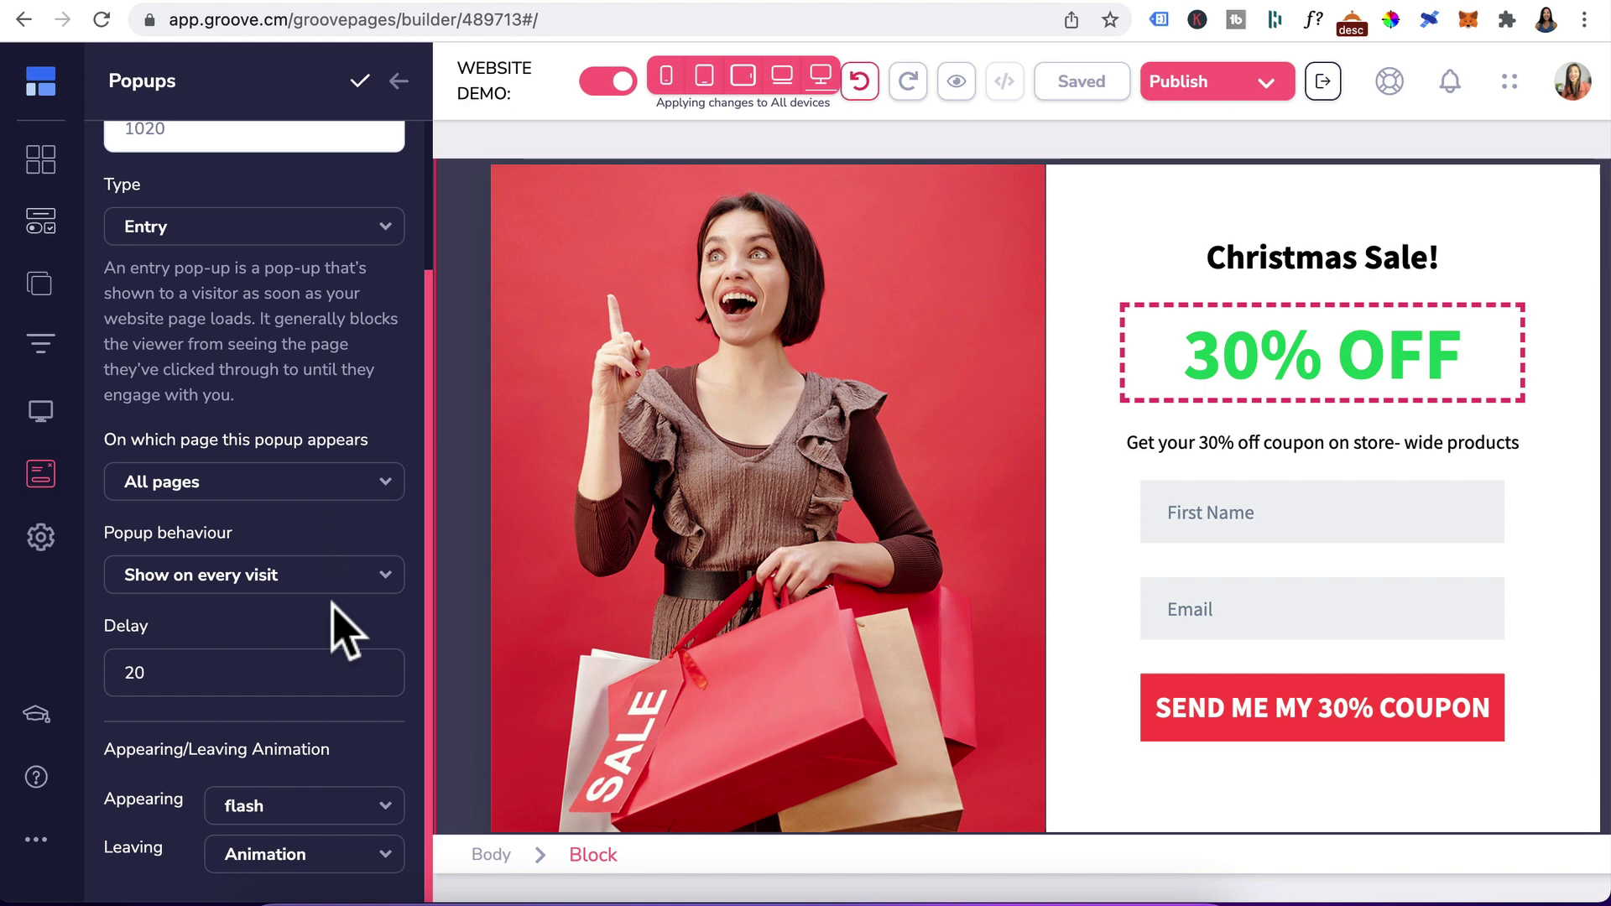
{"action": "scroll", "coordinate": [339, 470], "scroll_direction": "up", "scroll_amount": 3}
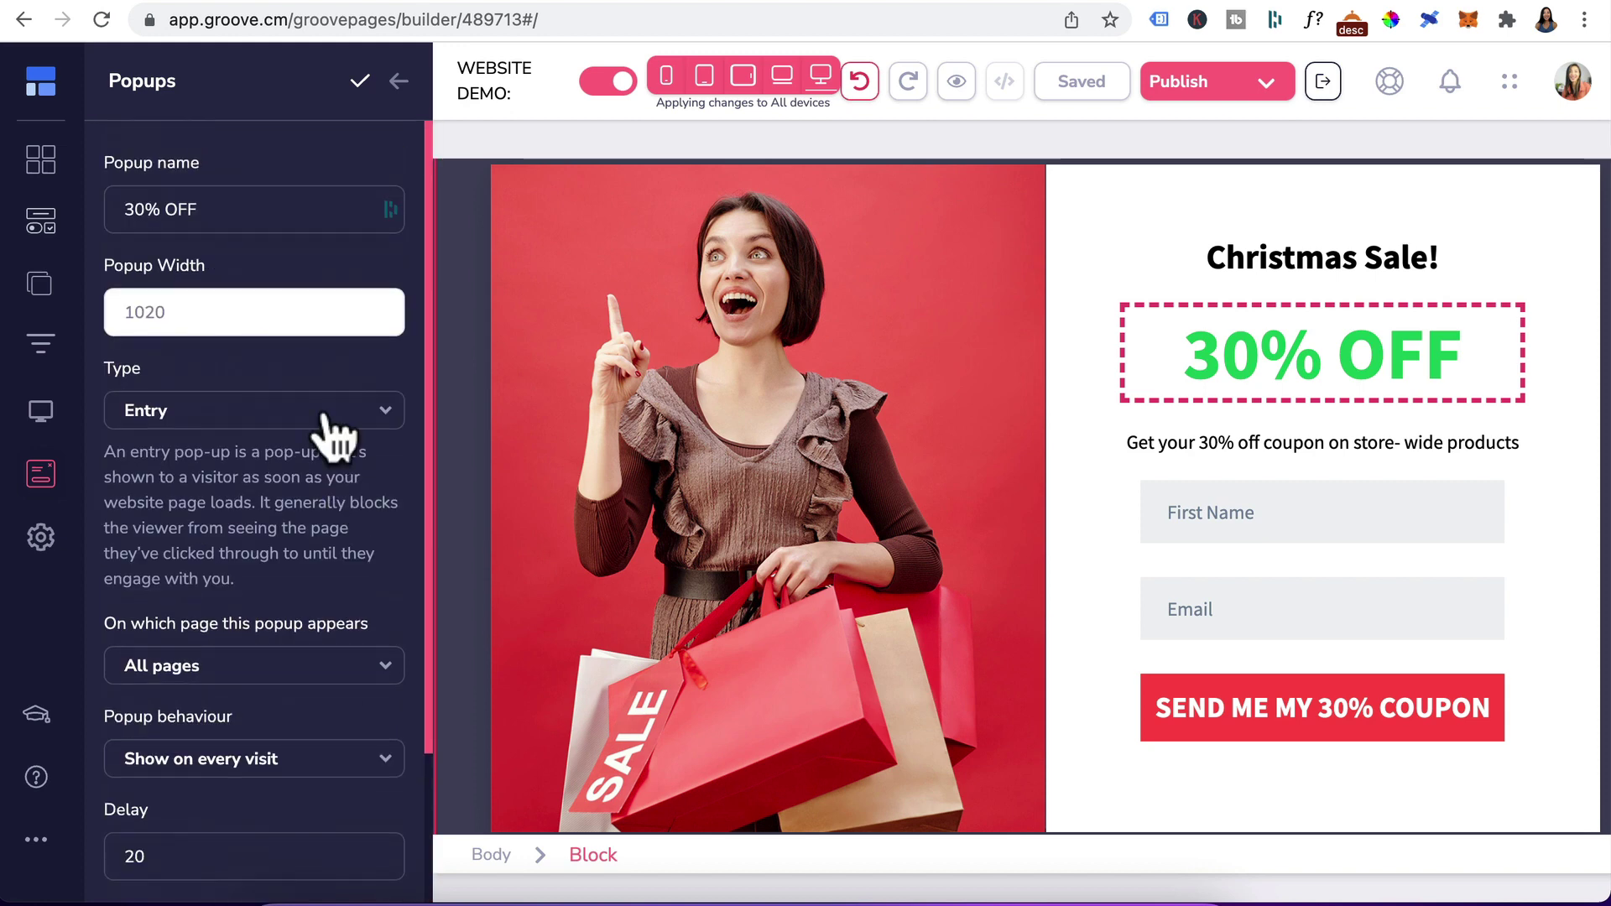
{"action": "left_click", "coordinate": [360, 81]}
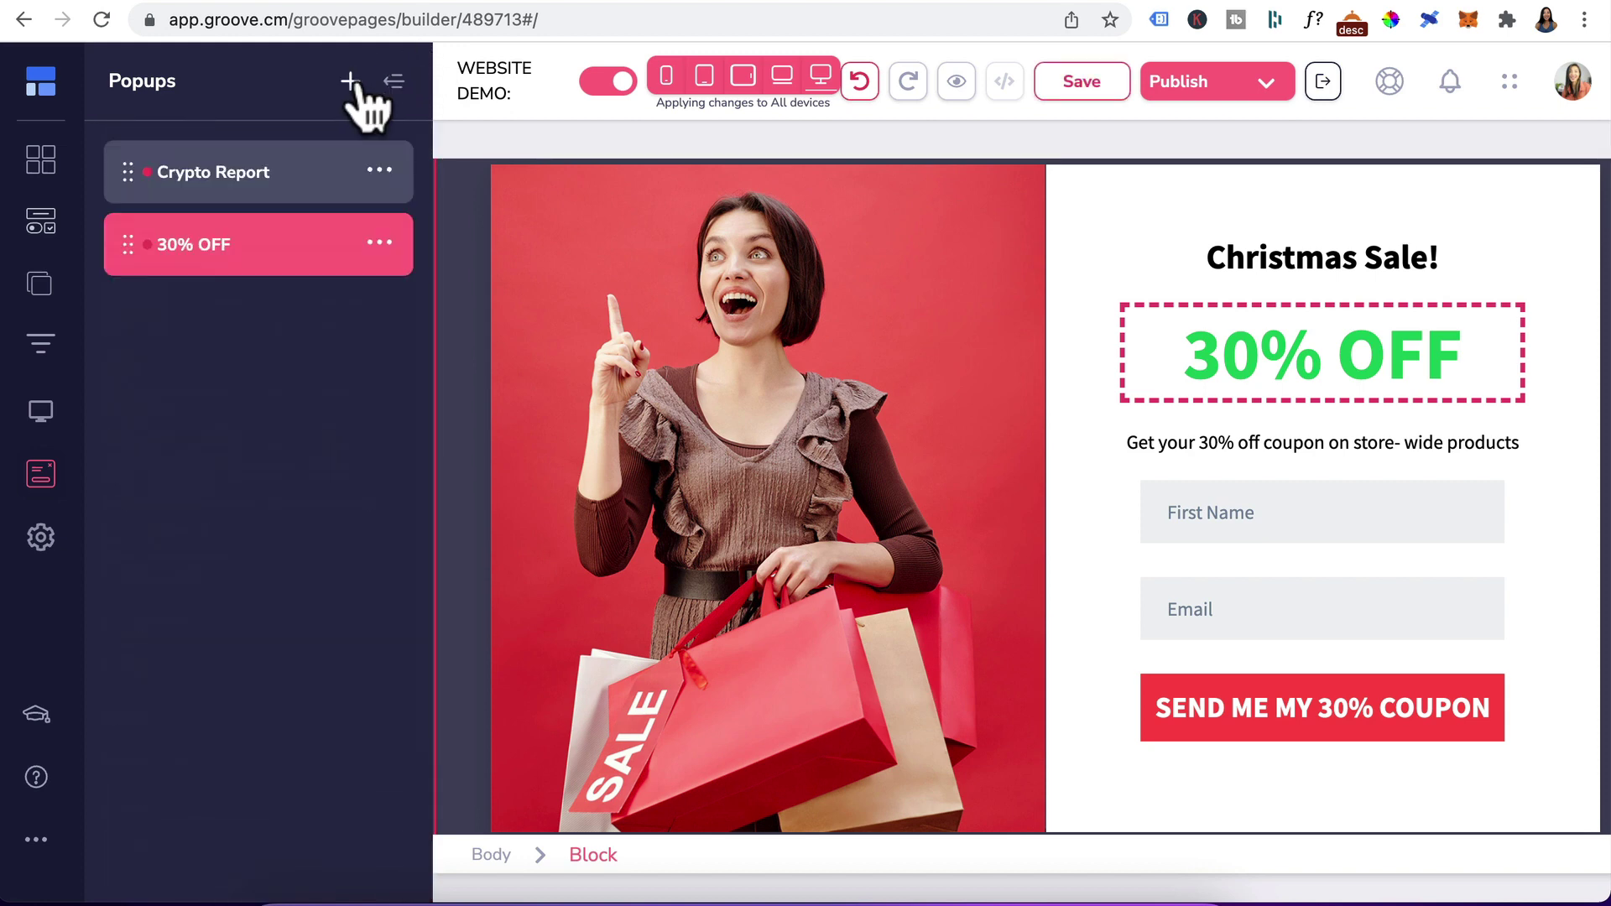
{"action": "left_click", "coordinate": [1082, 82]}
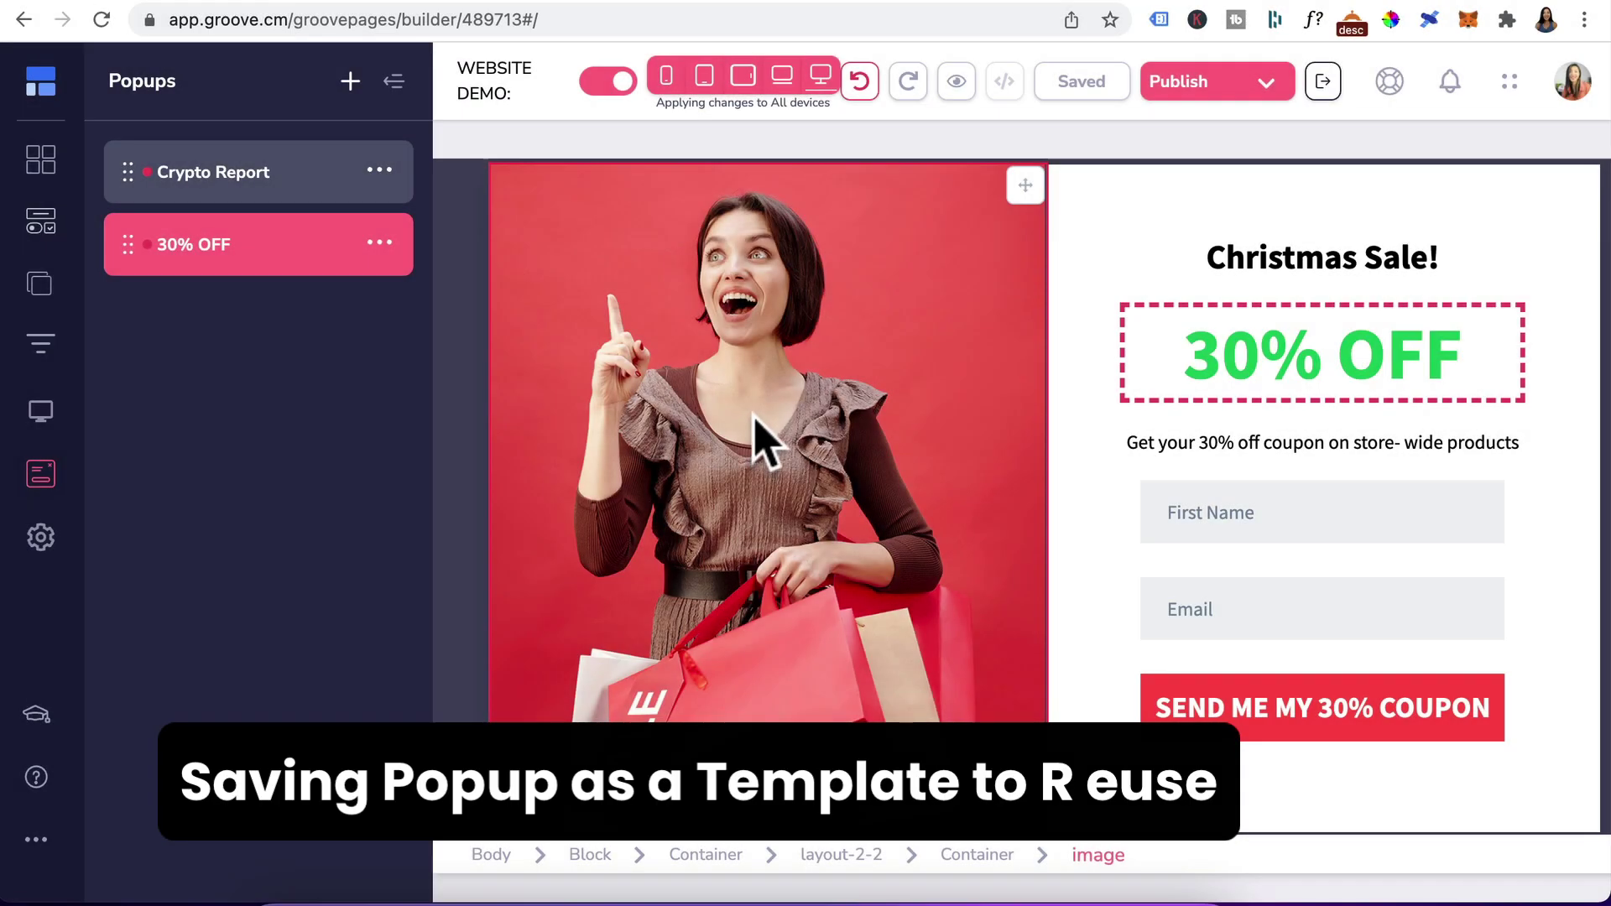
Select the popup's whole block and start saving it as a reusable block
{"action": "left_click", "coordinate": [394, 82]}
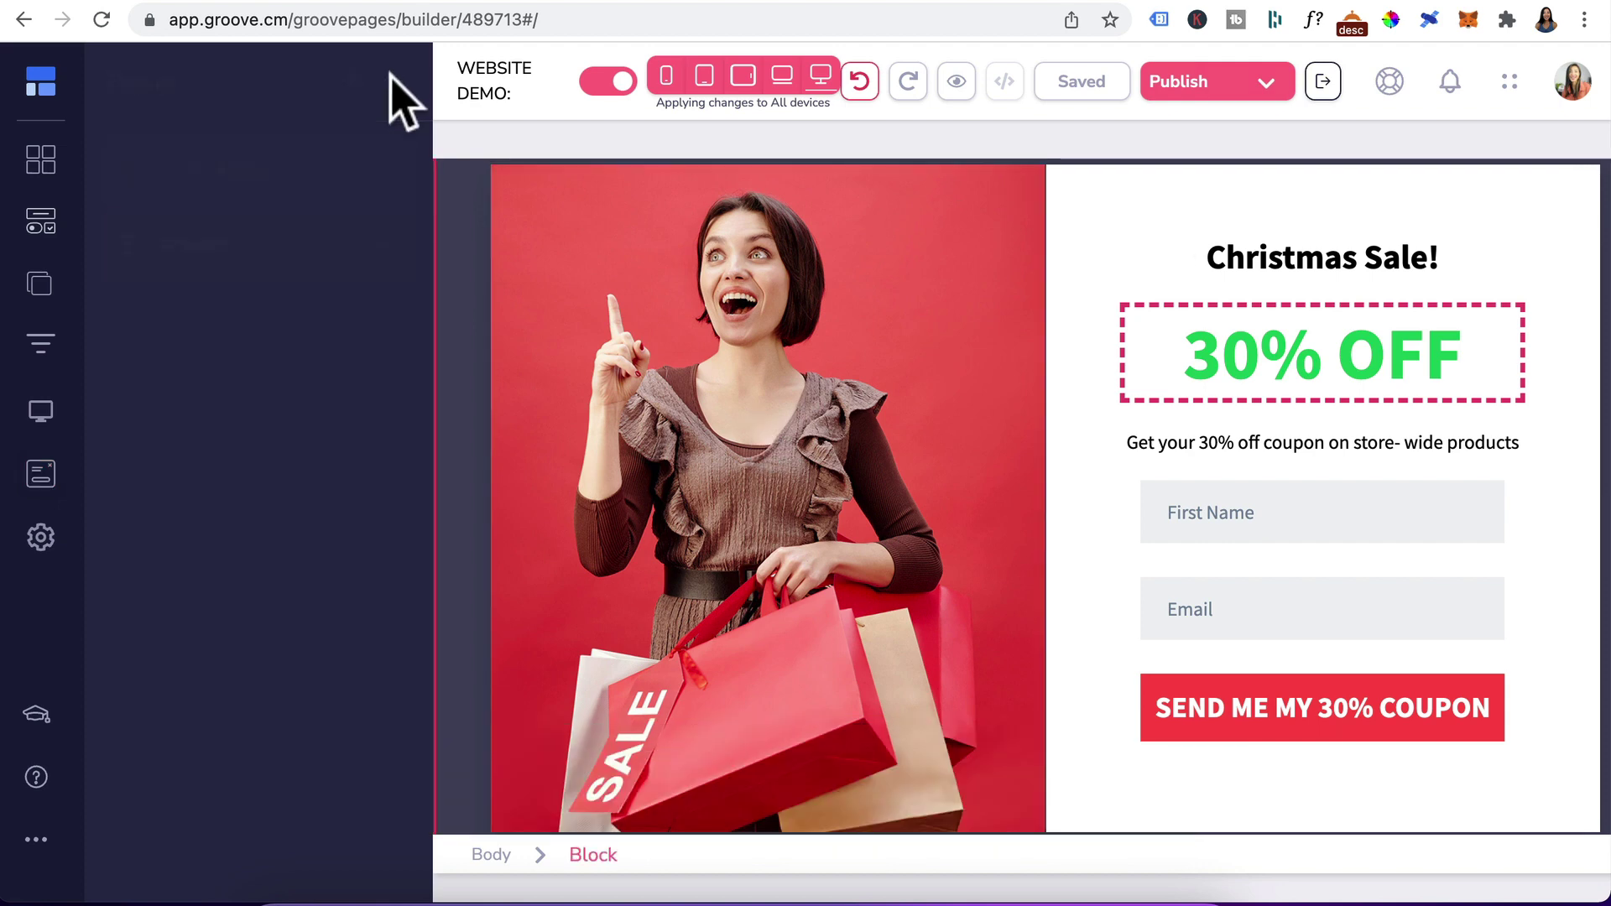
{"action": "left_click", "coordinate": [260, 243]}
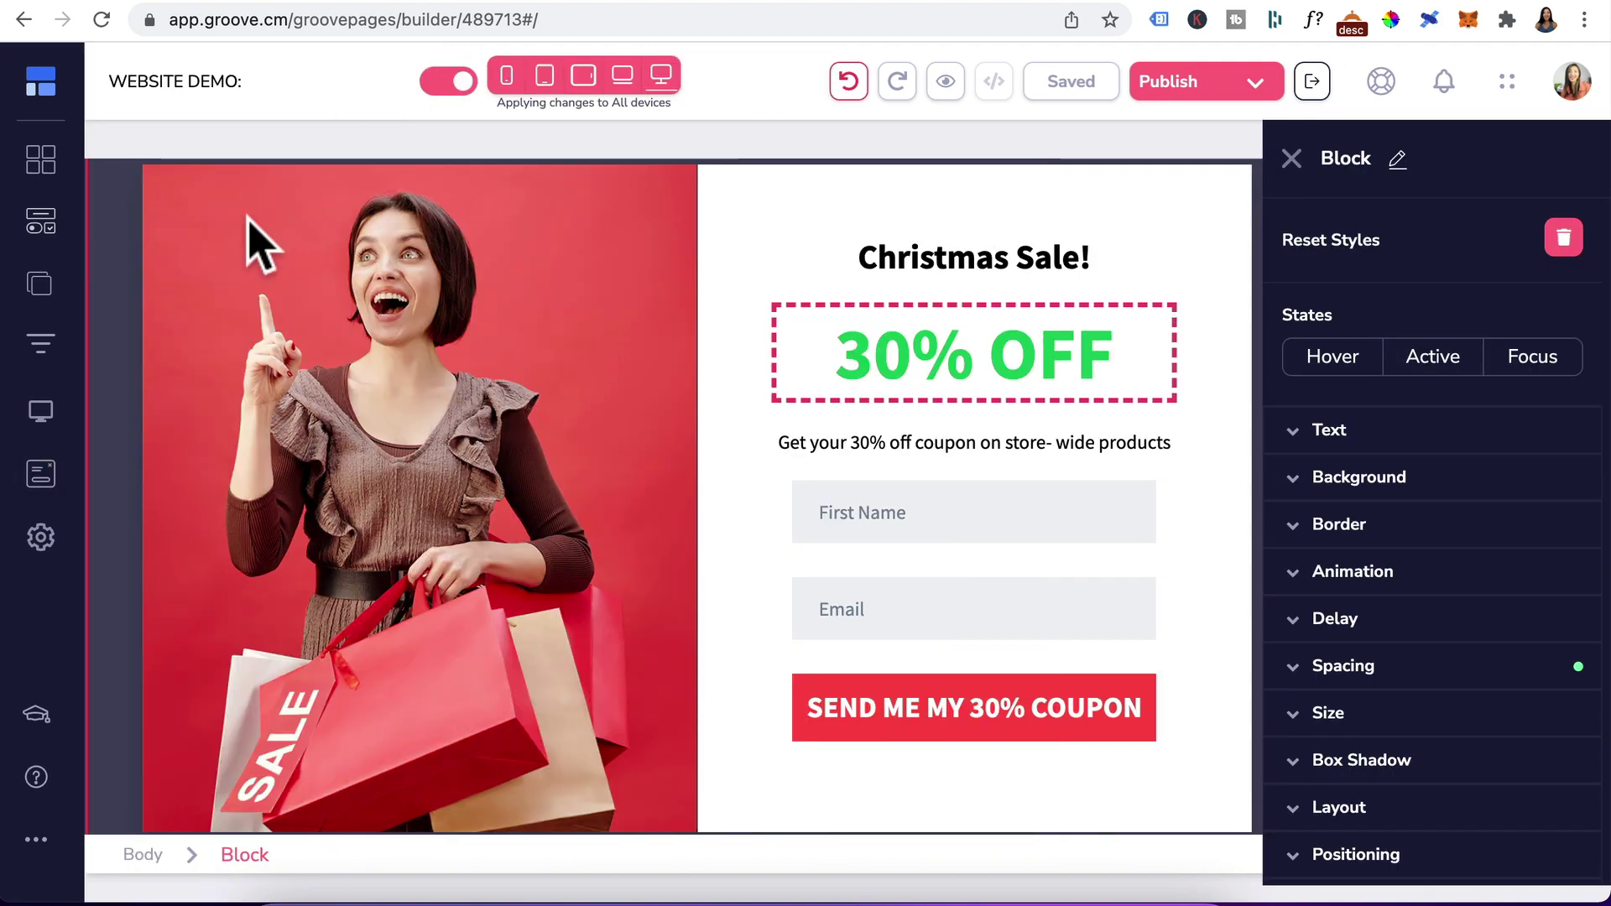
{"action": "left_click", "coordinate": [256, 857]}
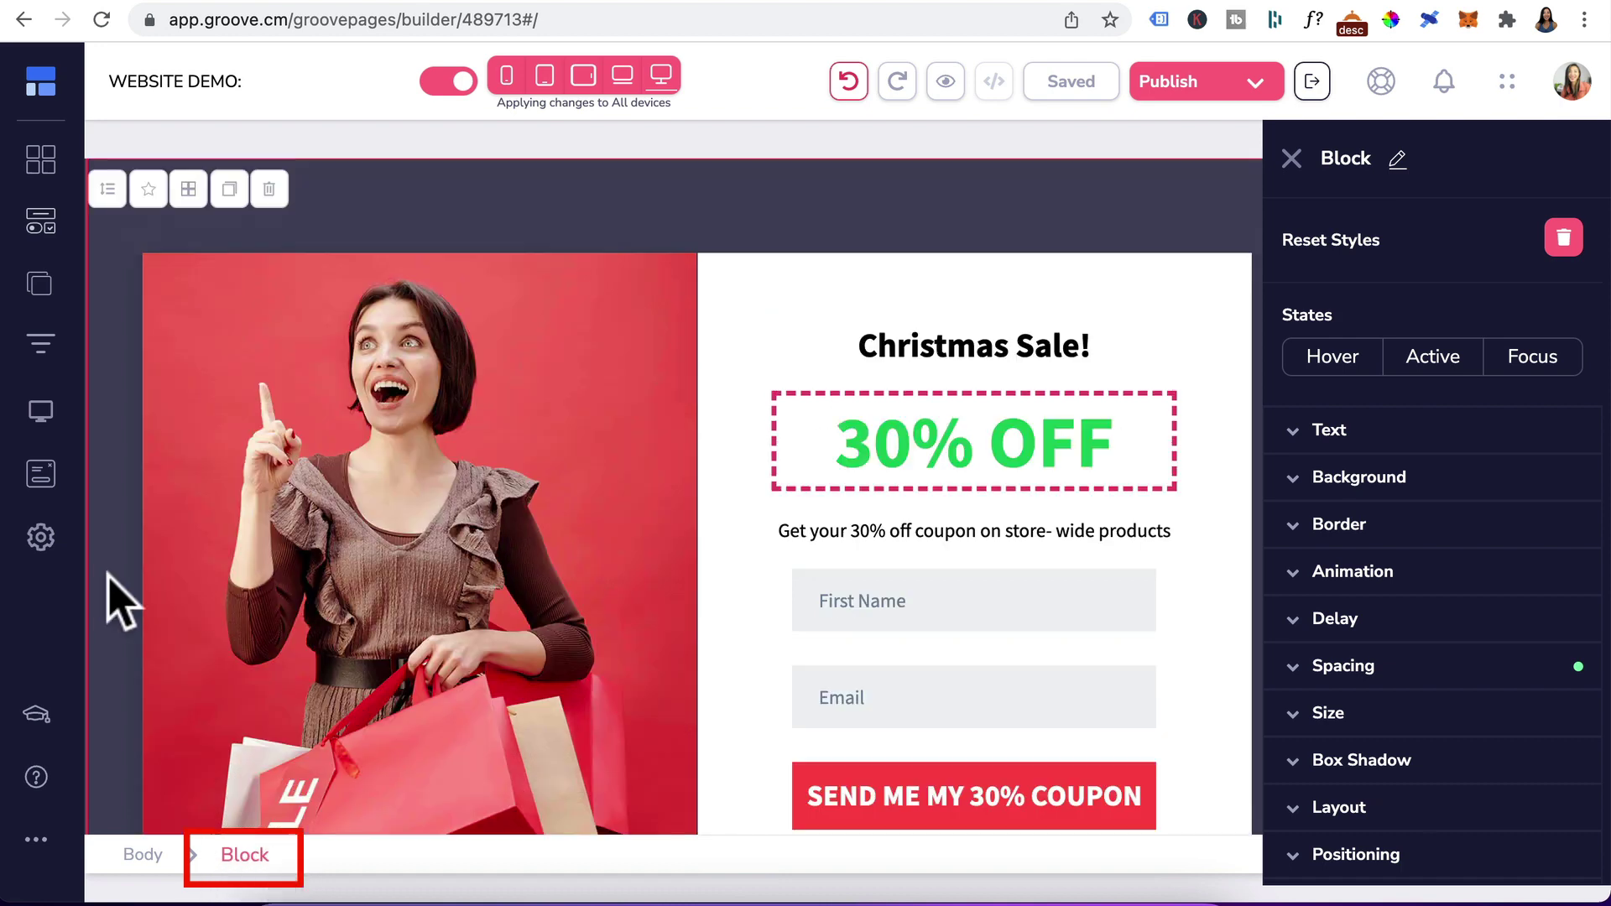
{"action": "left_click", "coordinate": [147, 192]}
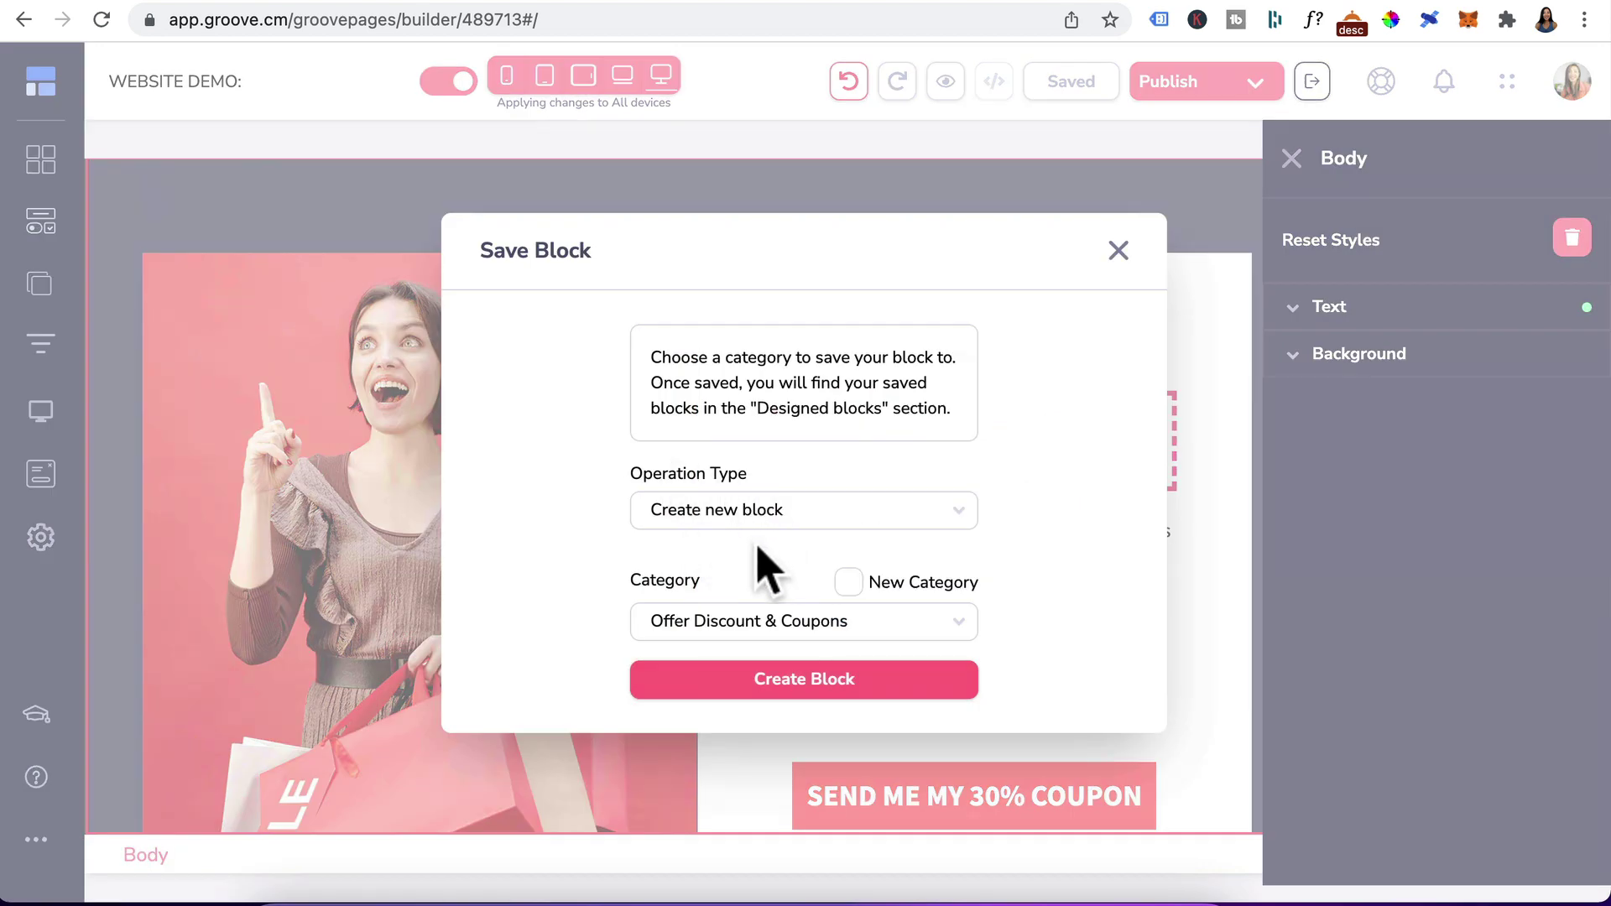
Save the block into a newly named custom category and view it in the Blocks library
{"action": "left_click", "coordinate": [849, 585]}
{"action": "left_click", "coordinate": [788, 618]}
{"action": "type", "text": "Aimee's popup"}
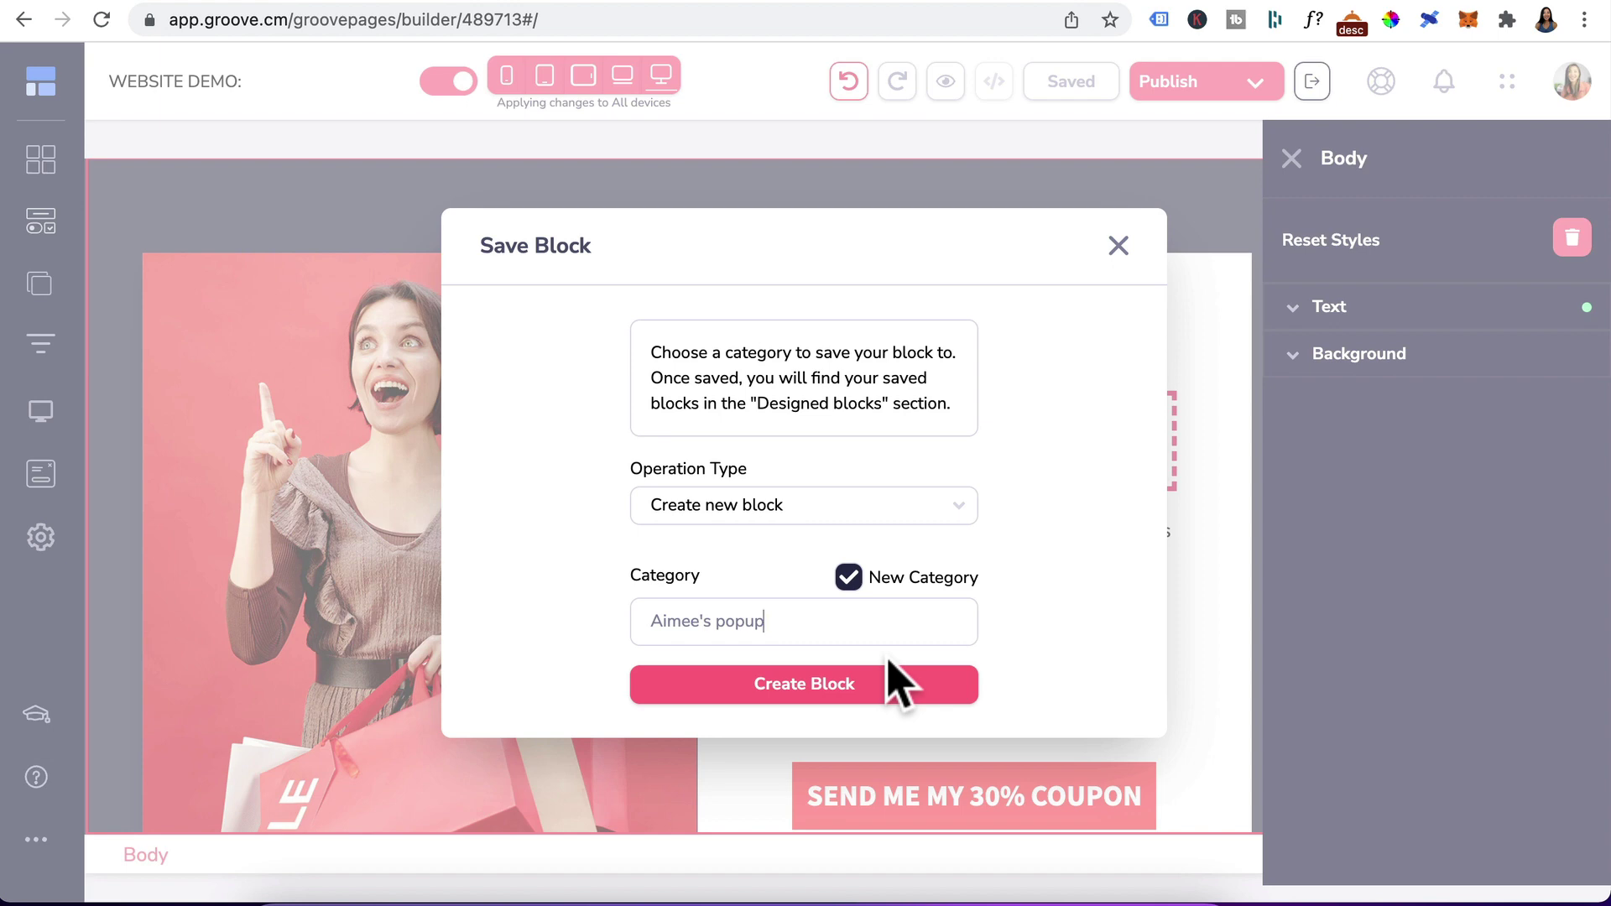
{"action": "left_click", "coordinate": [812, 709]}
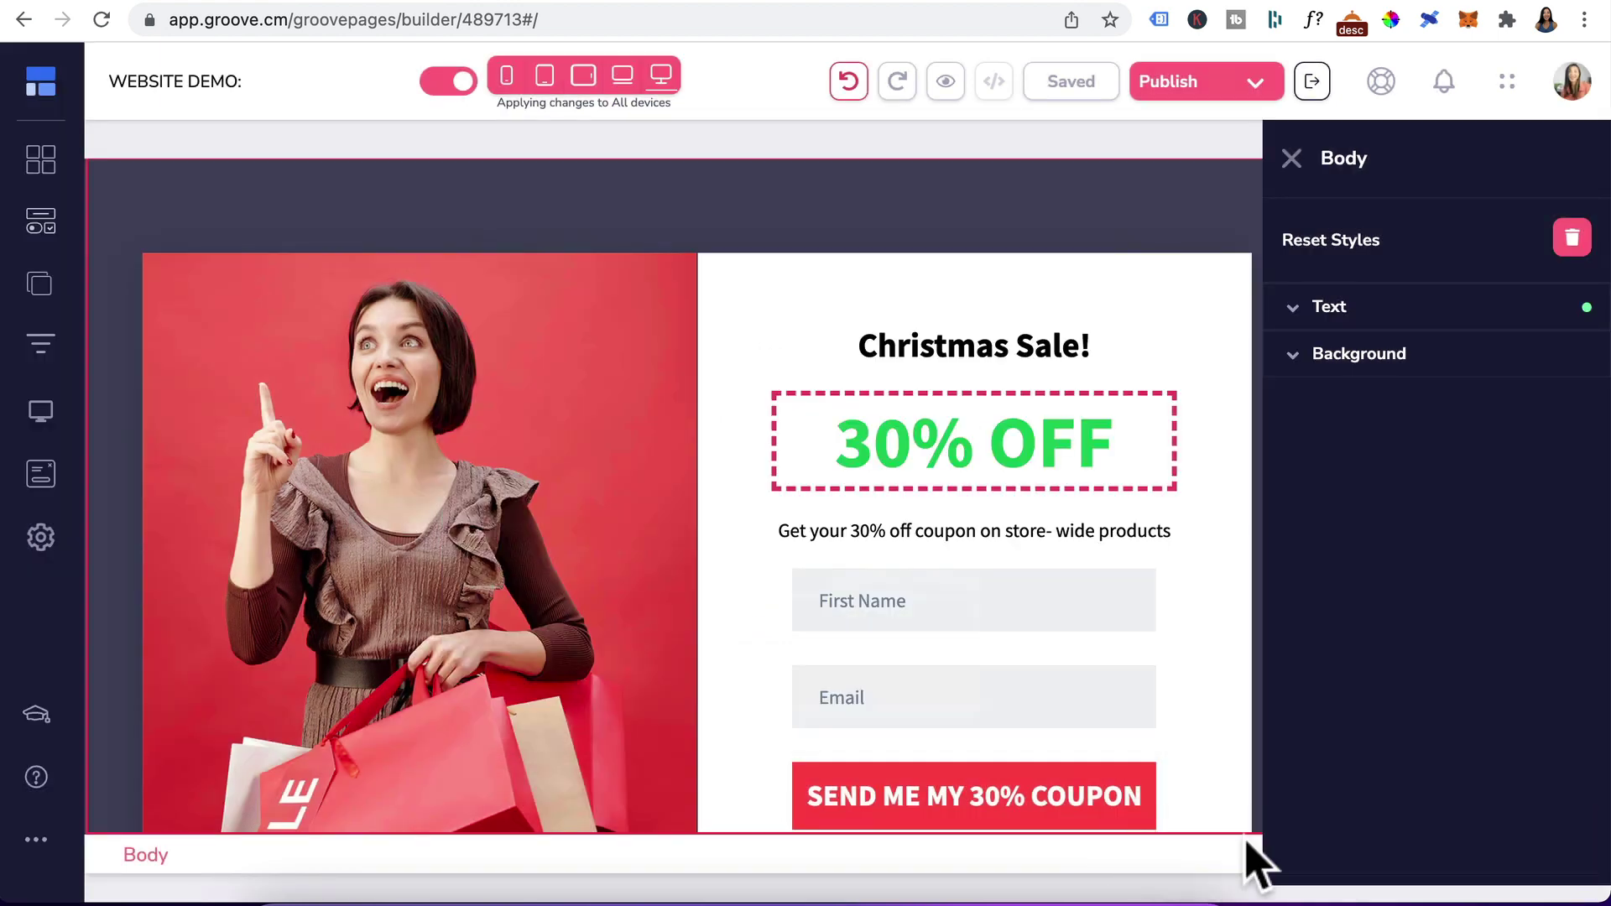
{"action": "left_click", "coordinate": [40, 159]}
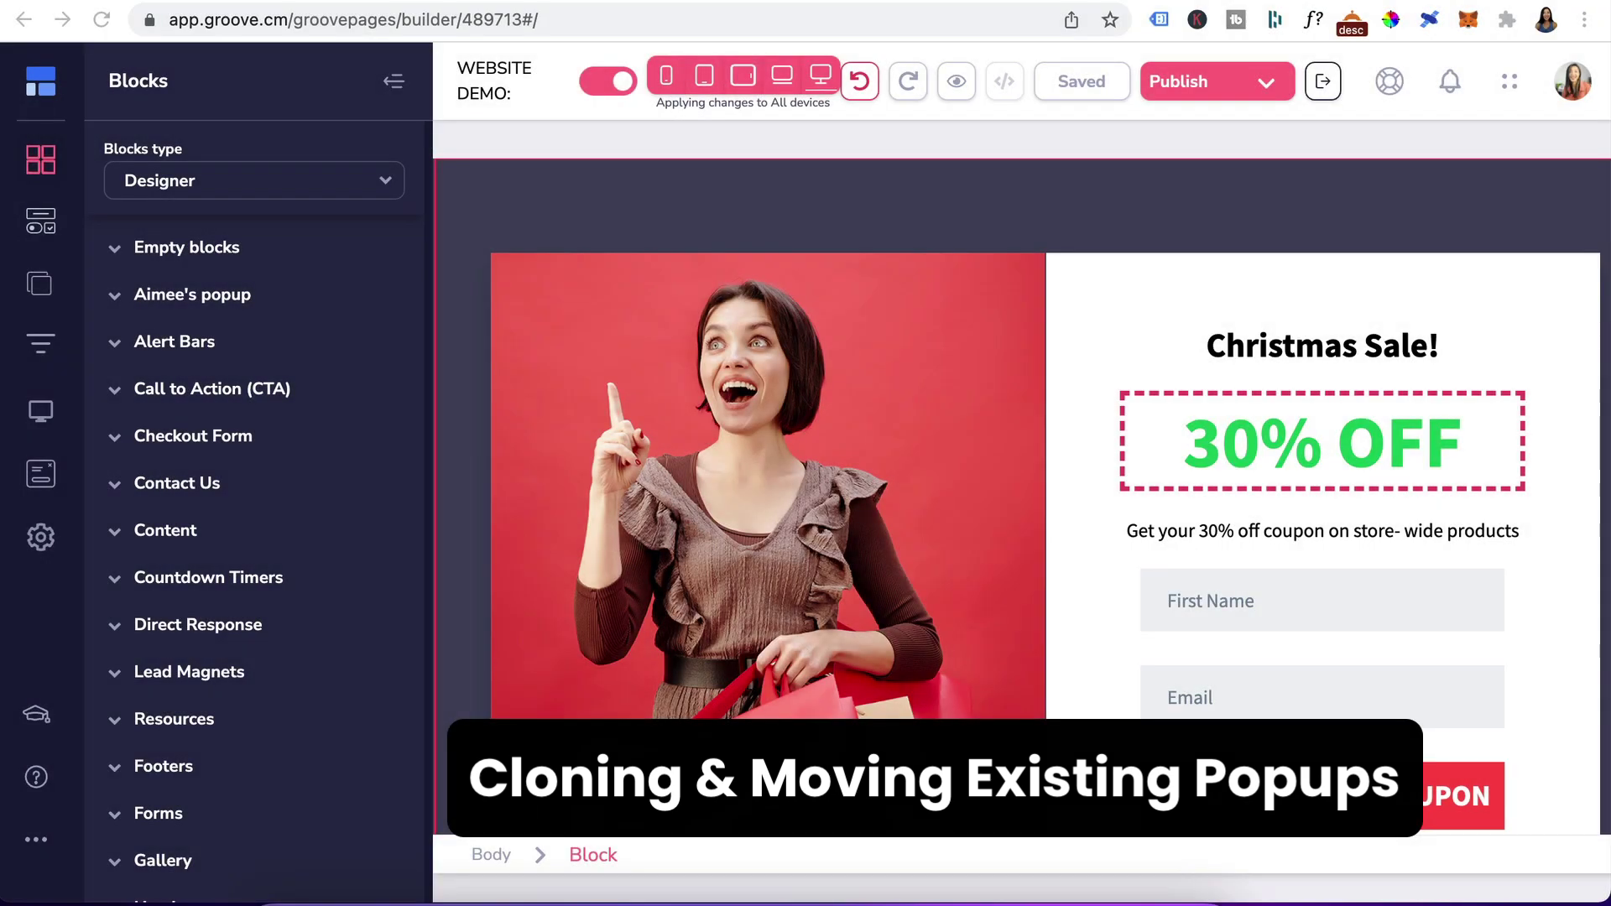
Clone the 30% OFF popup to This Site
{"action": "left_click", "coordinate": [42, 478]}
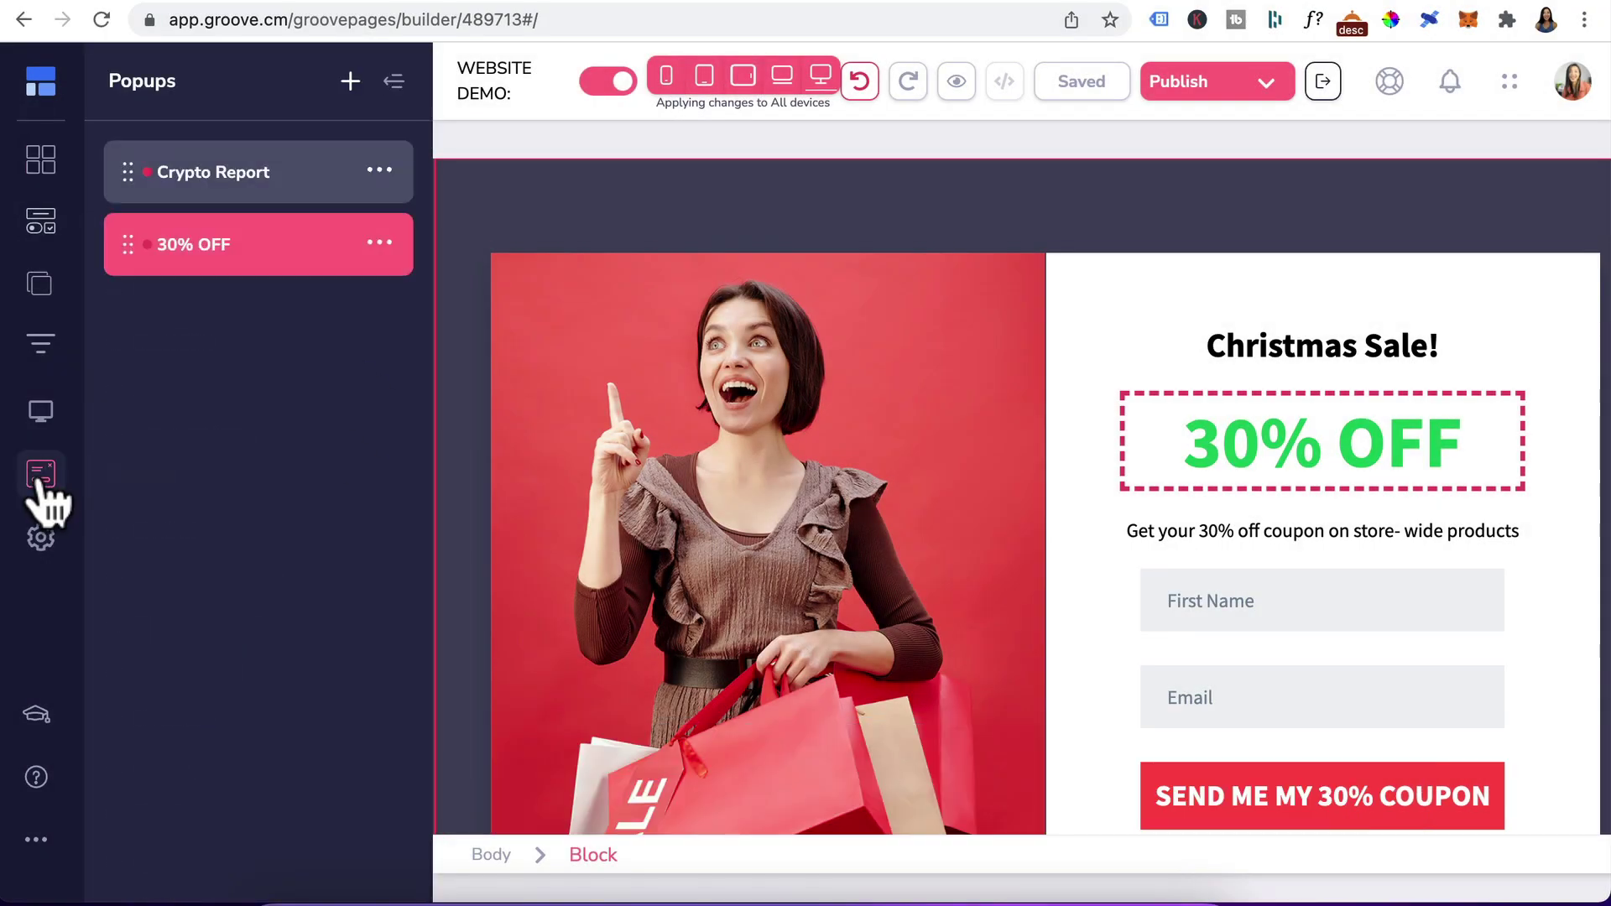
{"action": "left_click", "coordinate": [379, 243]}
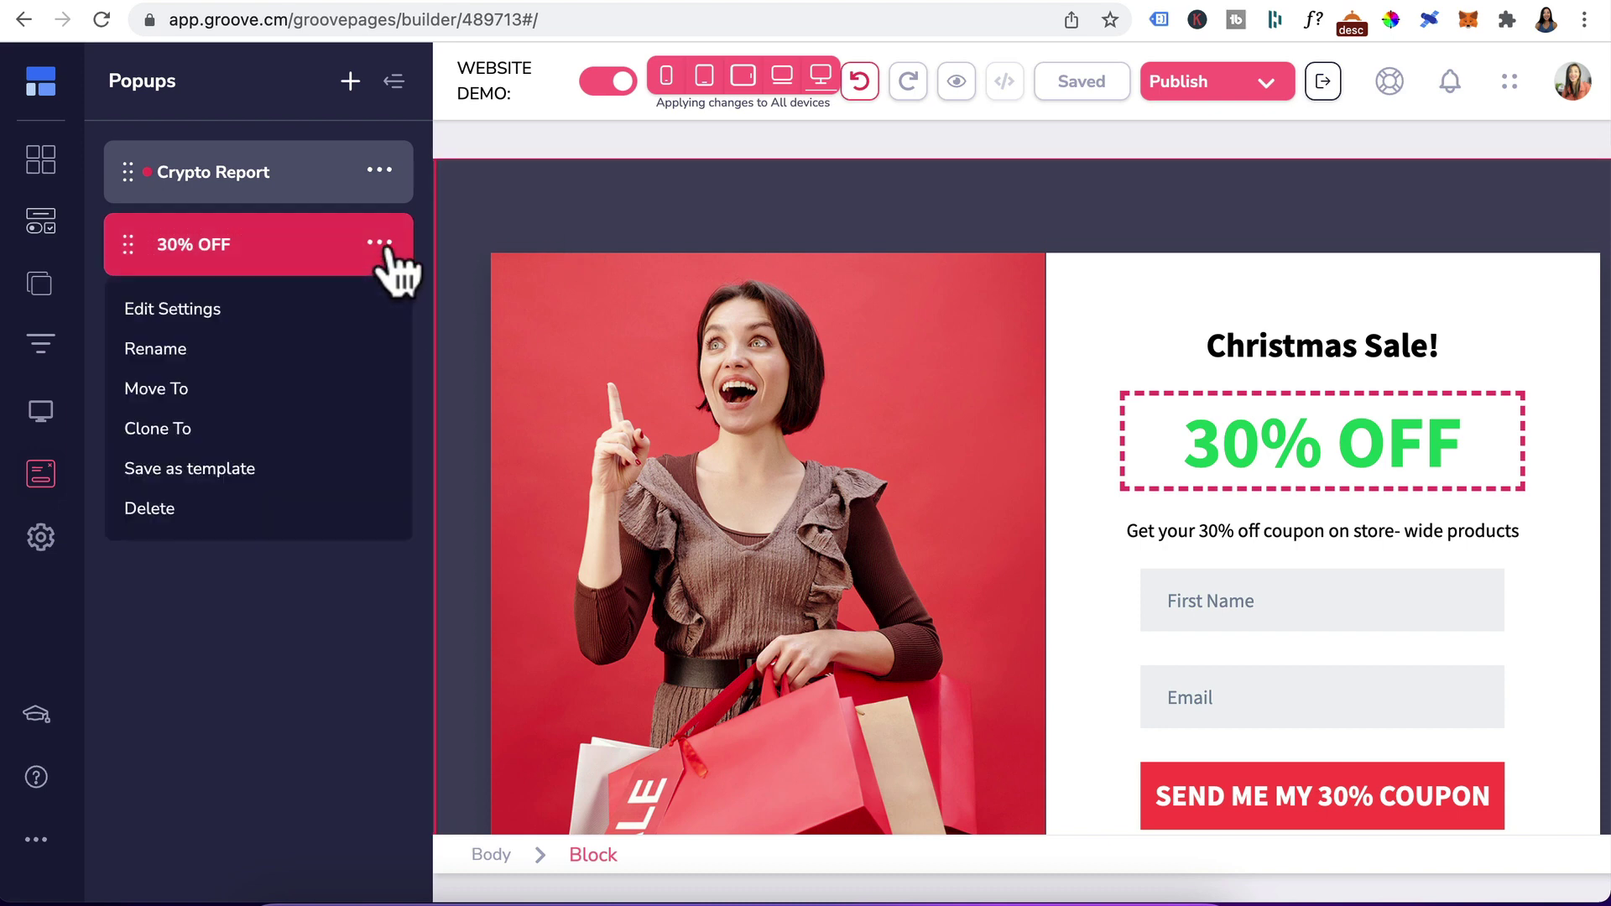
{"action": "left_click", "coordinate": [180, 431]}
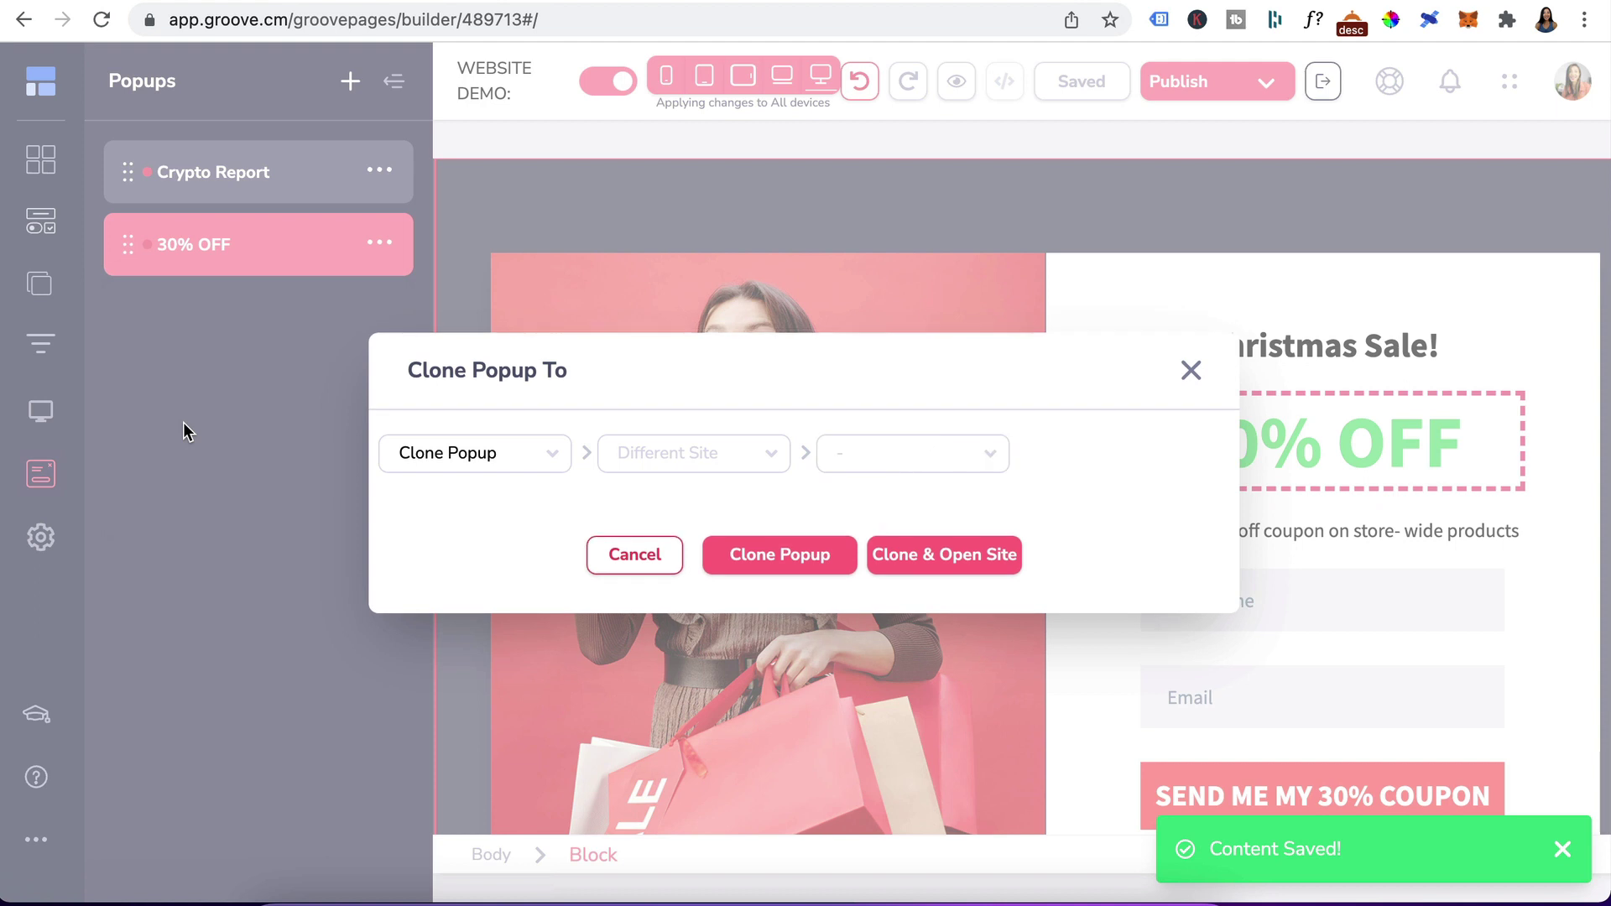
{"action": "left_click", "coordinate": [693, 453]}
{"action": "left_click", "coordinate": [654, 497]}
{"action": "left_click", "coordinate": [671, 454]}
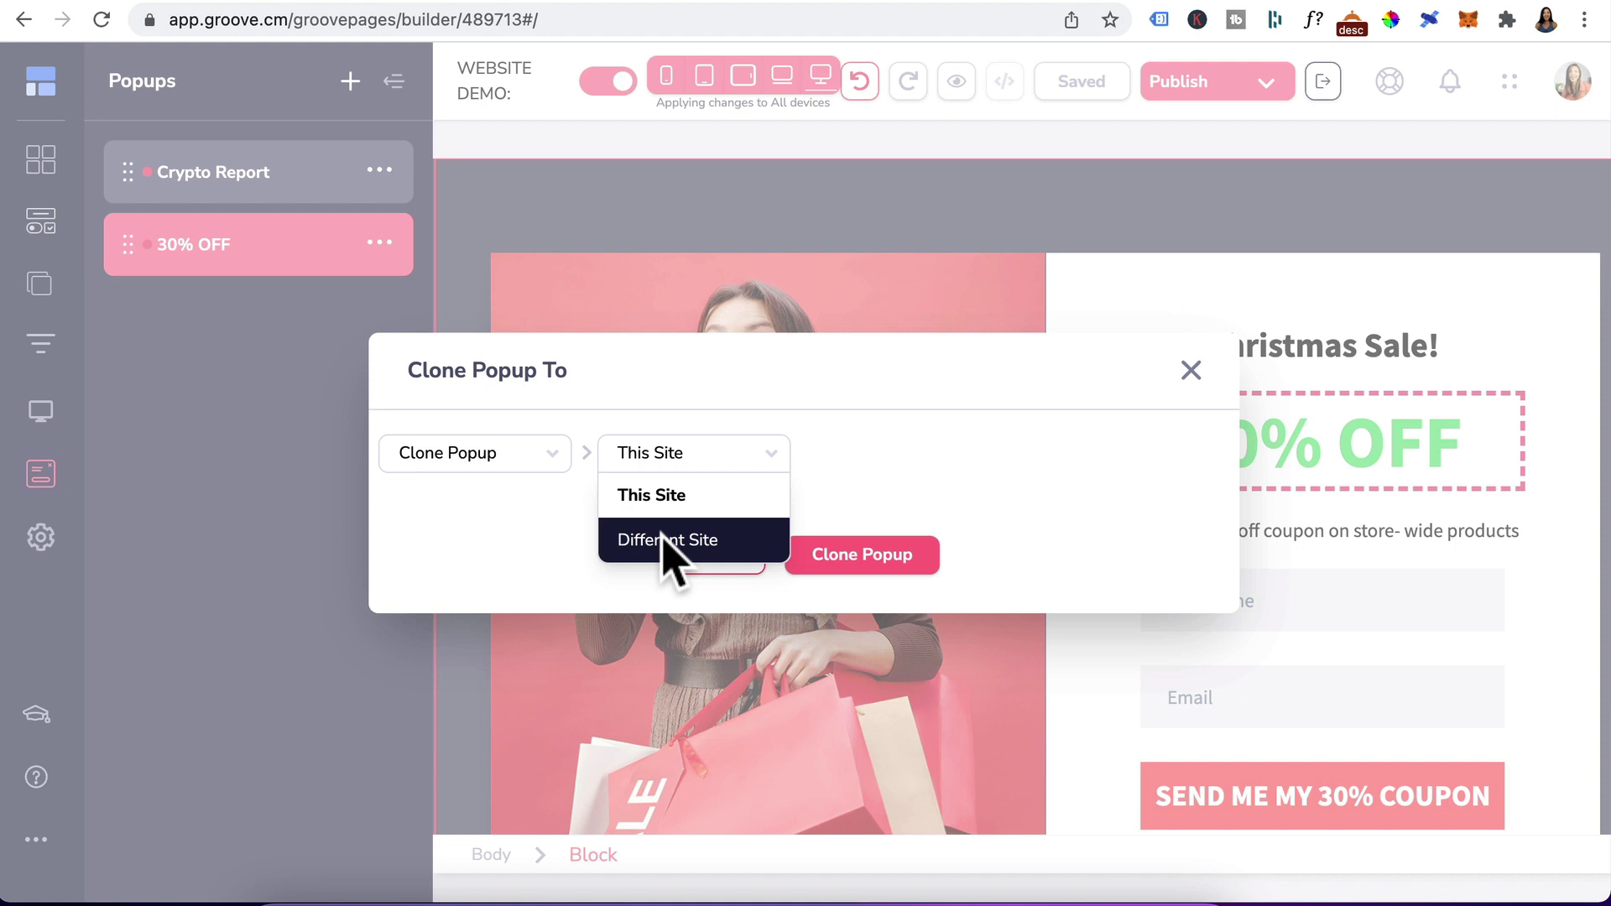
{"action": "left_click", "coordinate": [663, 540]}
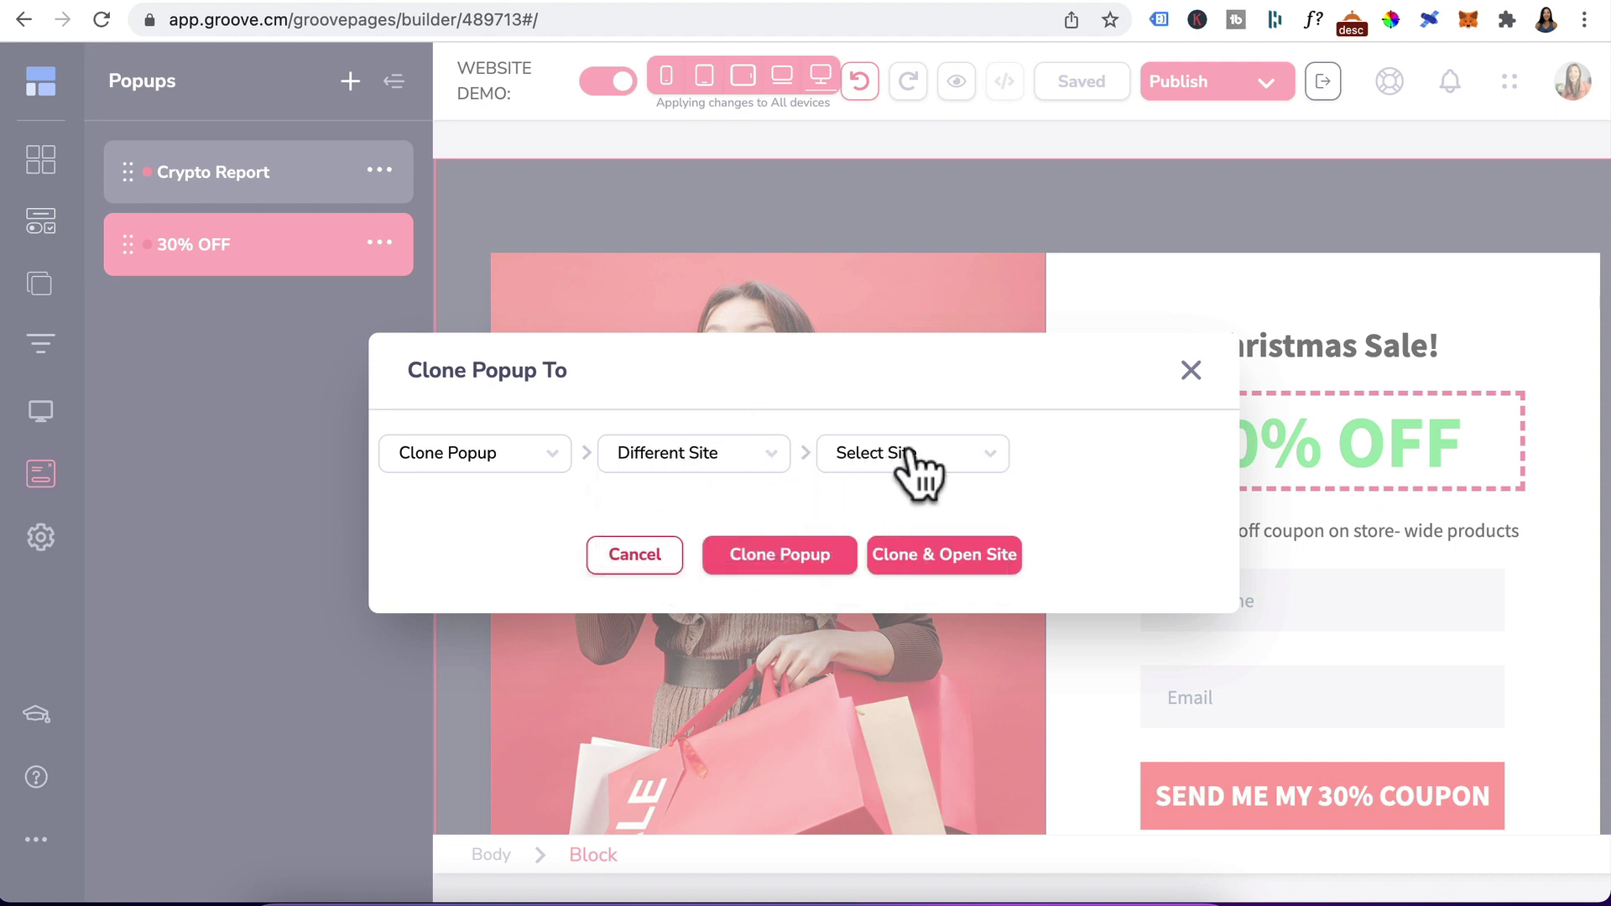
{"action": "left_click", "coordinate": [770, 458]}
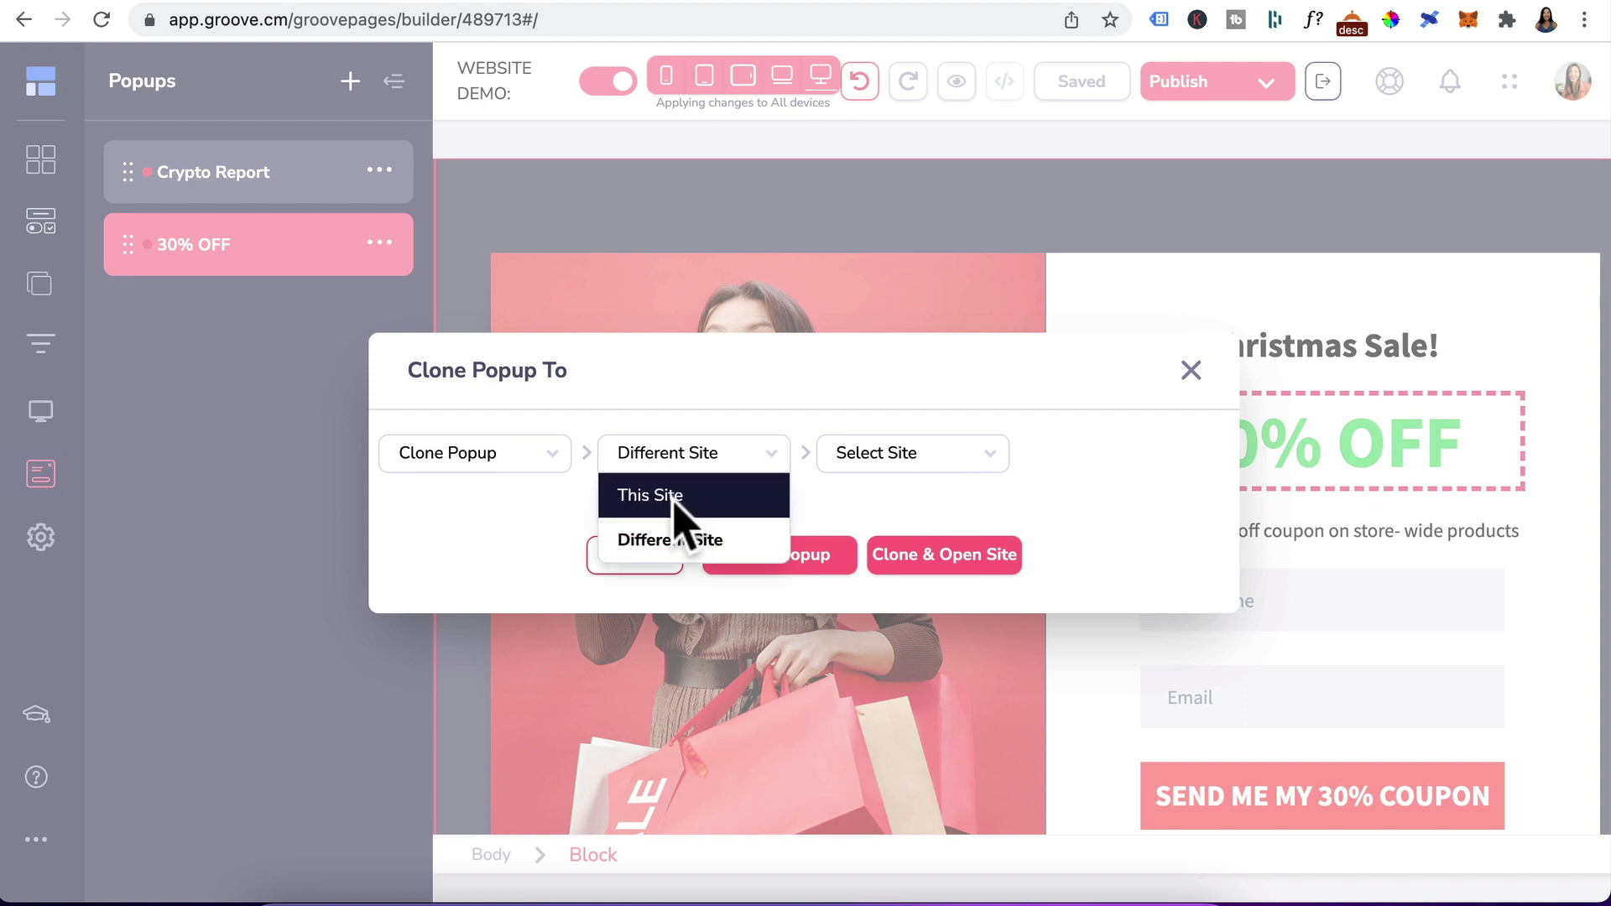
{"action": "left_click", "coordinate": [675, 496]}
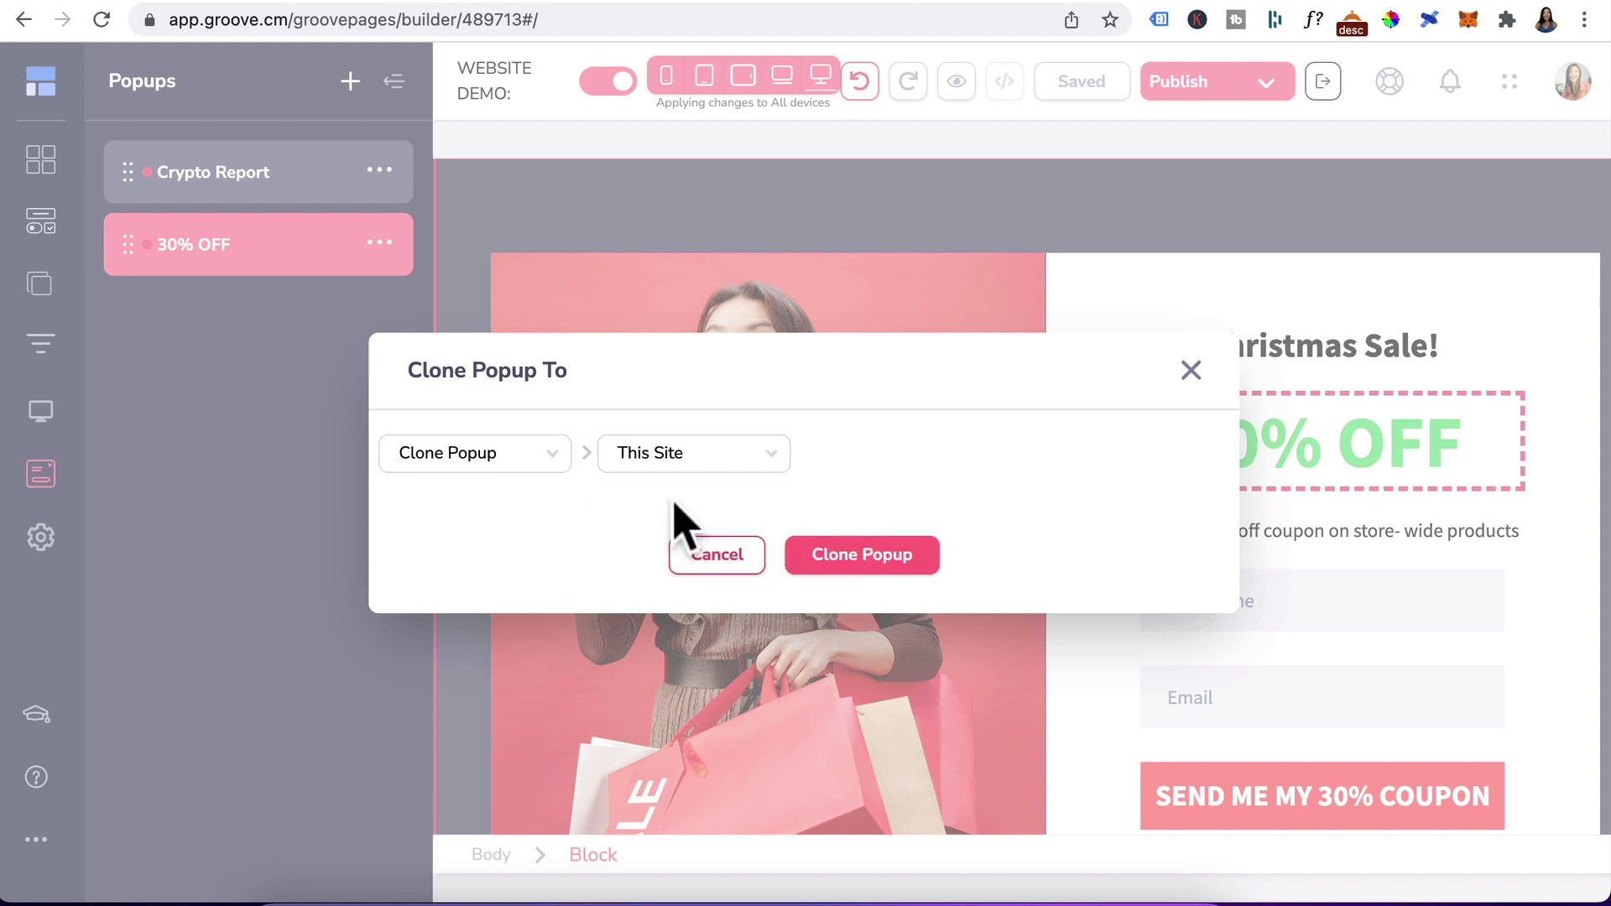
{"action": "left_click", "coordinate": [862, 560]}
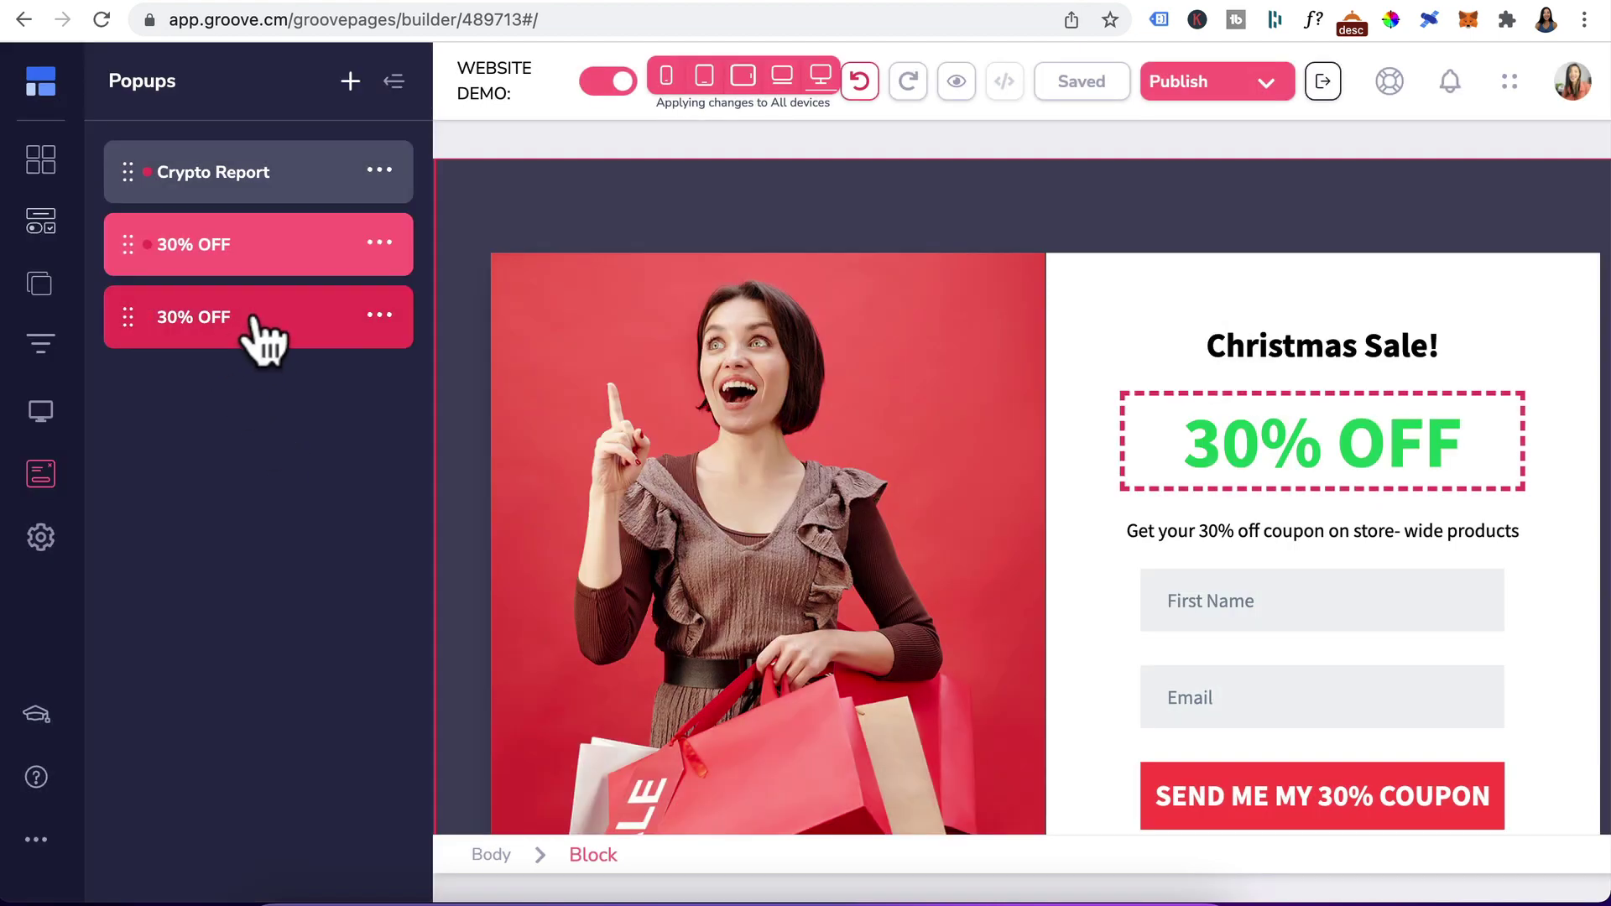
Rename the cloned popup to 'Rename this' and confirm its settings
{"action": "right_click", "coordinate": [264, 340]}
{"action": "left_click", "coordinate": [162, 413]}
{"action": "triple_click", "coordinate": [231, 210]}
{"action": "type", "text": "Rename this"}
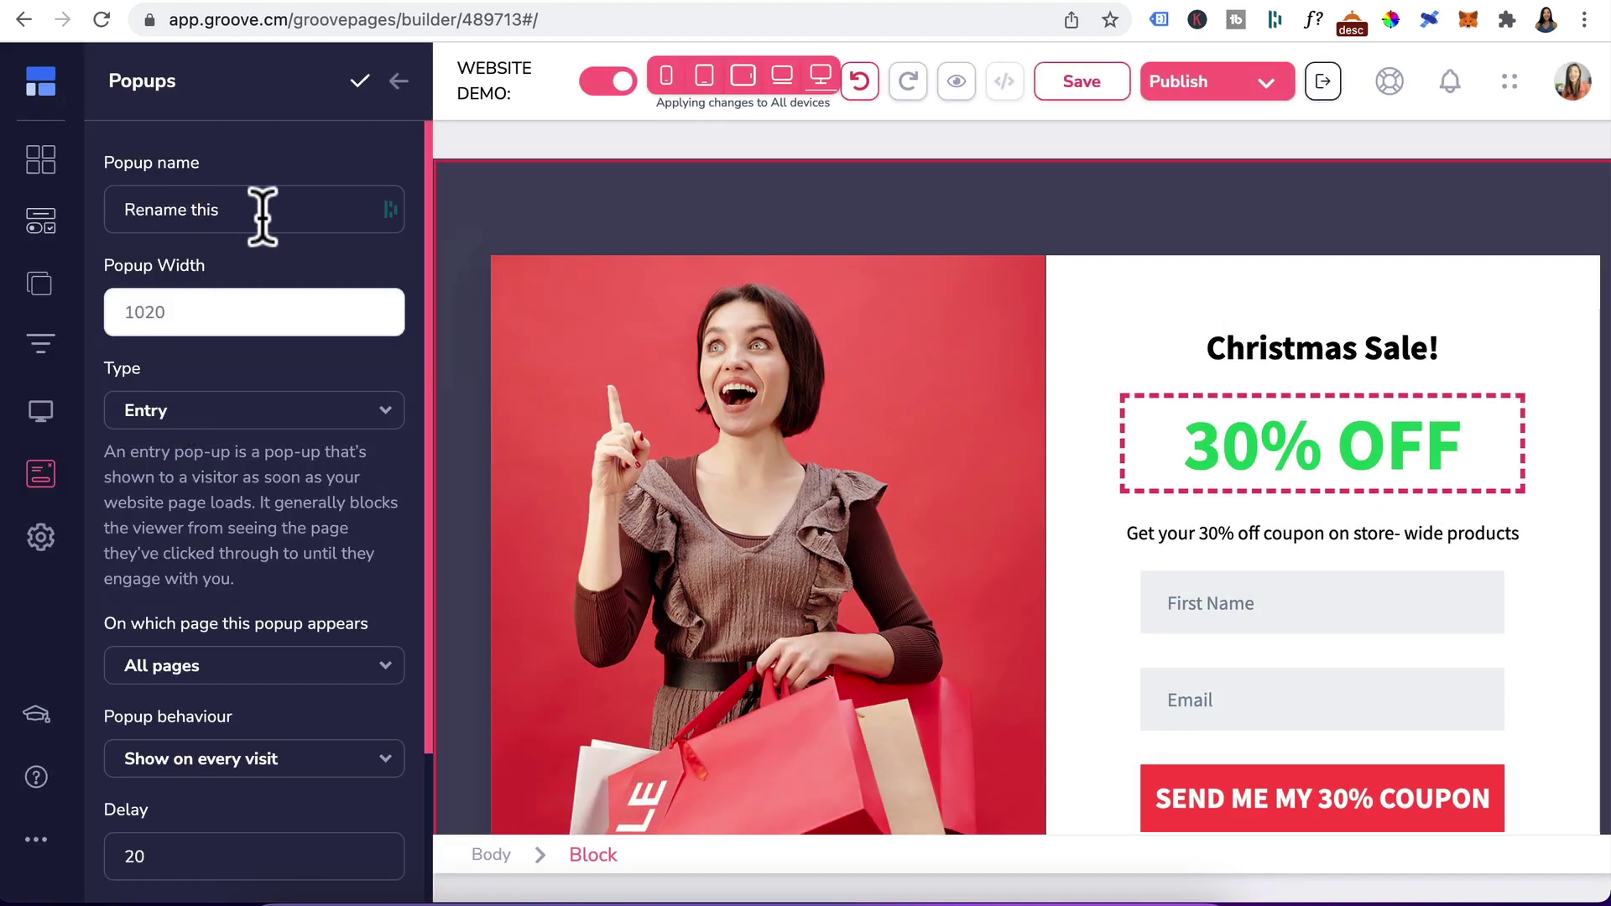
{"action": "left_click", "coordinate": [360, 84]}
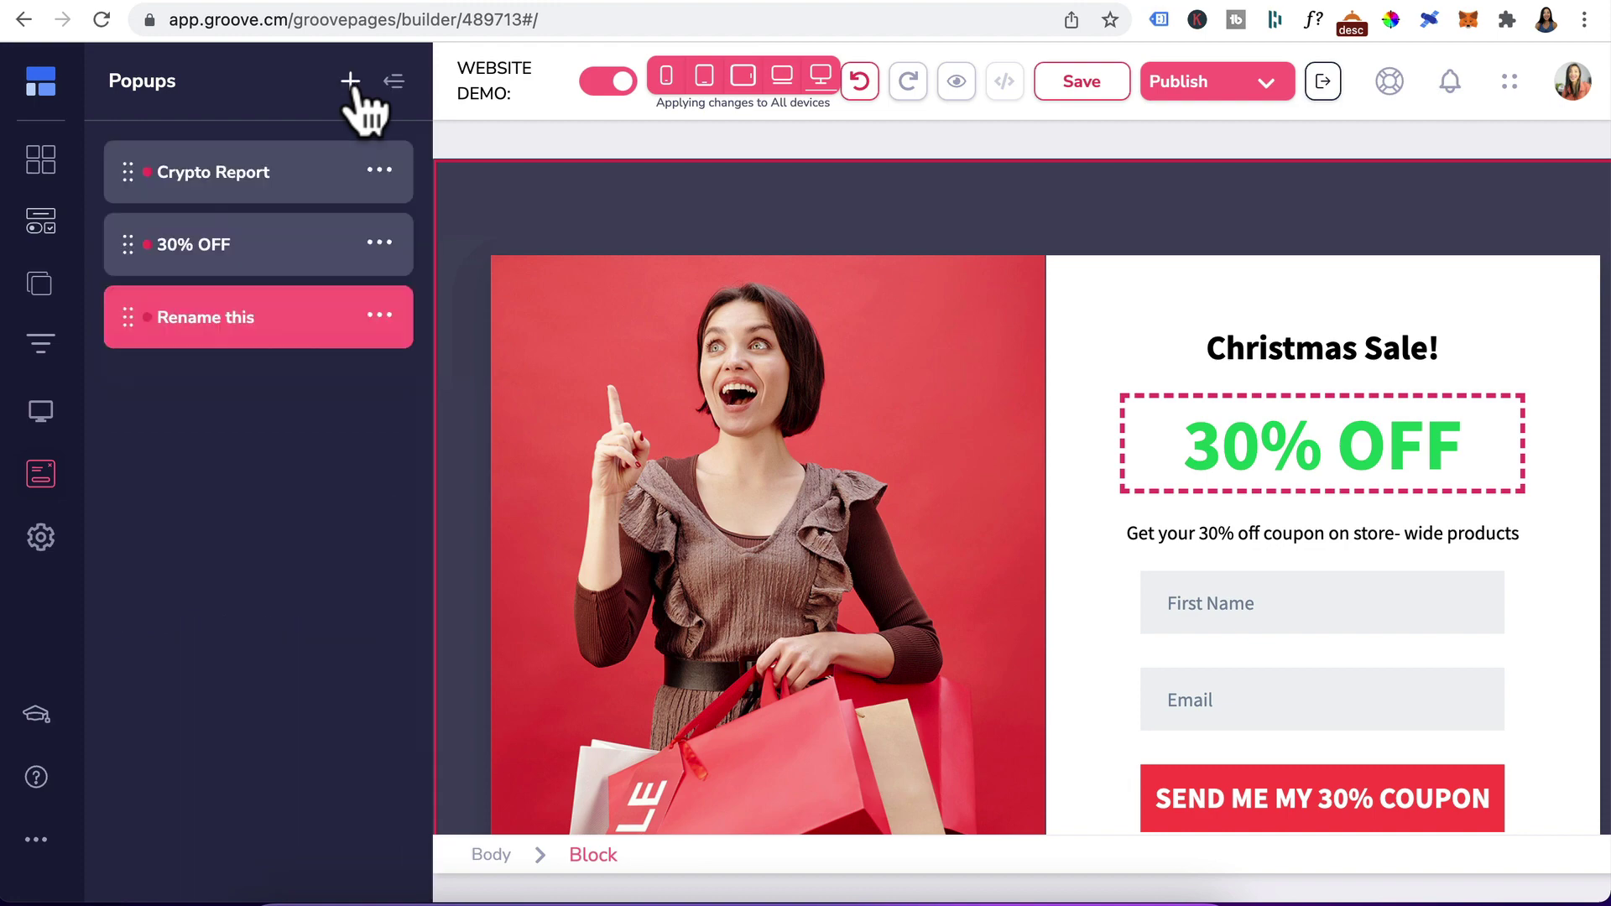